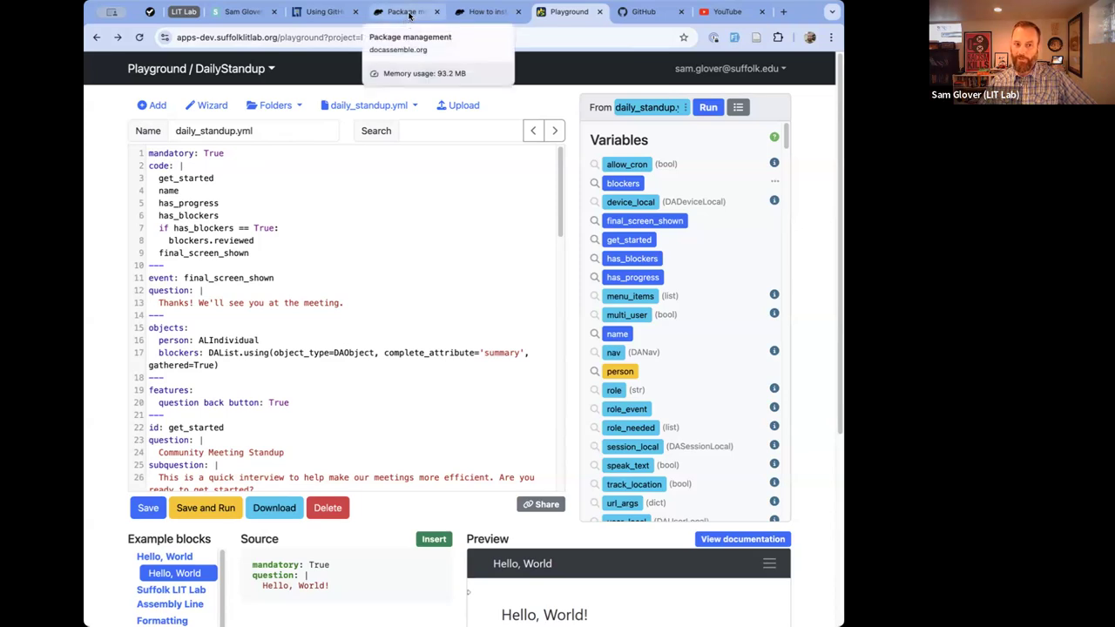
Consult the docassemble documentation section on publishing packages on GitHub, and return to the Playground.
click(409, 12)
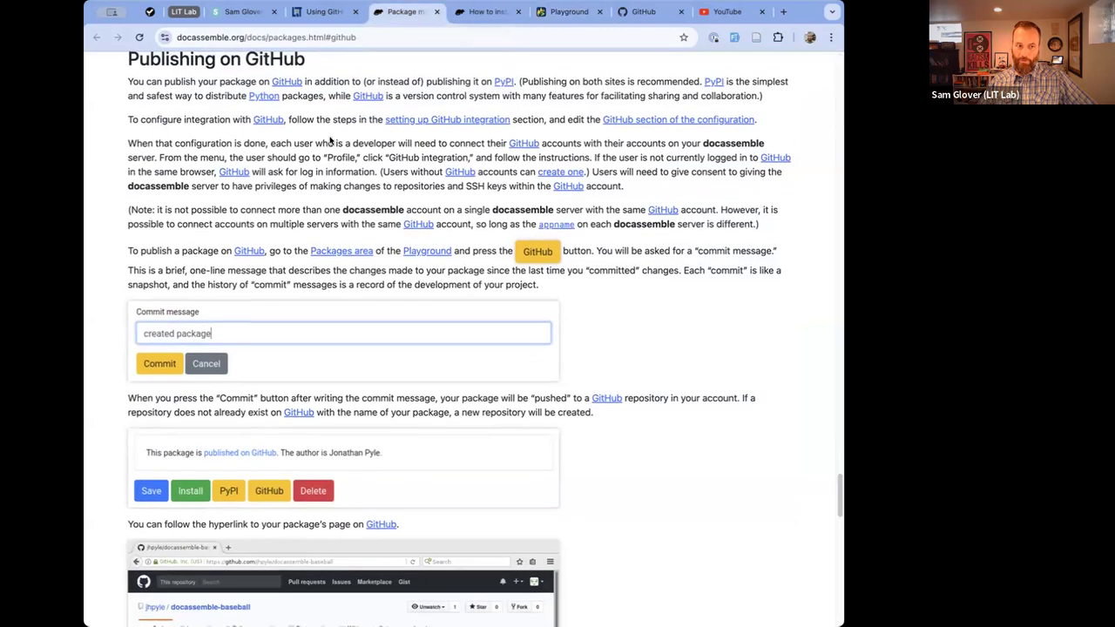
scroll(330, 141, up, 1)
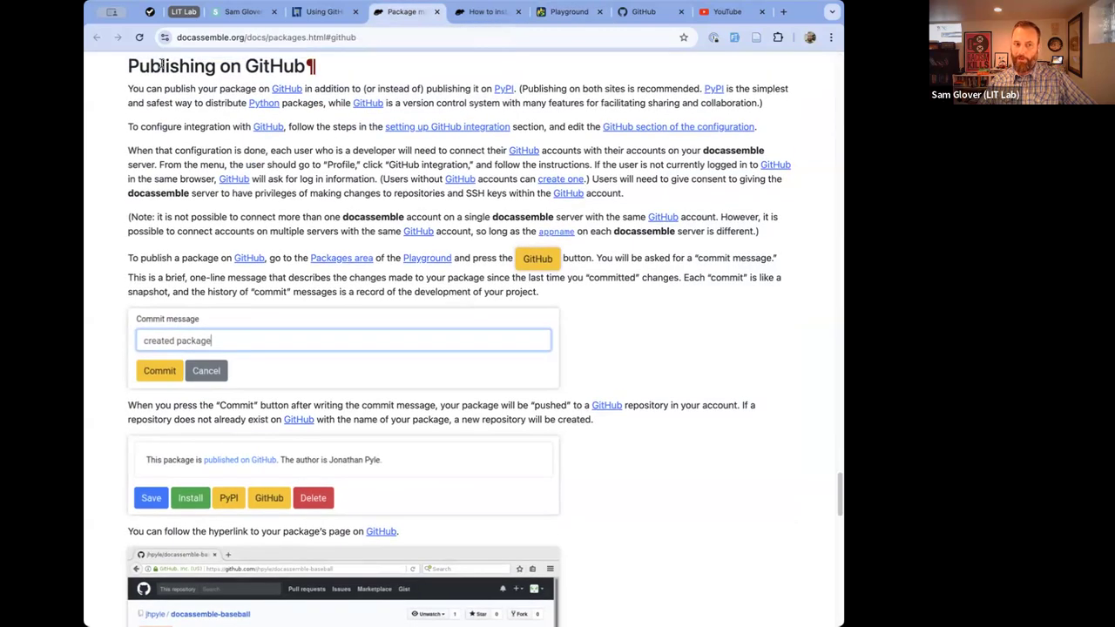
click(564, 15)
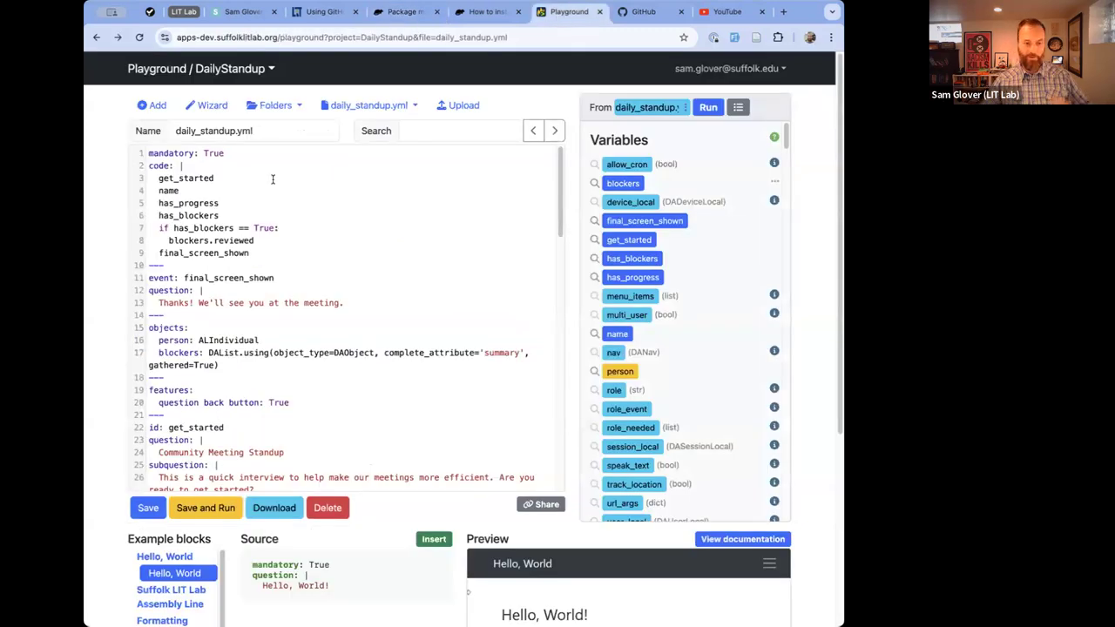
Open the package settings of the DailyStandup project from the Playground and put the cursor after the package name.
click(287, 106)
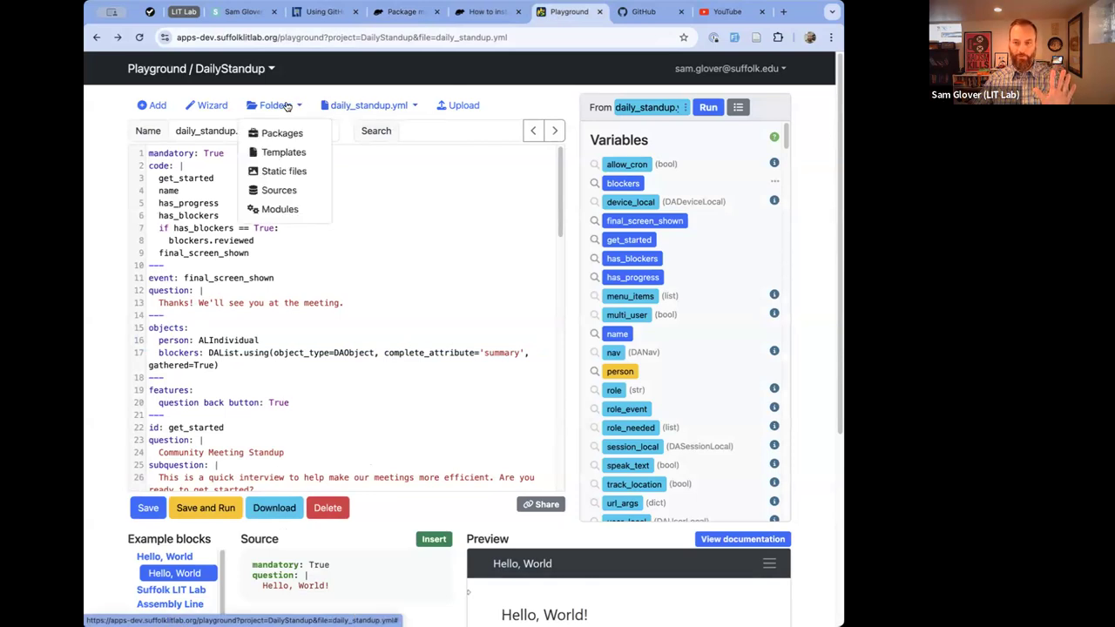
click(283, 132)
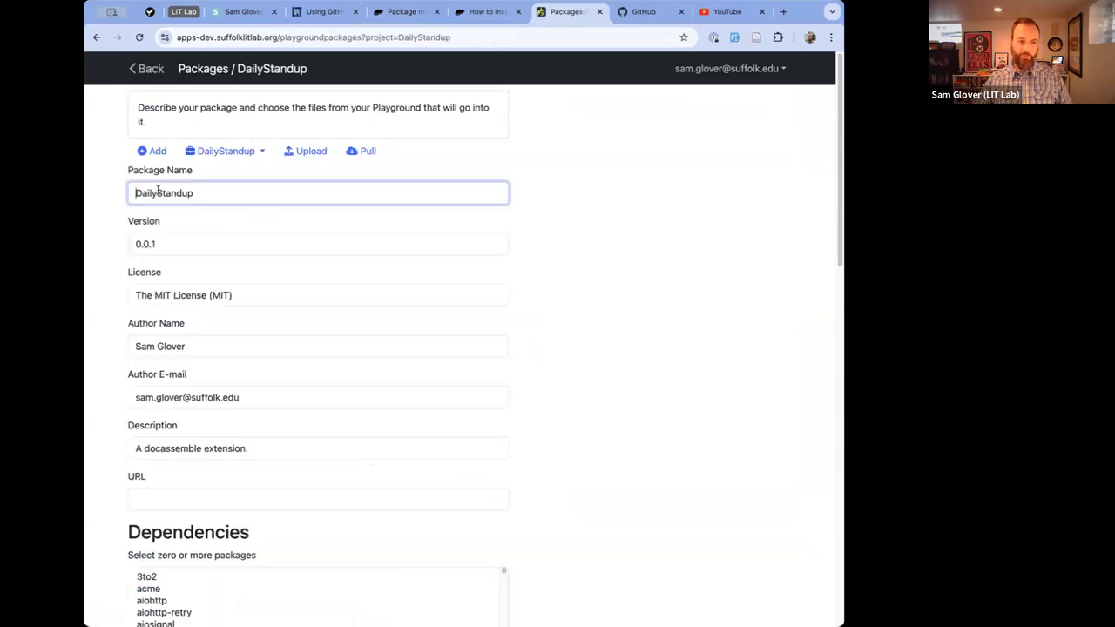
click(207, 193)
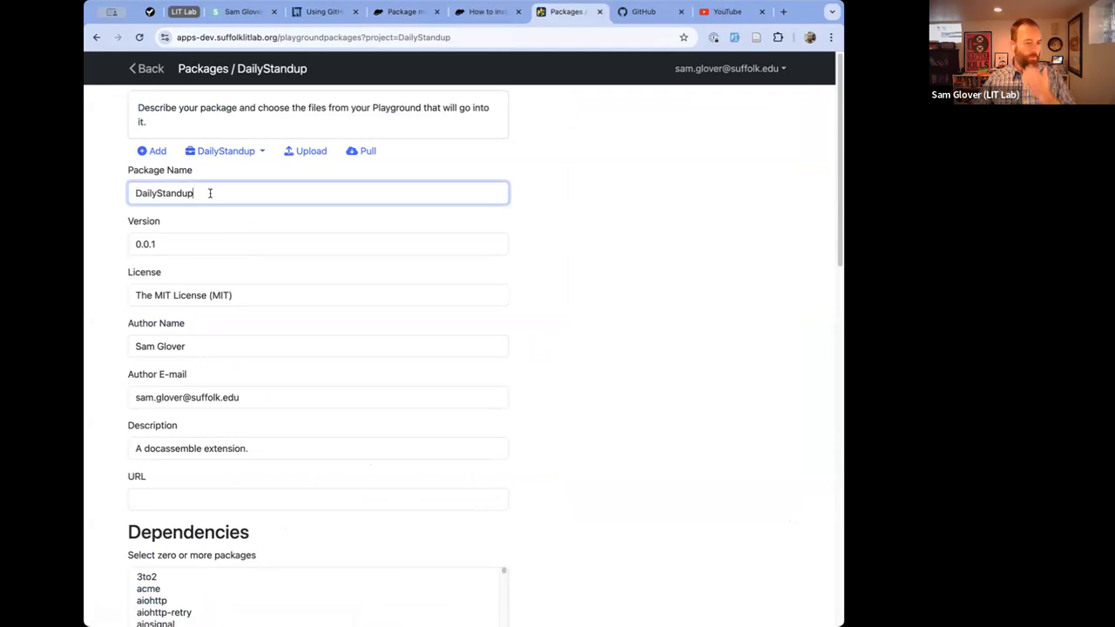
Replace the package description with "An interview that asks basic standup questions for Document Assembly LIne meetings".
scroll(209, 203, down, 1)
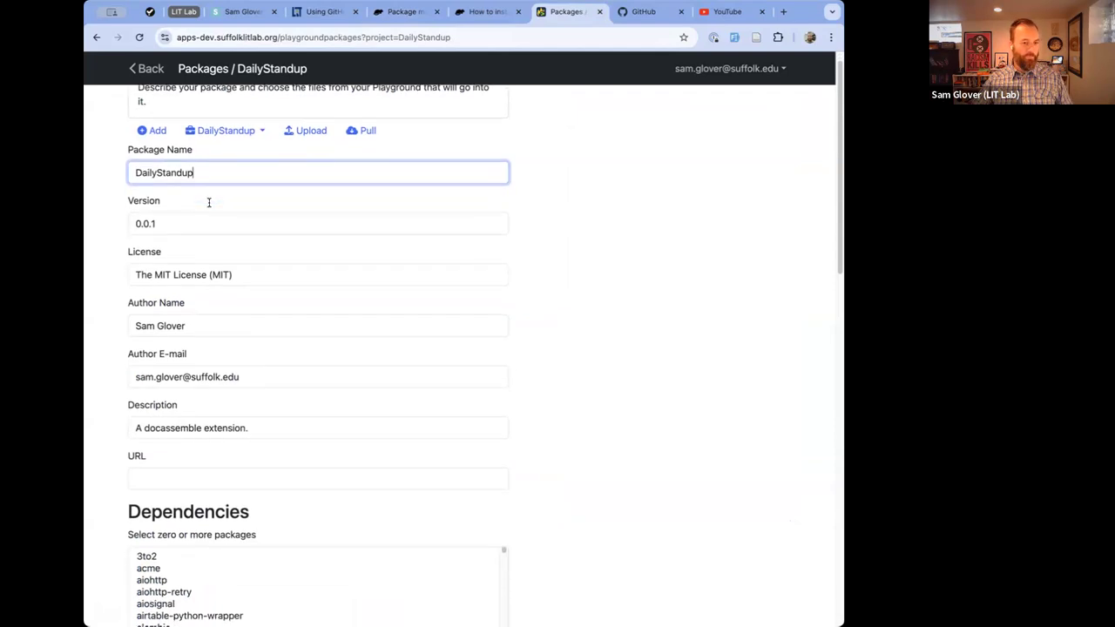
scroll(209, 202, down, 5)
scroll(209, 210, up, 1)
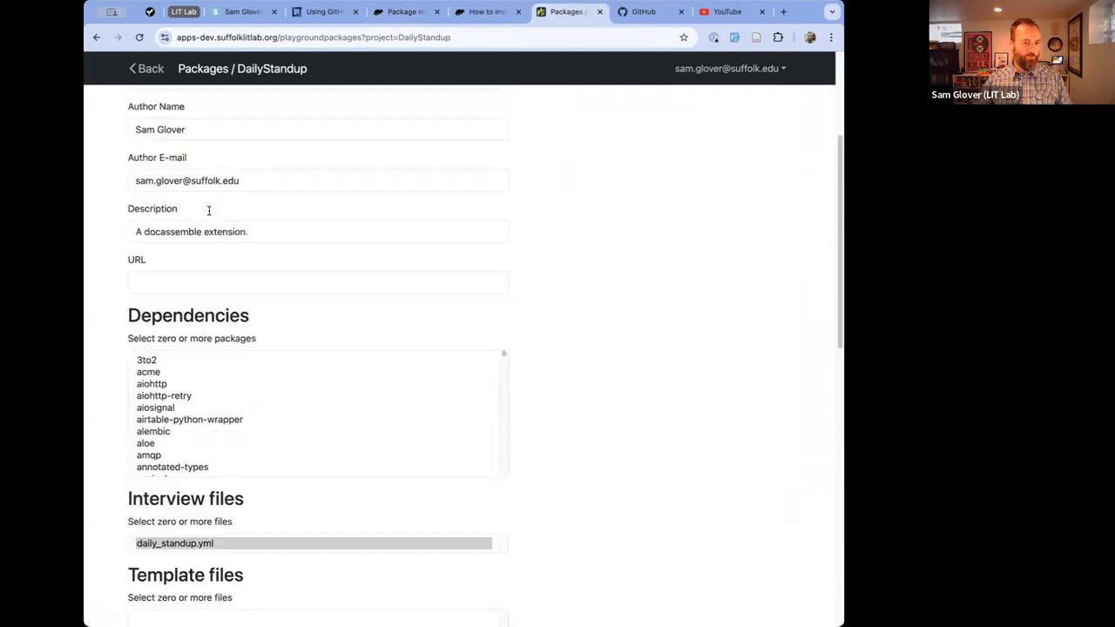
scroll(209, 210, up, 1)
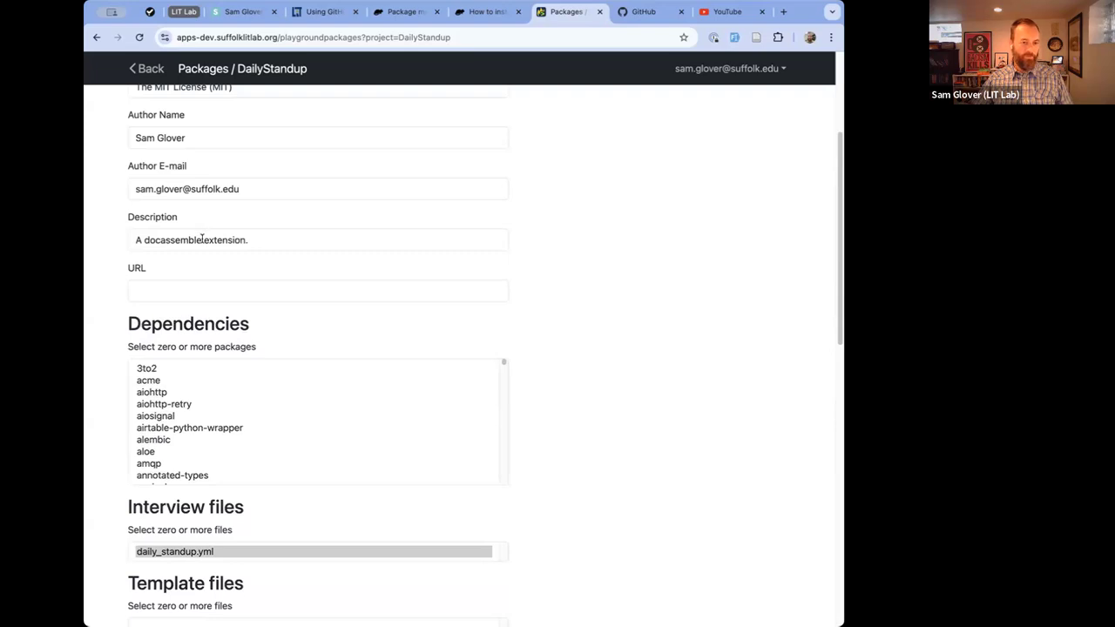
triple_click(202, 238)
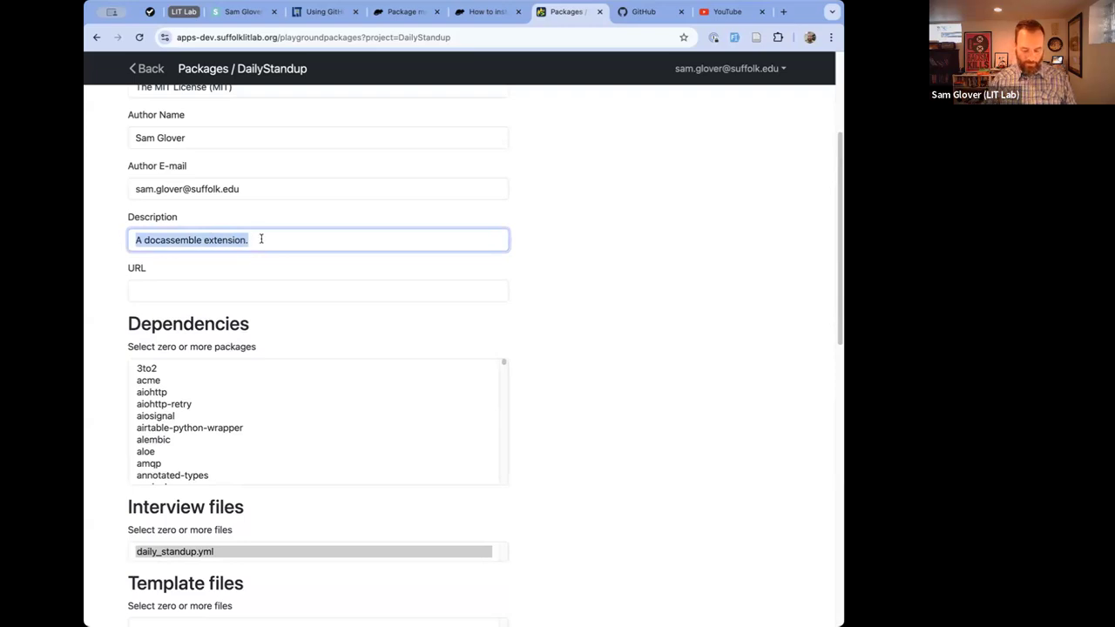
text(An int)
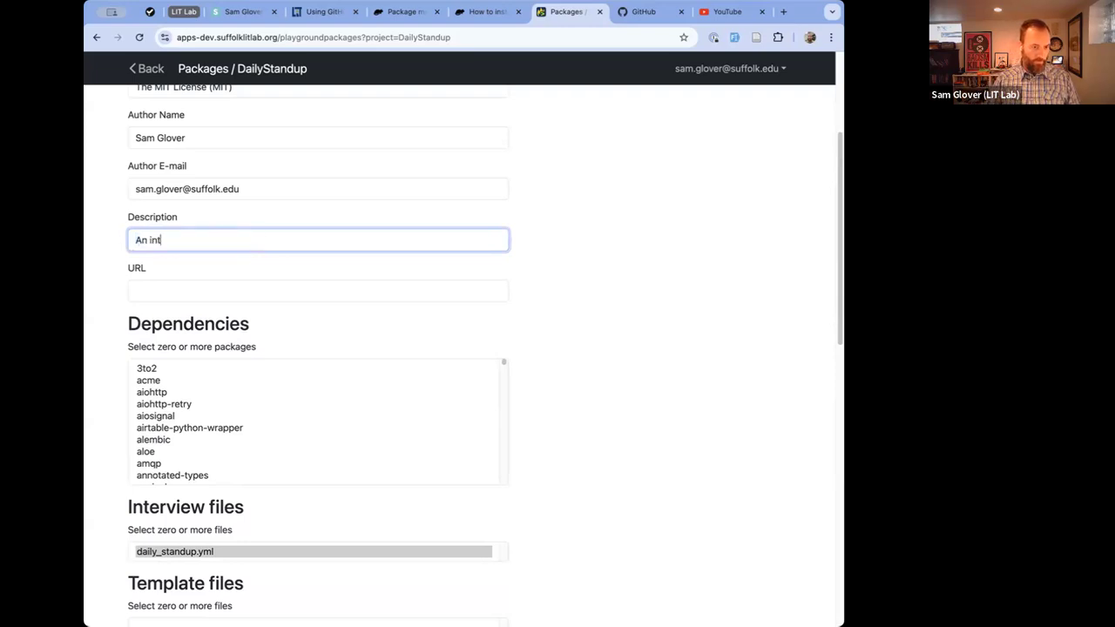
text(erview that asks basic stau)
key(BackSpace)
text(ndup questions )
text(foor)
key(BackSpace)
key(BackSpace)
key(BackSpace)
text(or)
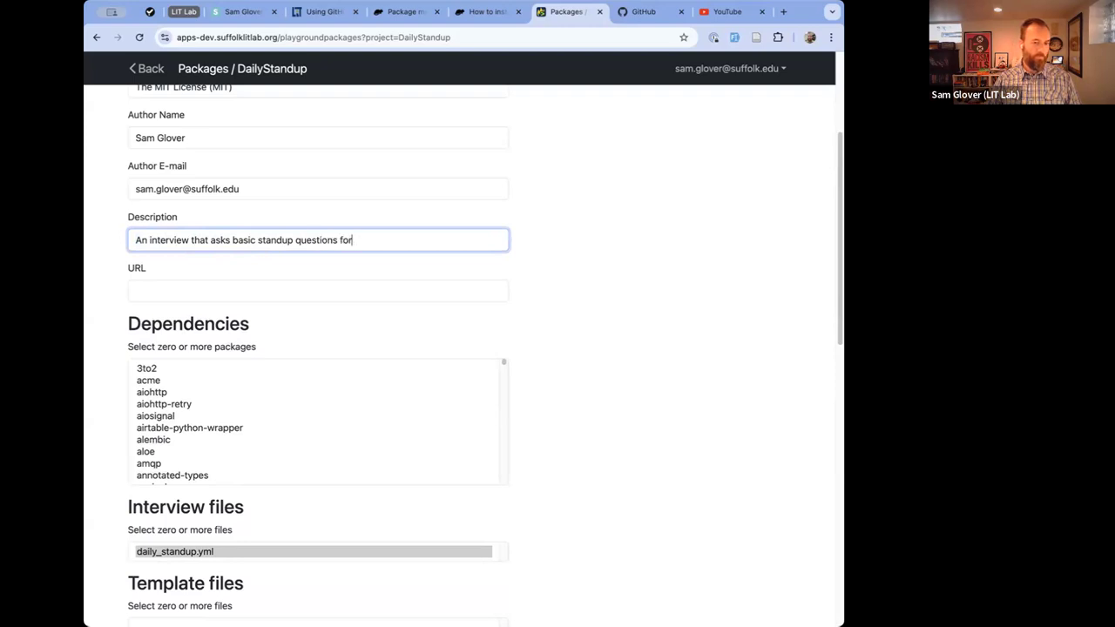
text( Document Assem)
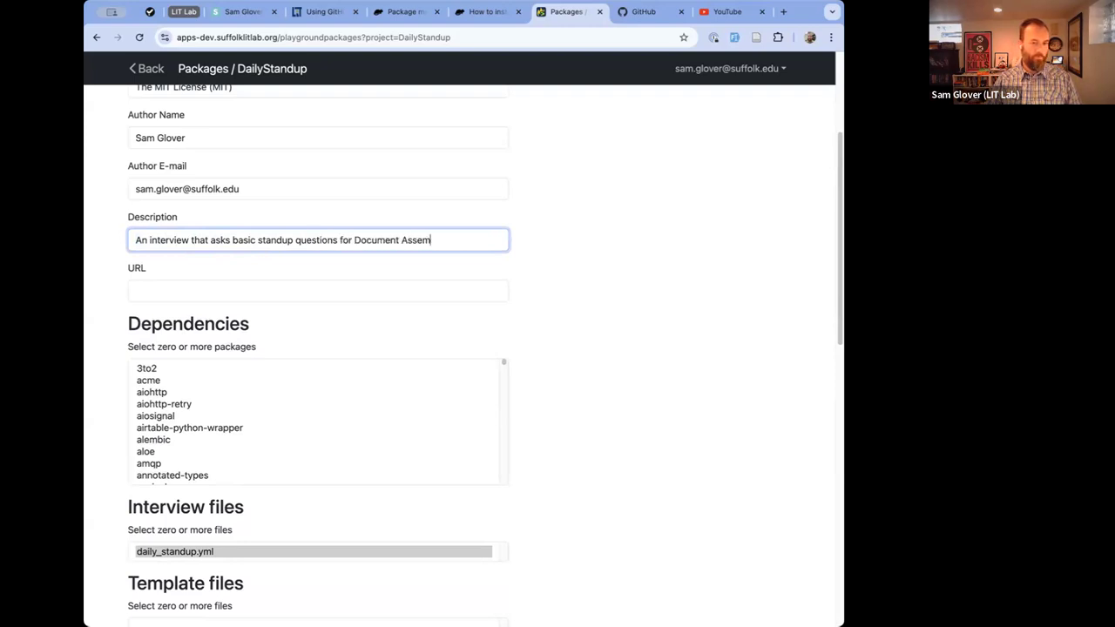
text(bly LIne meetings)
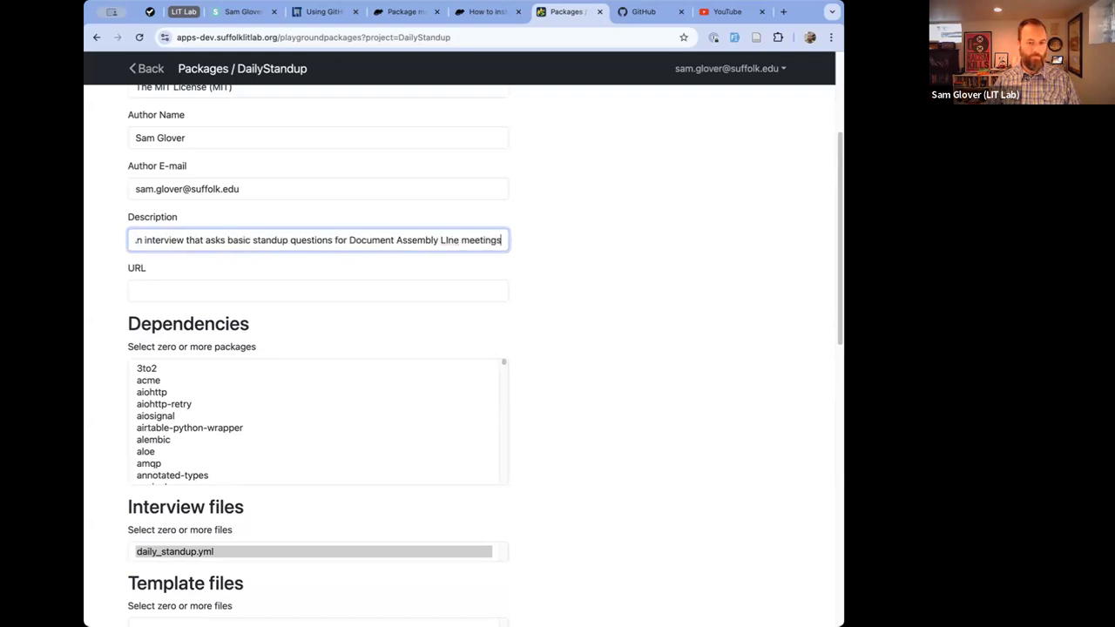
Correct "LIne" to "Line" in the description, insert "standup" before "meetings" and end the sentence with a period.
click(446, 240)
key(BackSpace)
text(ic standup)
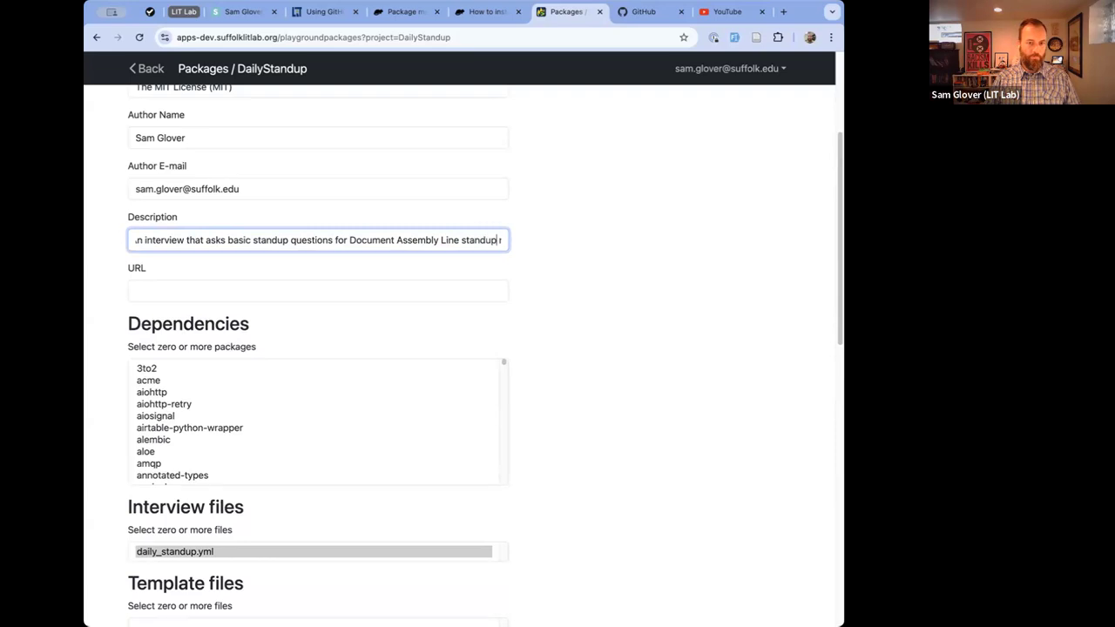
key(End)
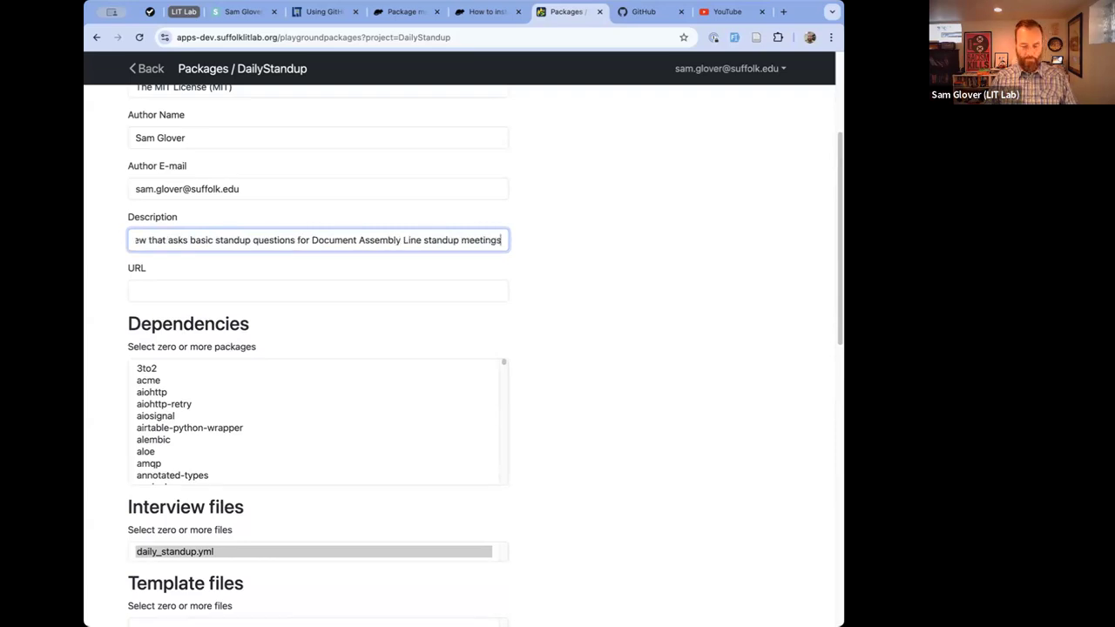
key(Home)
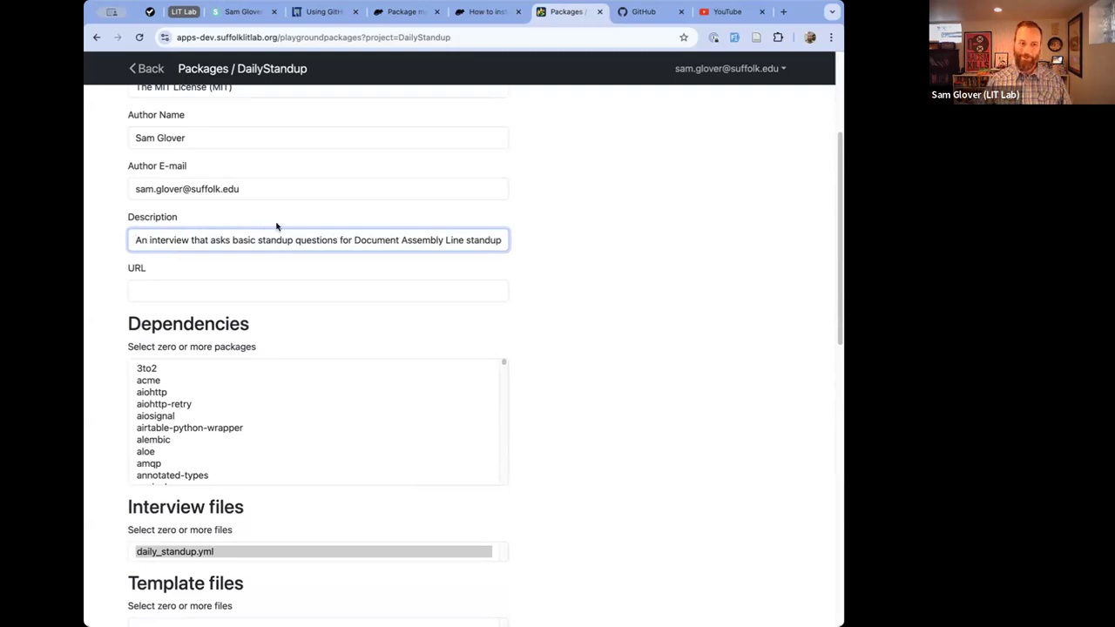
Select daily_standup.yml as the package's interview file and copy the full package description into the README file.
scroll(292, 264, down, 5)
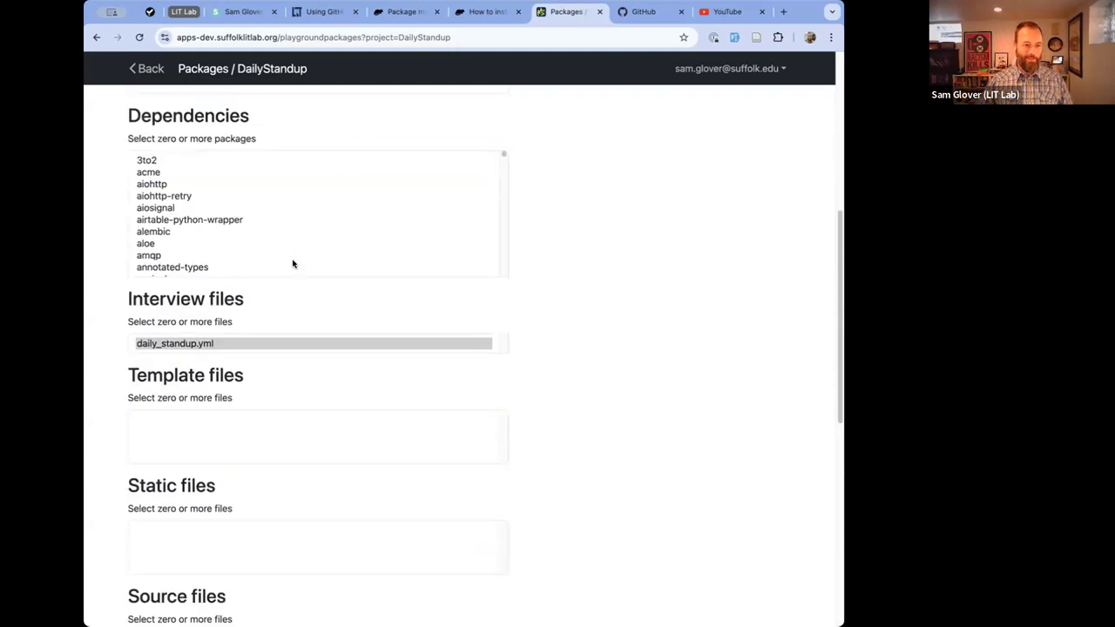
click(193, 346)
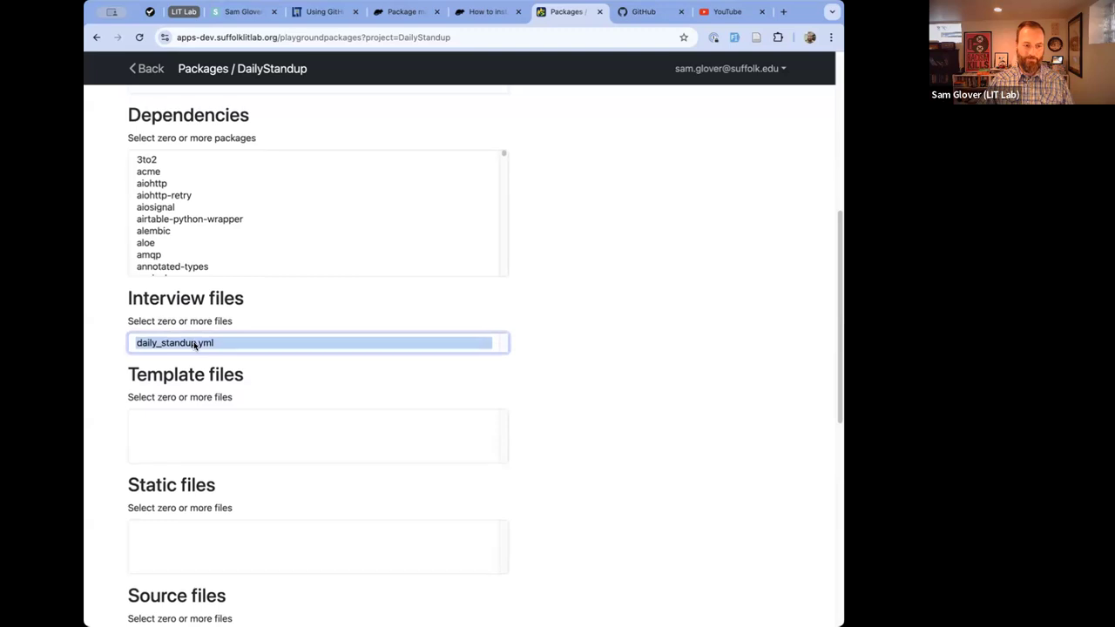
scroll(193, 345, down, 10)
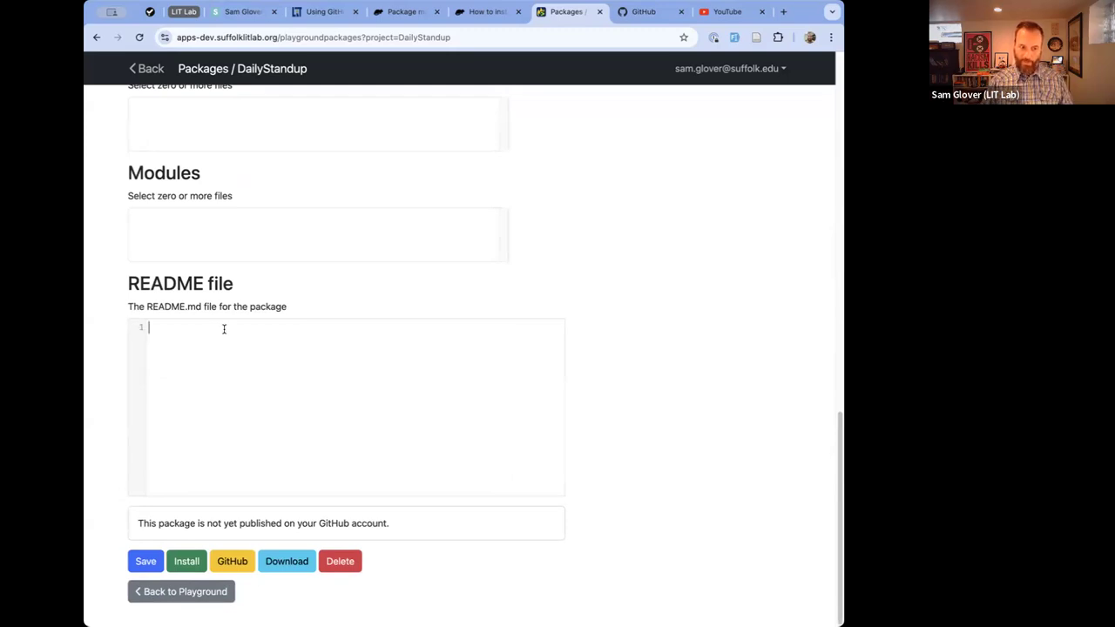
scroll(209, 323, up, 10)
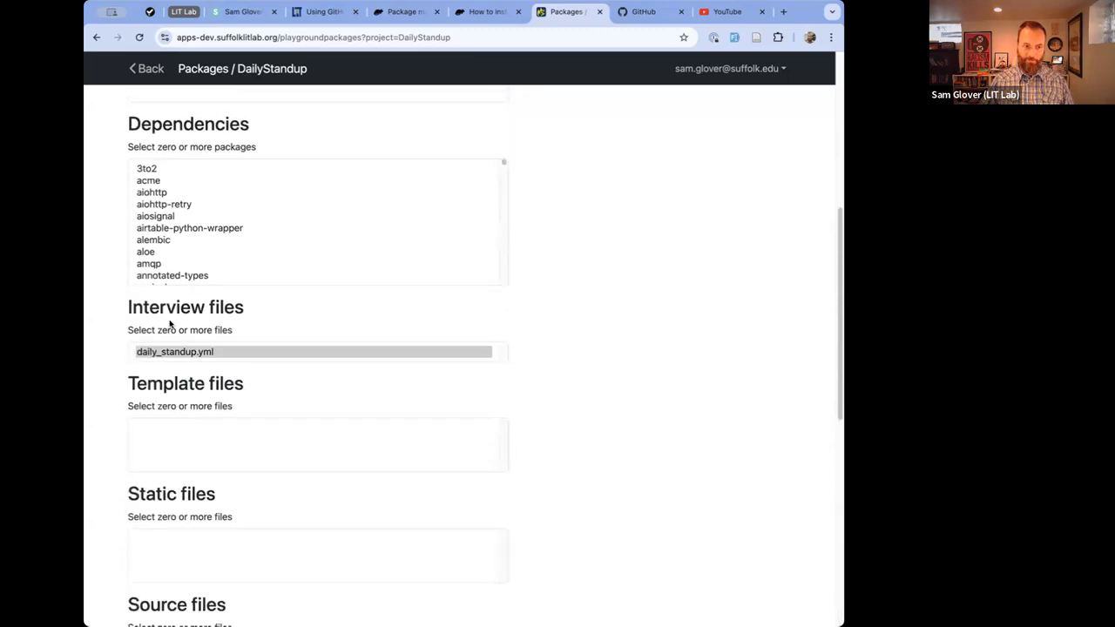
triple_click(224, 231)
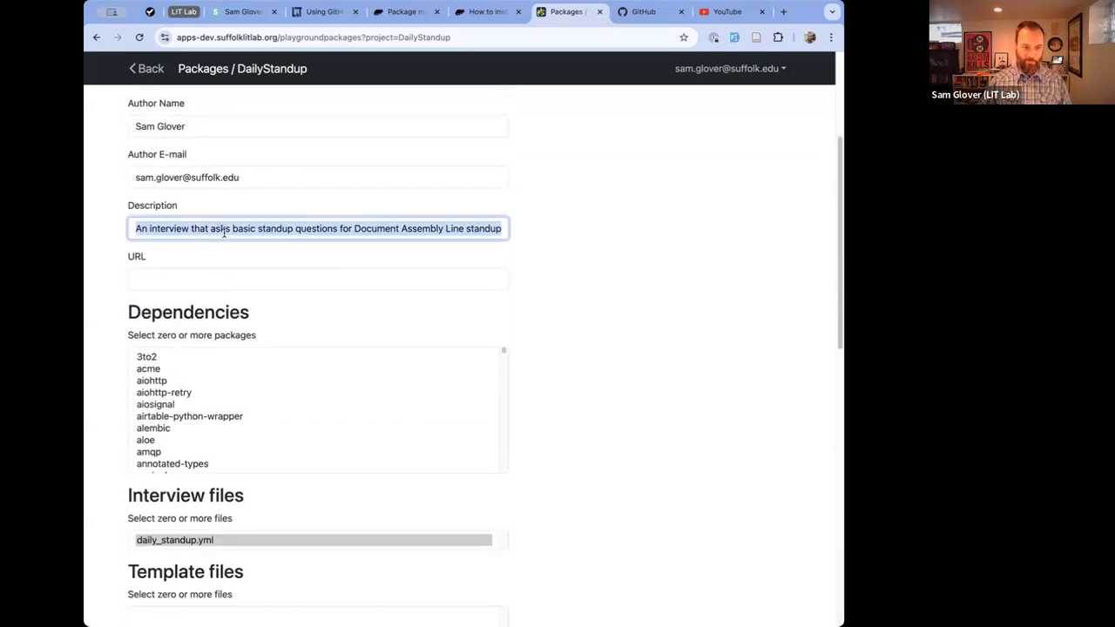
scroll(225, 264, down, 10)
scroll(226, 264, down, 2)
click(231, 396)
text(An interview that asks basic standup questions for Document Assembly Line standup meetings.)
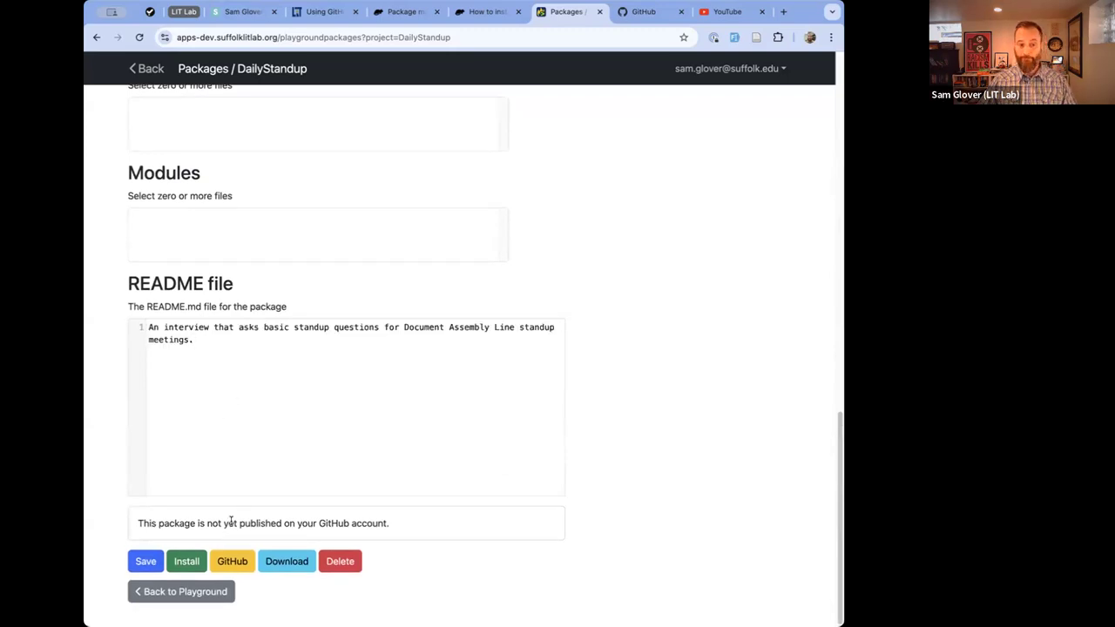
Publish the package to GitHub with the commit message "Initial commit", without installing it on the server.
click(233, 561)
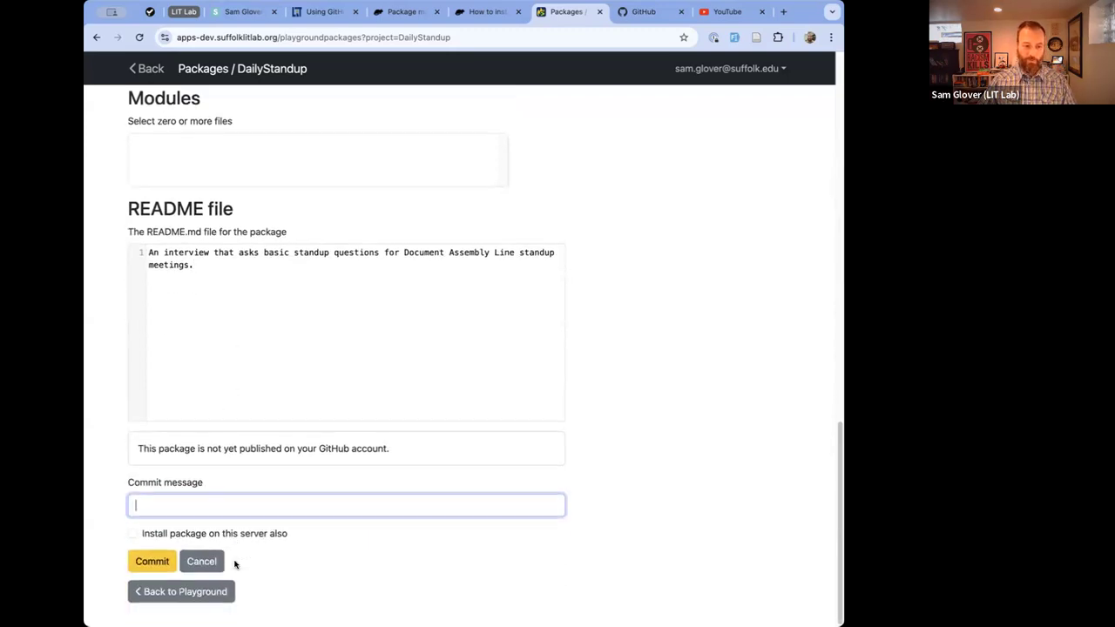
text(Ini)
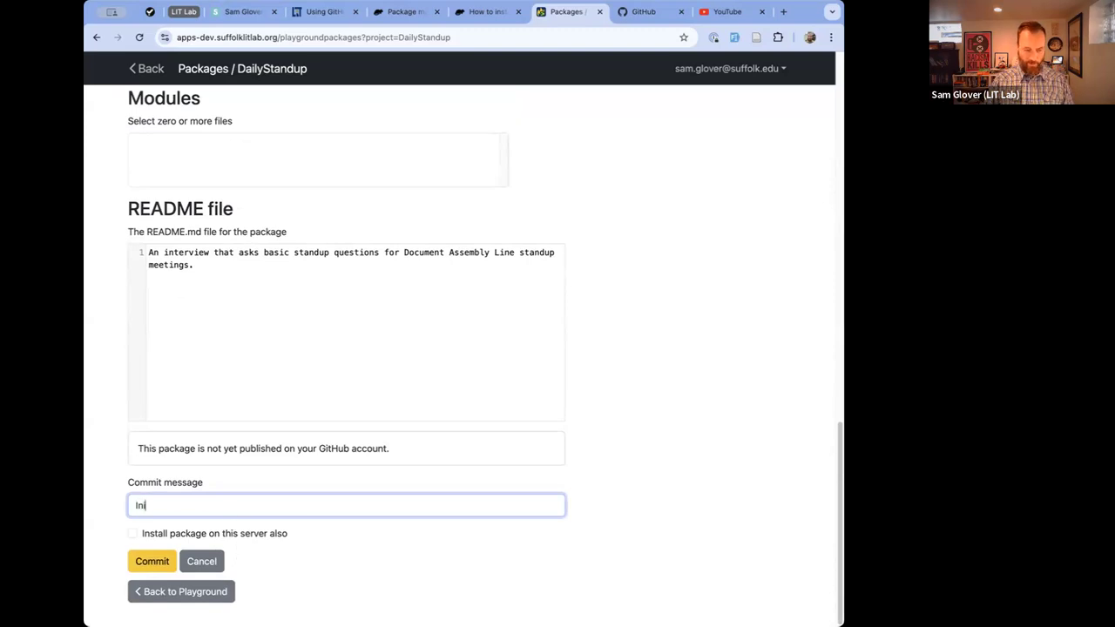
text(tial commi)
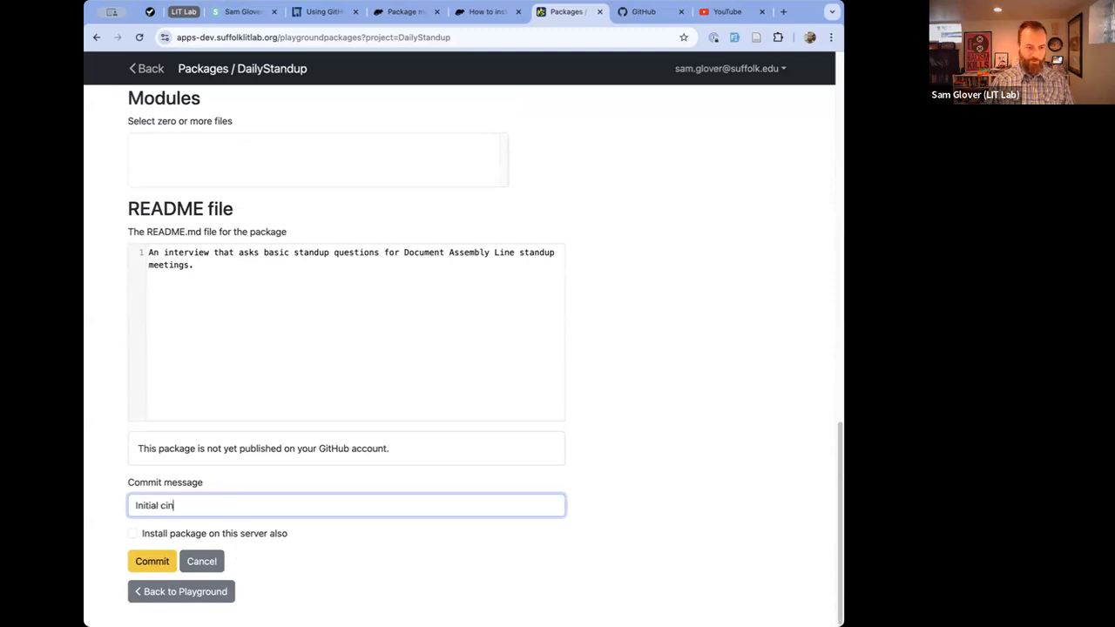
key(BackSpace)
key(BackSpace)
key(BackSpace)
key(BackSpace)
text(io===)
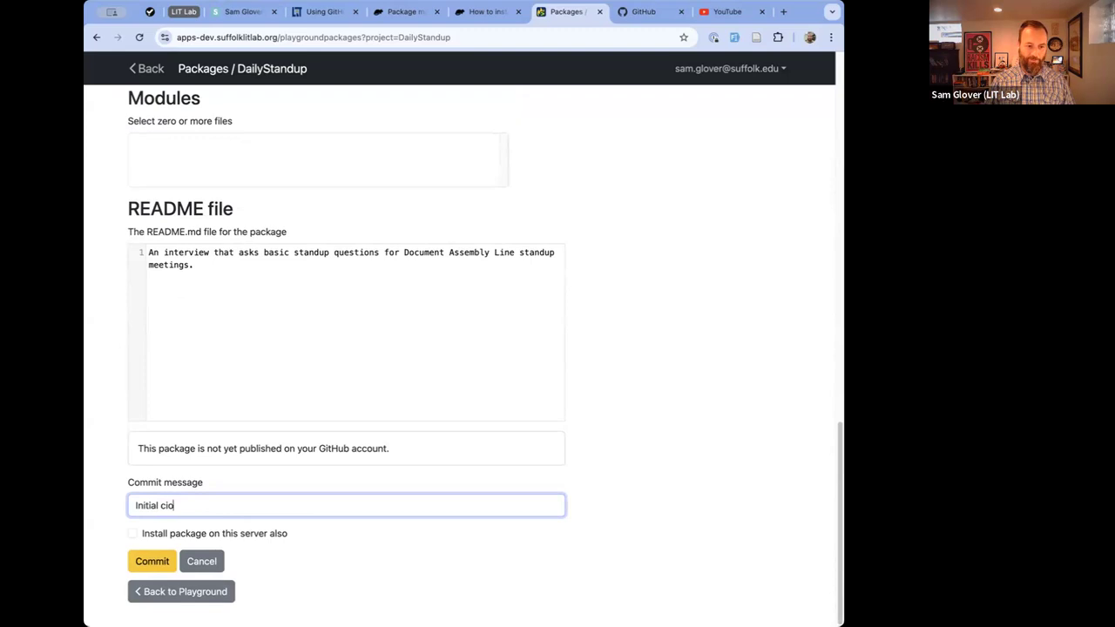
key(BackSpace)
key(BackSpace)
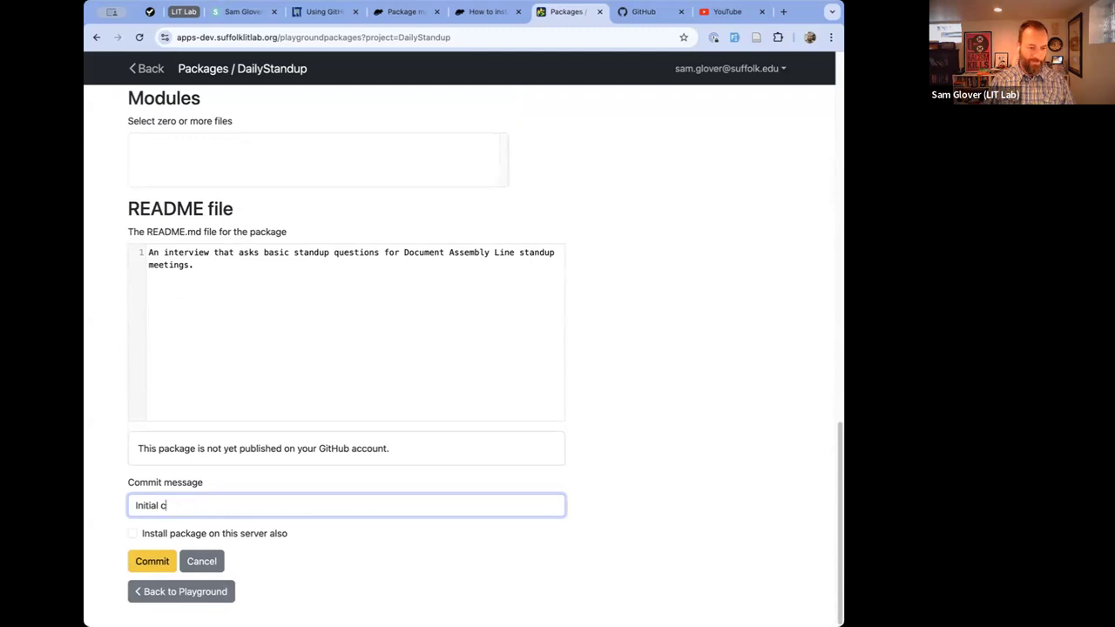
text(ommit)
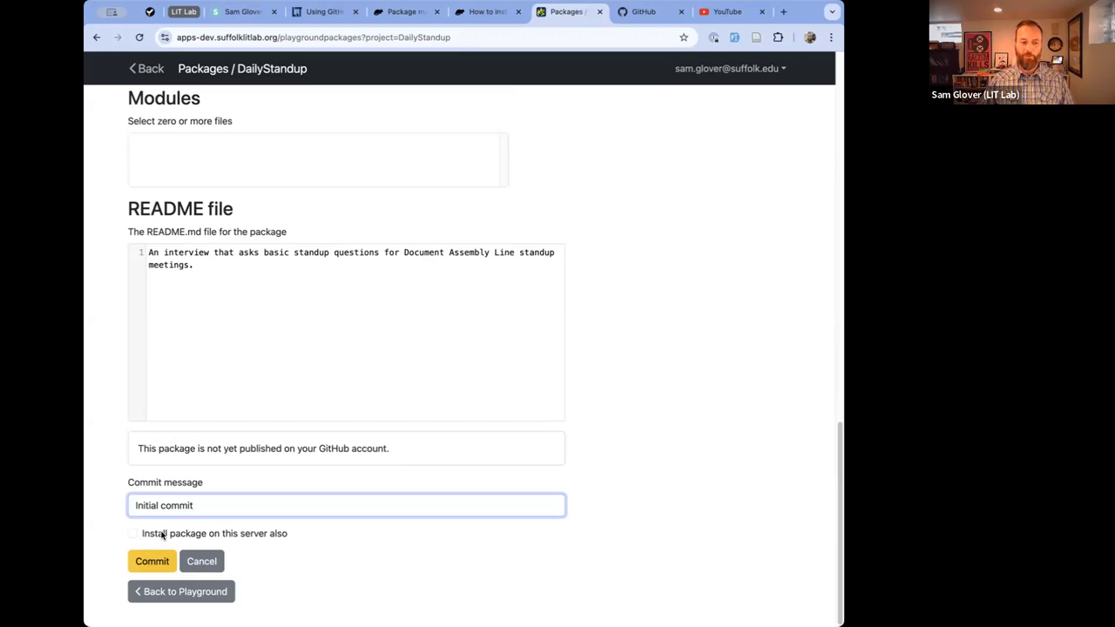
click(152, 562)
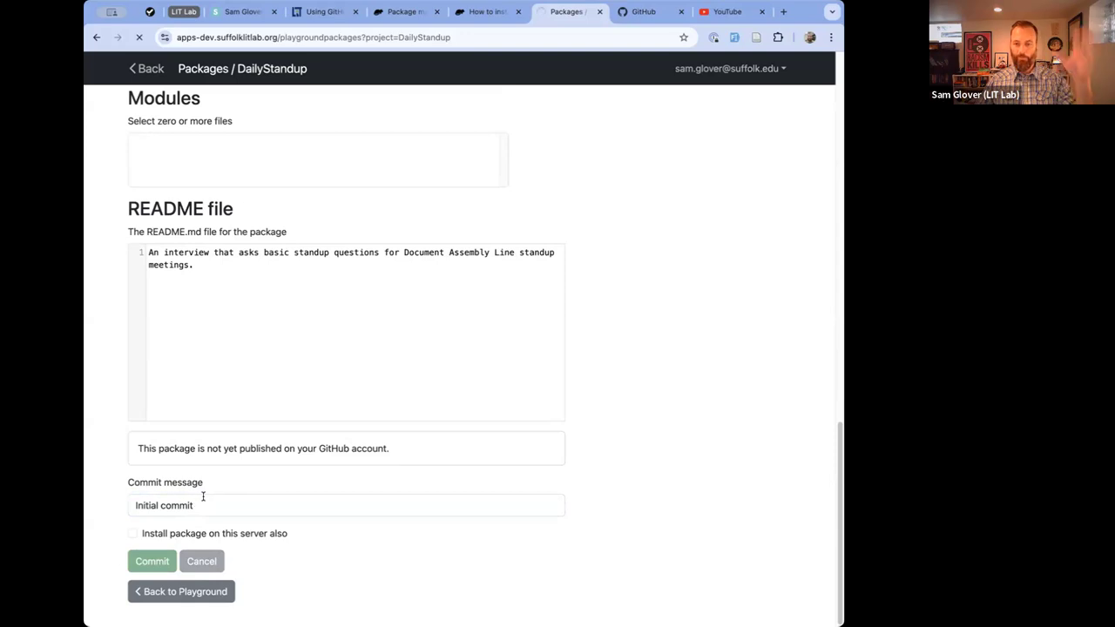
Read through the log of the GitHub push for the DailyStandup package down to its last line.
click(641, 13)
click(569, 13)
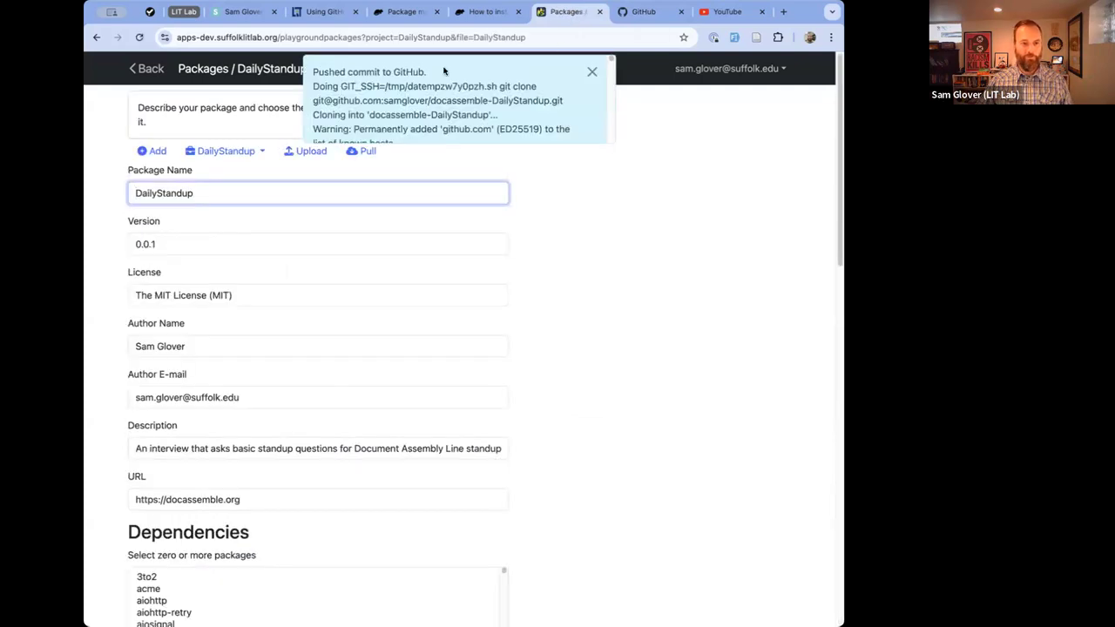
click(322, 72)
scroll(464, 112, down, 5)
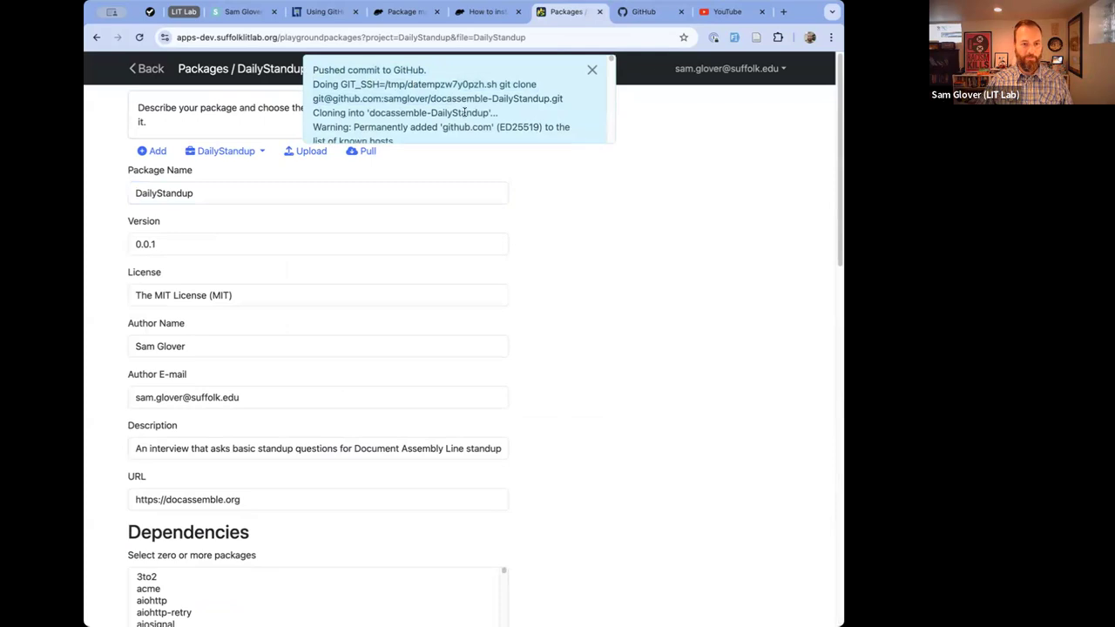
scroll(464, 111, up, 5)
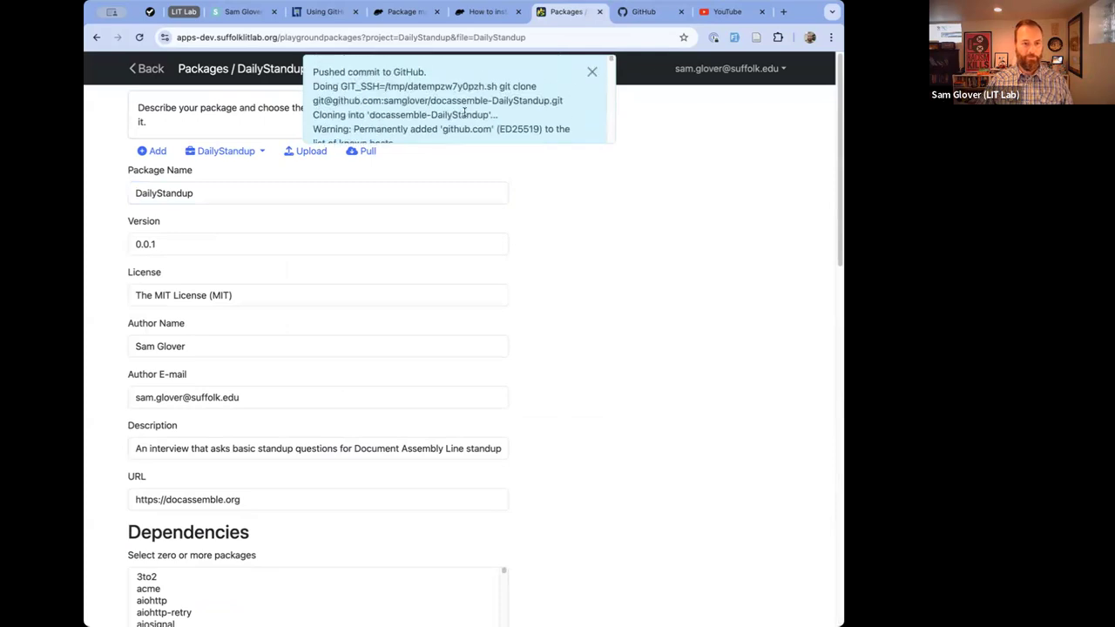
scroll(464, 114, down, 5)
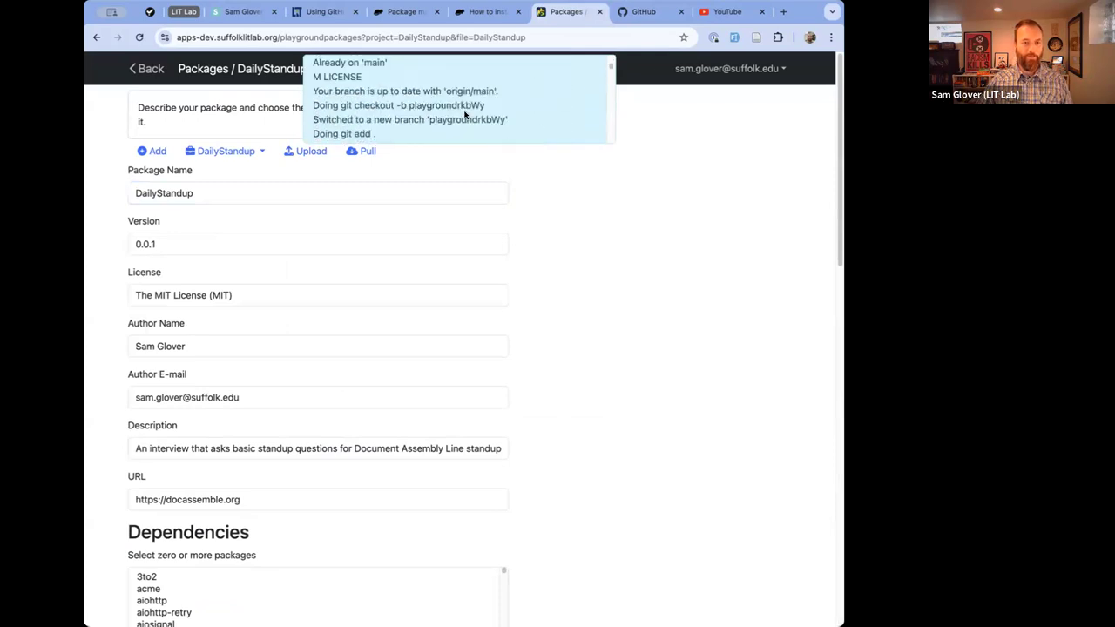
scroll(465, 114, down, 10)
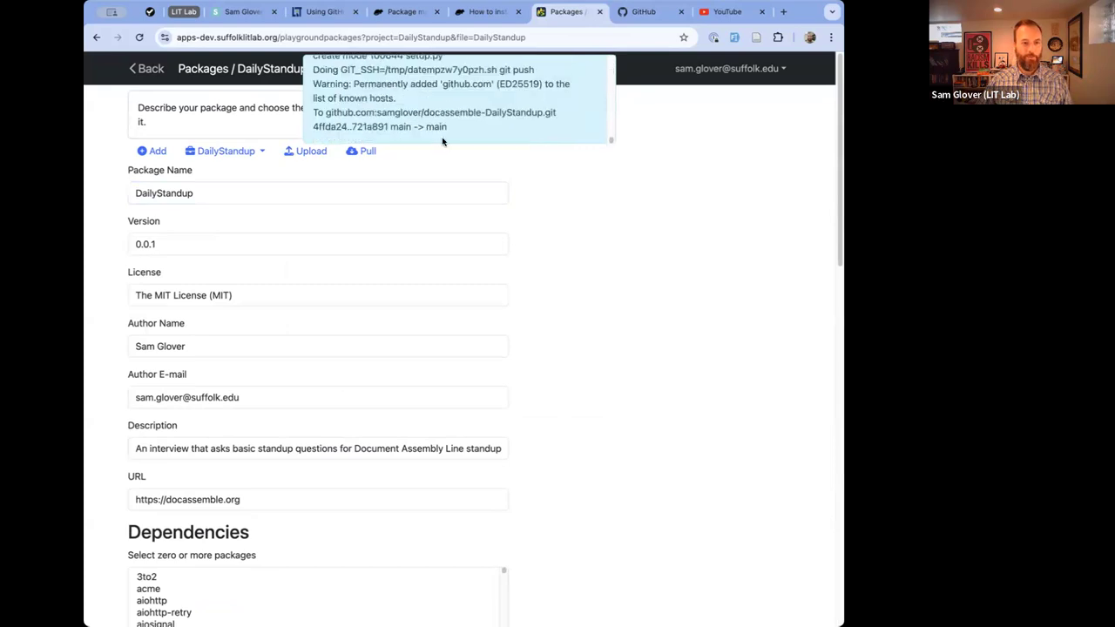
Switch to GitHub and open the docassemble-DailyStandup repository from the account's own repository list.
click(644, 11)
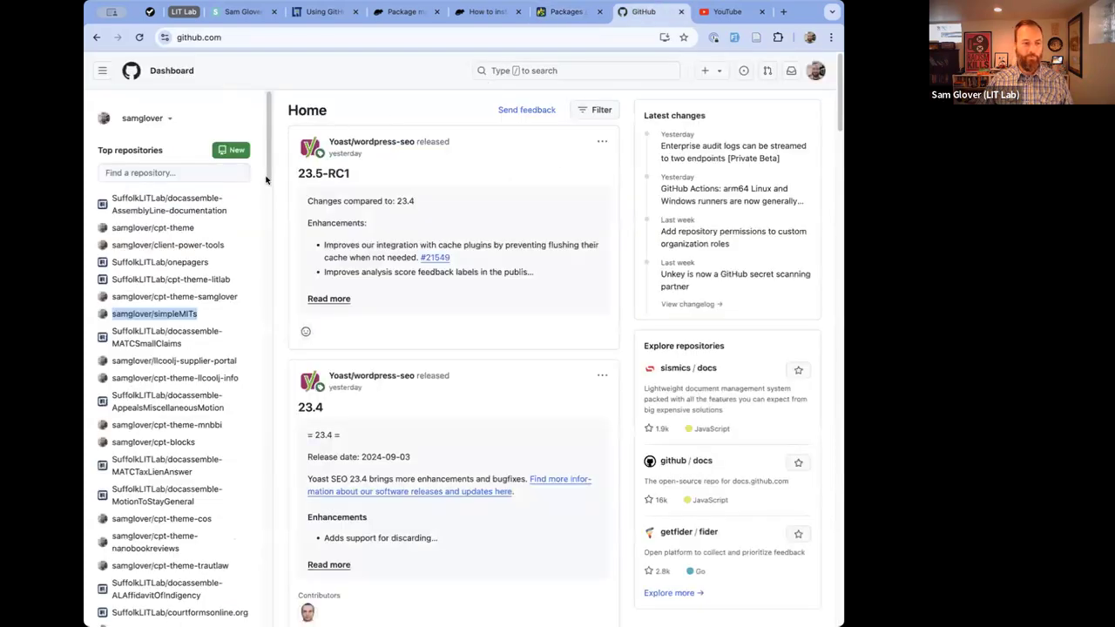
click(104, 73)
click(120, 99)
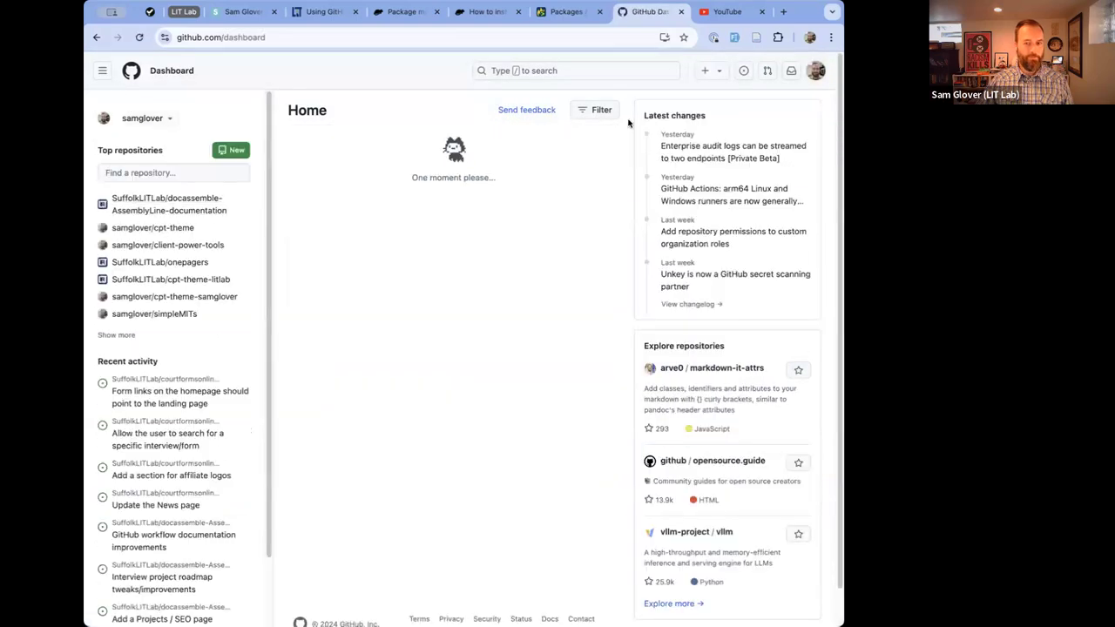
click(815, 73)
click(749, 169)
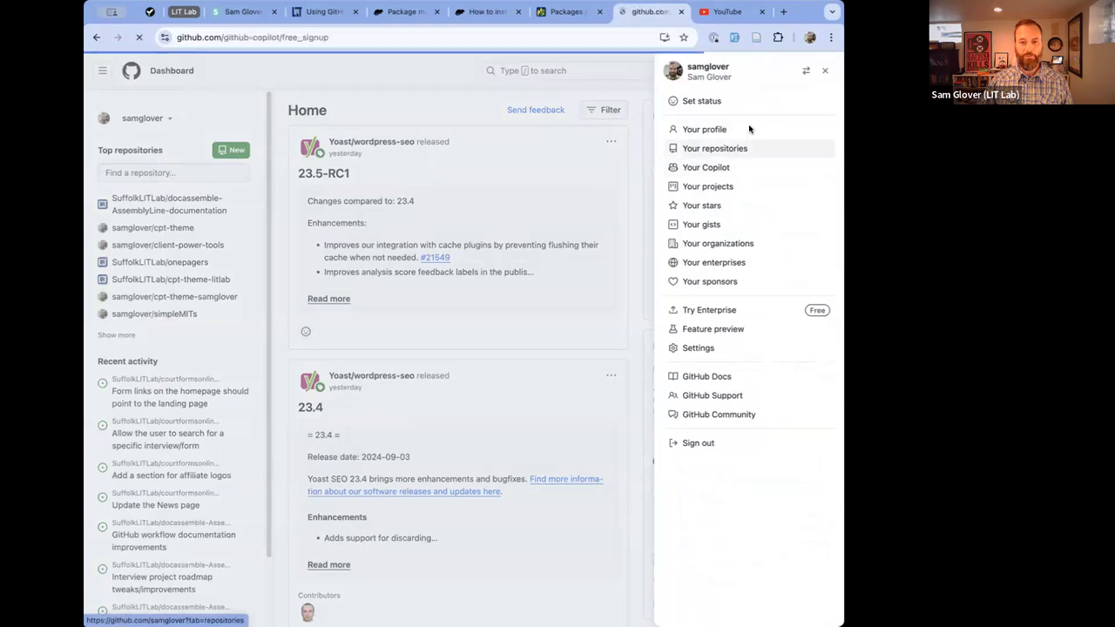
click(815, 73)
click(759, 149)
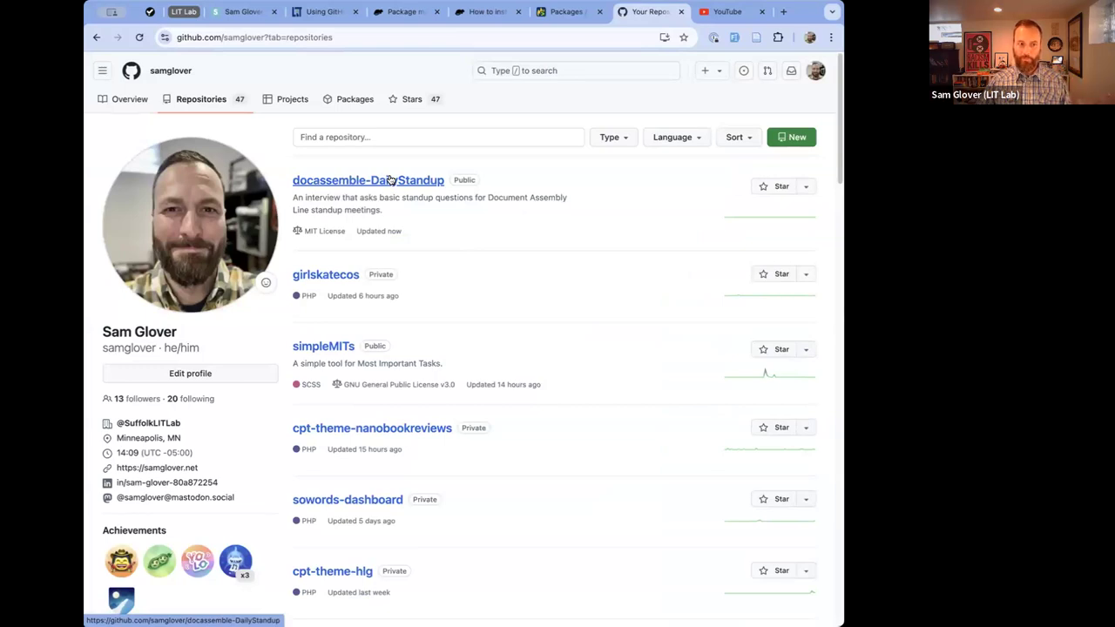
click(391, 179)
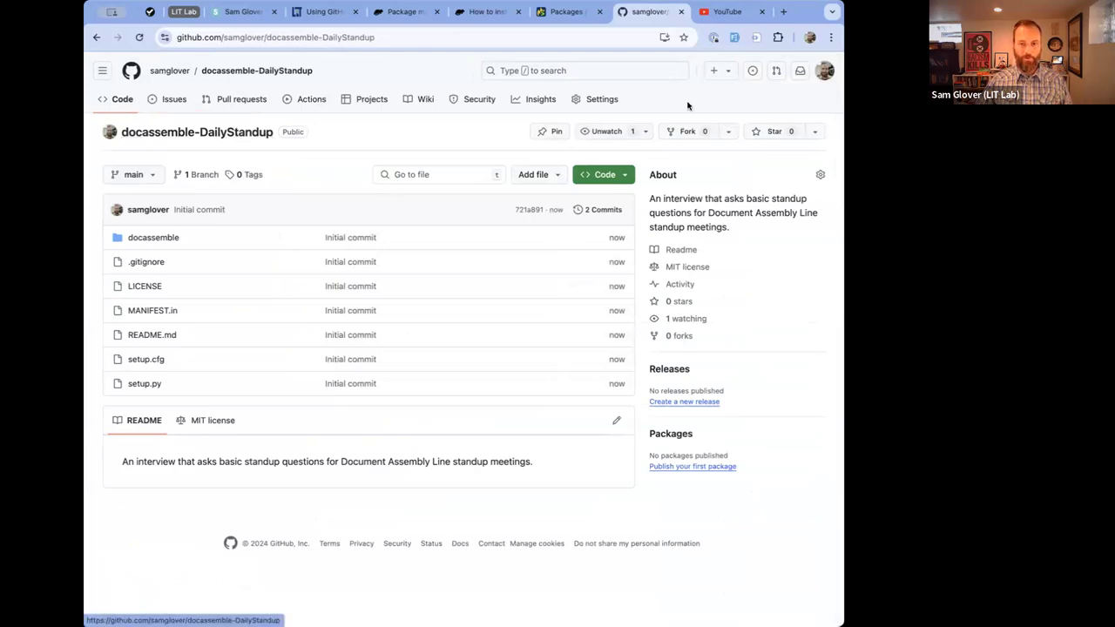
Start an ownership transfer from the repository's settings and choose the SuffolkLITLab organization as the new owner.
click(600, 99)
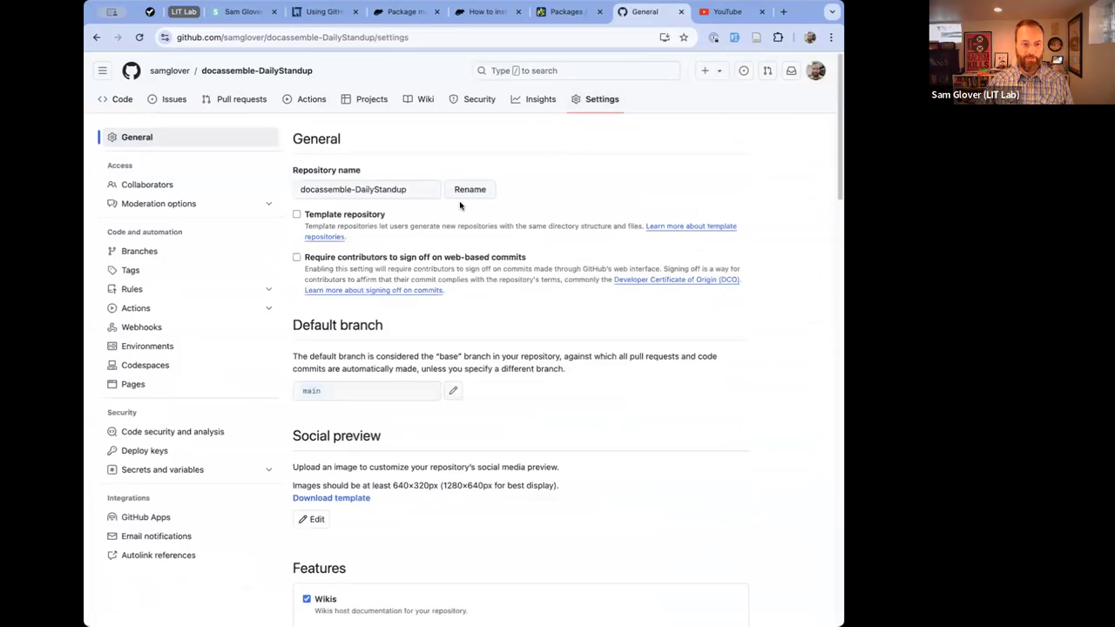
scroll(425, 239, down, 20)
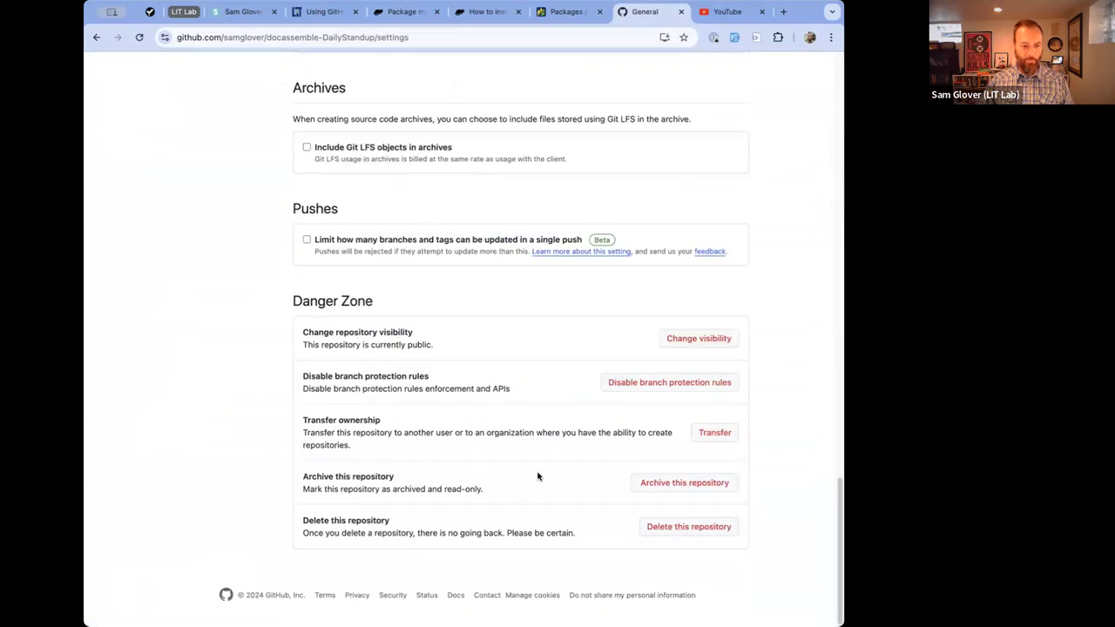
click(710, 432)
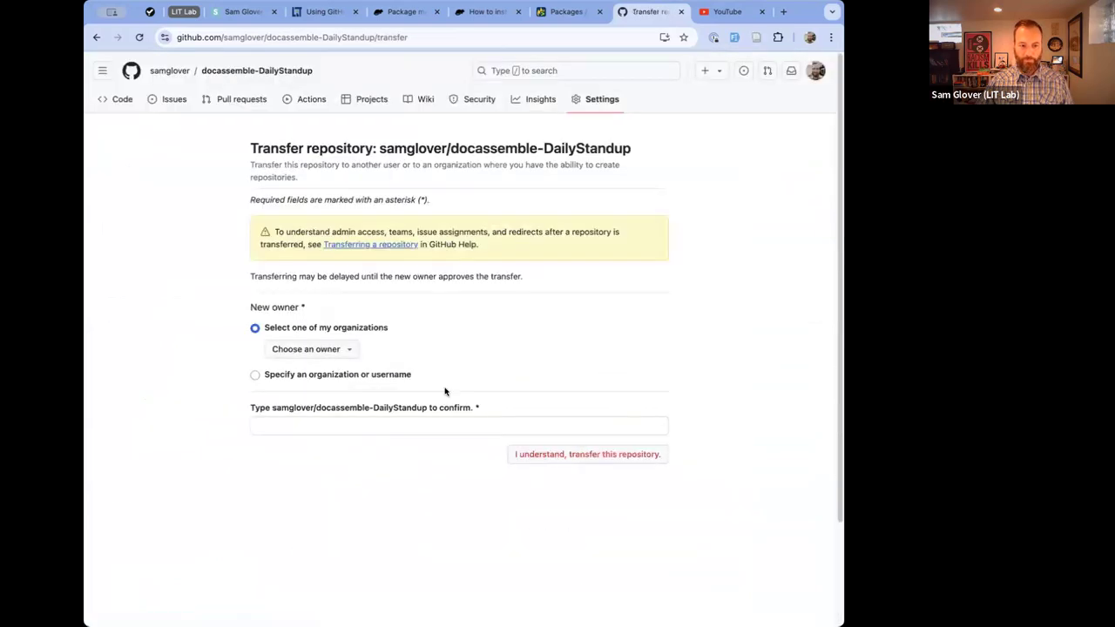
click(338, 350)
click(329, 423)
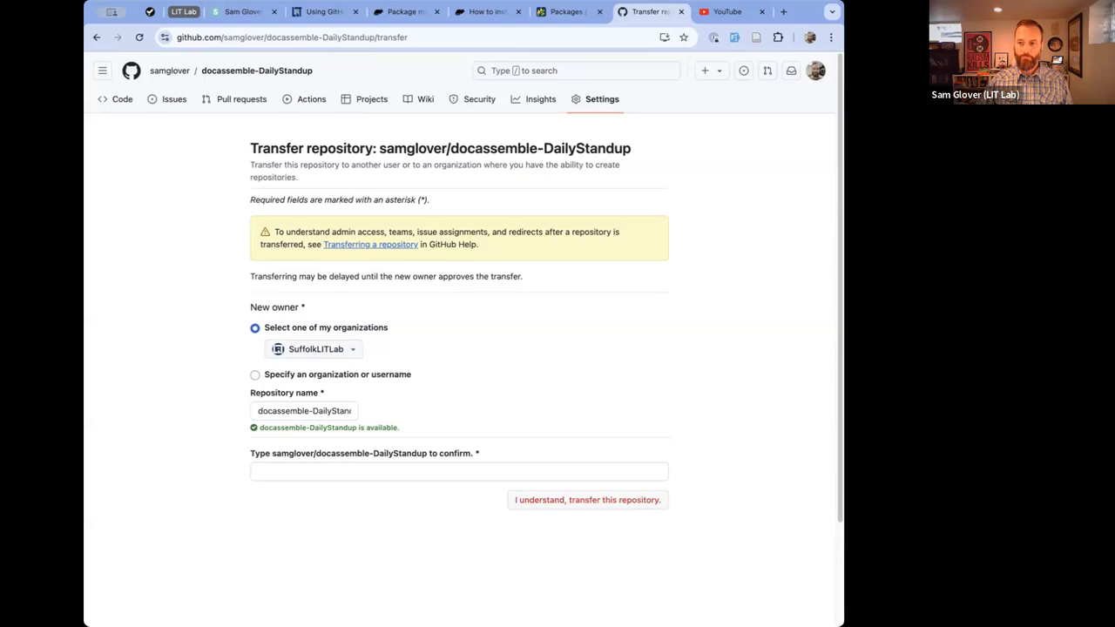
Copy the repository's full owner/name path from the transfer page heading and enter it as the transfer confirmation.
click(566, 11)
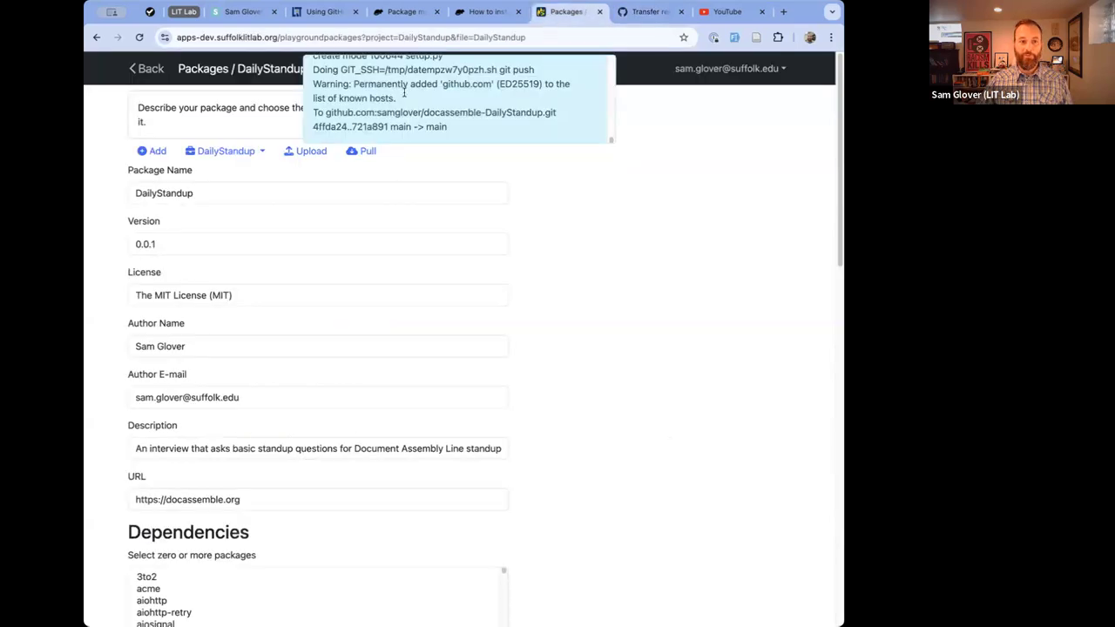
click(651, 12)
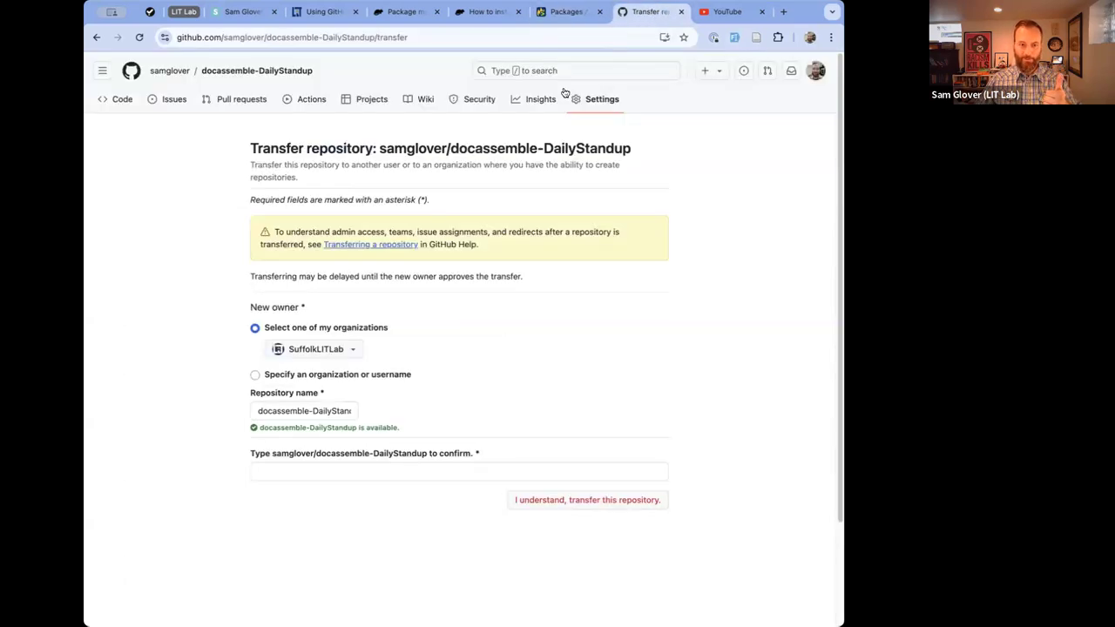
double_click(338, 410)
double_click(290, 453)
drag(290, 453, 410, 453)
click(399, 452)
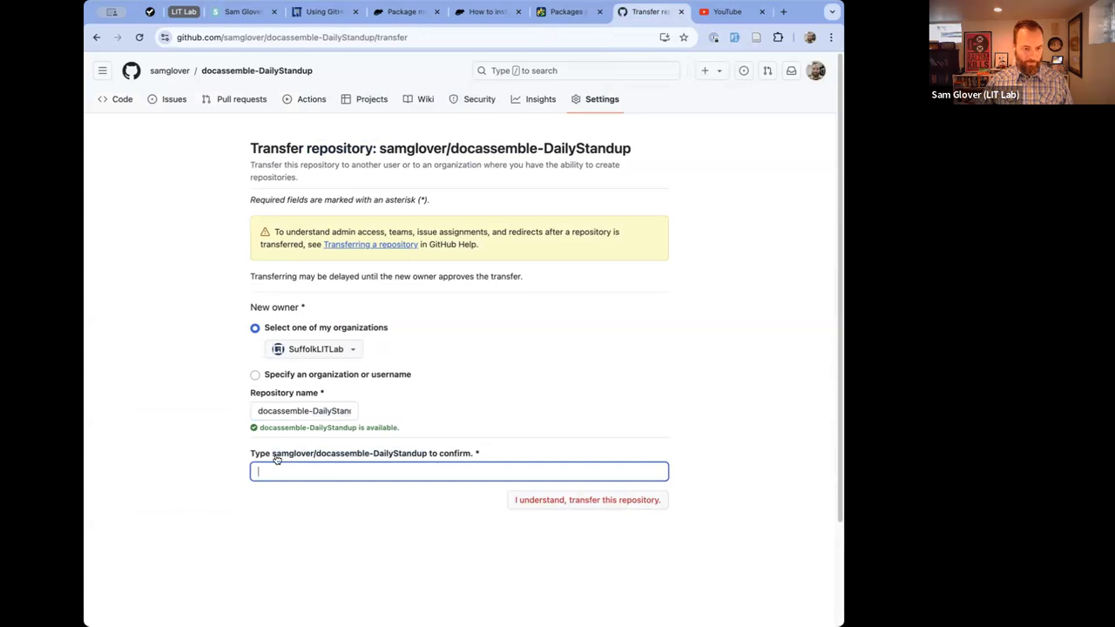
drag(381, 148, 647, 142)
key(ctrl+c)
click(407, 470)
key(ctrl+v)
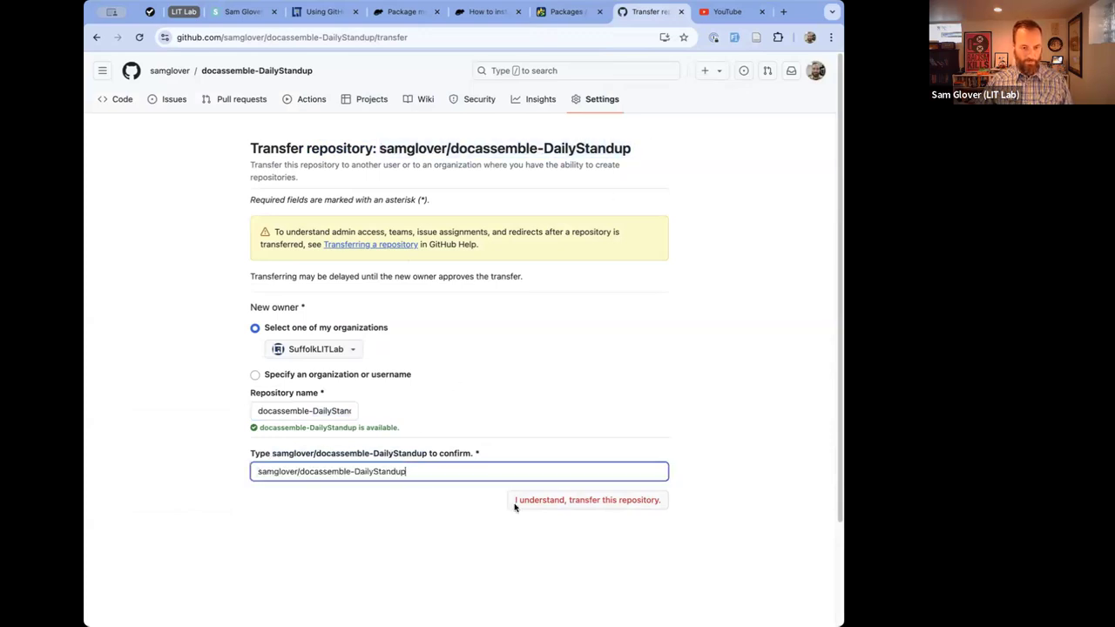
Submit the repository transfer to SuffolkLITLab without giving any teams access.
click(560, 503)
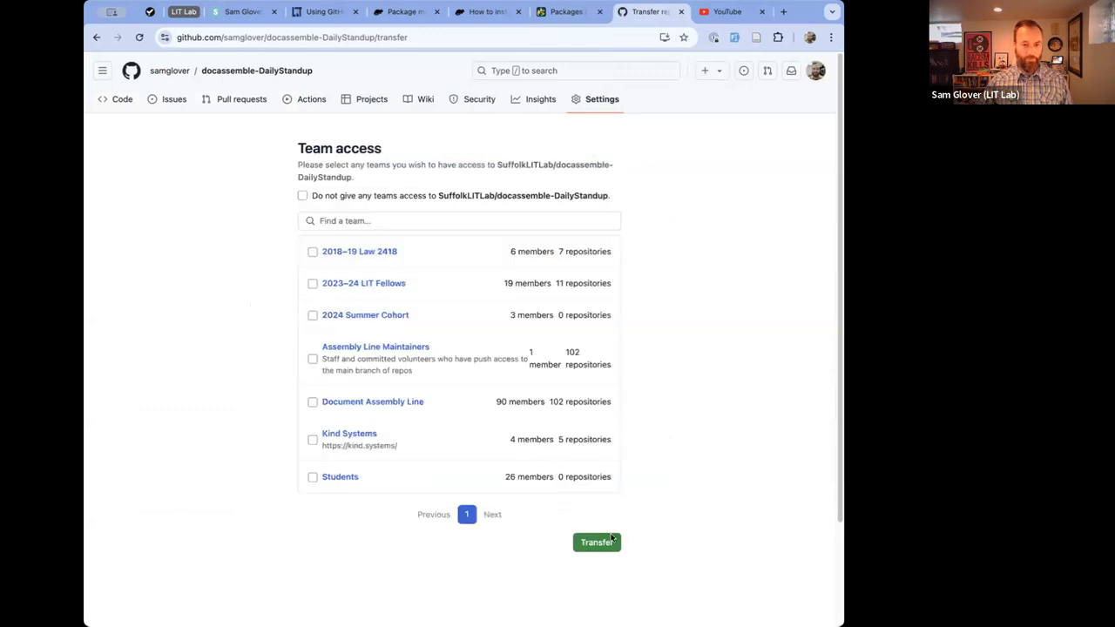
click(537, 194)
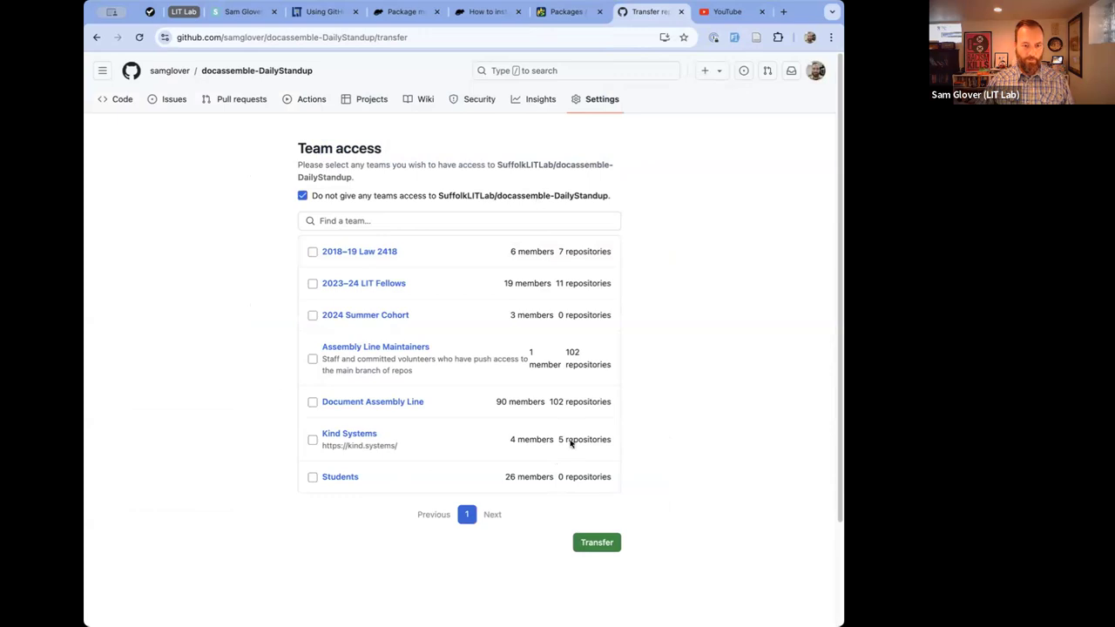
click(593, 543)
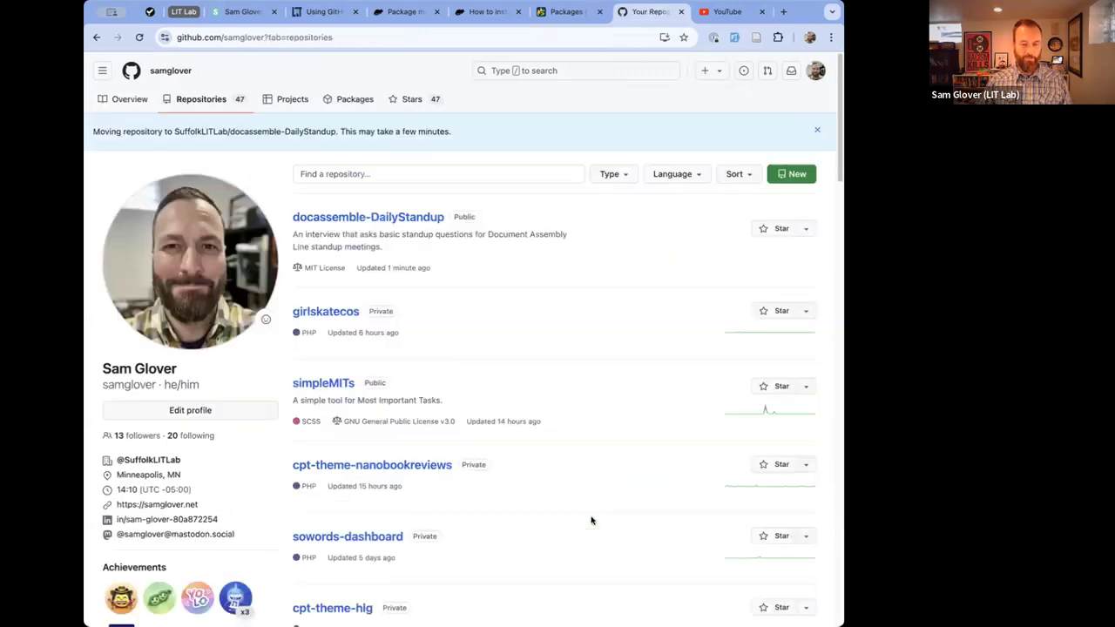
Go to the SuffolkLITLab organization's repositories and open the transferred docassemble-DailyStandup repository.
click(104, 73)
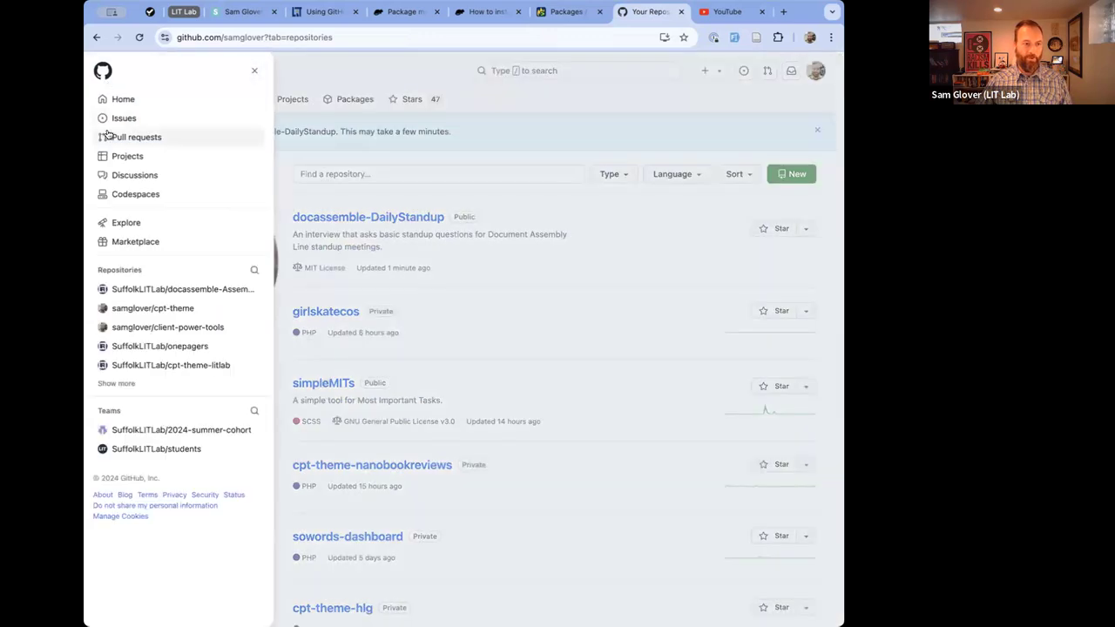
click(119, 101)
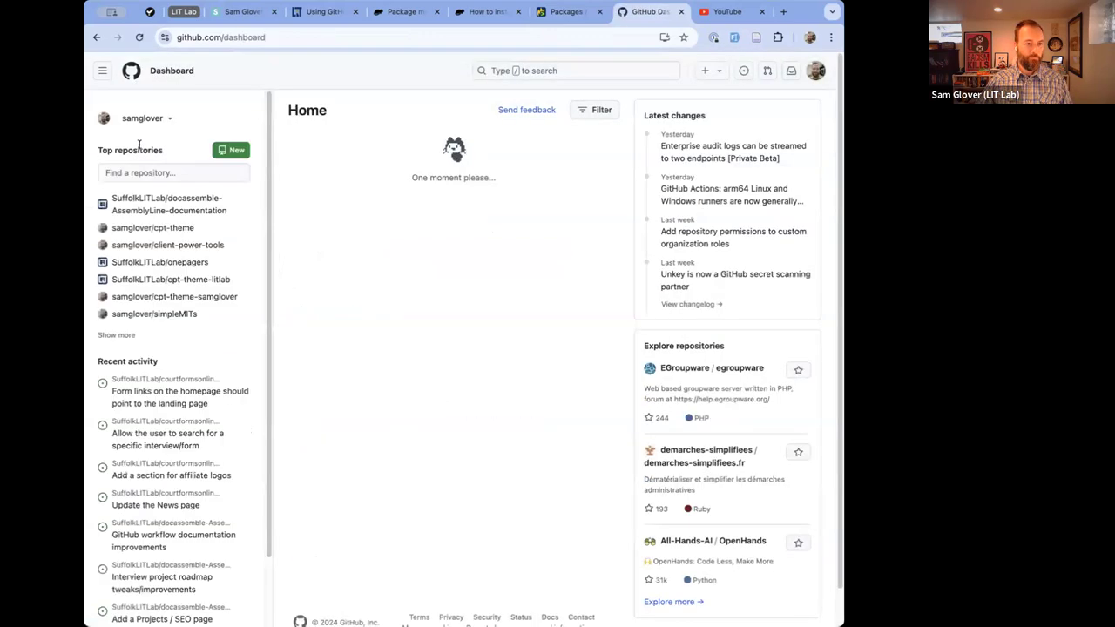
click(154, 199)
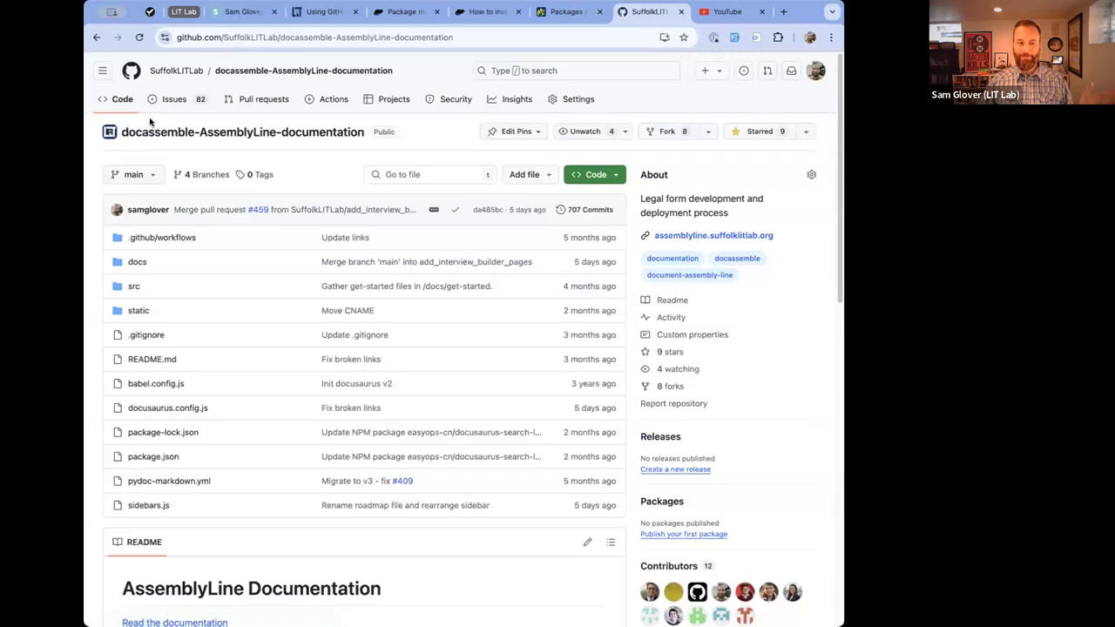
click(189, 69)
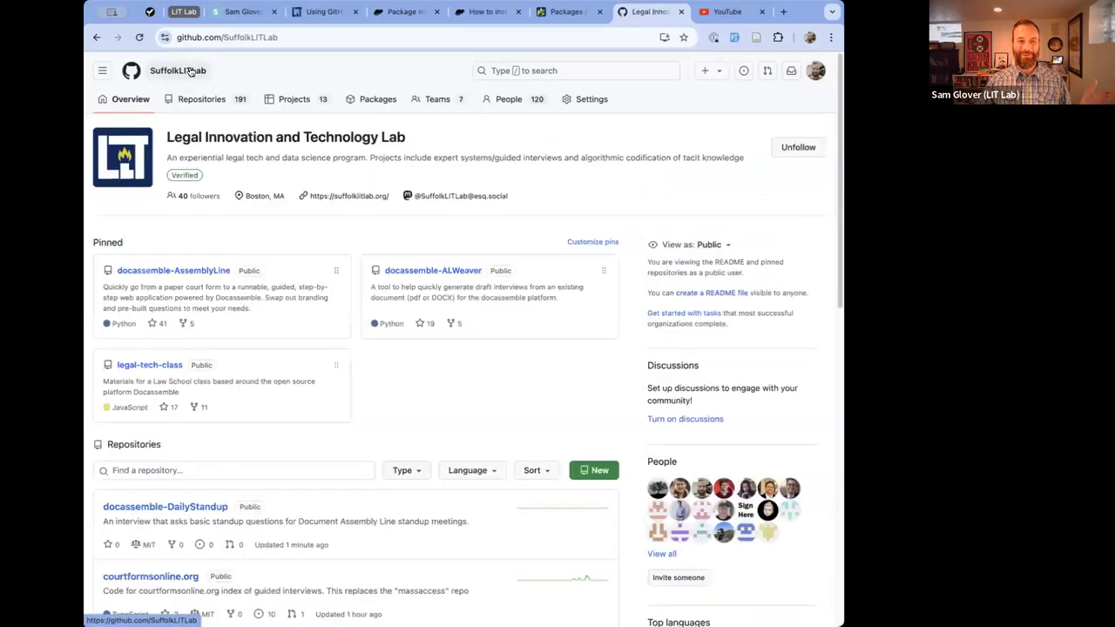
click(191, 107)
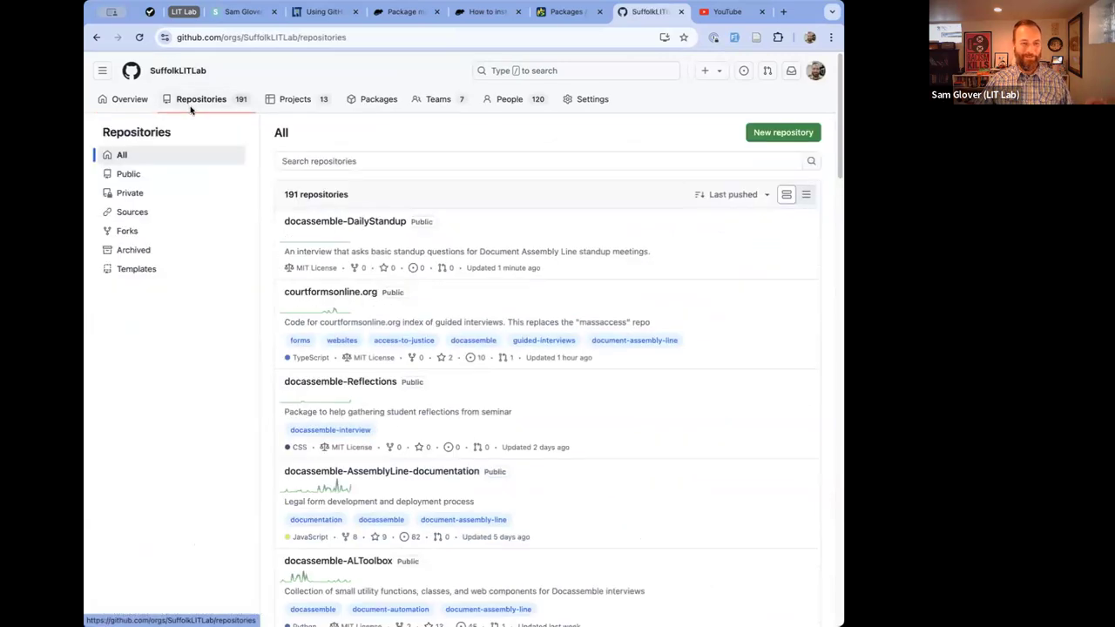
click(336, 226)
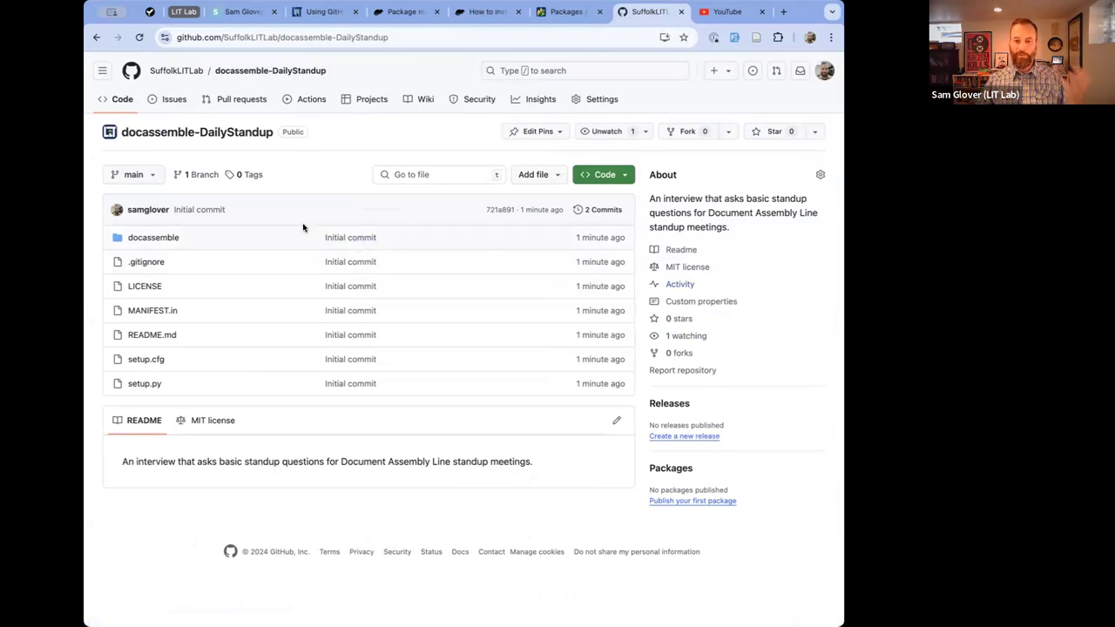
Copy the web address of the SuffolkLITLab/docassemble-DailyStandup repository.
mouse_move(181, 72)
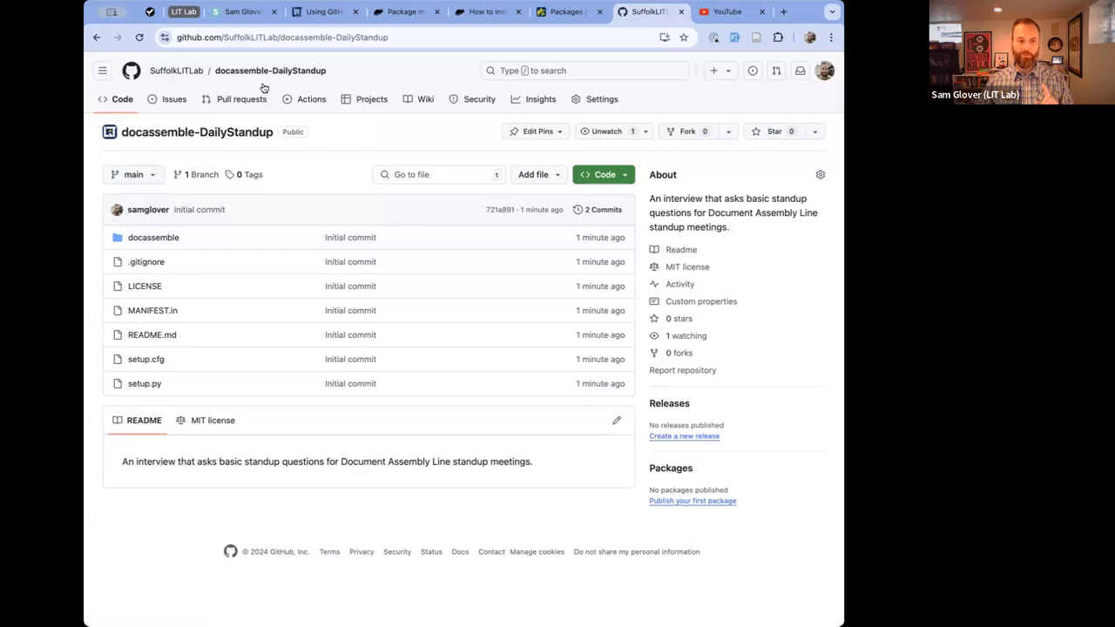
click(286, 37)
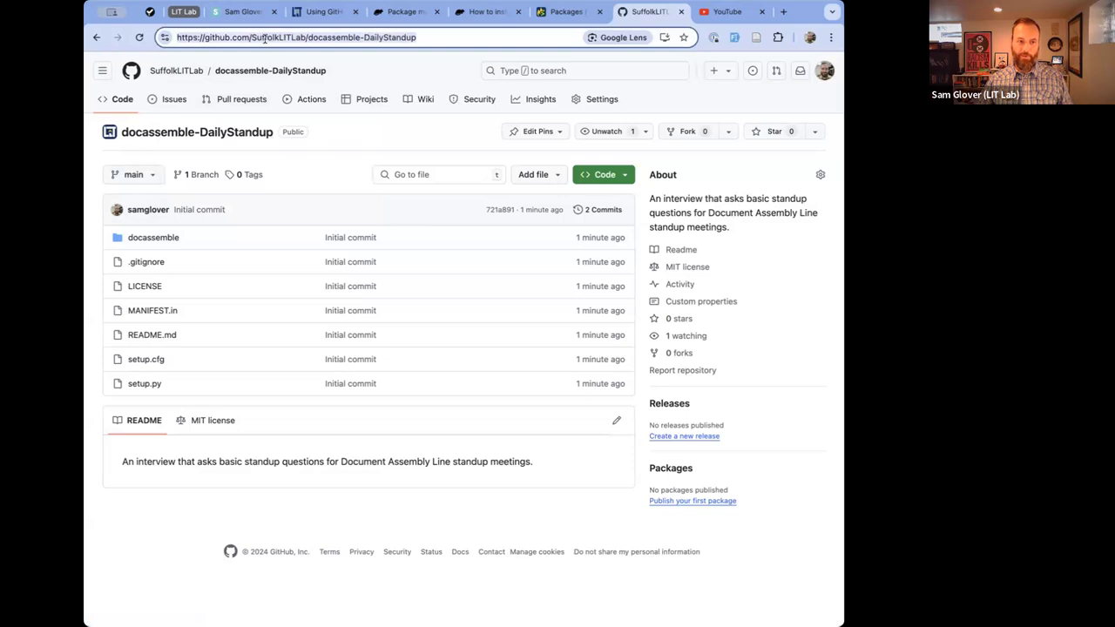
right_click(265, 39)
click(292, 136)
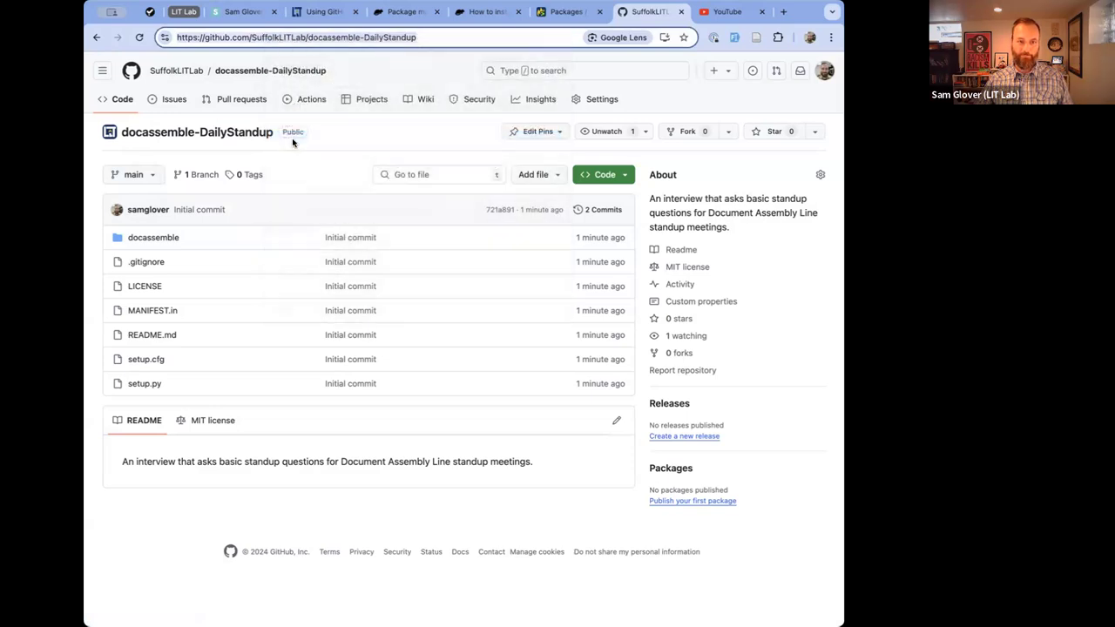
Switch back to the docassemble Playground and open the project management page.
click(568, 12)
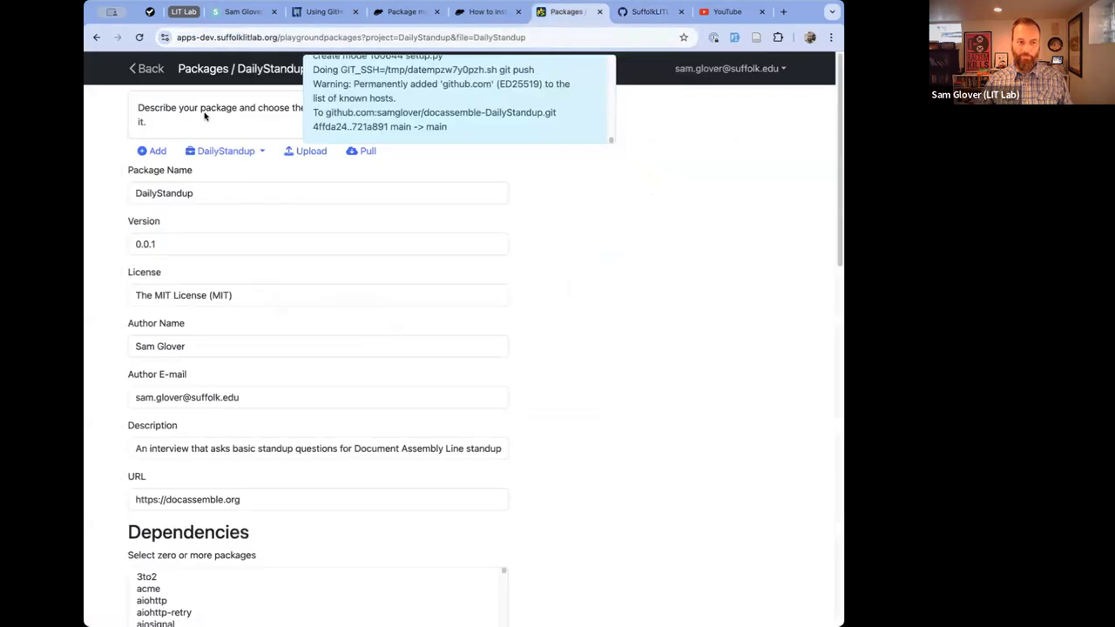
click(150, 69)
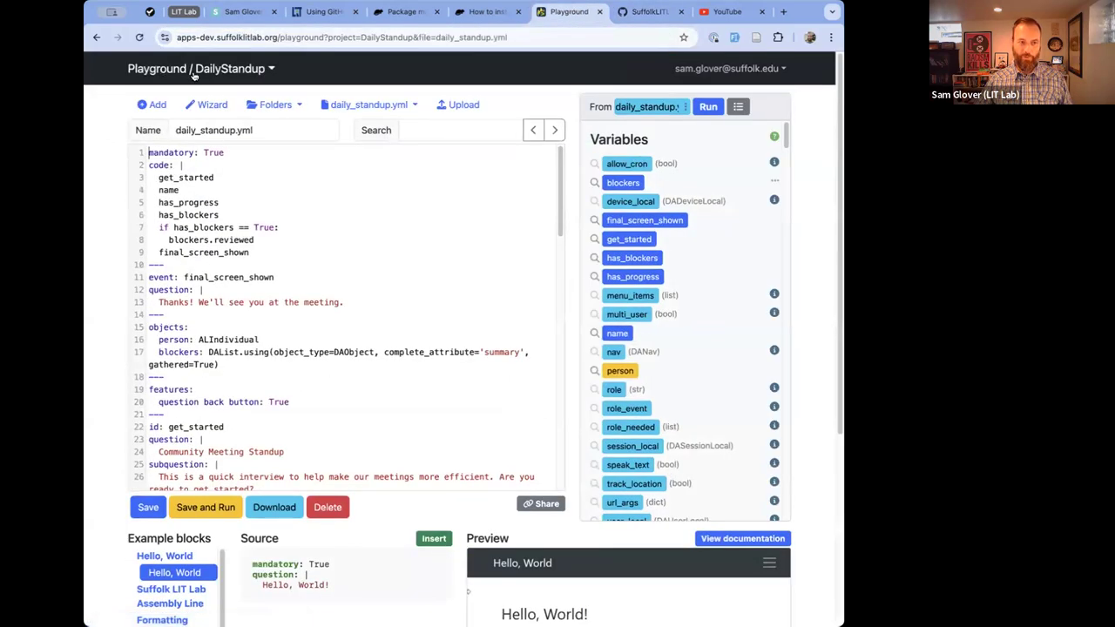
click(195, 71)
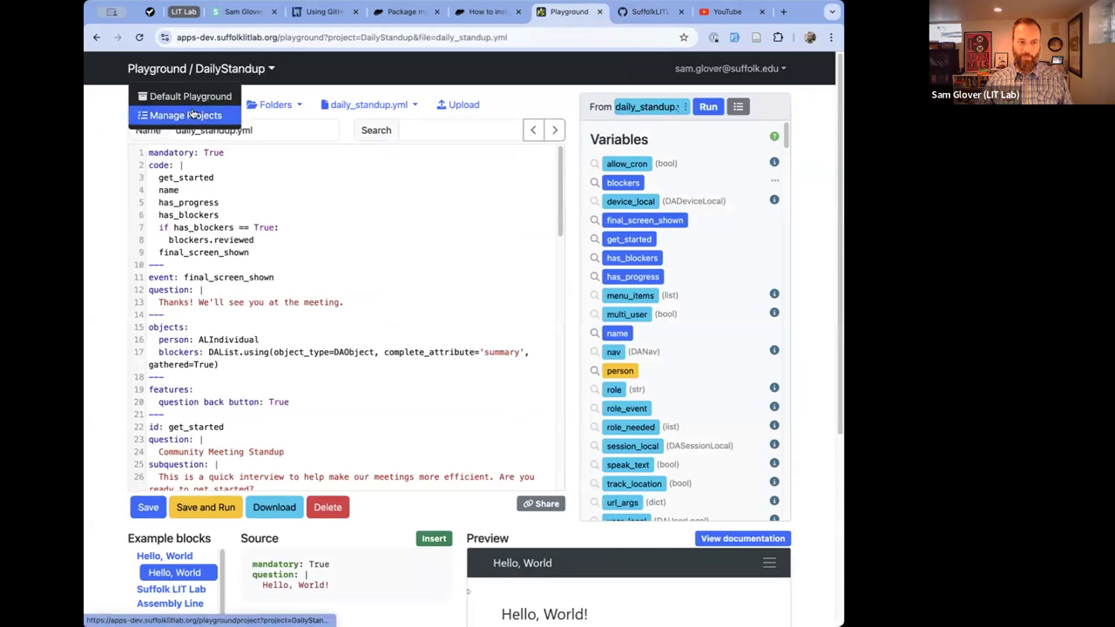
click(193, 114)
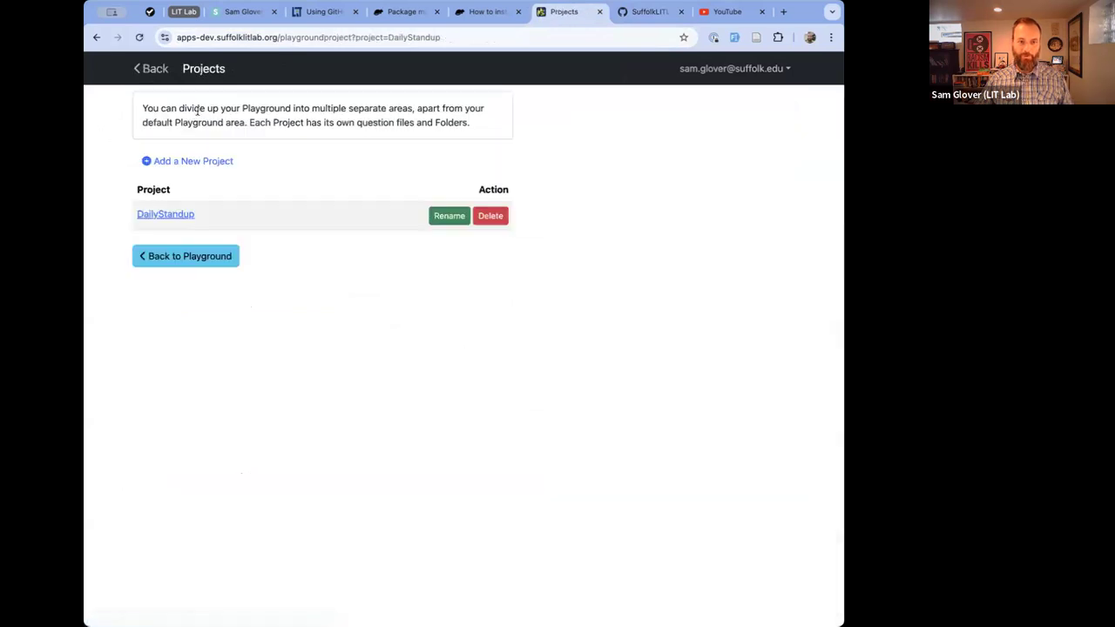
Create a new Playground project named InterviewerOneAddComment.
click(177, 162)
text(I)
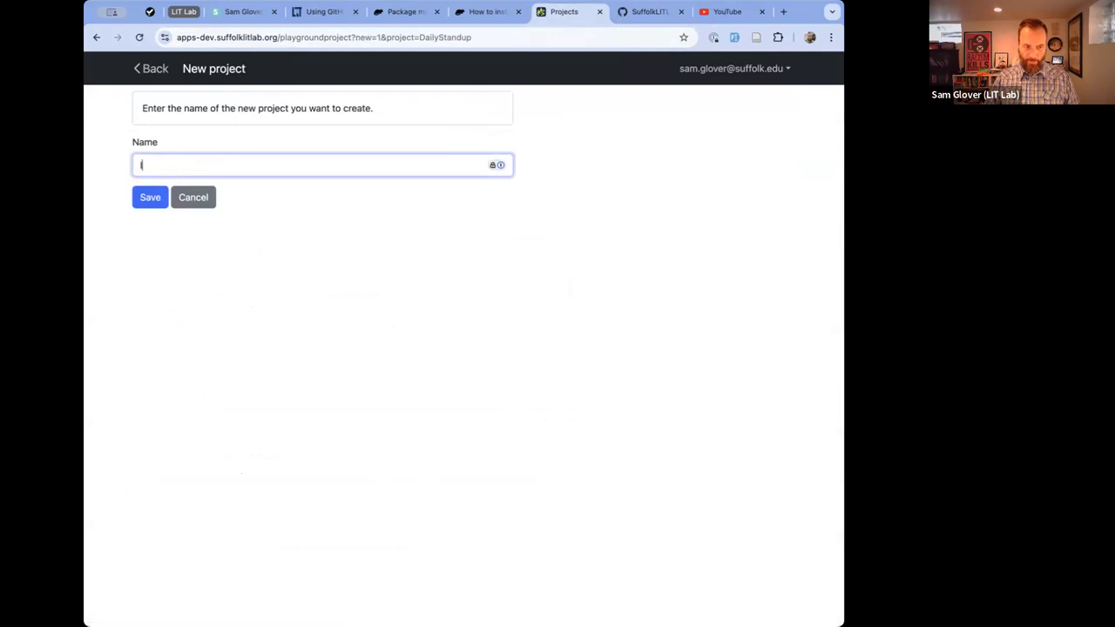
text(nterviewOn)
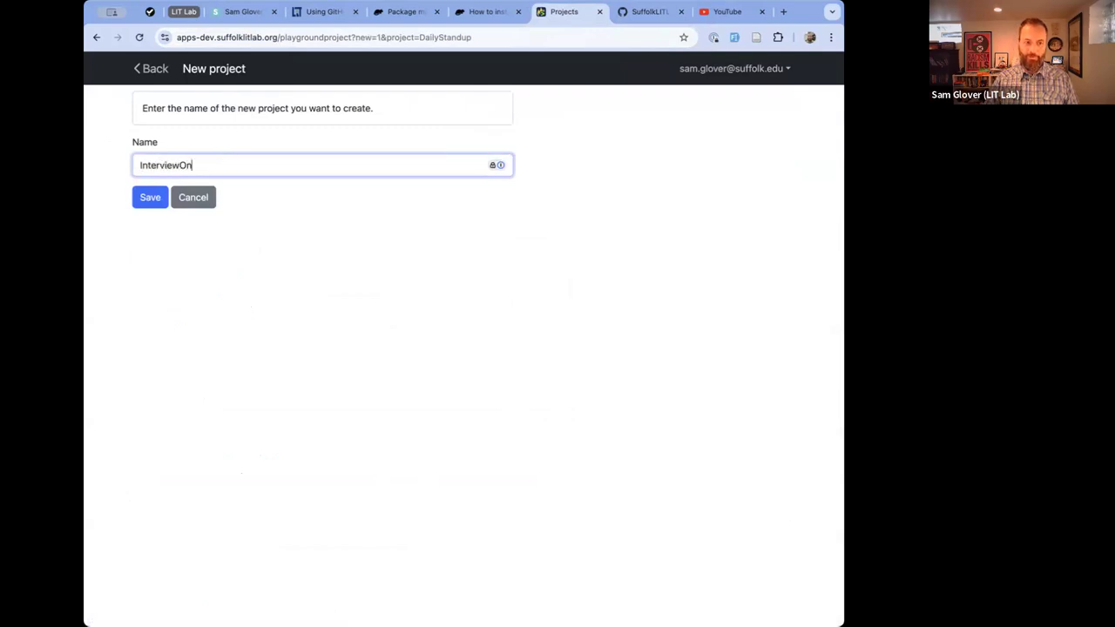
text(eerOne)
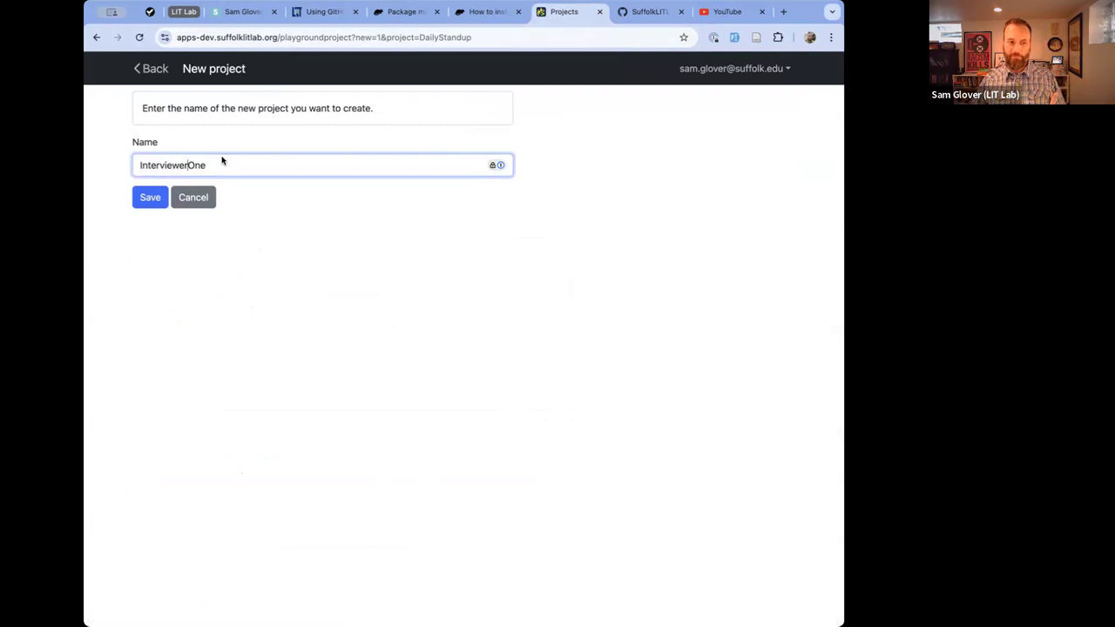
text(-AddComment)
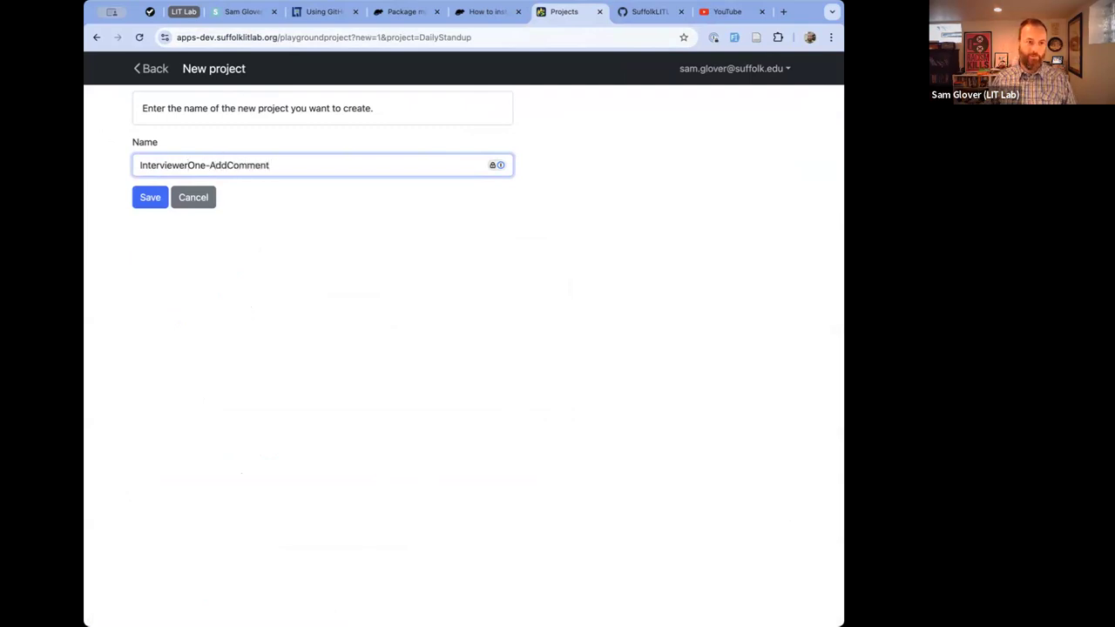
key(BackSpace)
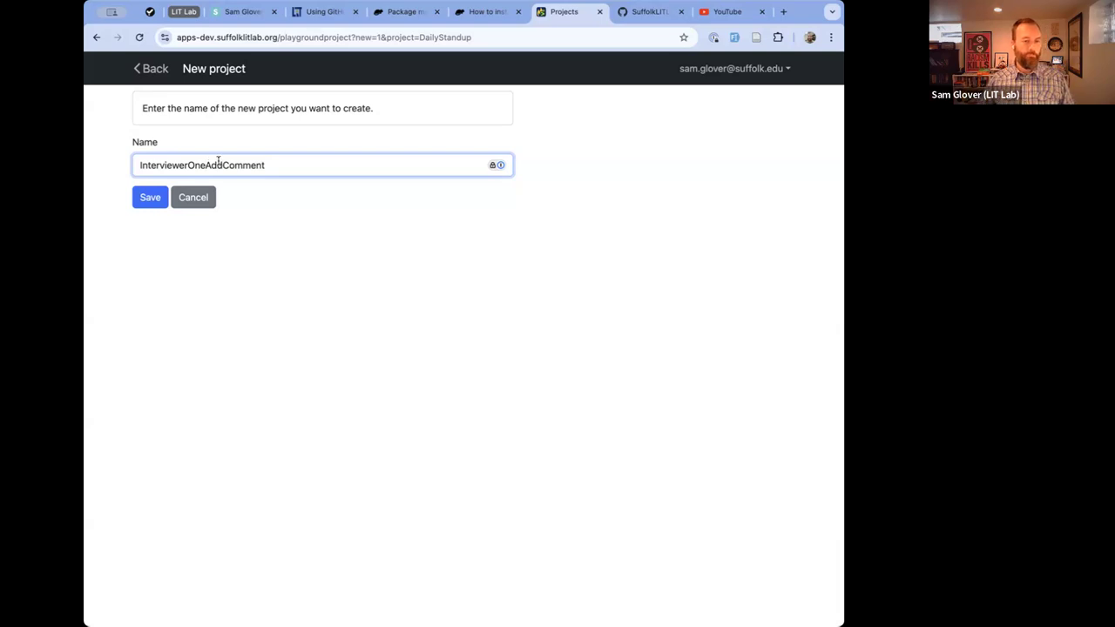
click(157, 197)
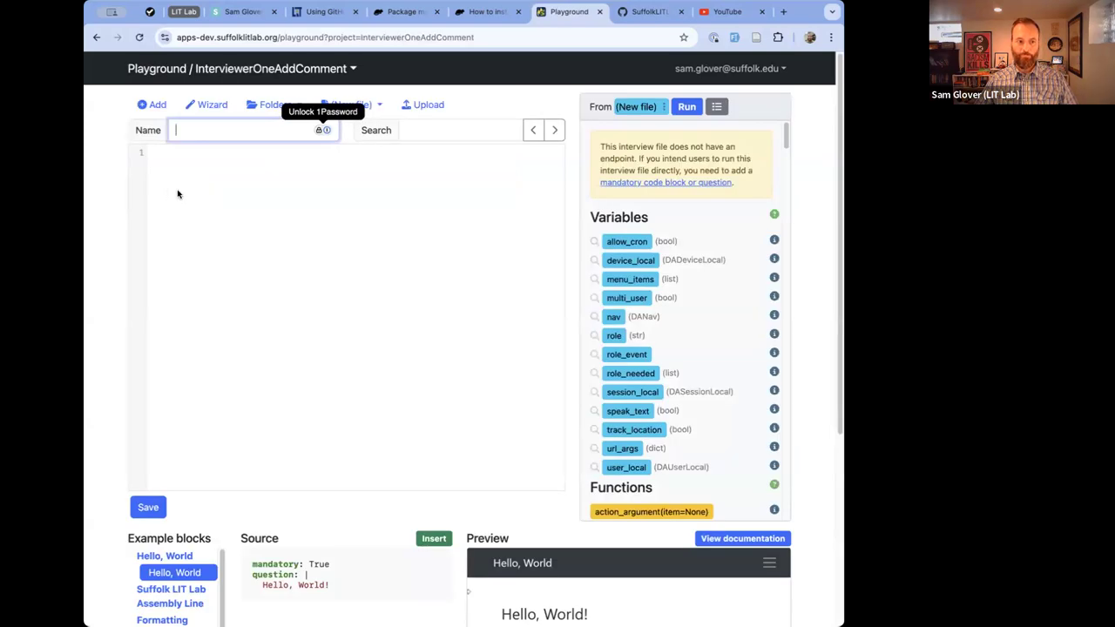
click(275, 105)
click(274, 130)
click(343, 150)
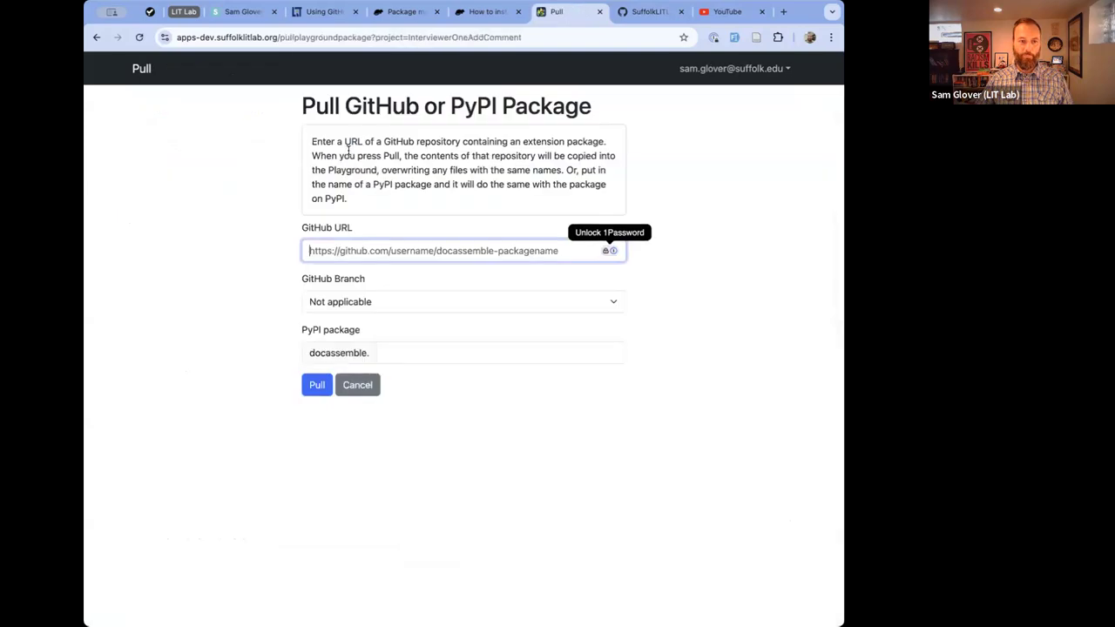
key(super+v)
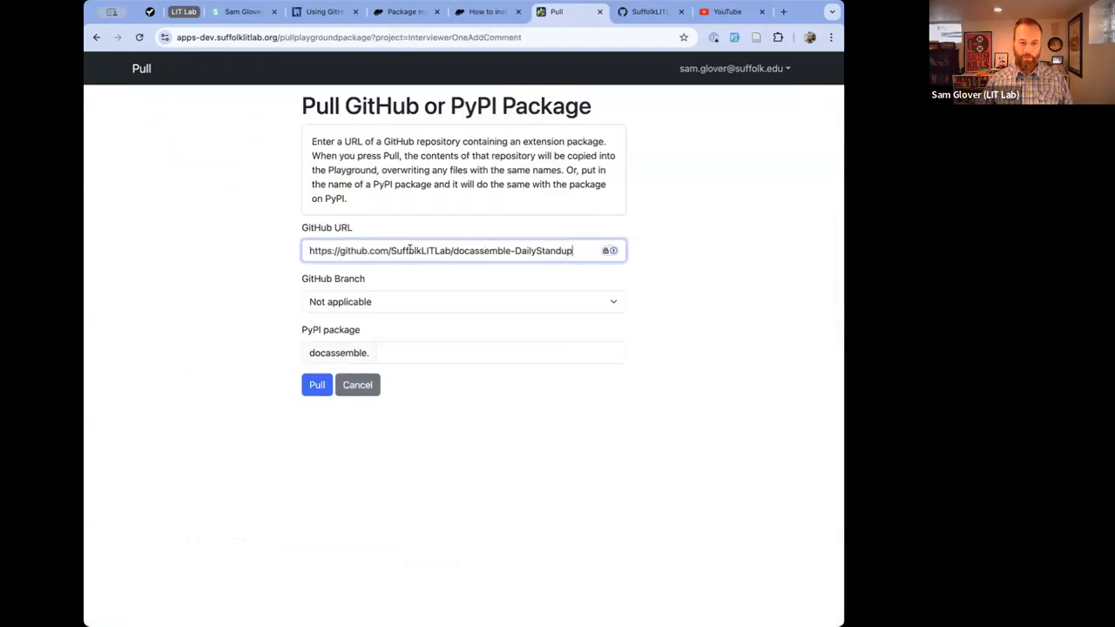
click(643, 14)
click(550, 14)
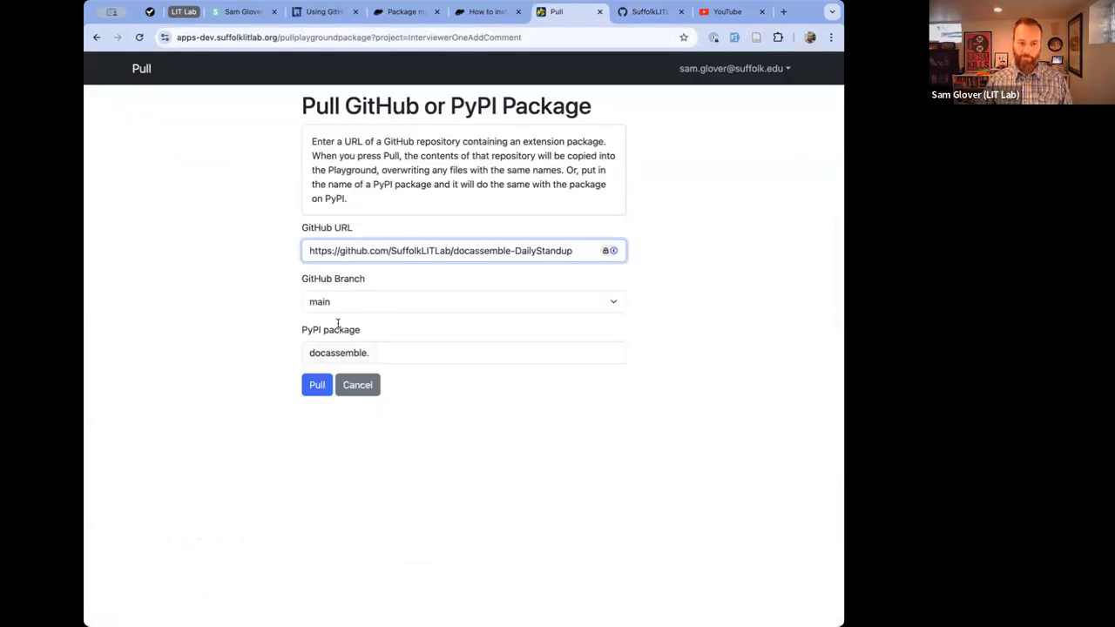
click(322, 388)
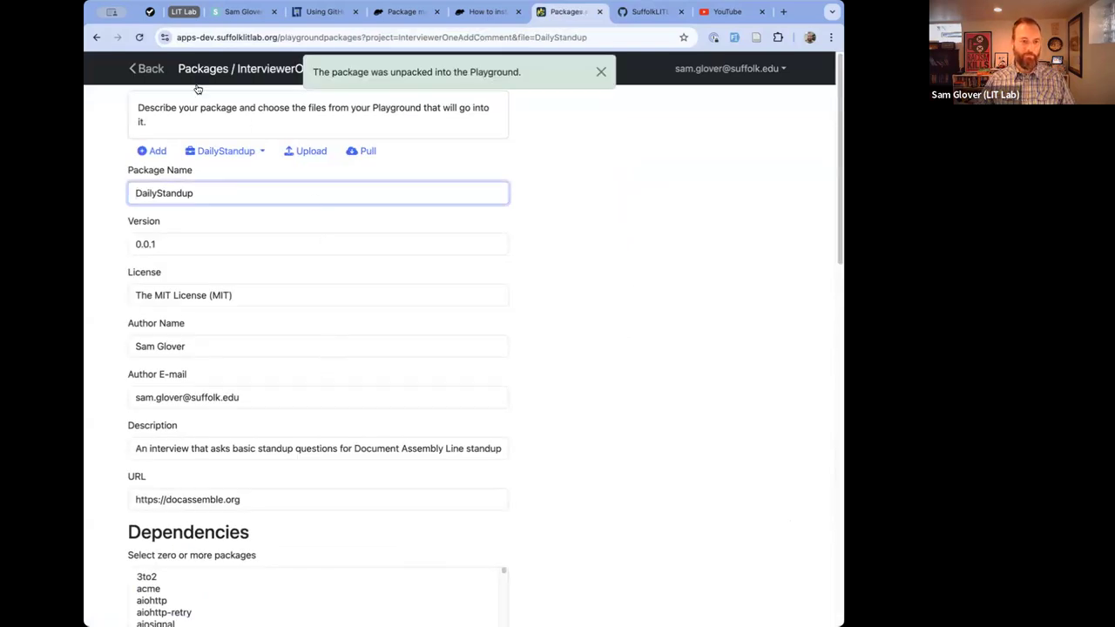
Return to the Playground editor, insert the comment "# Interviewer One" as the first line of daily_standup.yml, and save the file.
click(147, 69)
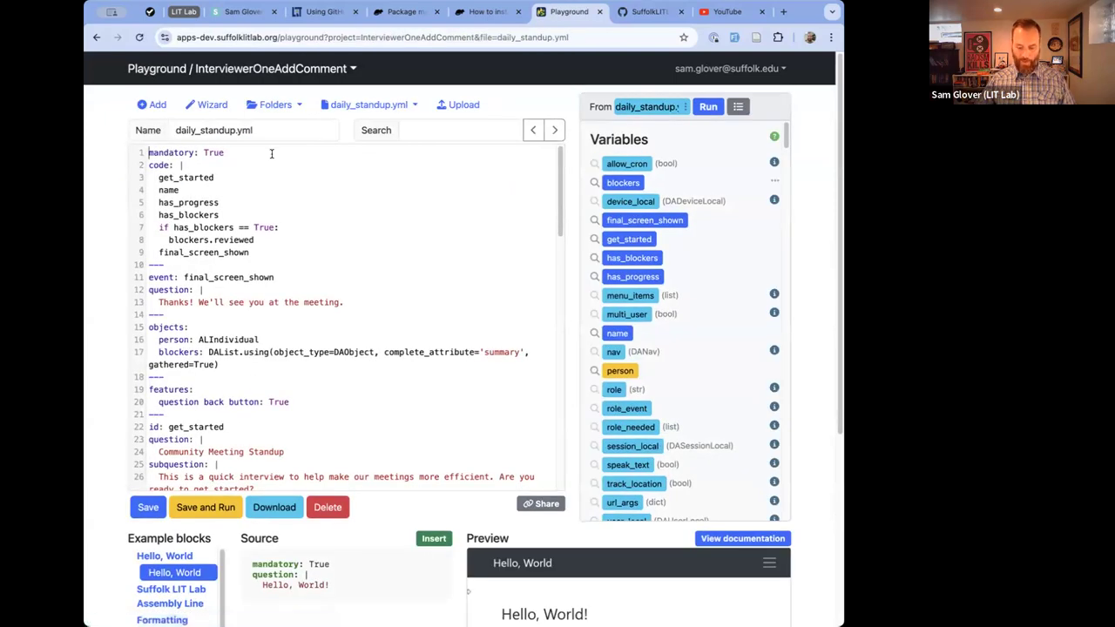
key(Return)
key(Up)
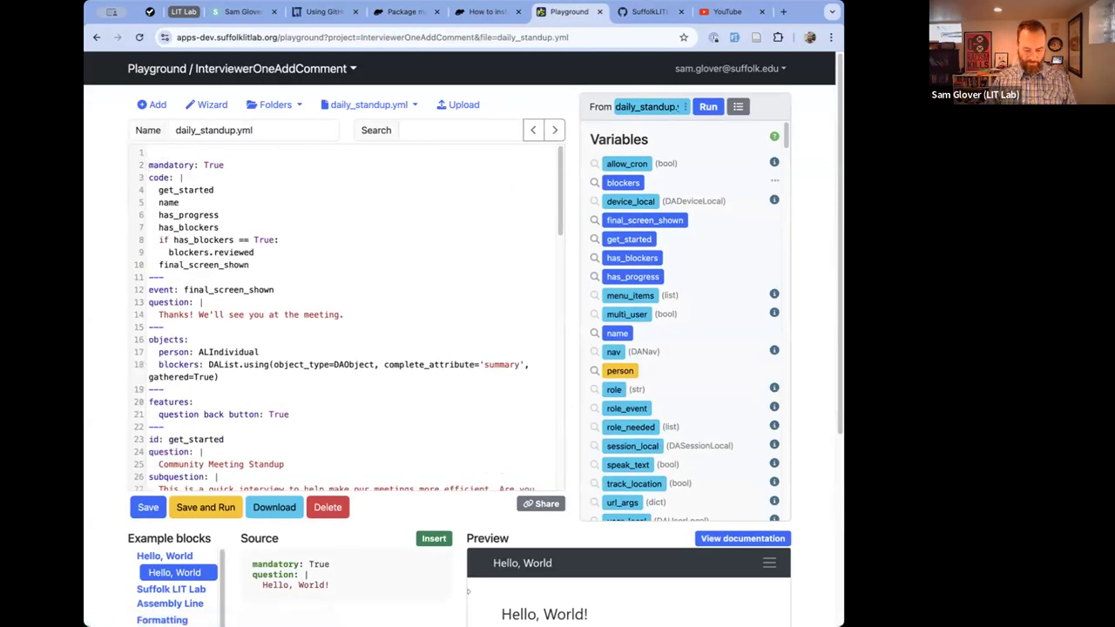
text(# In)
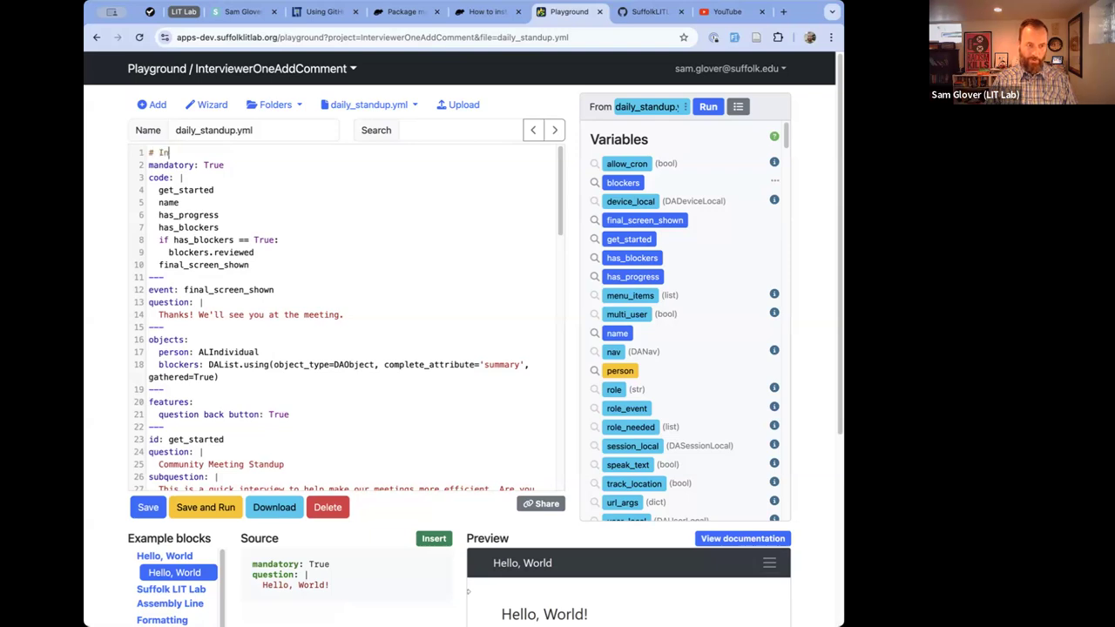
text(terviewer One)
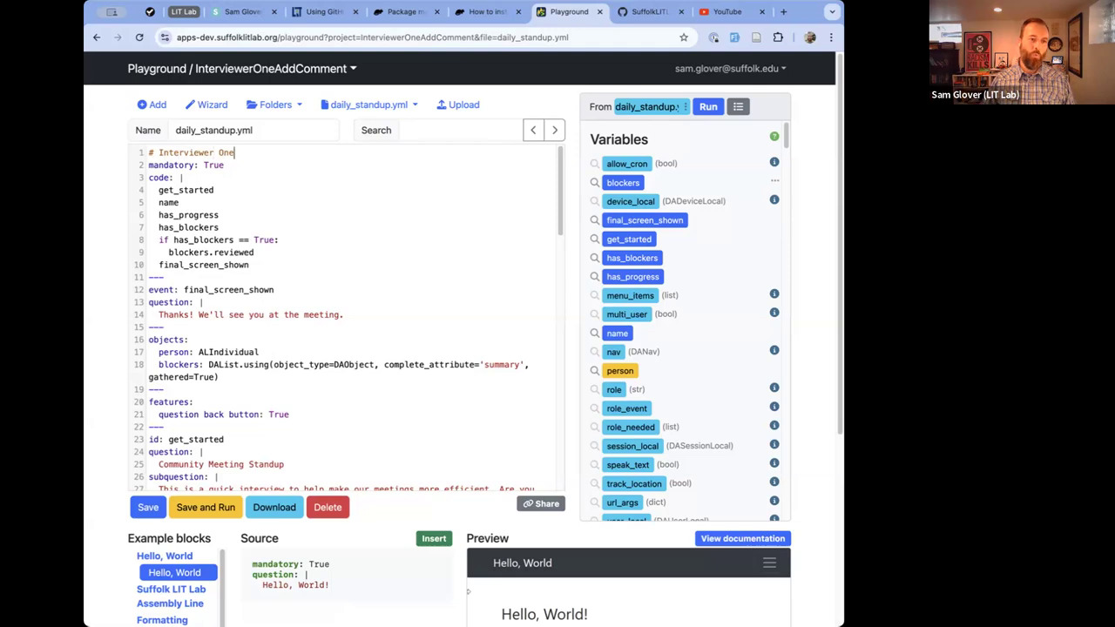
click(150, 507)
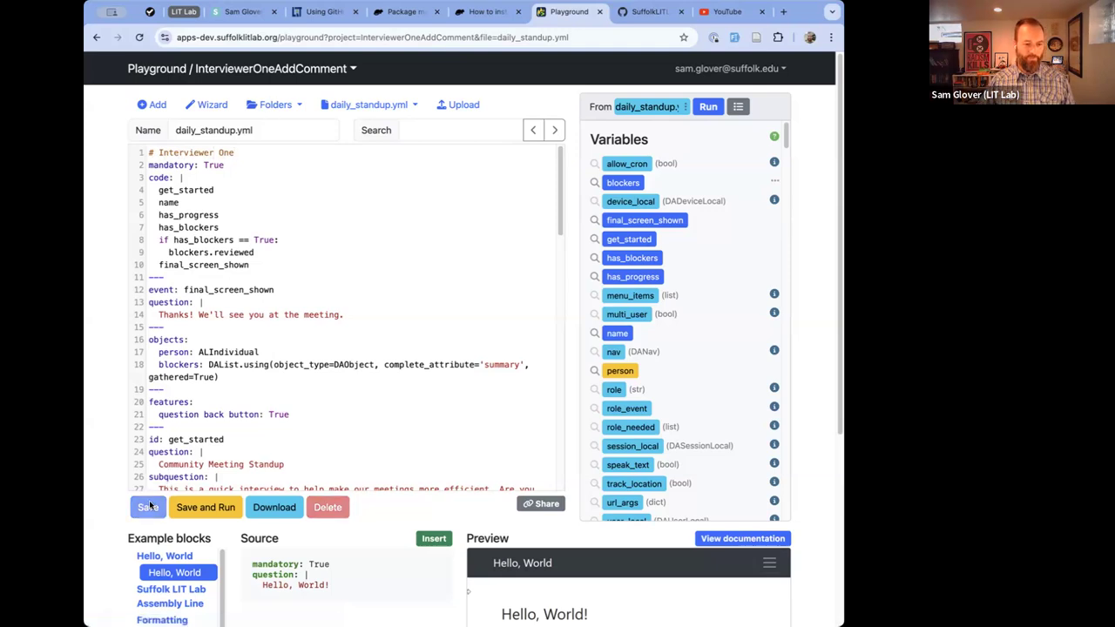
Open the project's DailyStandup package and bring up its GitHub commit options.
click(275, 104)
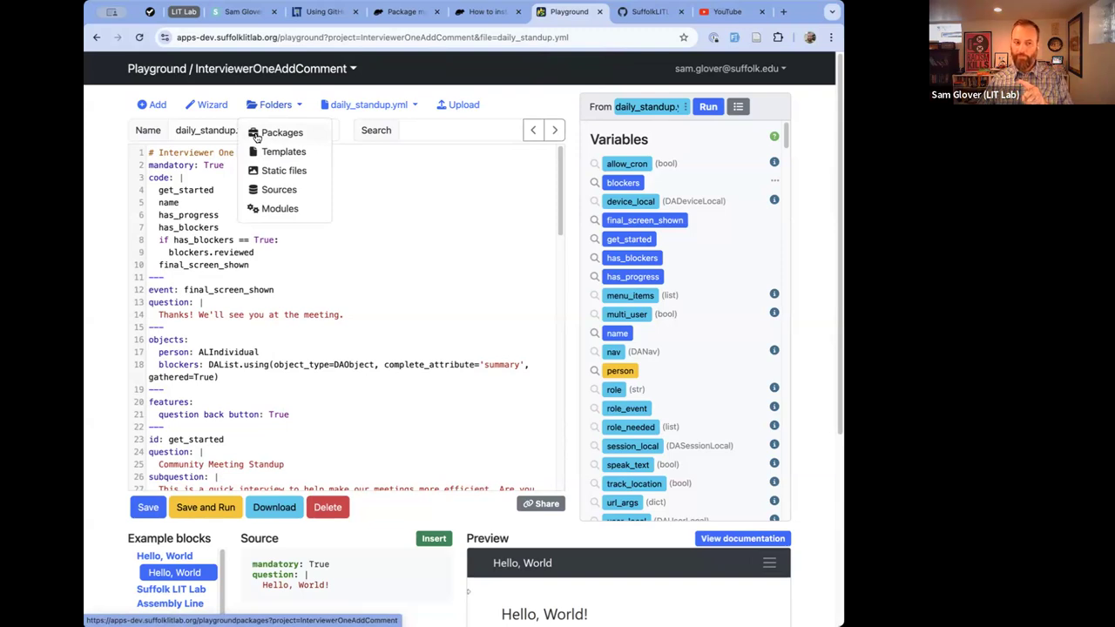
click(214, 150)
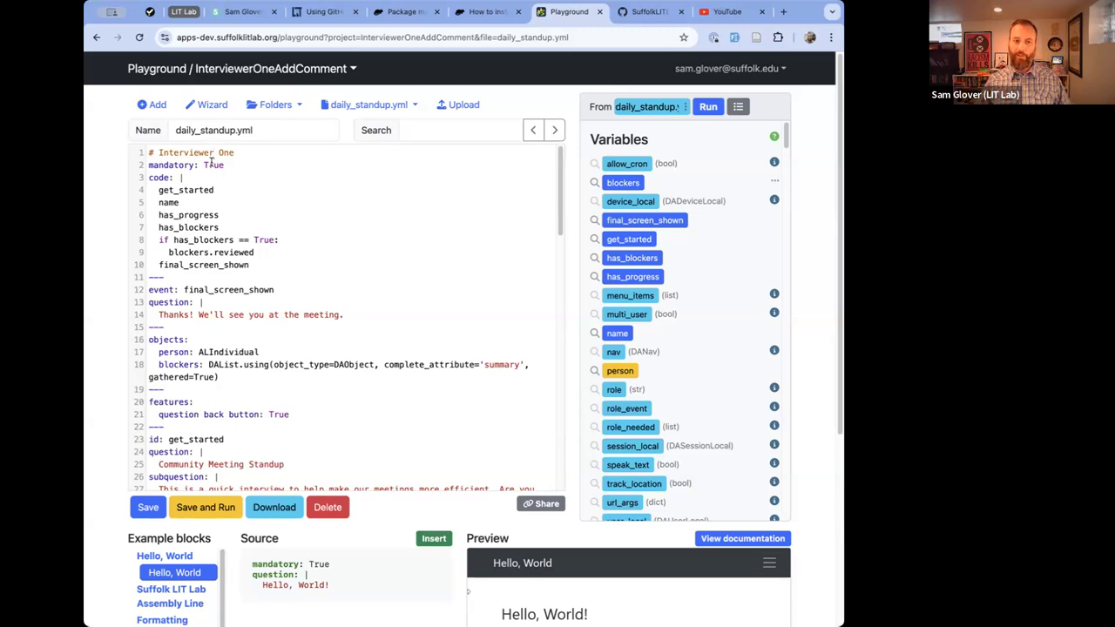
click(272, 105)
click(258, 152)
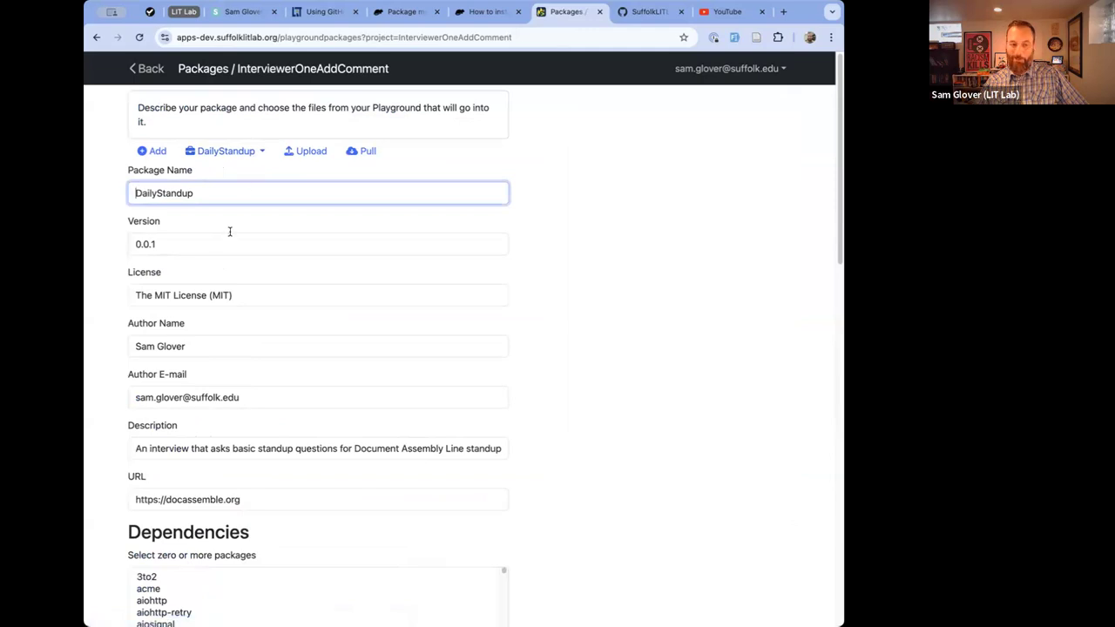
scroll(230, 231, down, 1)
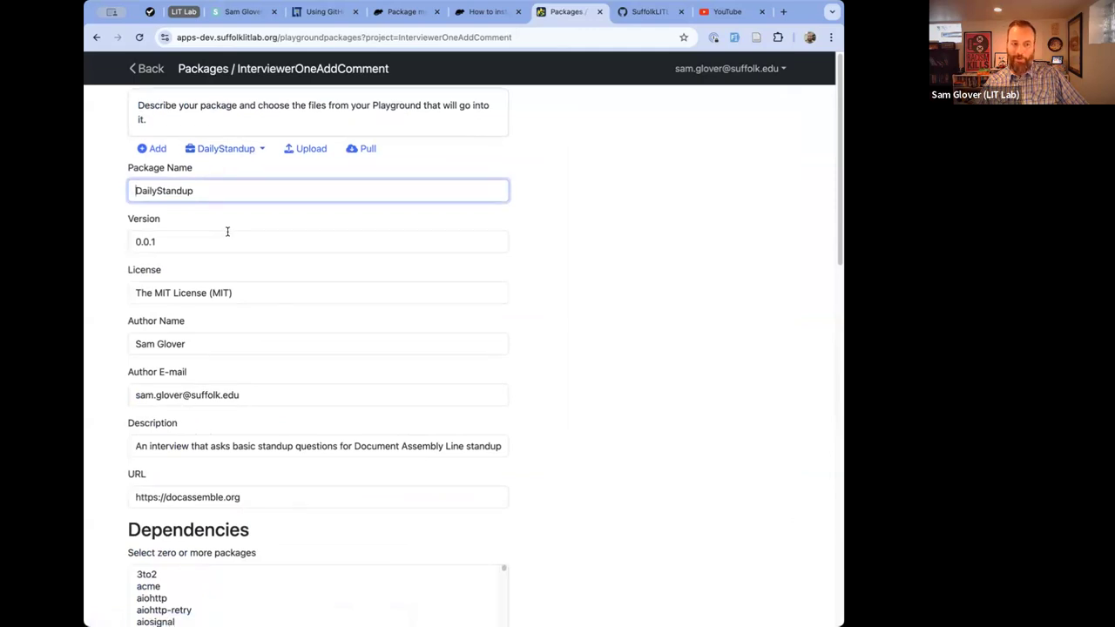
scroll(227, 232, down, 10)
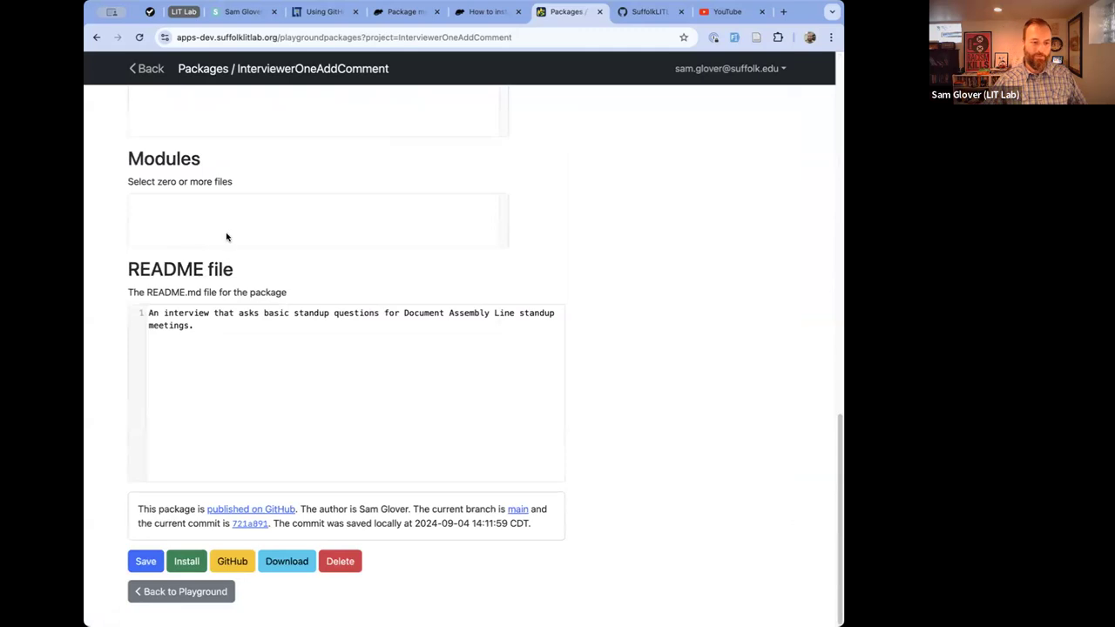
click(233, 561)
scroll(233, 540, down, 3)
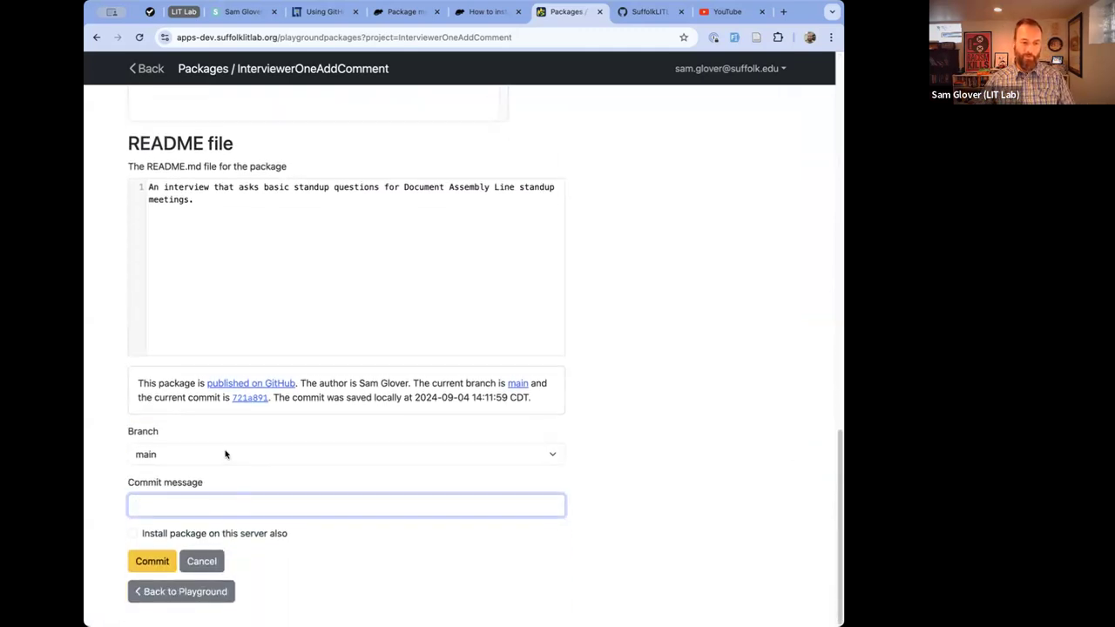
Set the commit to go to a new branch named interviewer_one_add_comment.
click(225, 453)
click(224, 441)
click(198, 503)
text(interviewer_one_)
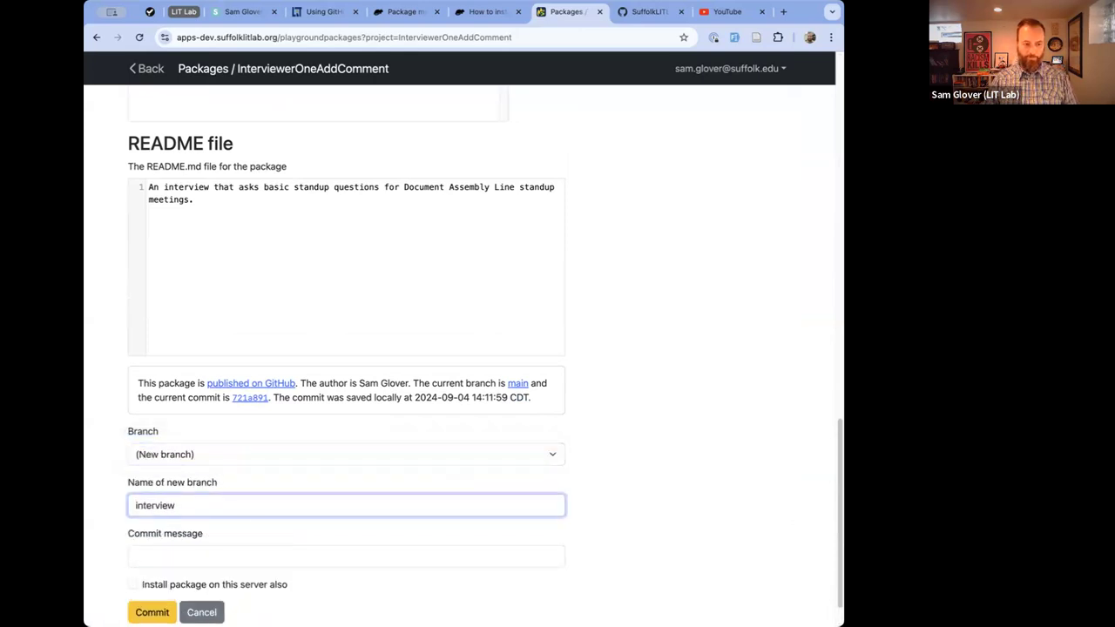
text(add_comment)
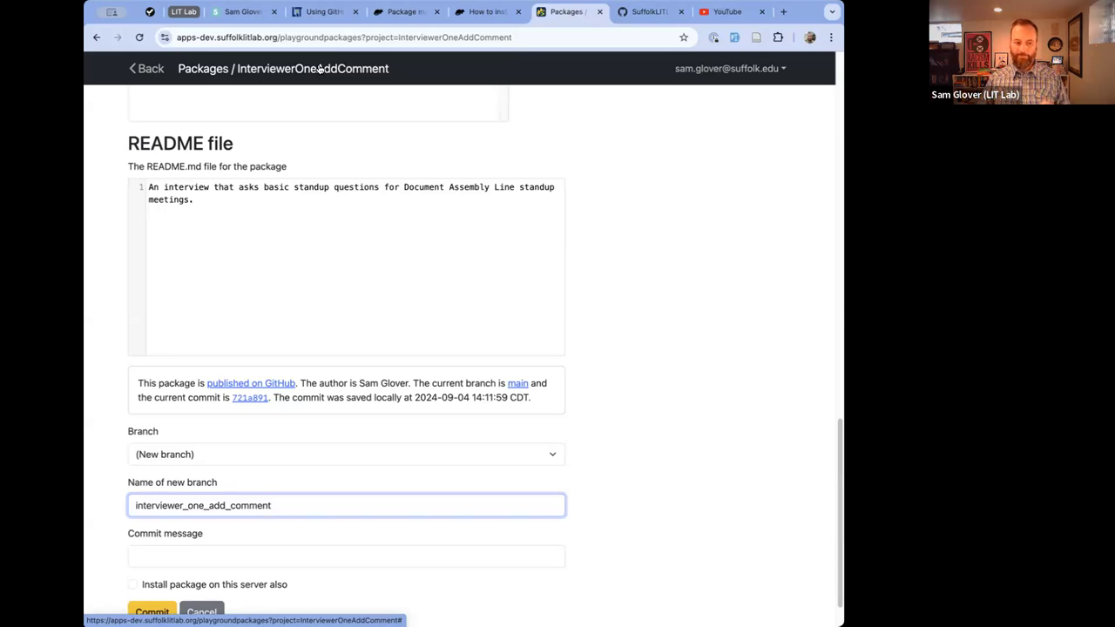
scroll(245, 340, down, 1)
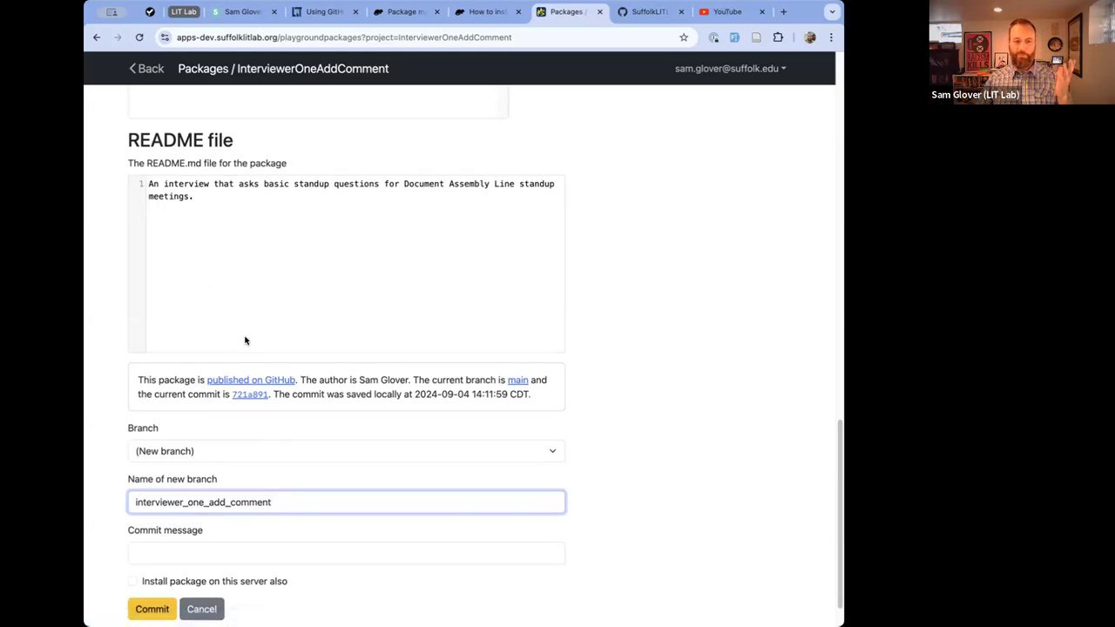
scroll(245, 341, down, 1)
click(244, 503)
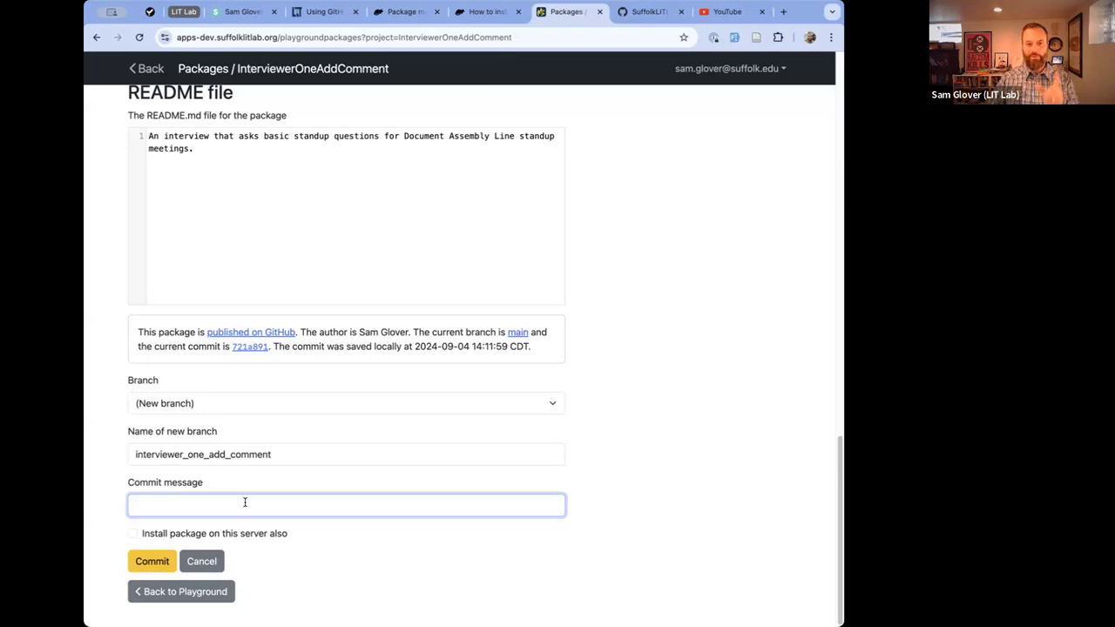
Look over the docassemble GitHub documentation, then search the web for "git documentation" and open the Pro Git book on git-scm.com.
click(402, 11)
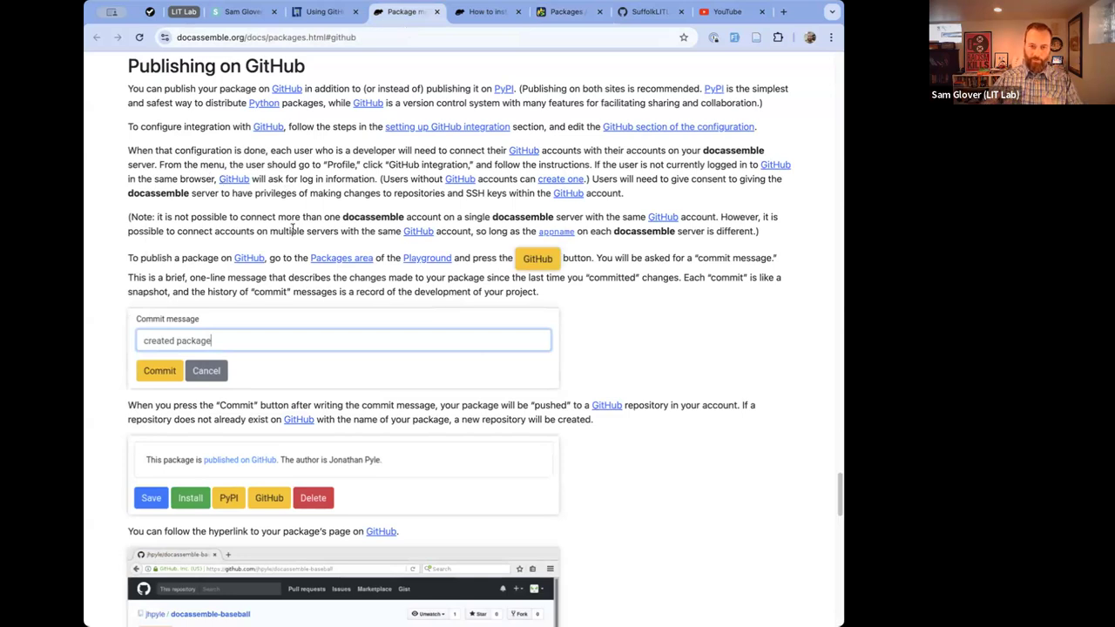
click(463, 14)
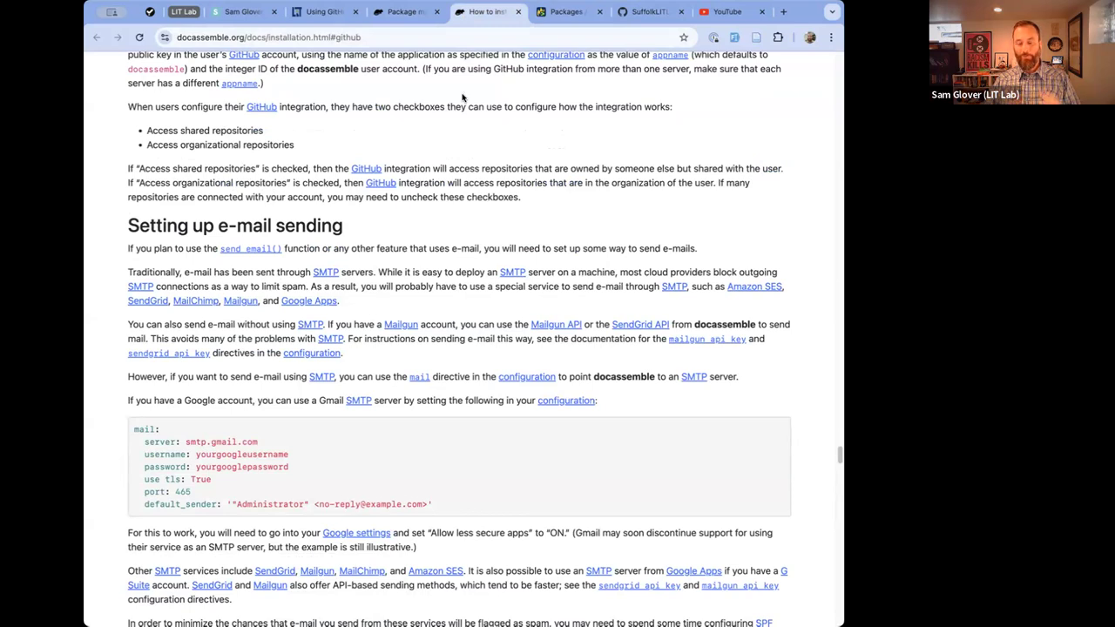
key(ctrl+t)
text(git documentation)
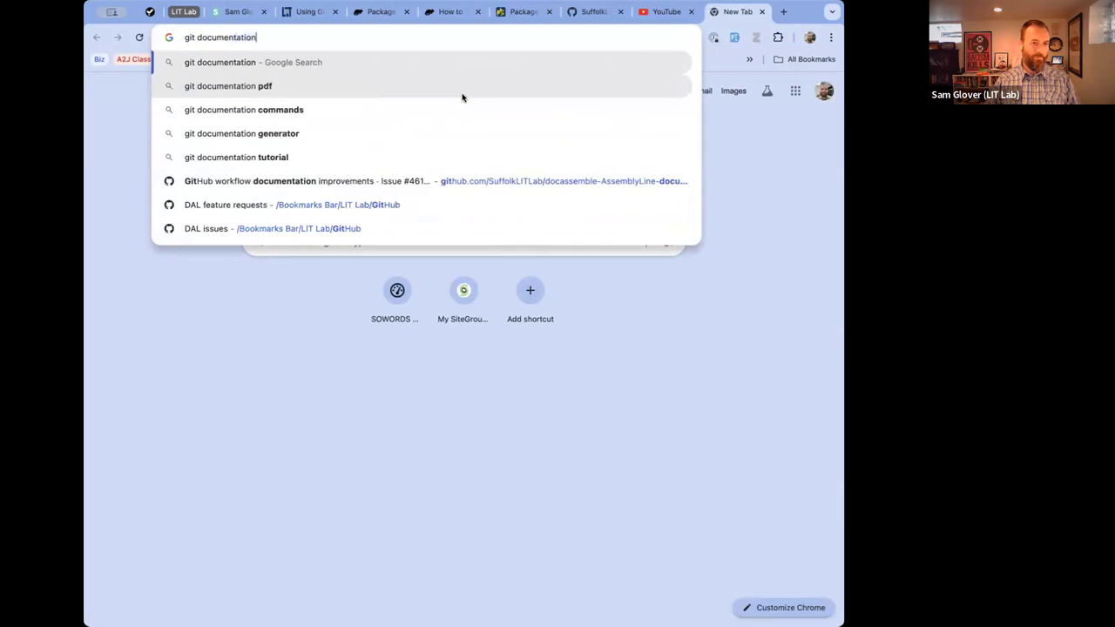
key(Return)
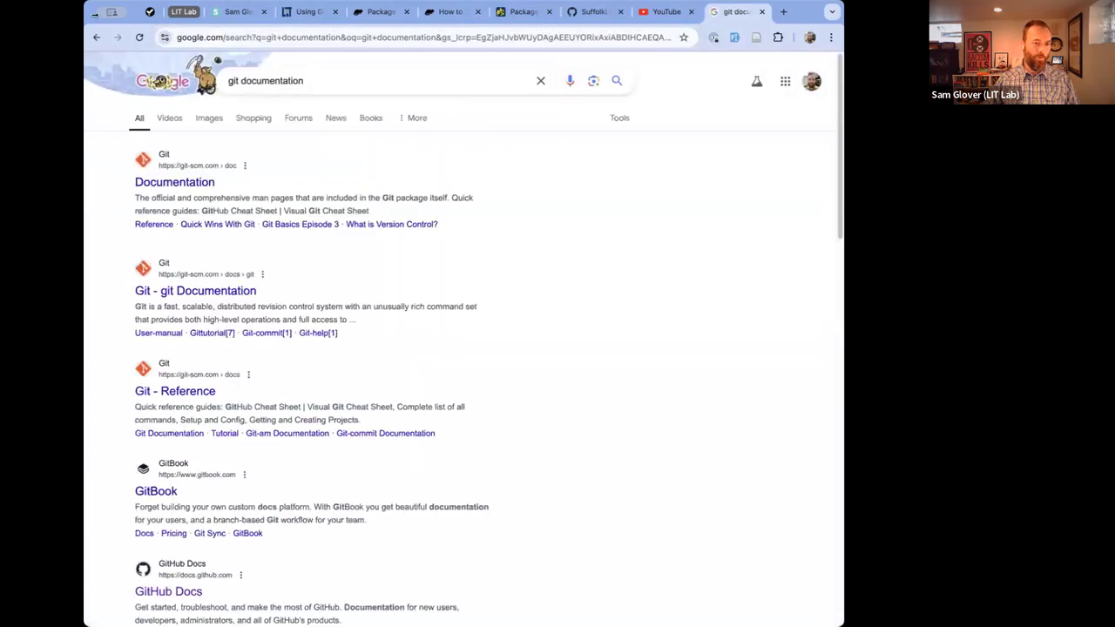
click(161, 185)
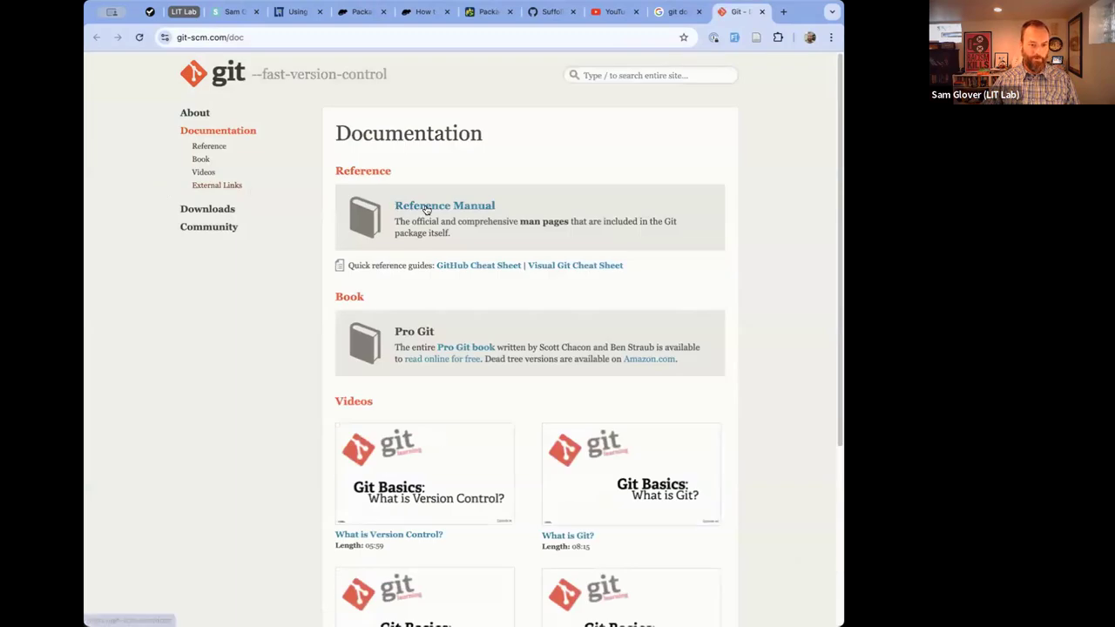
click(202, 158)
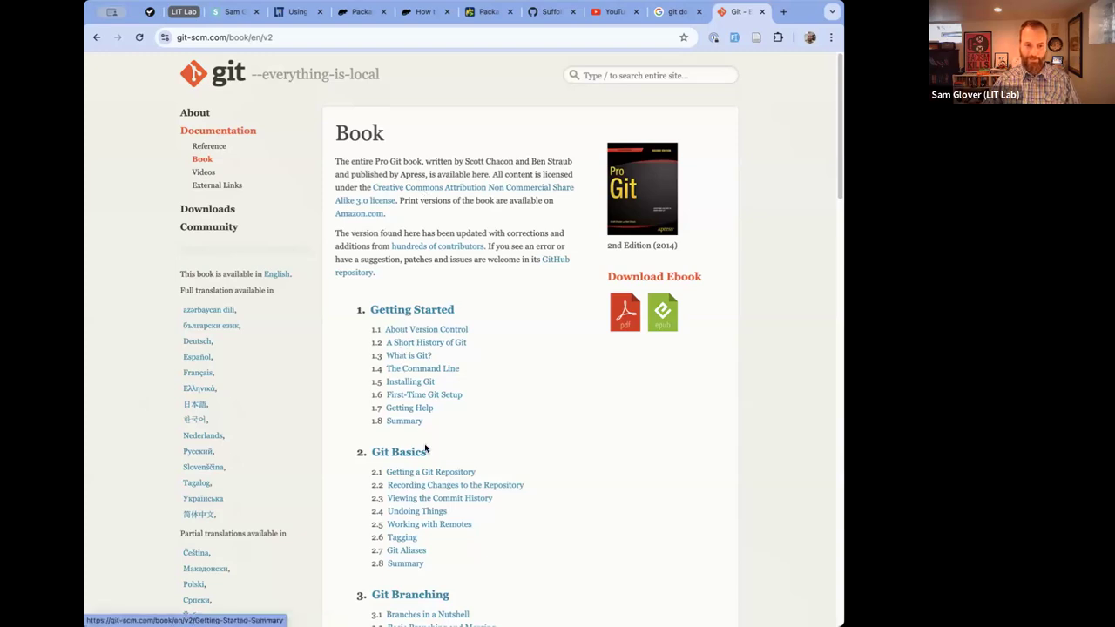
Highlight the Getting Started chapter in the Pro Git contents, then close the book, the search results and the YouTube page.
drag(426, 423, 346, 314)
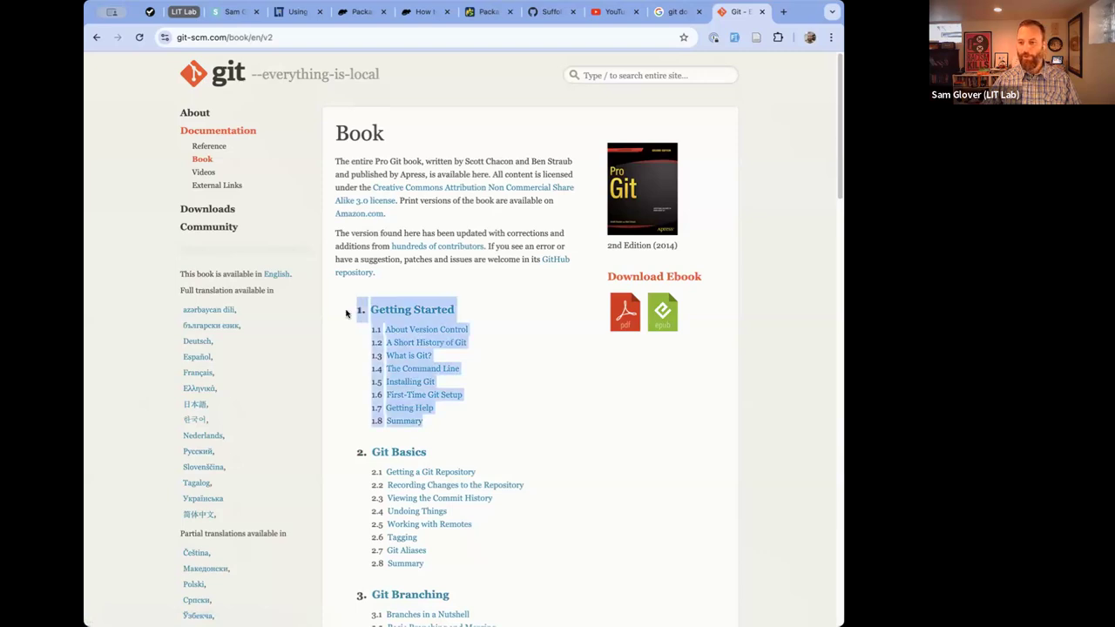
click(346, 313)
mouse_move(346, 314)
mouse_down()
mouse_move(383, 331)
mouse_move(436, 423)
mouse_move(355, 313)
mouse_up()
click(435, 422)
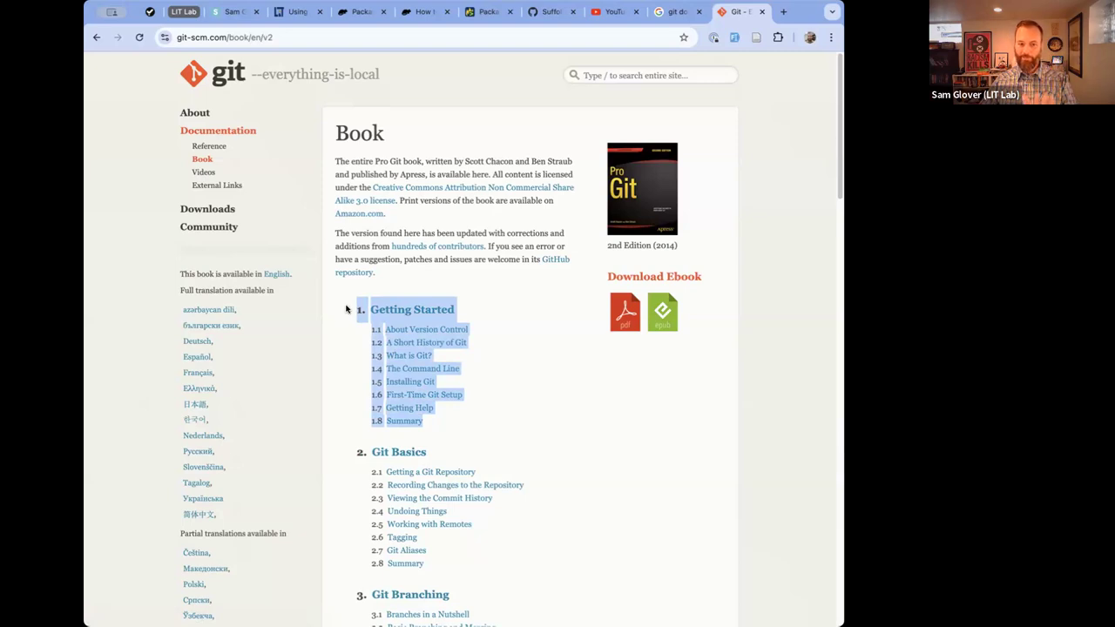
click(345, 308)
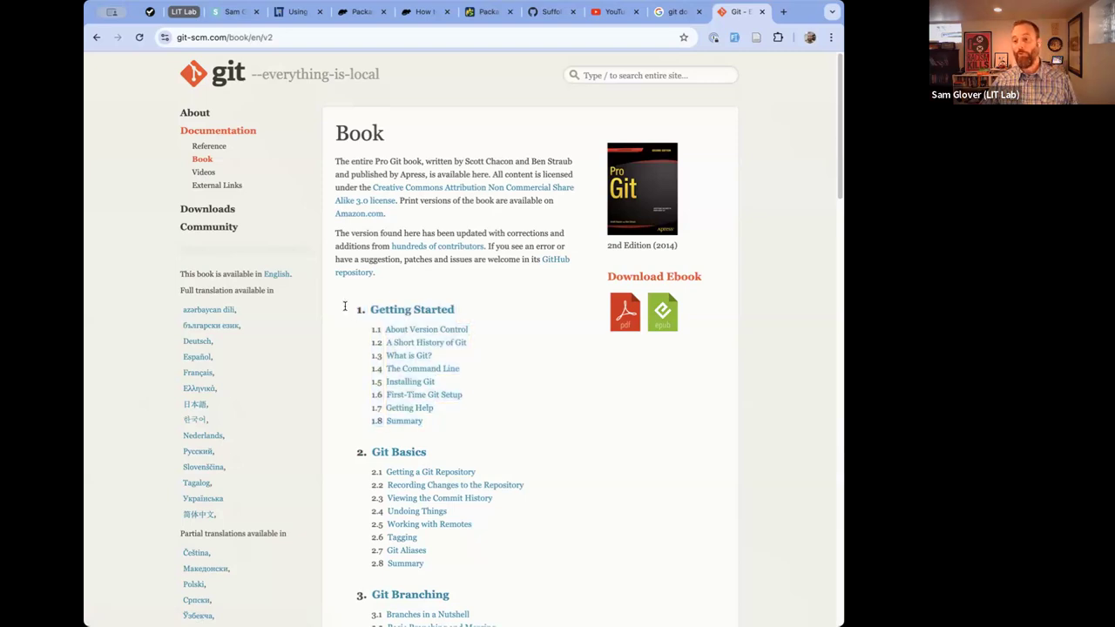
key(super+w)
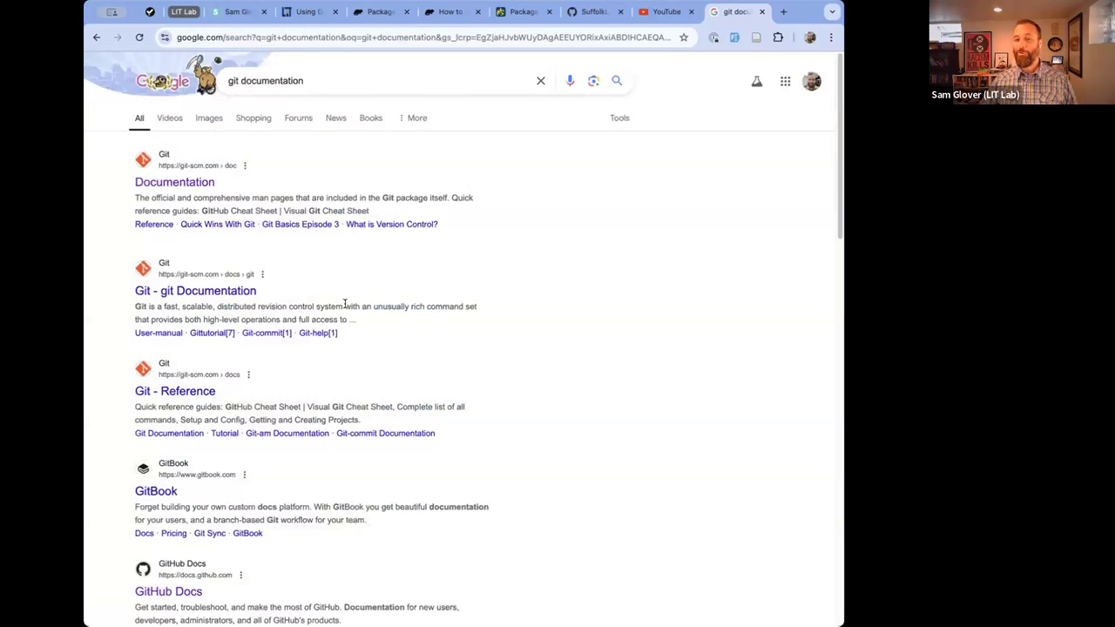
key(super+w)
key(super+w)
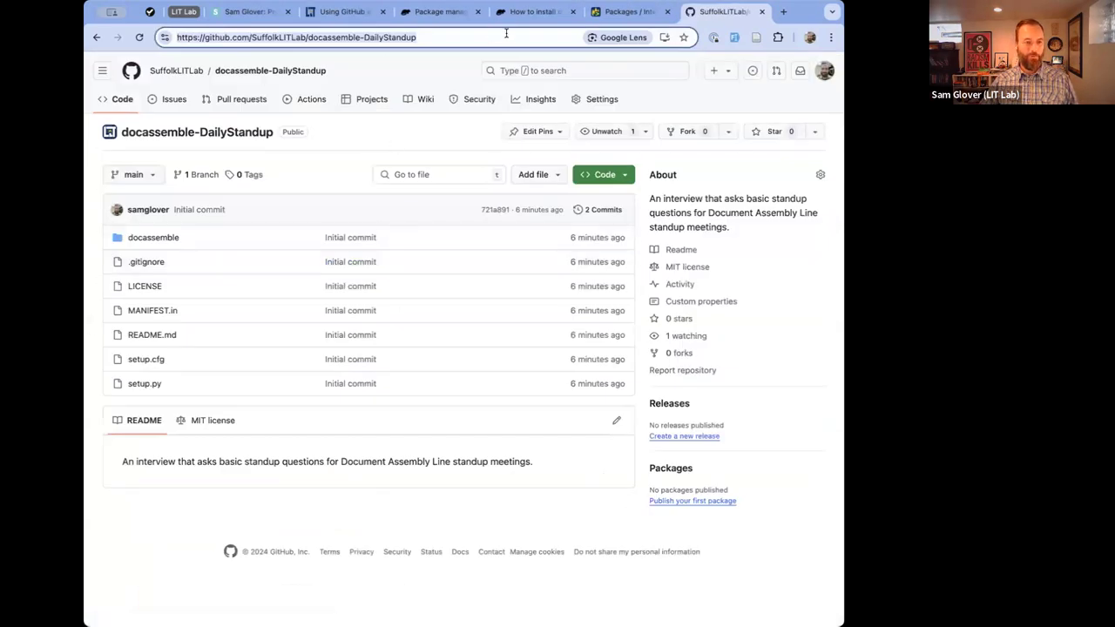
Commit the package with the message "Adds a comment from Interviewer One" and switch to its GitHub repository page.
click(614, 14)
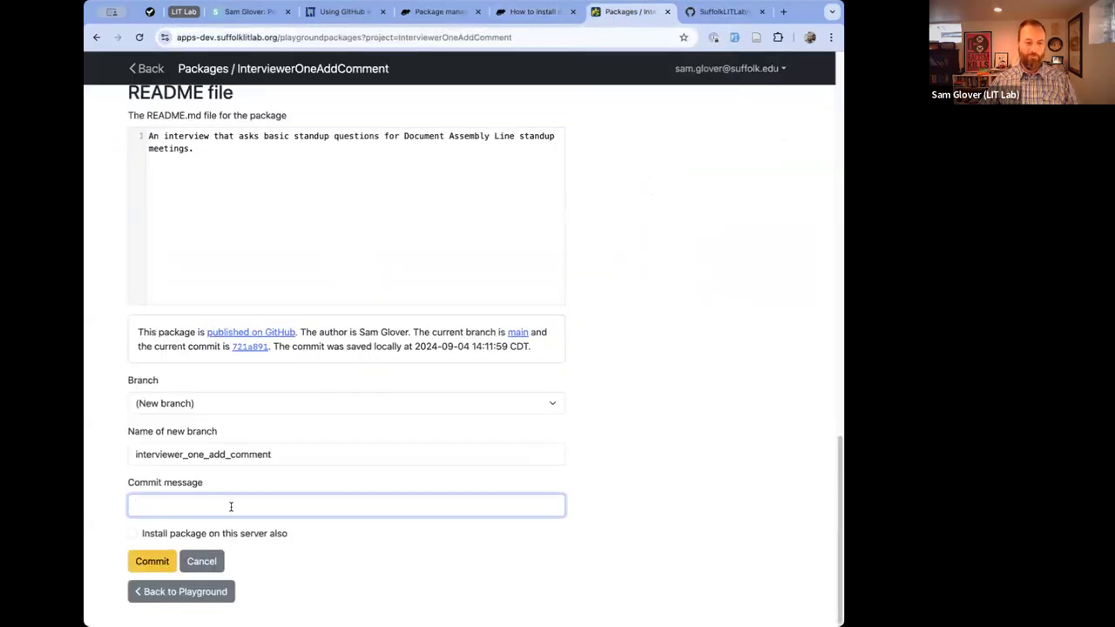
text(Addds)
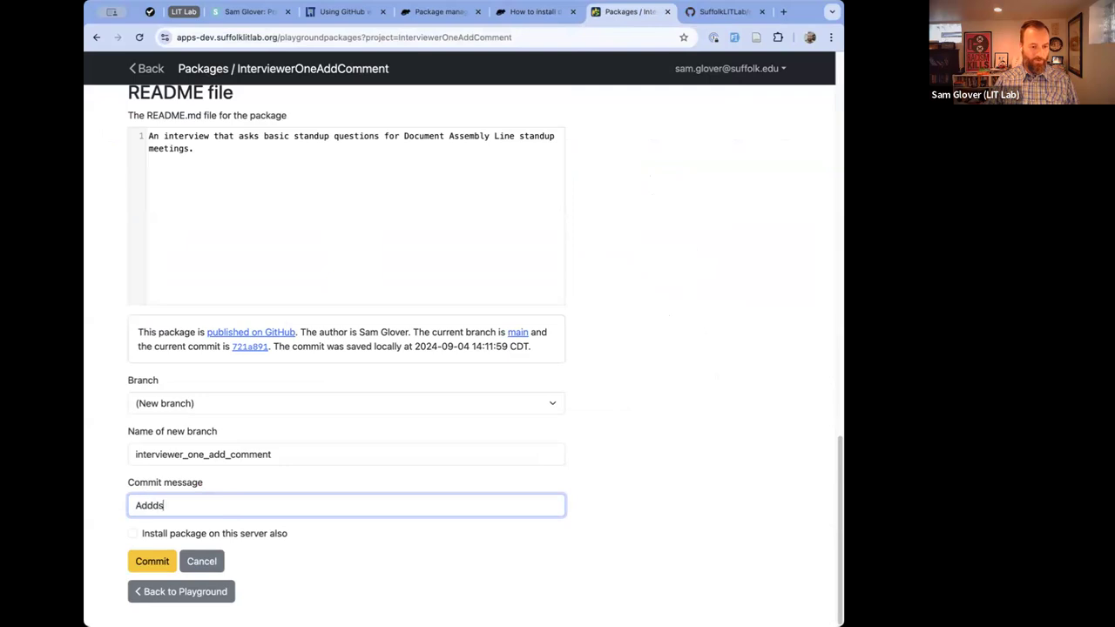
key(BackSpace)
key(BackSpace)
text(s a comment from Interviewer One)
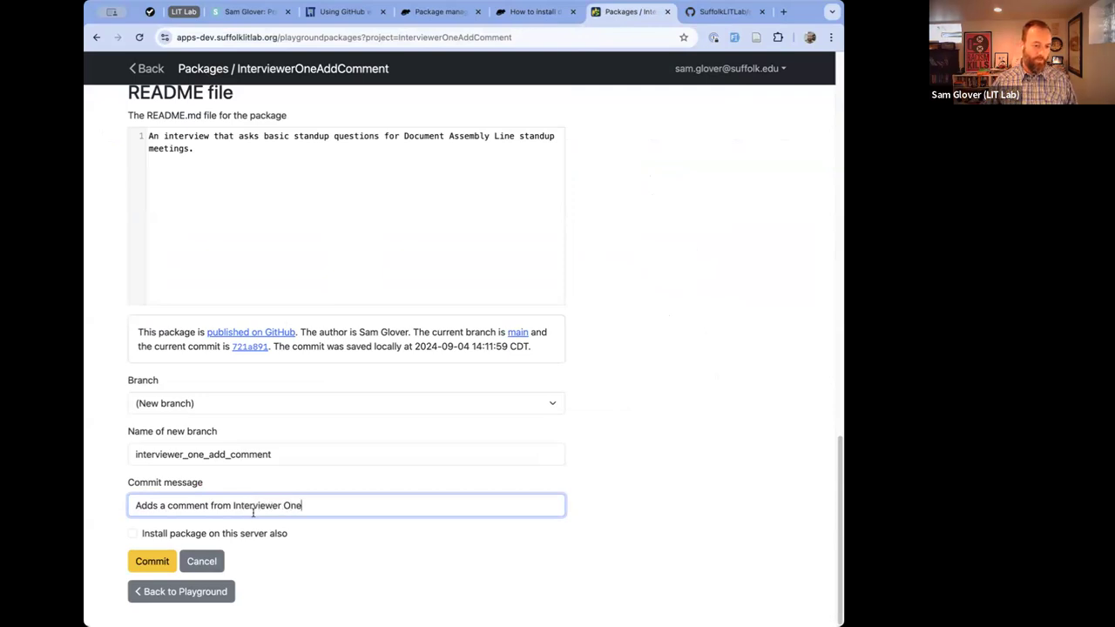
click(149, 562)
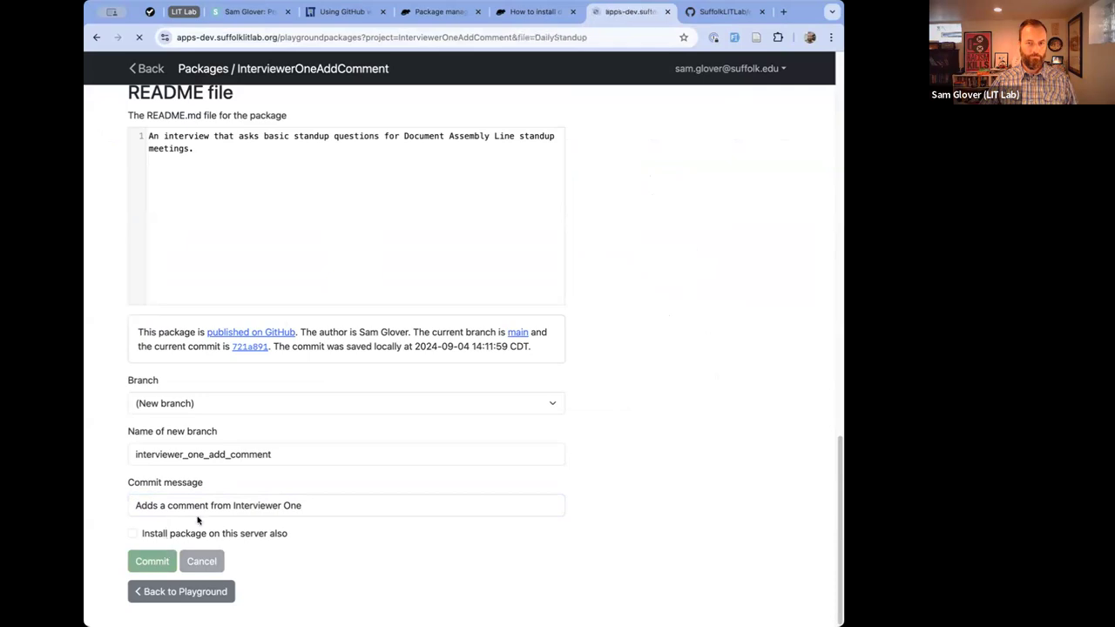
click(721, 11)
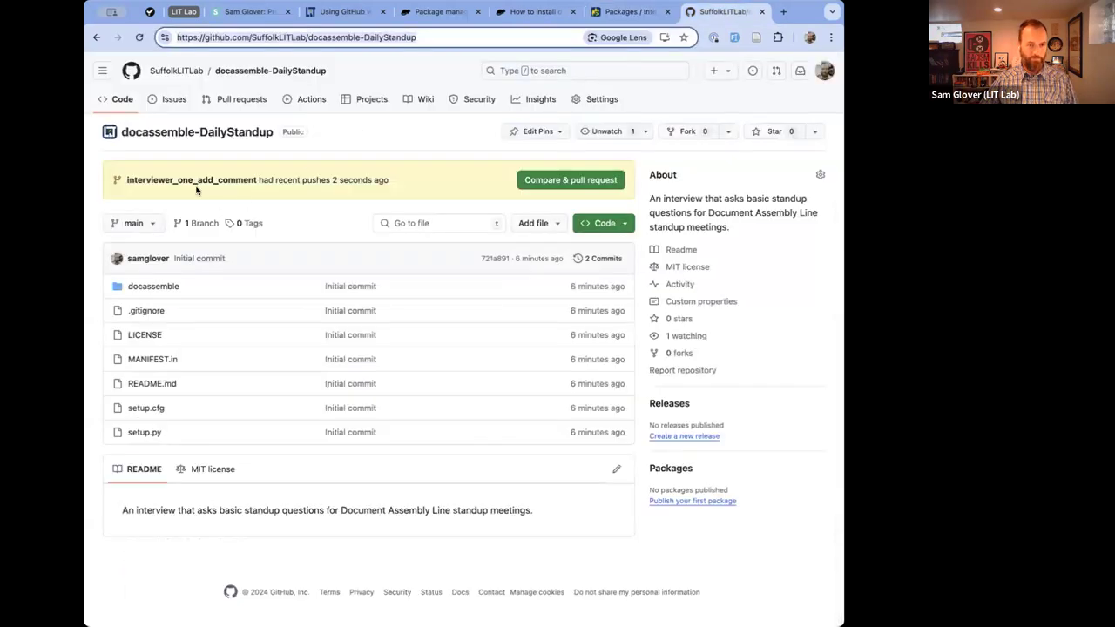
Check the branch list of the docassemble-DailyStandup repository on GitHub and return to the Playground package page, dismissing its notification.
key(Return)
click(199, 223)
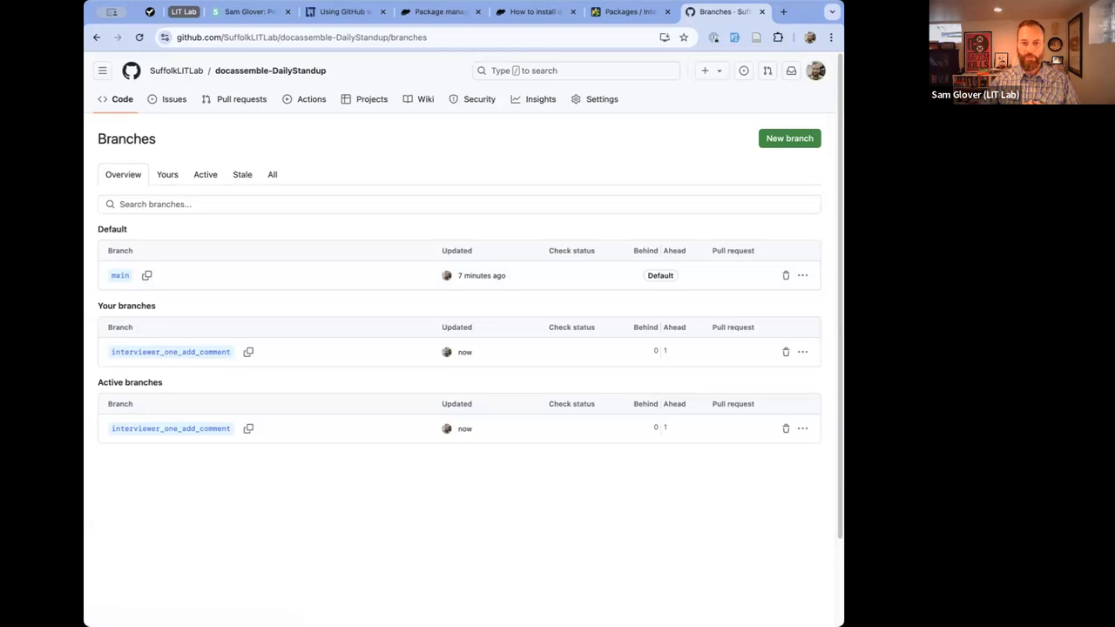
click(635, 16)
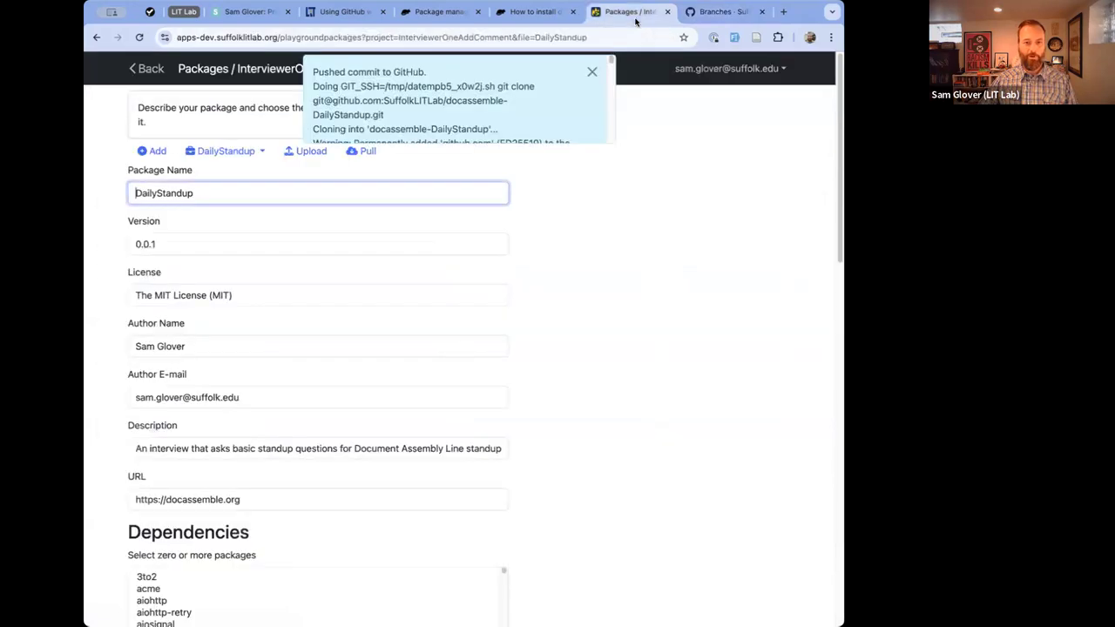
click(580, 89)
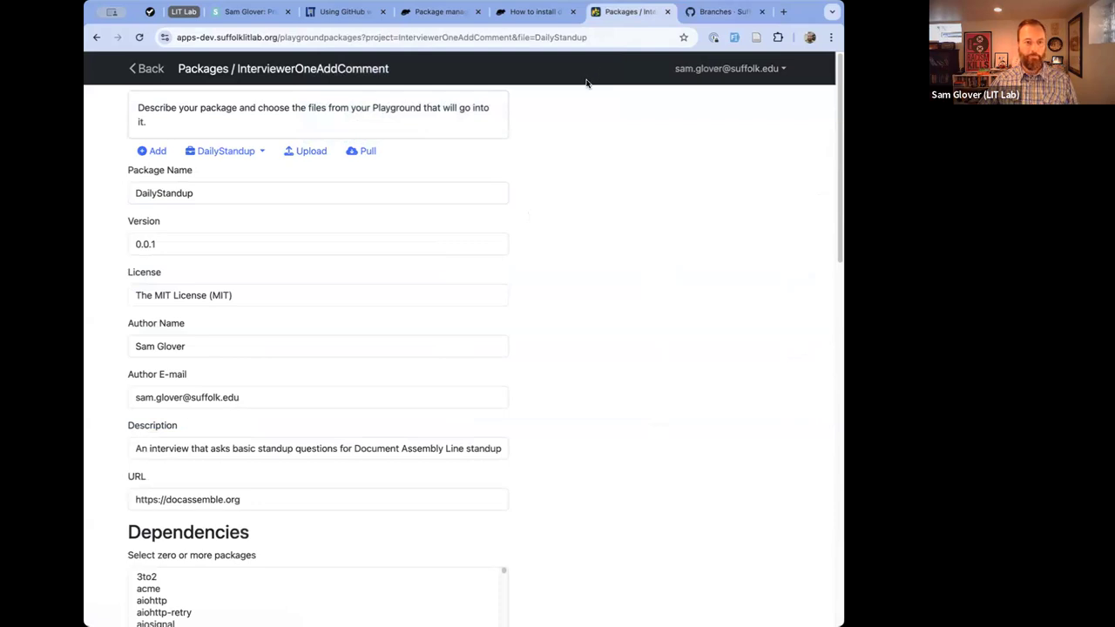
click(697, 12)
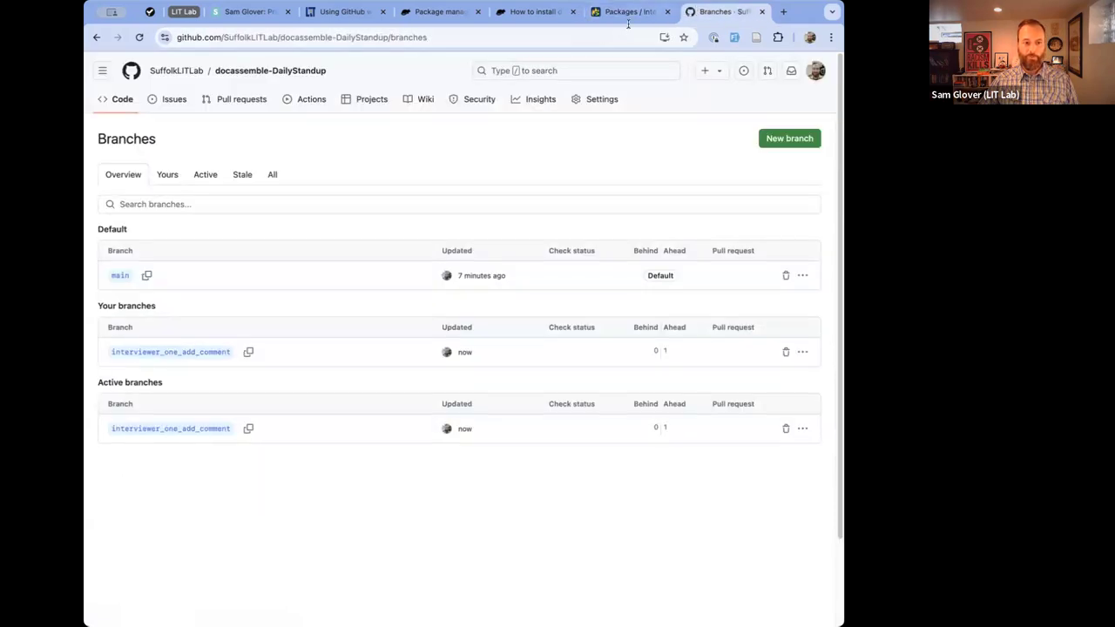
click(629, 14)
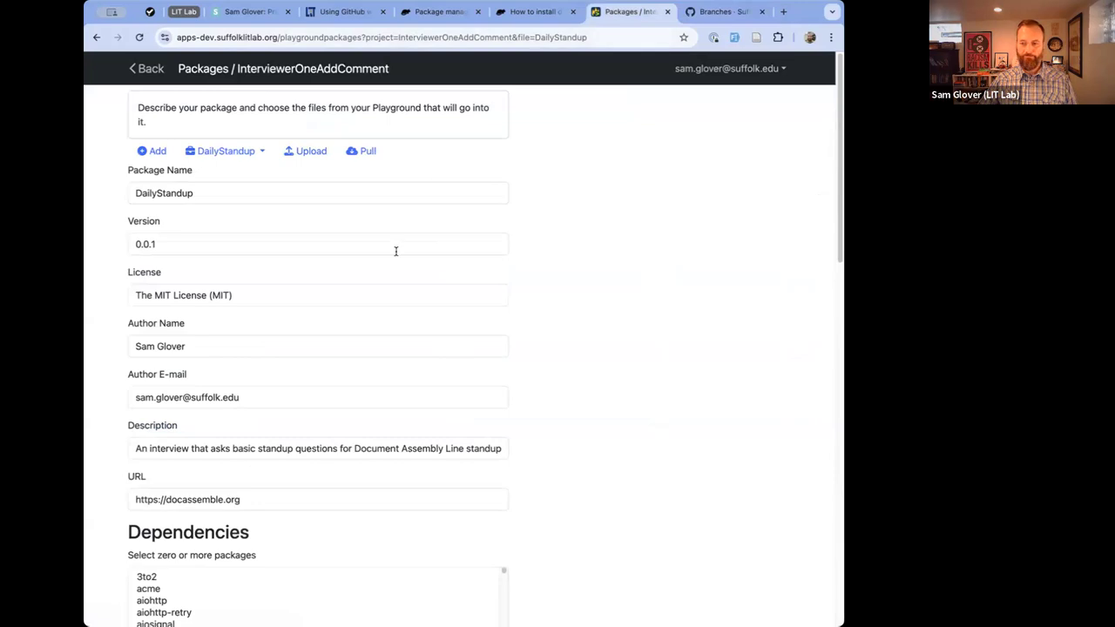
Create a new Playground project named InterviewerTwoAddComment.
click(158, 75)
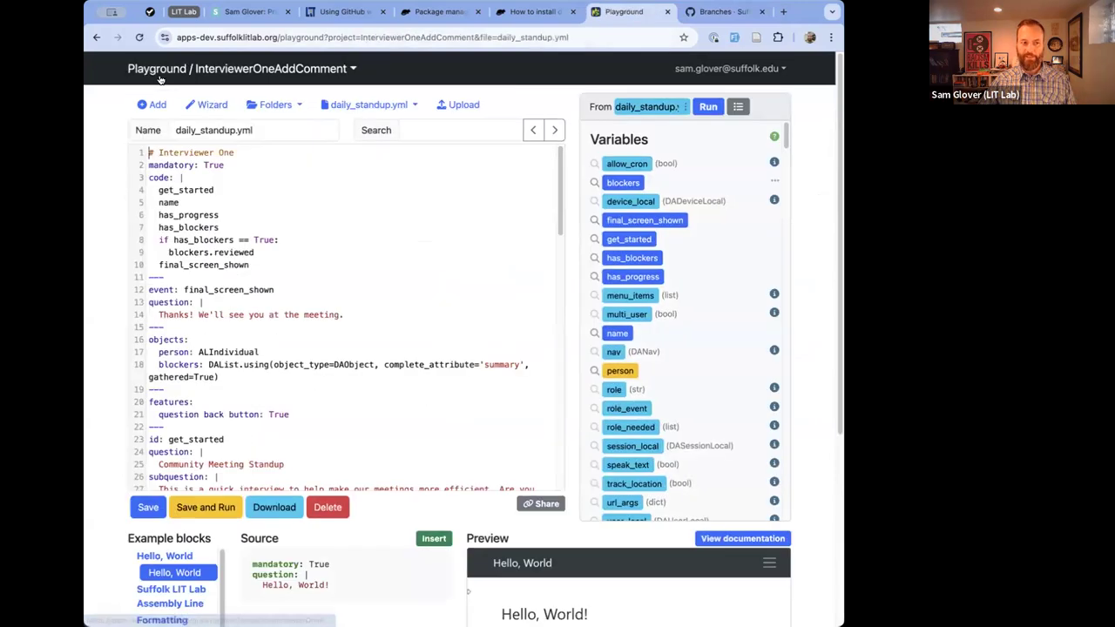
click(162, 72)
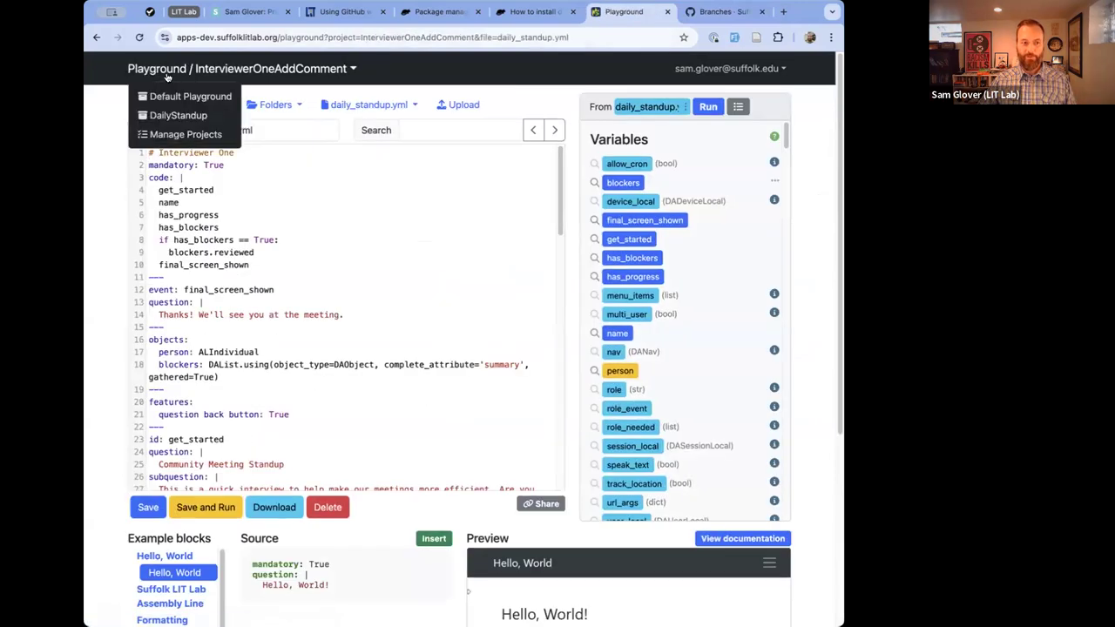
click(173, 137)
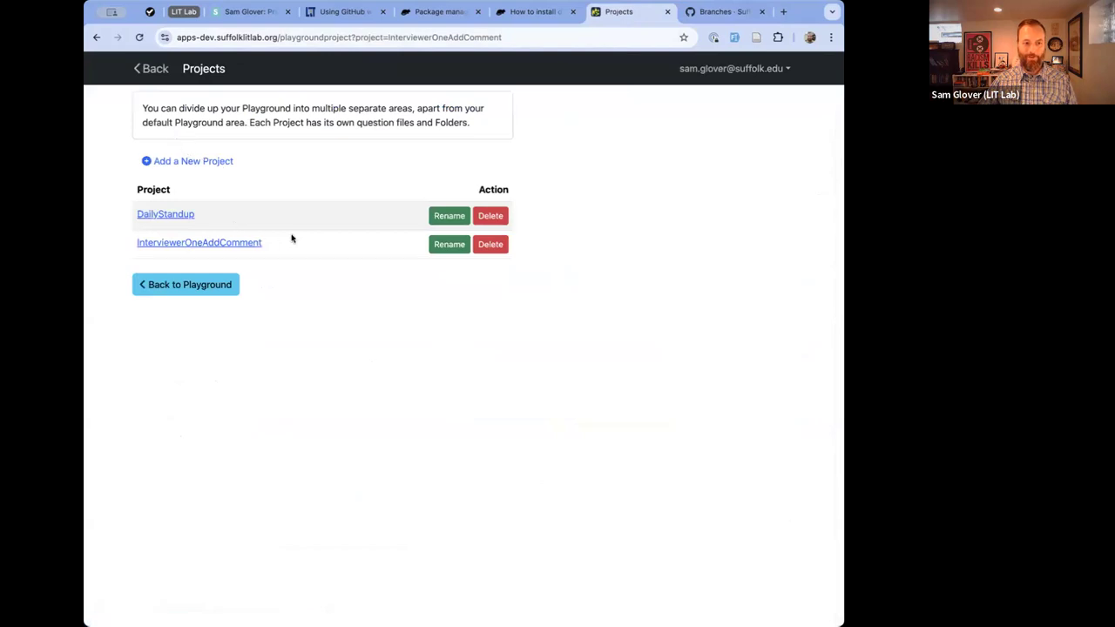
click(187, 160)
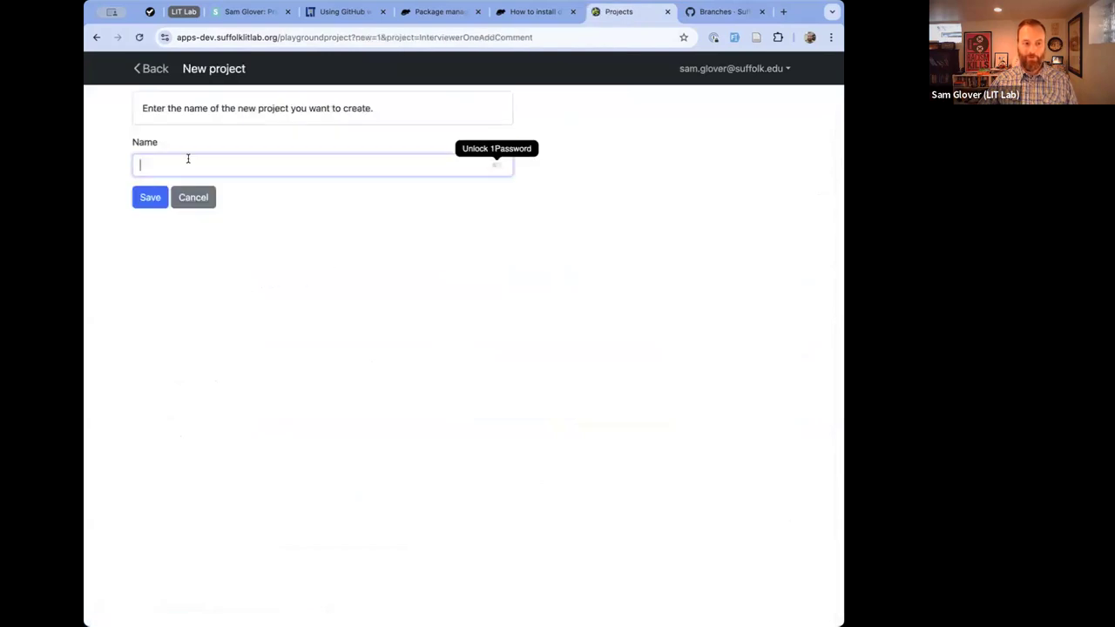
text(Interviewin)
text(TwoAddComment)
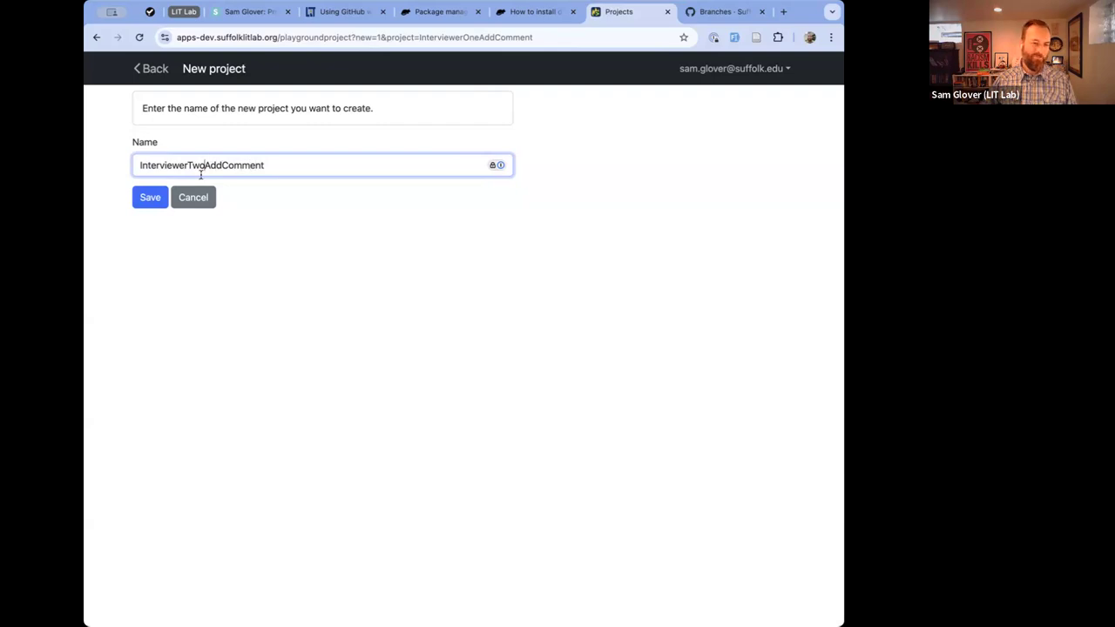
click(152, 197)
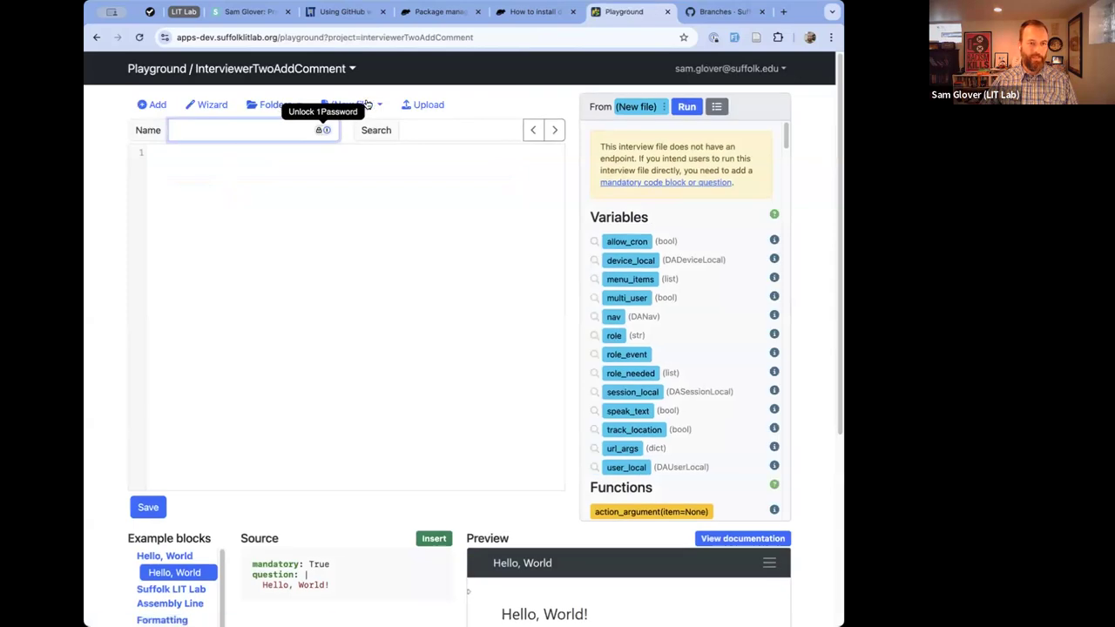
click(274, 105)
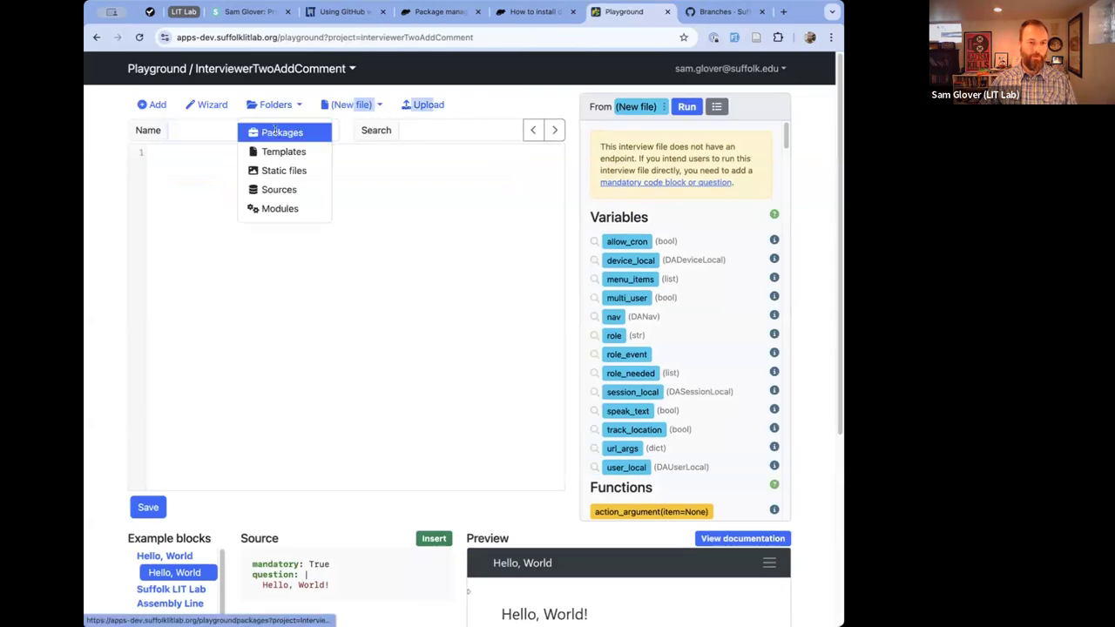
click(275, 131)
click(338, 150)
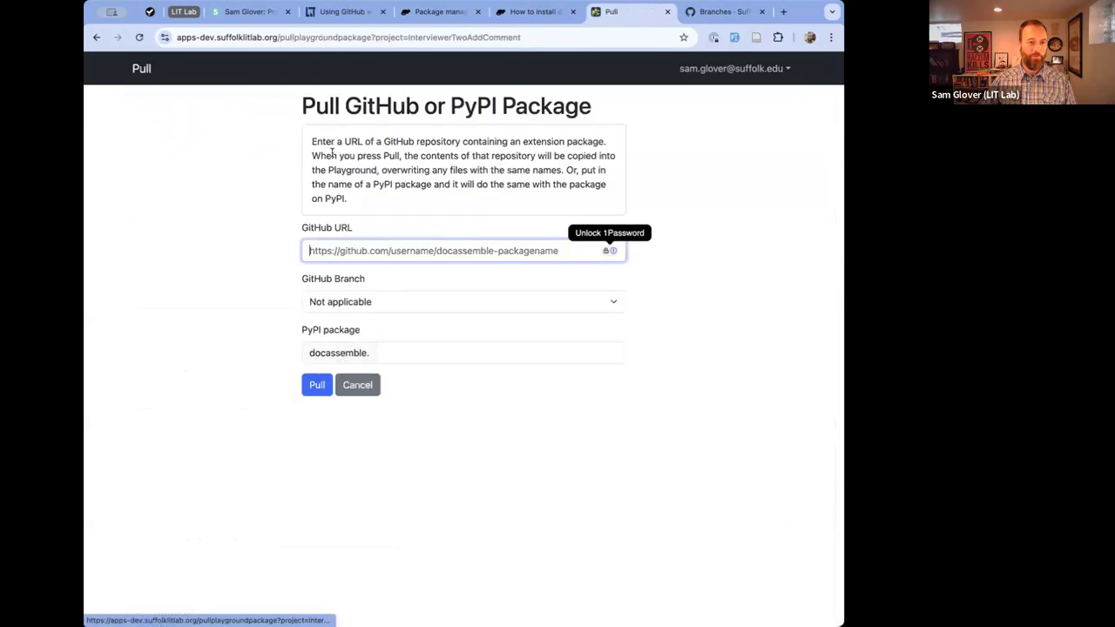
text(https://github.com/SuffolkLITLab/docassemble-DailyStandup)
click(310, 382)
click(330, 302)
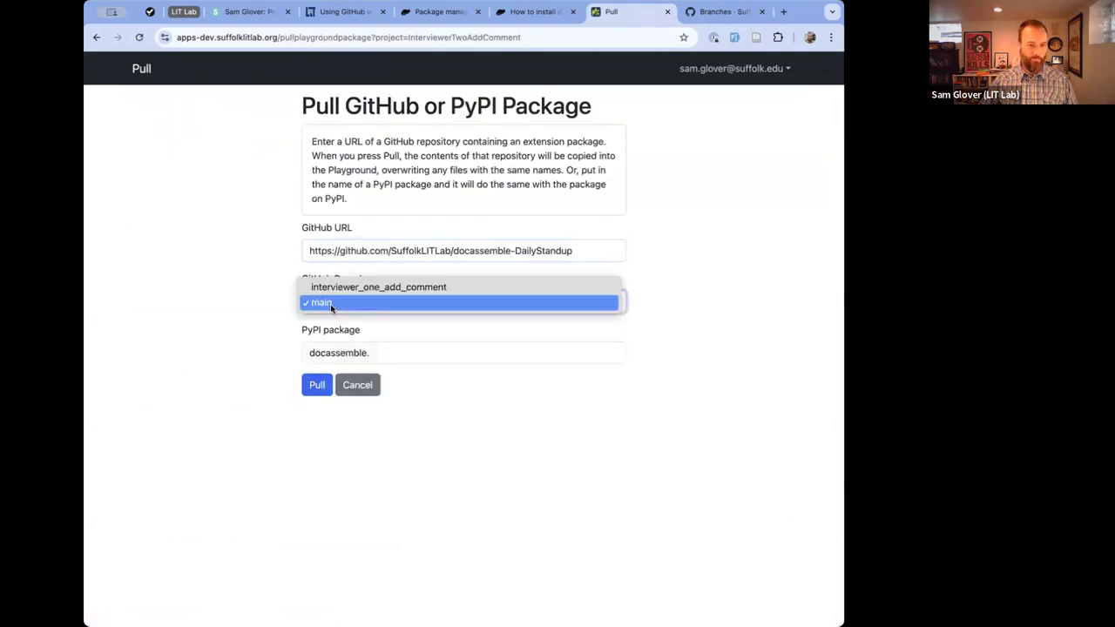
click(339, 302)
click(315, 385)
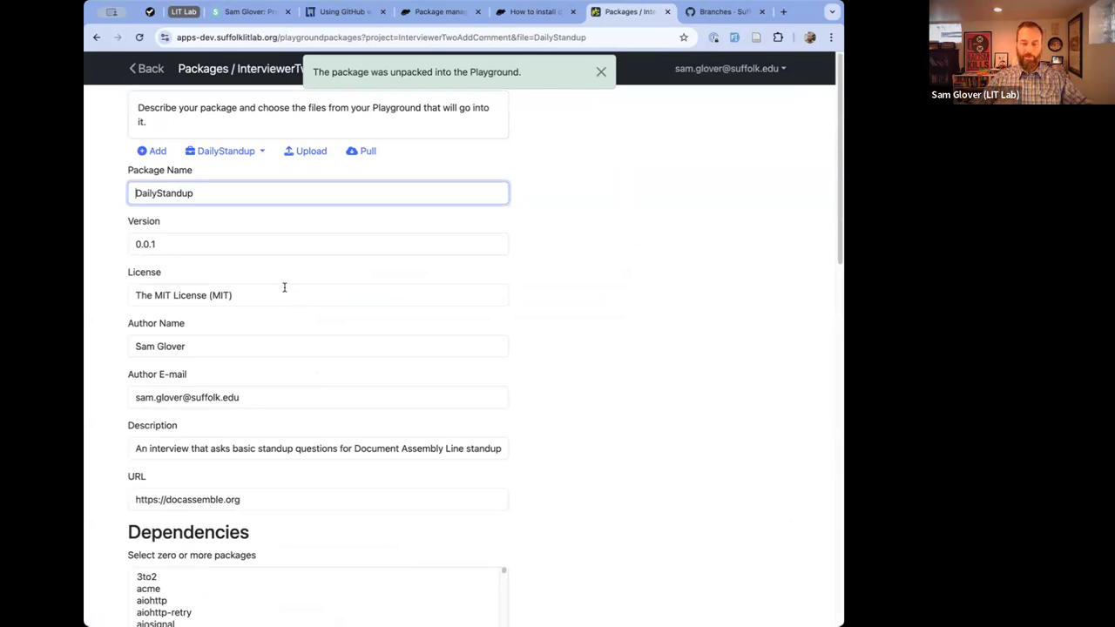
Add the comment "# Interviewer Two Comment" as the first line of daily_standup.yml and save the file.
scroll(283, 287, down, 15)
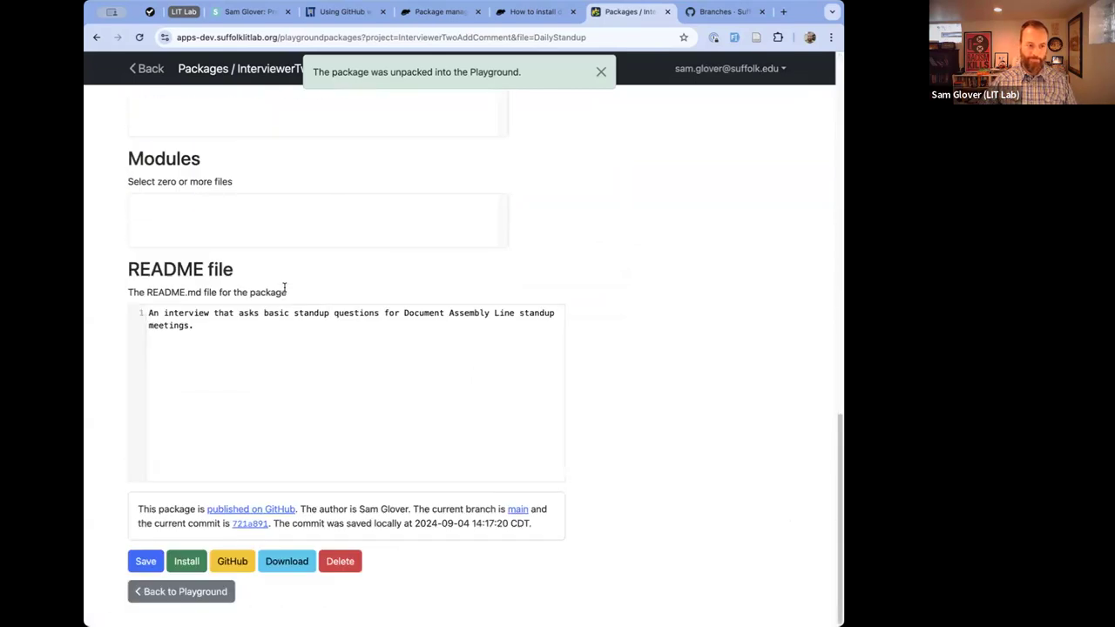
click(137, 592)
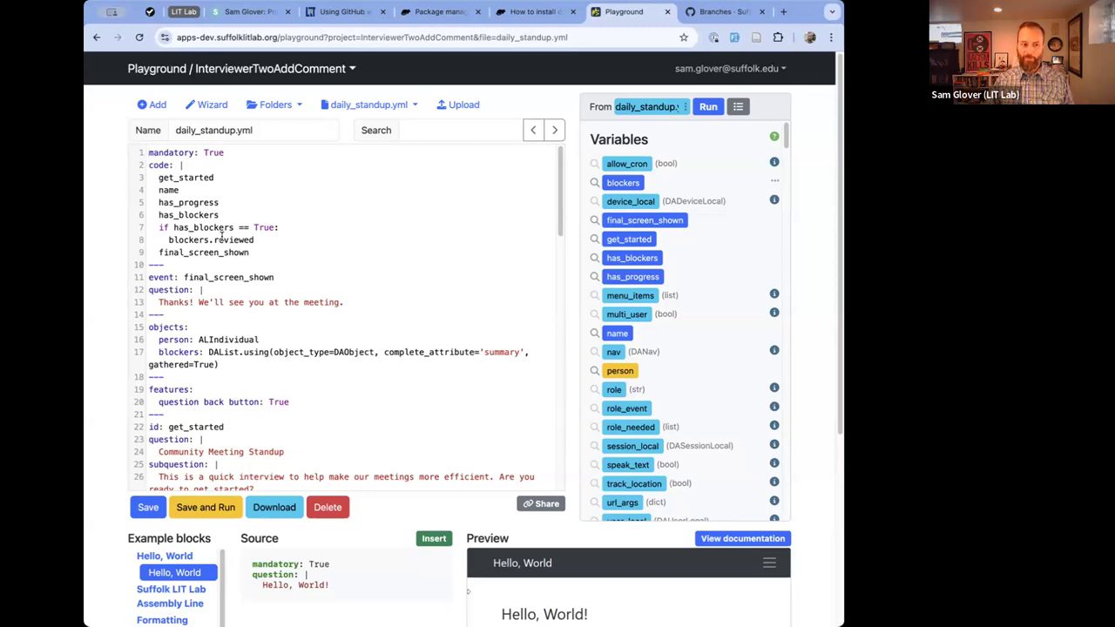
key(Return)
text(# Interviewr)
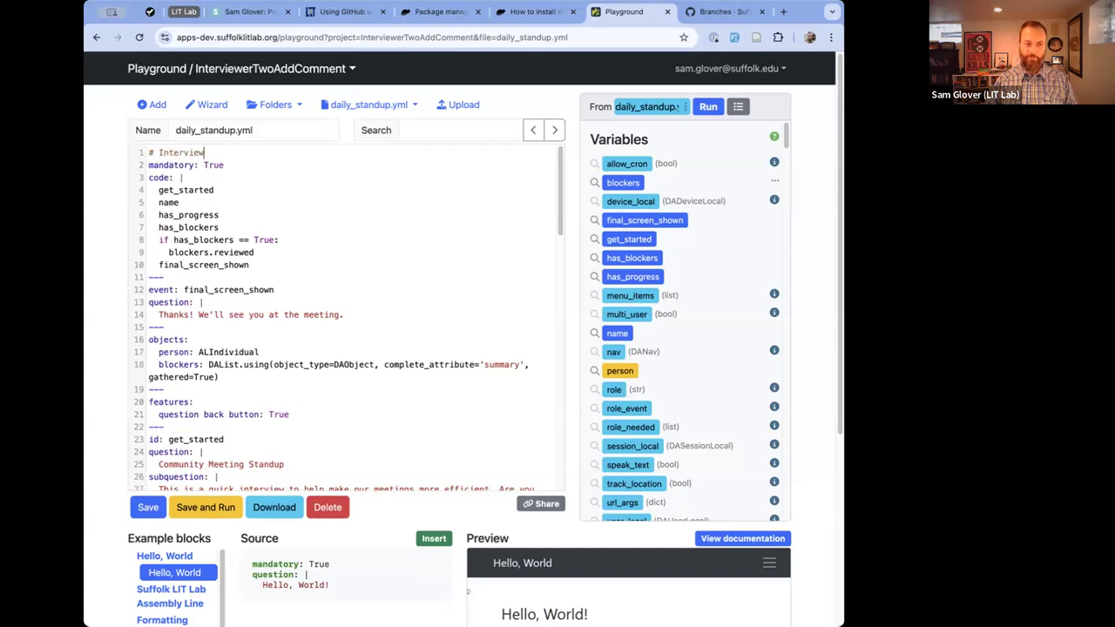
key(BackSpace)
key(BackSpace)
key(BackSpace)
text(ewer Two Comment)
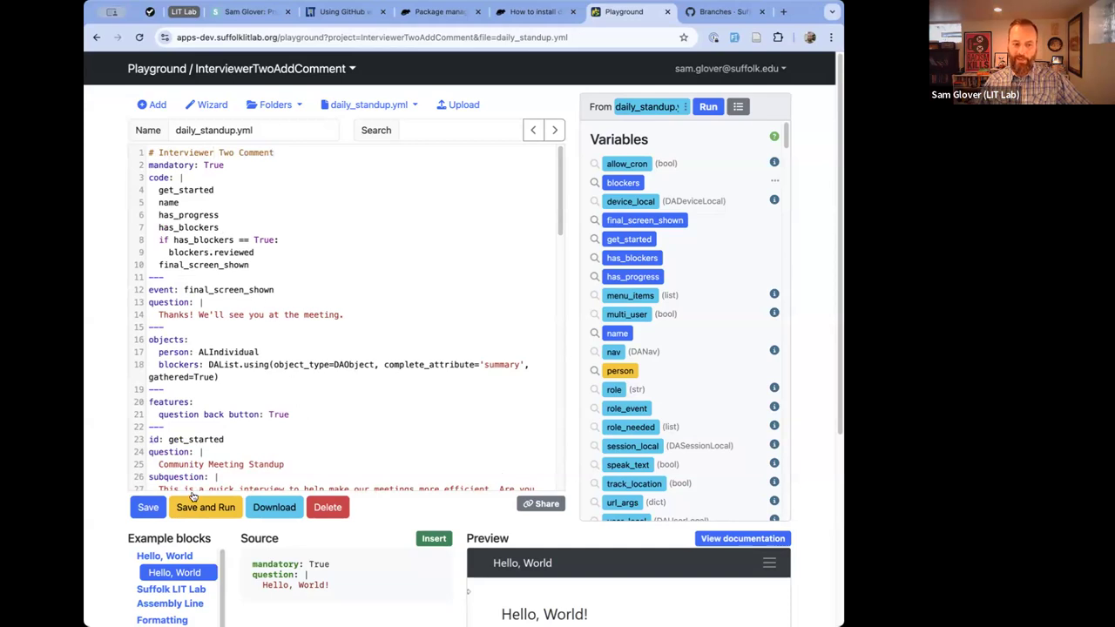
click(148, 509)
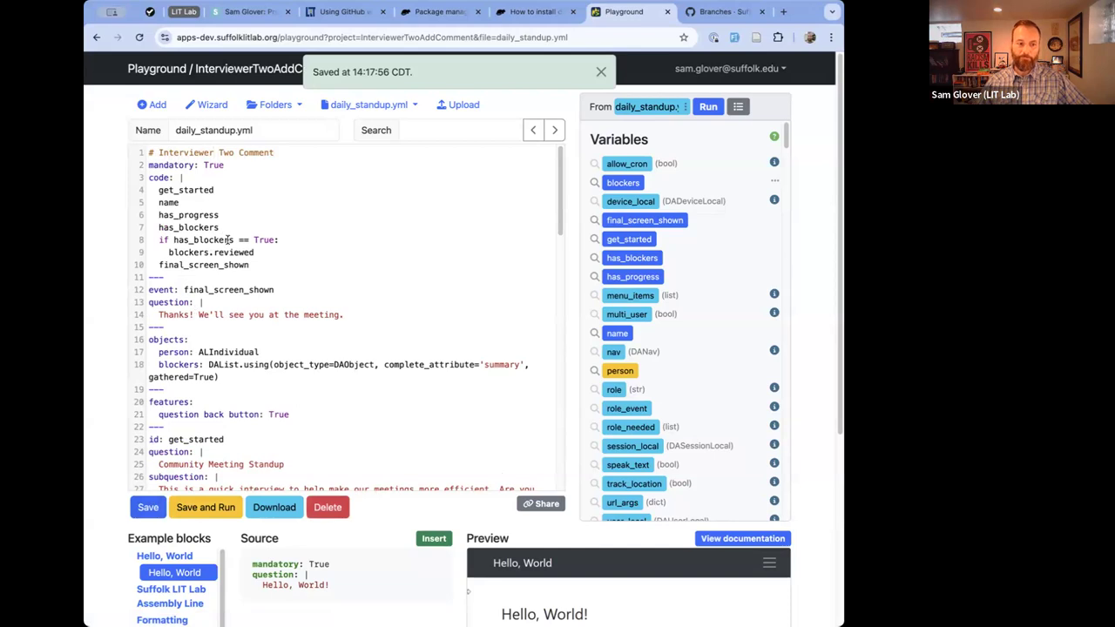
Start a GitHub commit of the DailyStandup package to a new branch named interviewer_two_add_comment.
click(276, 108)
click(271, 130)
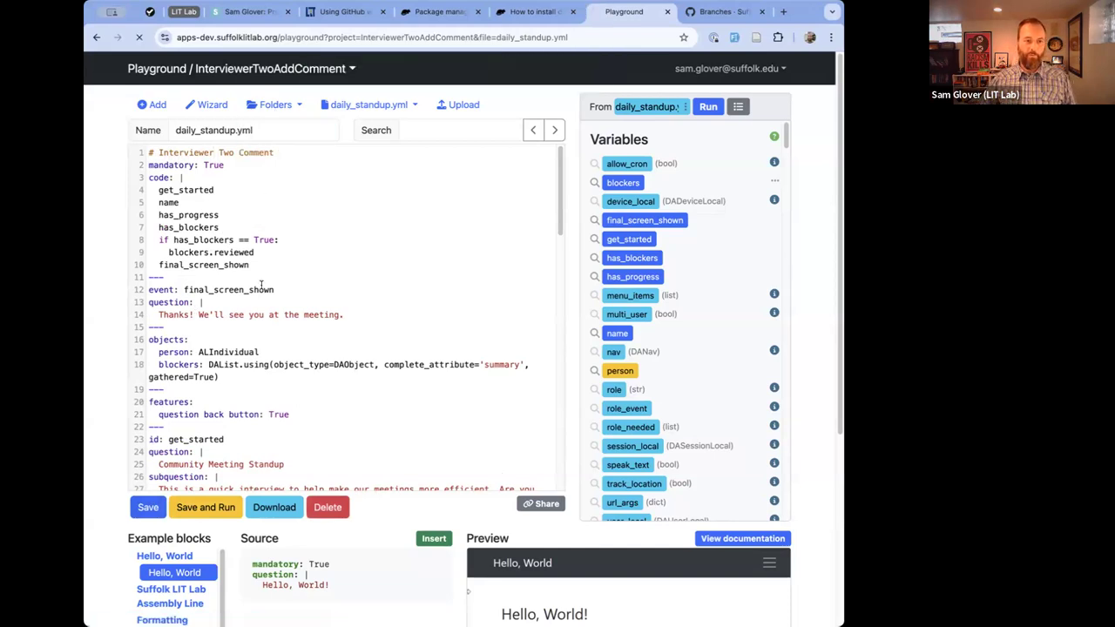
scroll(264, 314, down, 15)
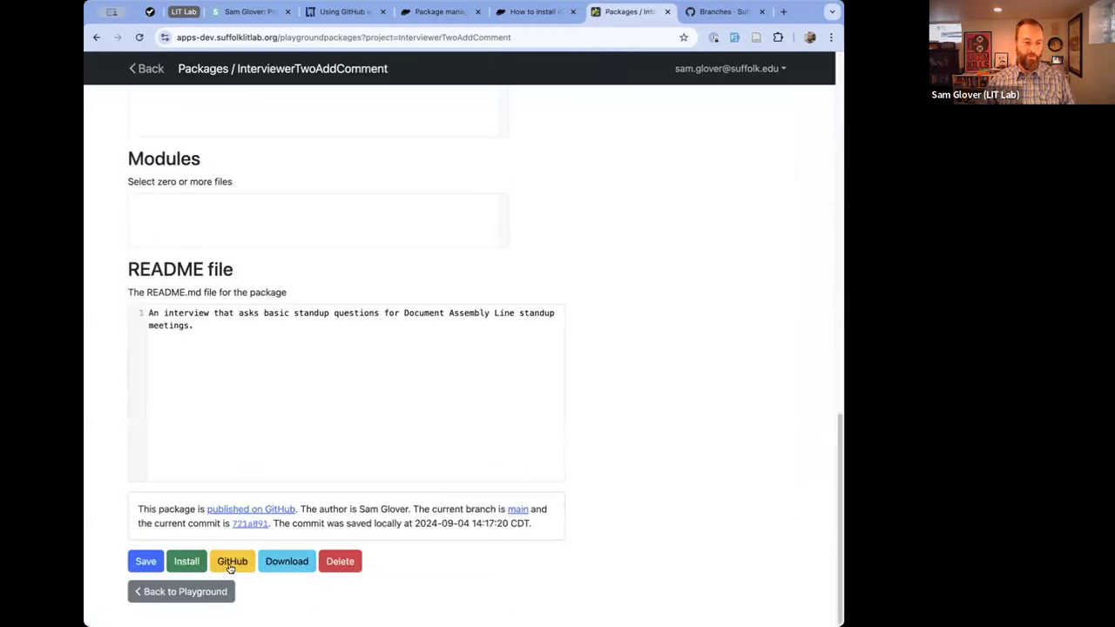
click(232, 563)
click(200, 454)
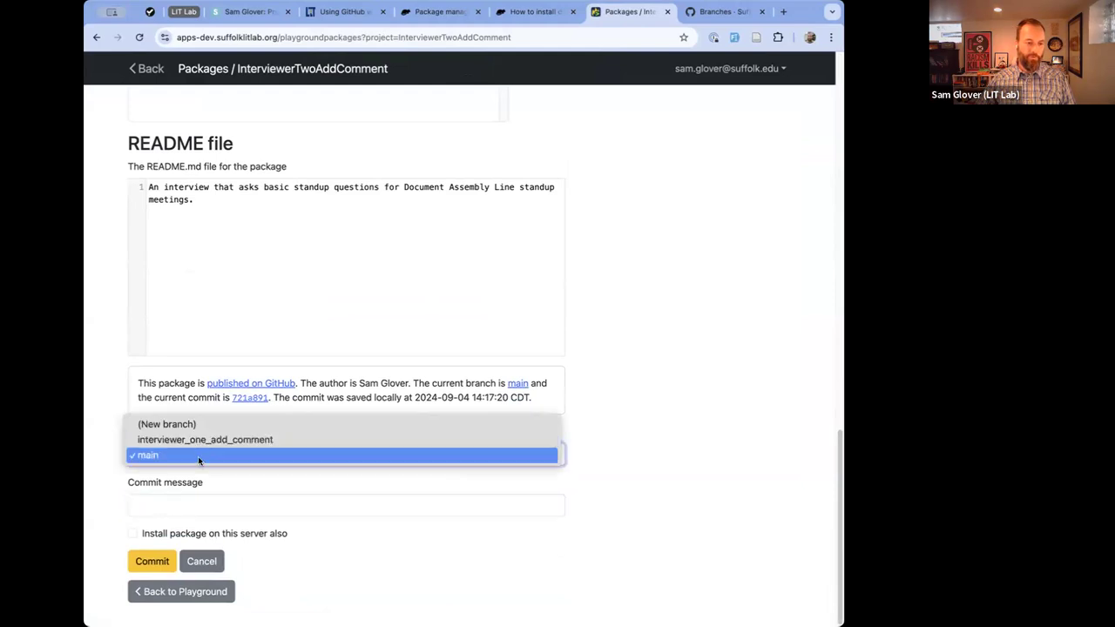
click(207, 424)
click(197, 509)
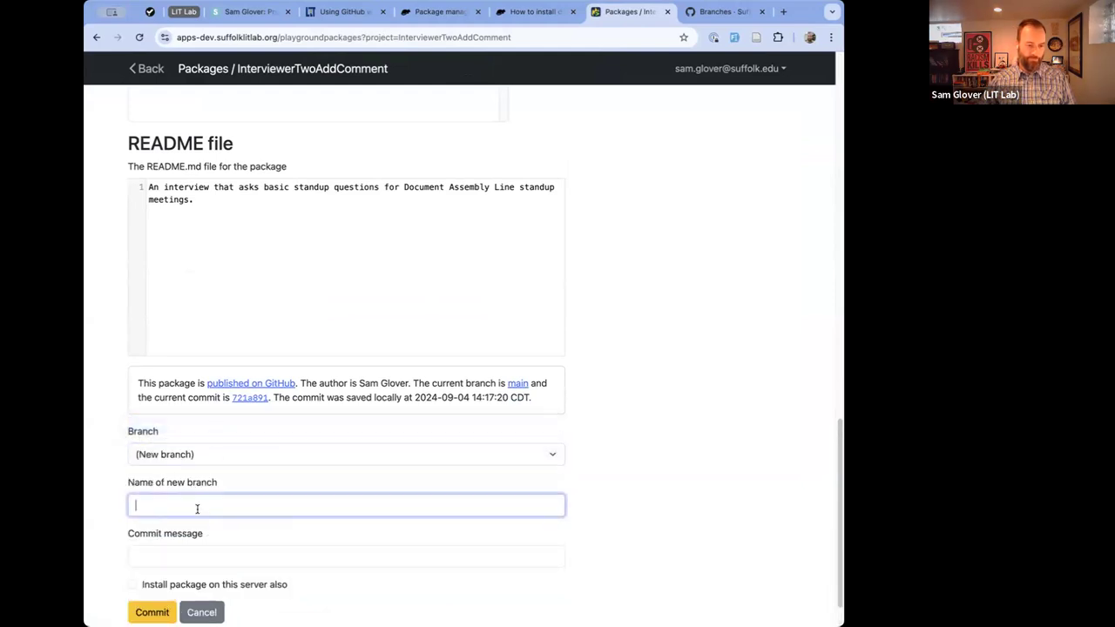
text(interviewer)
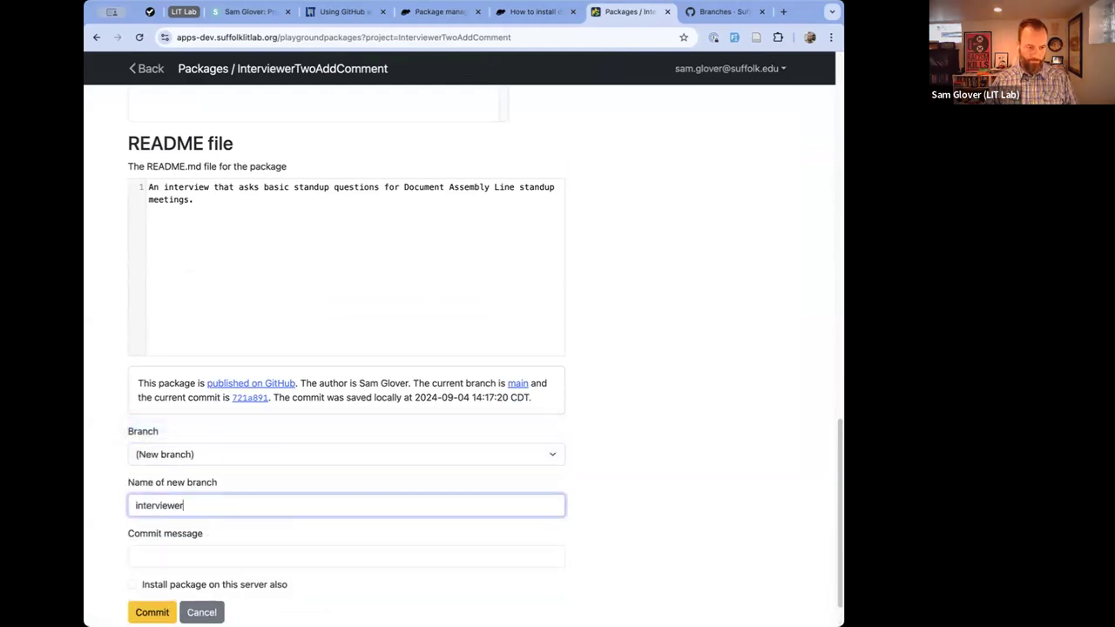
text(_two_add)
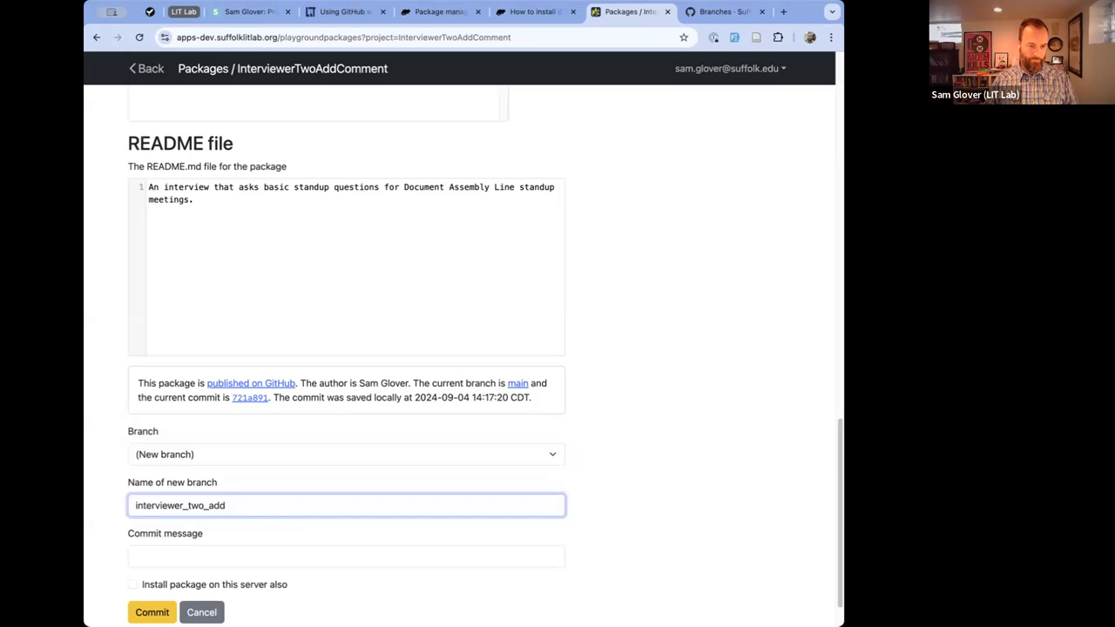
text(-comment)
Commit the package with the message "Adds a comment from Interviewer Two" and dismiss the notification.
key(Tab)
text(Adds a comment from Interviewer Two)
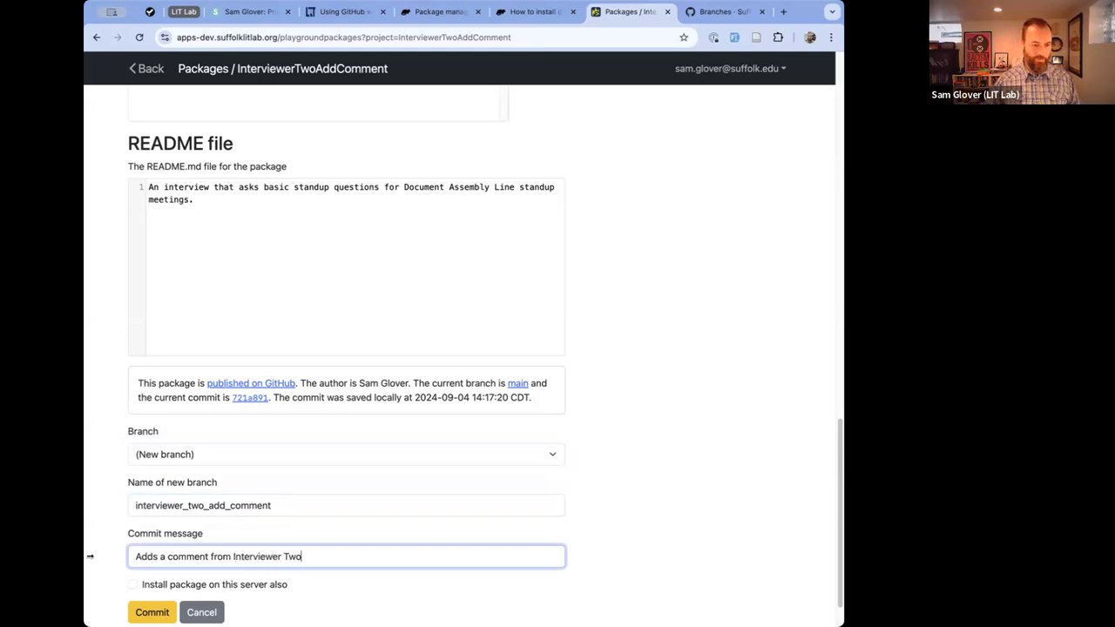
click(141, 615)
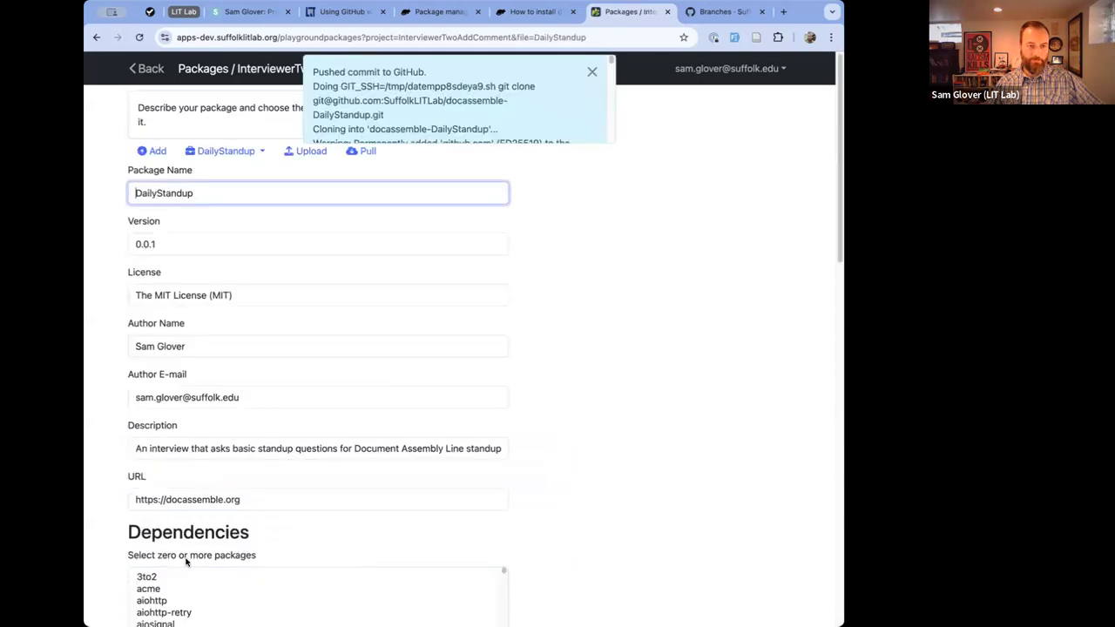
click(591, 71)
Delete the Playground projects InterviewerOneAddComment, InterviewerTwoAddComment and DailyStandup.
click(140, 68)
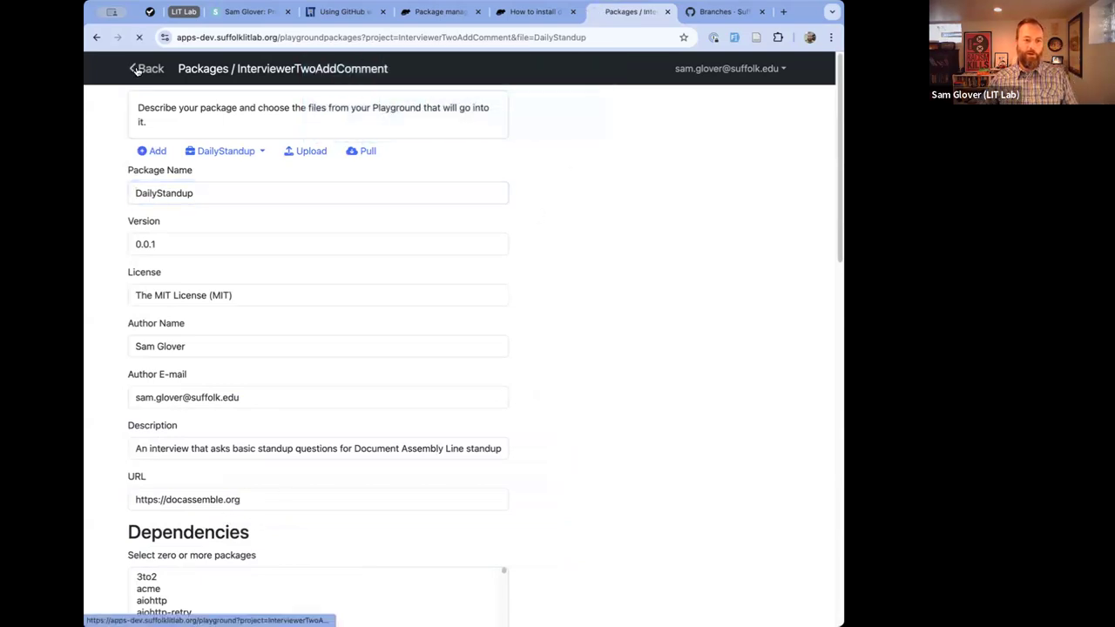
click(222, 69)
click(199, 153)
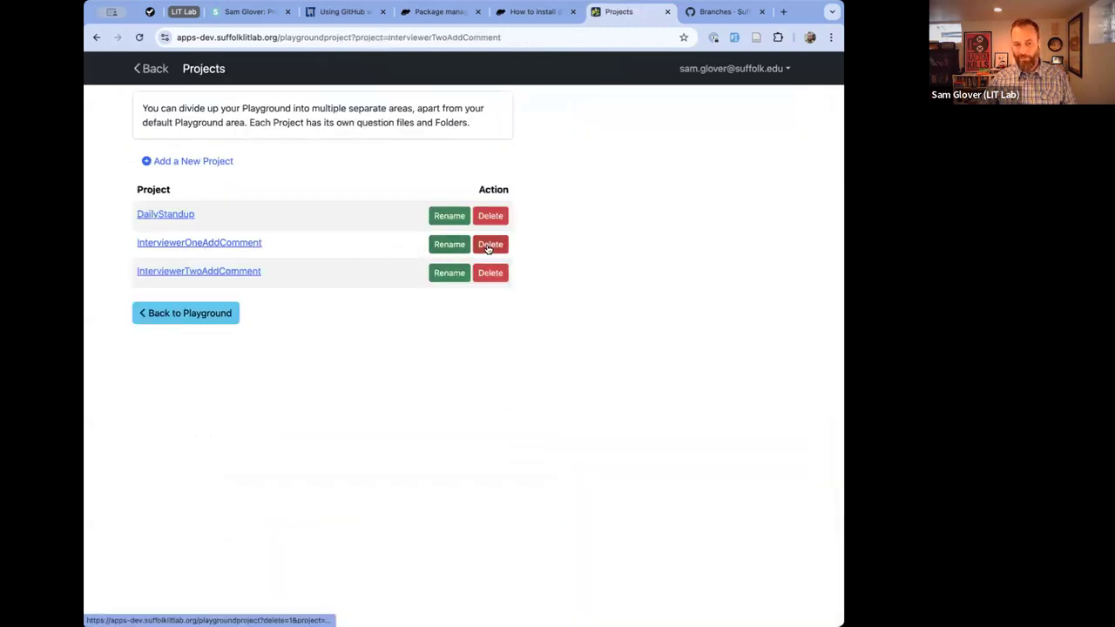
click(488, 248)
click(160, 162)
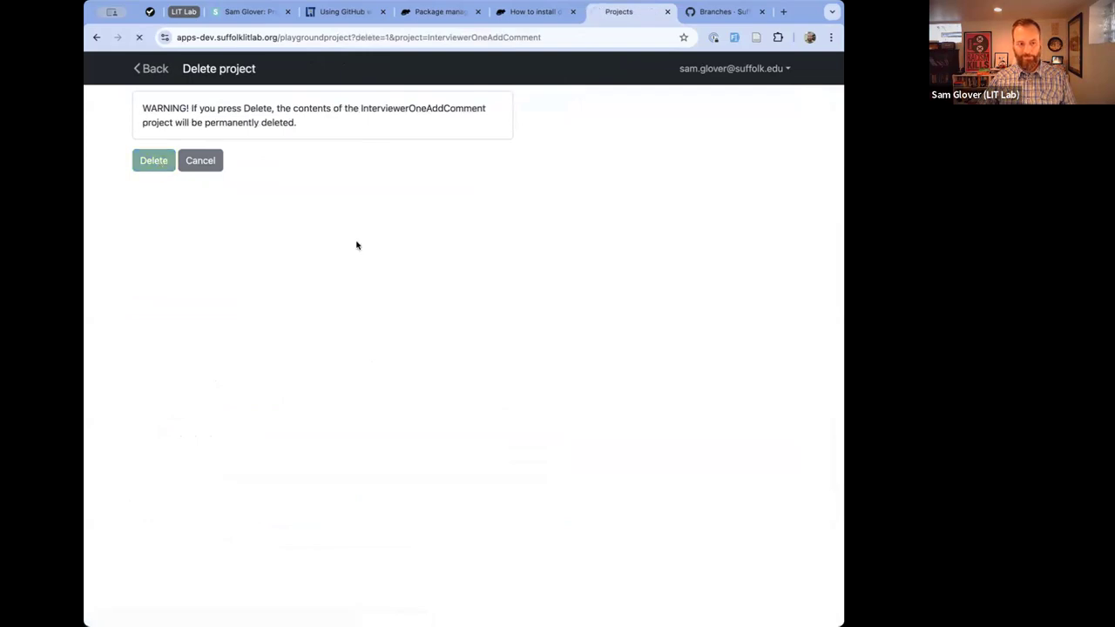
click(489, 246)
click(148, 162)
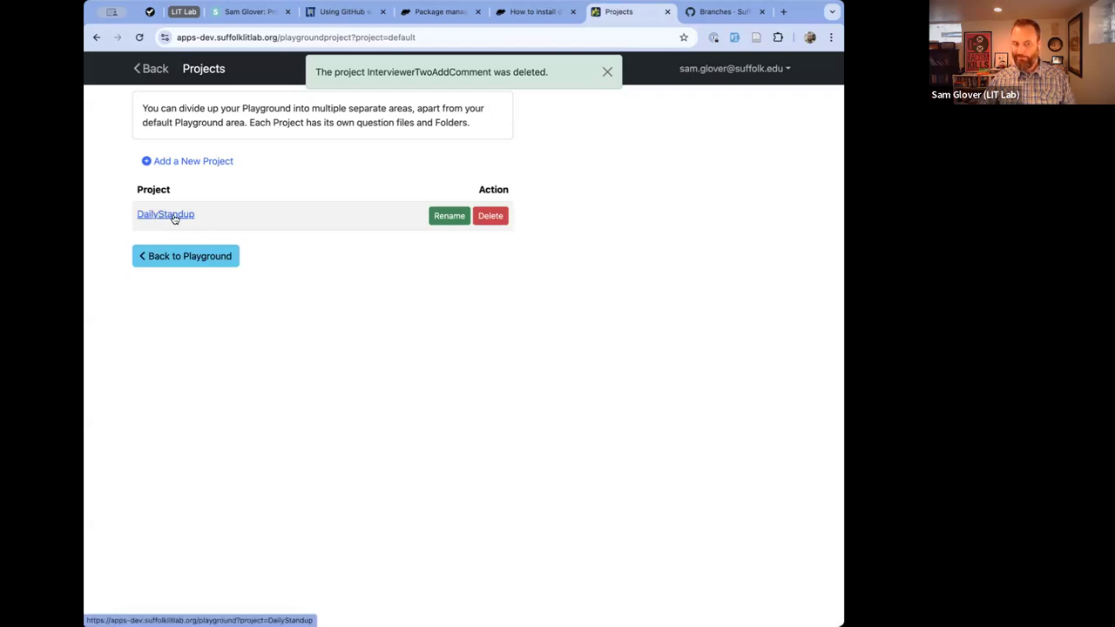
click(491, 216)
click(145, 165)
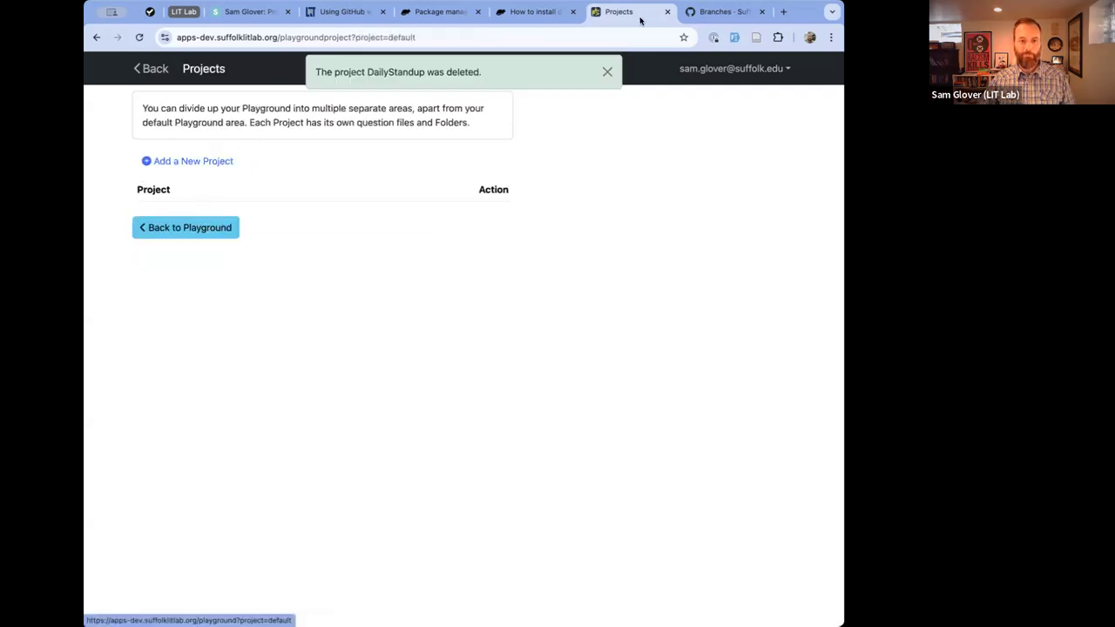
In the DailyStandup GitHub repository, start a new pull request from the interviewer_one_add_comment branch into main and check its mergeability.
click(716, 11)
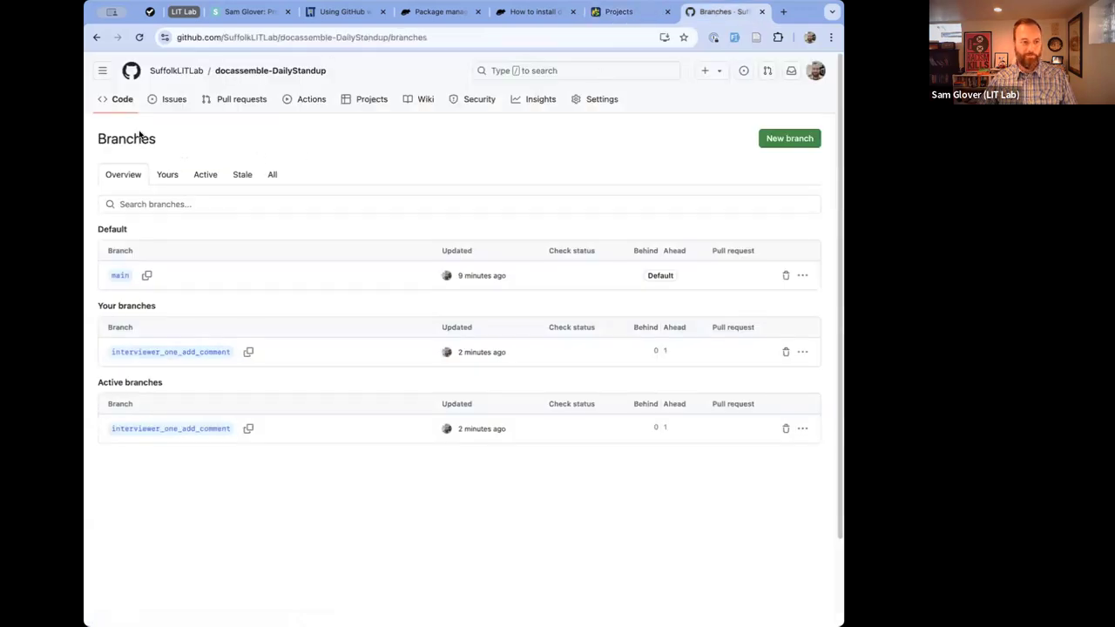
click(122, 99)
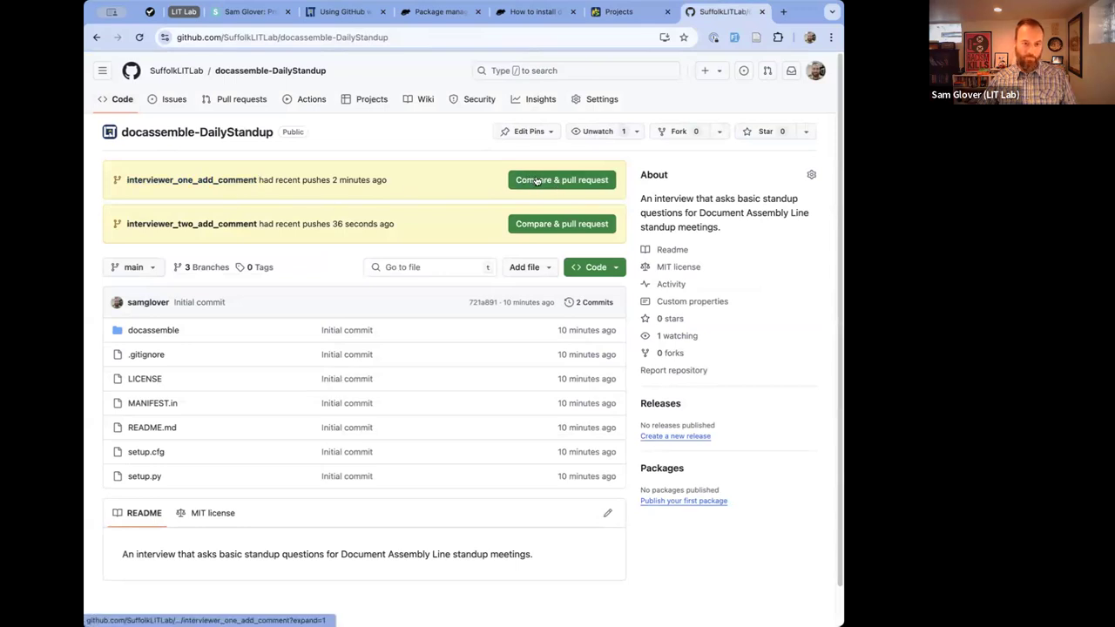
click(201, 271)
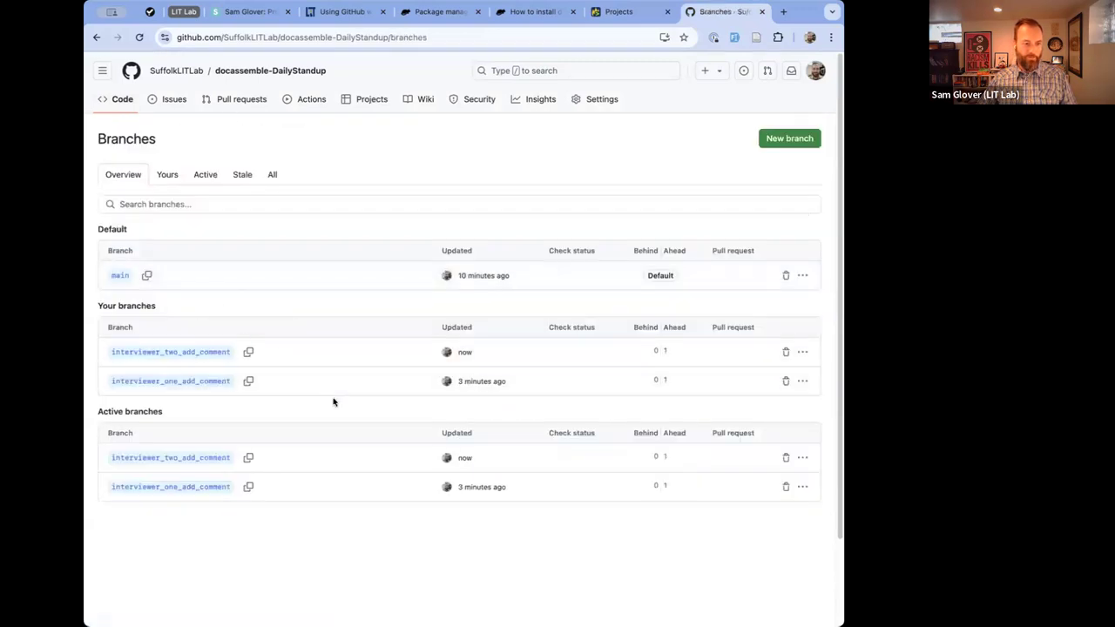
click(802, 382)
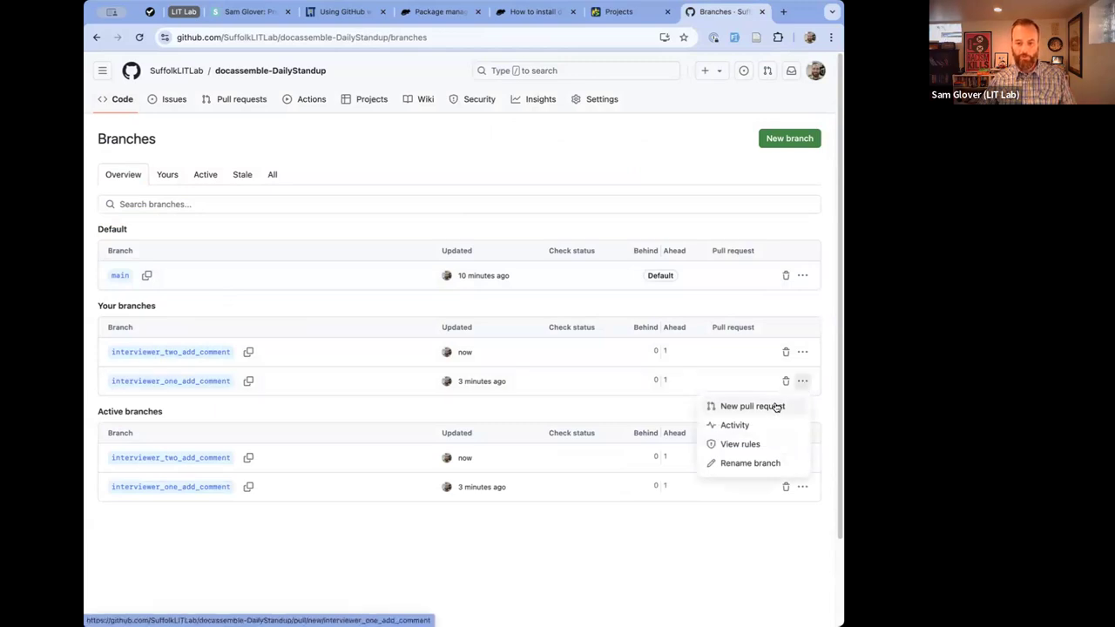
click(776, 407)
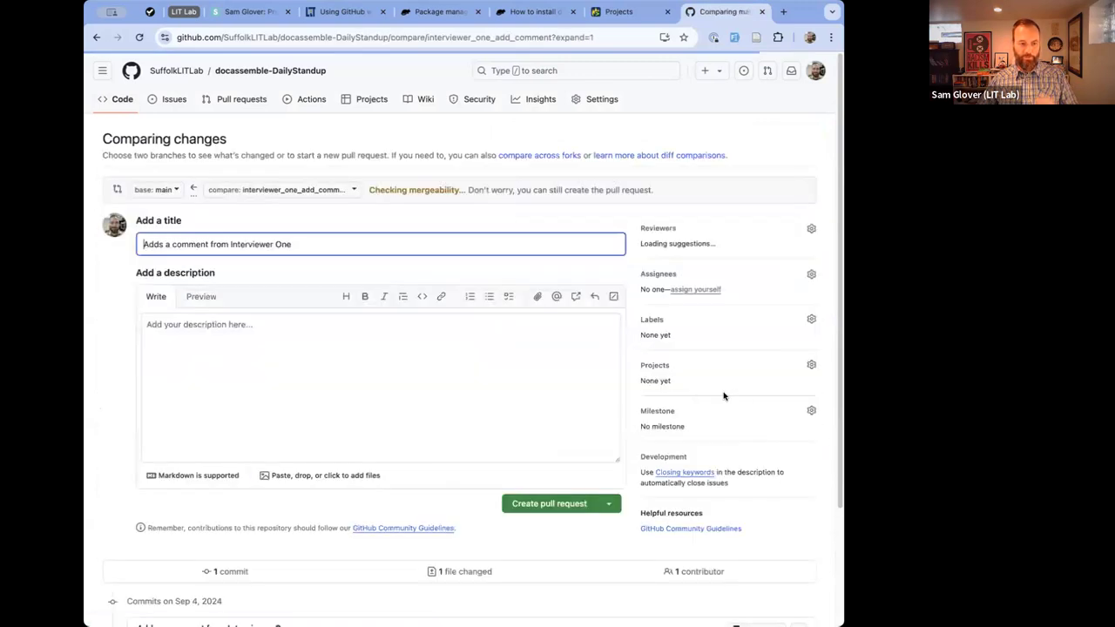
drag(371, 191, 647, 189)
click(638, 191)
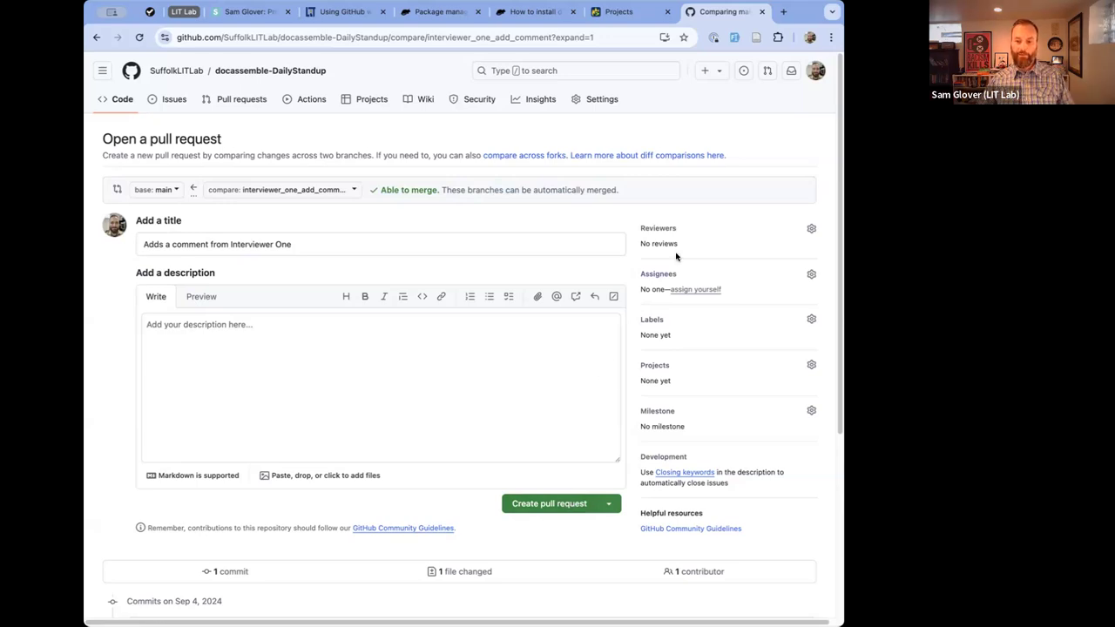
Request two organization members as reviewers of the pull request.
click(698, 234)
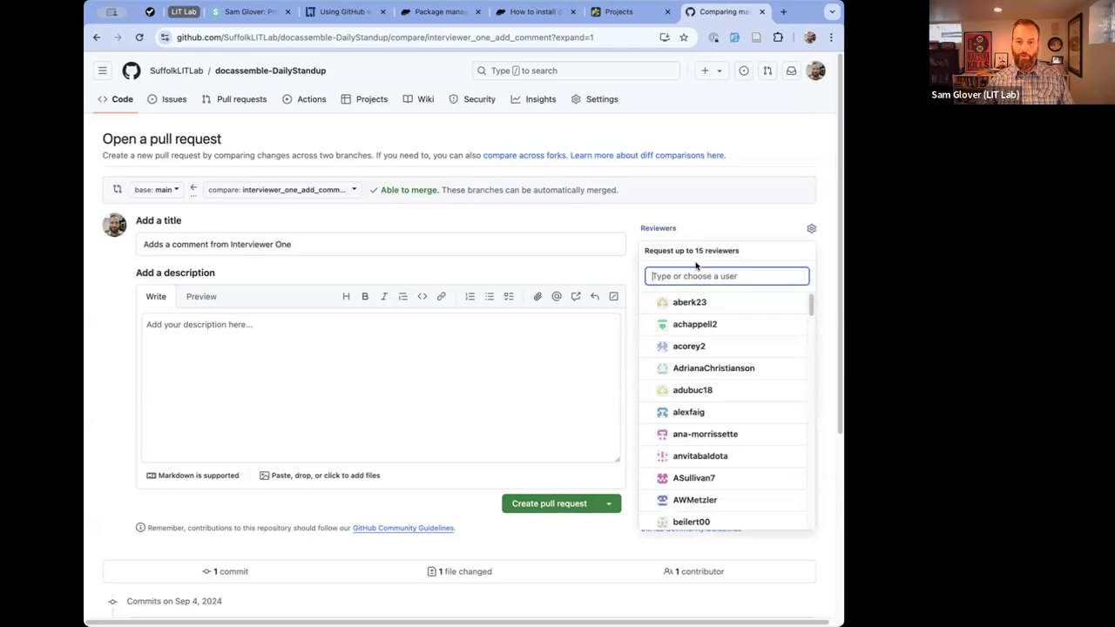
text(nonpro)
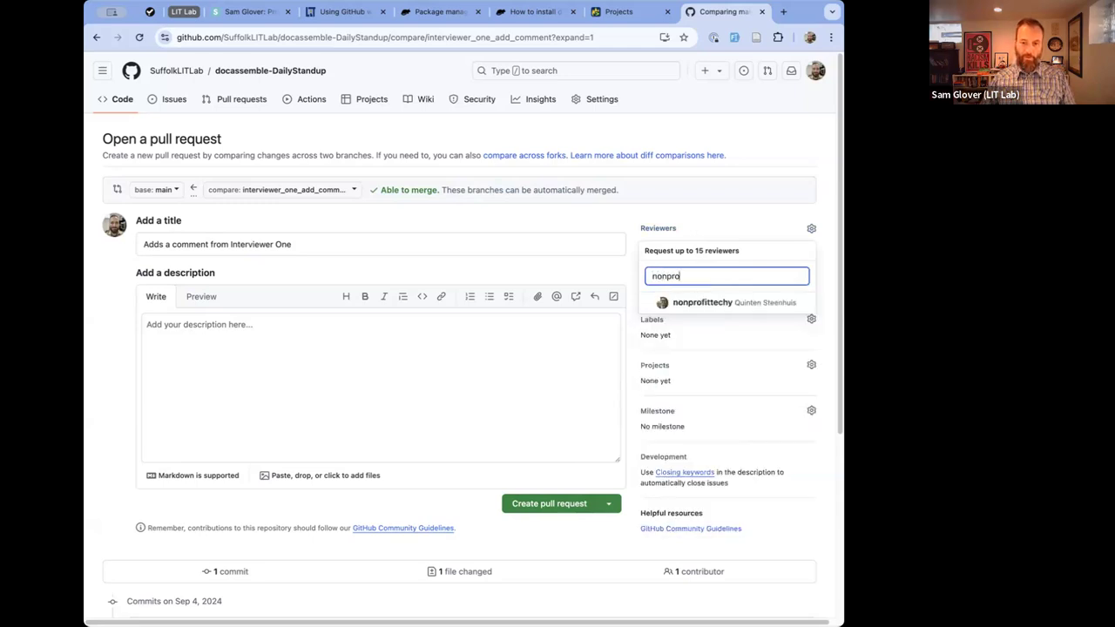
key(Down)
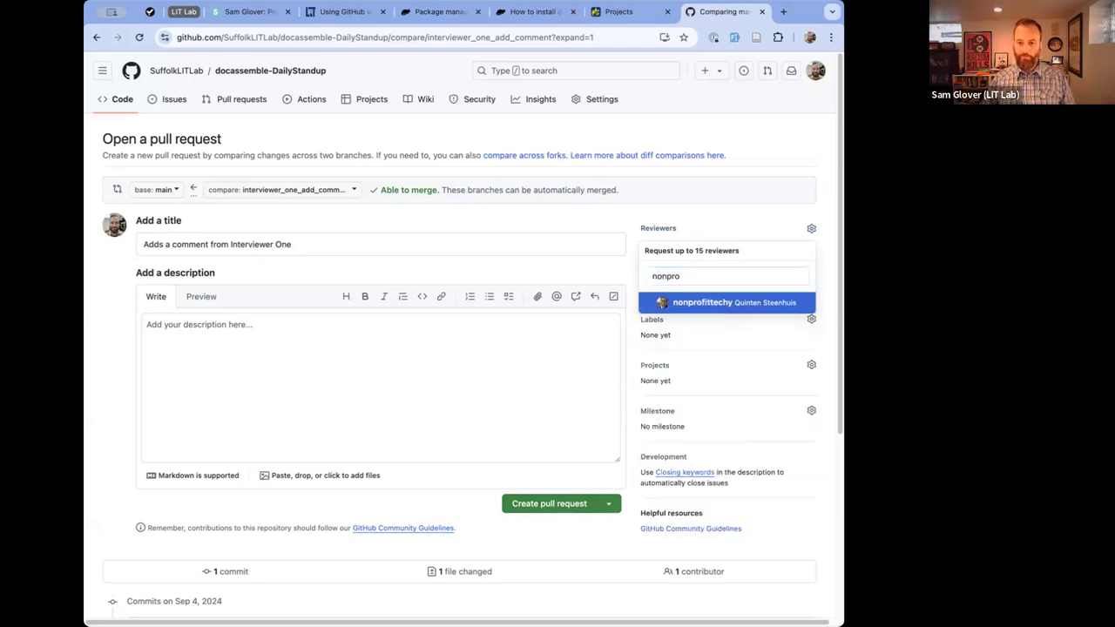
key(Return)
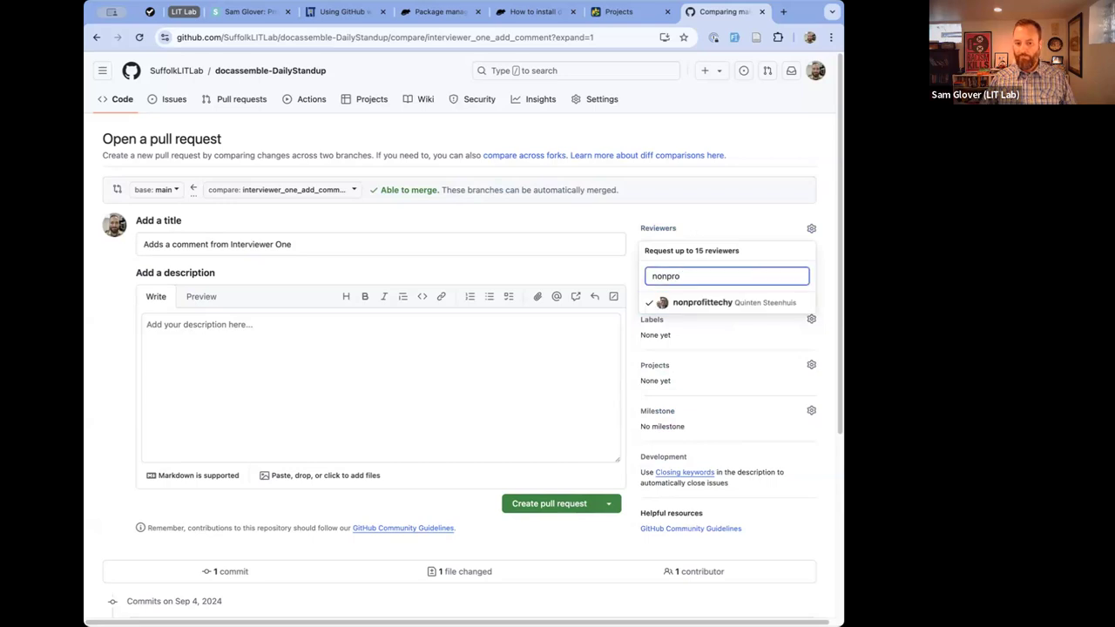
click(690, 202)
click(684, 229)
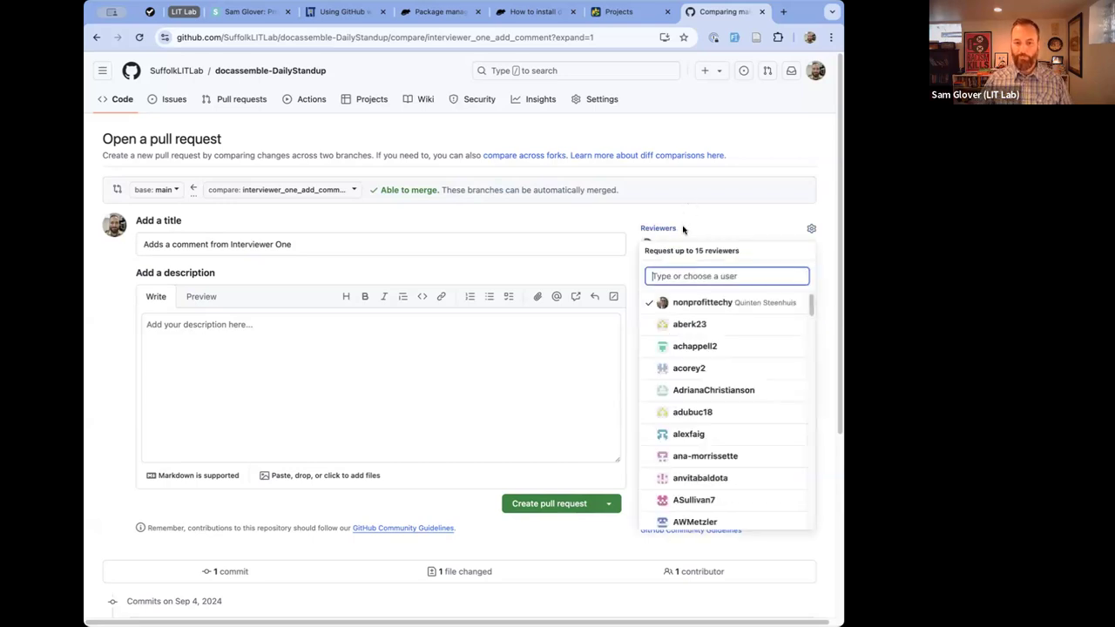
text(plock)
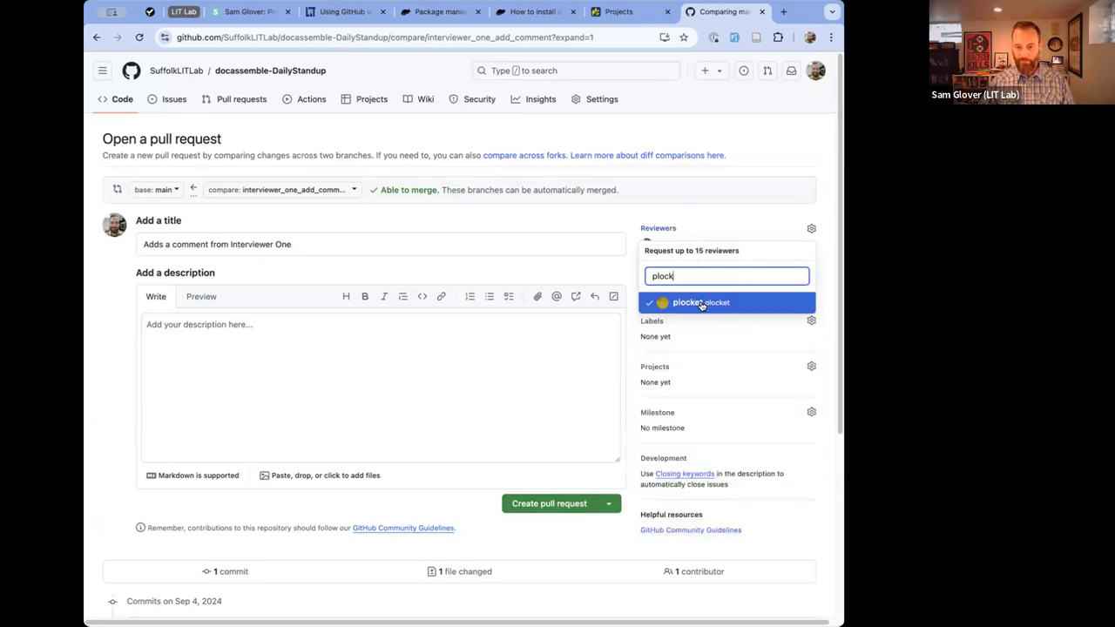
click(702, 302)
click(692, 227)
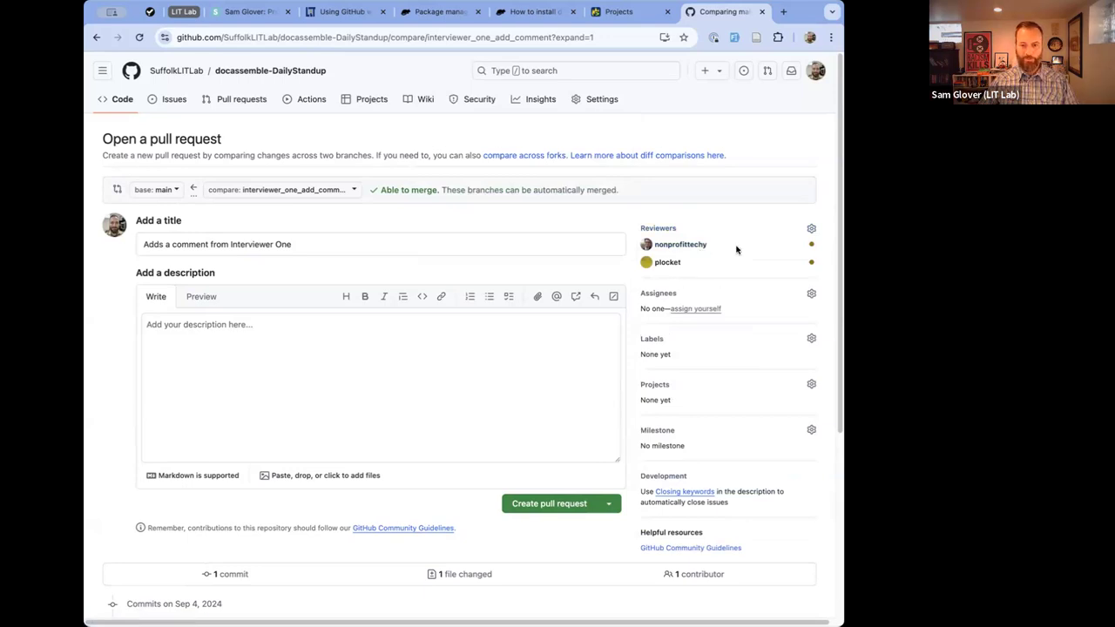
Remove both requested reviewers and create the pull request "Adds a comment from Interviewer One".
click(795, 229)
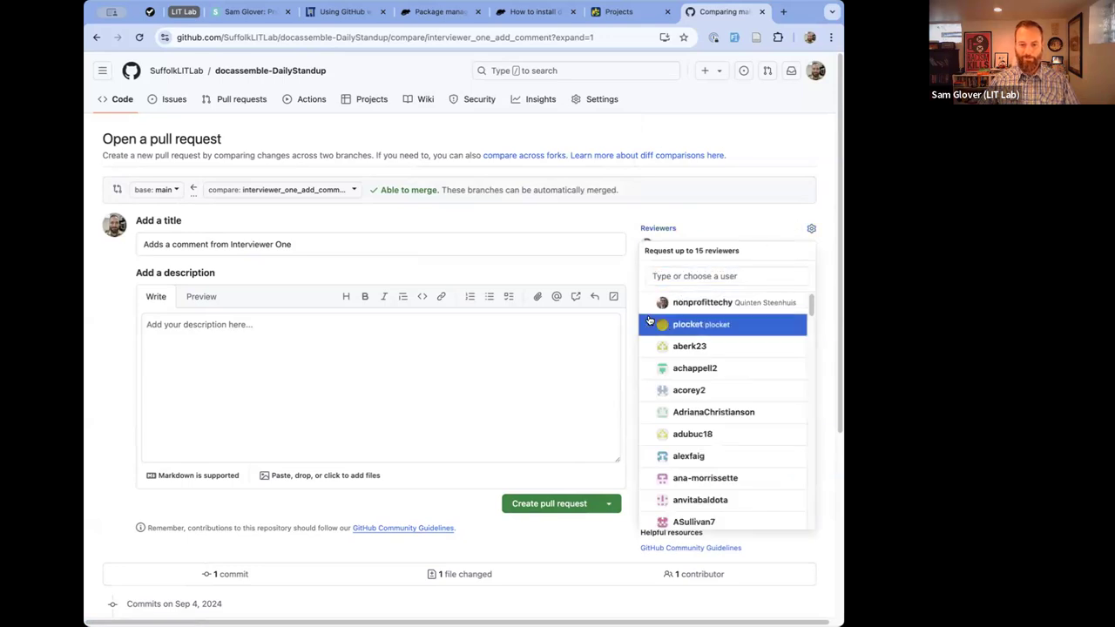
click(652, 227)
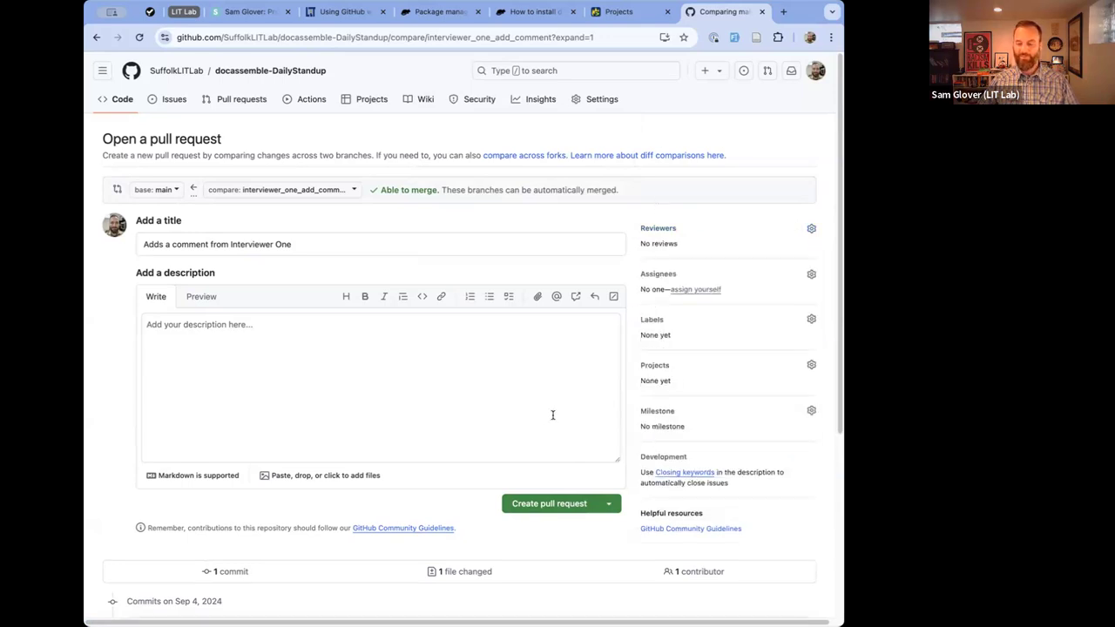
click(561, 509)
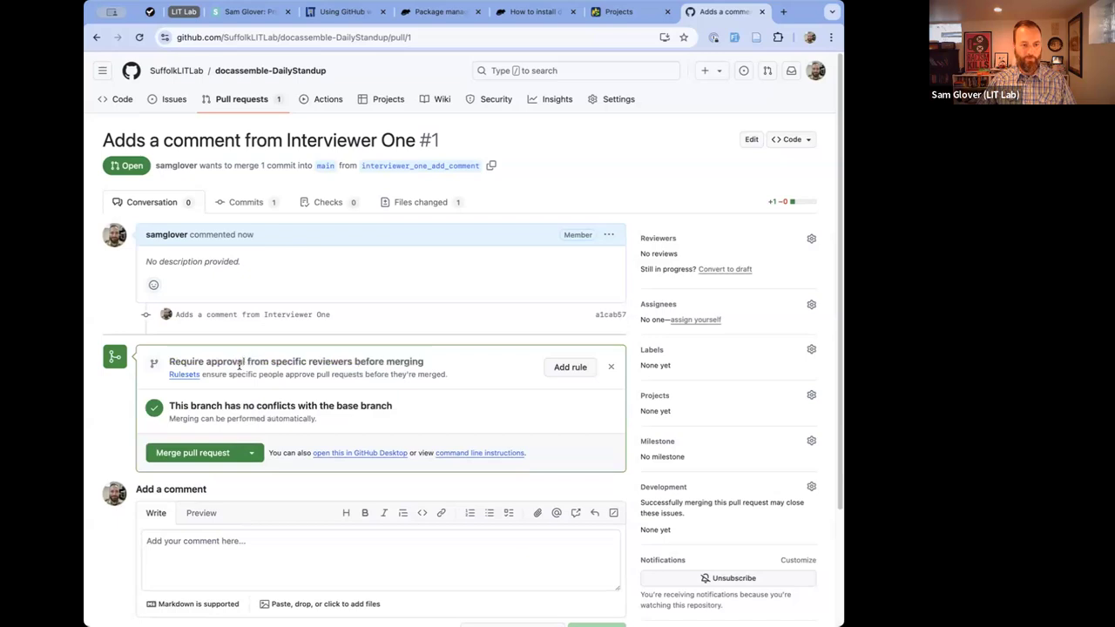
Examine the pull request's commits, security checks and changed files.
click(258, 204)
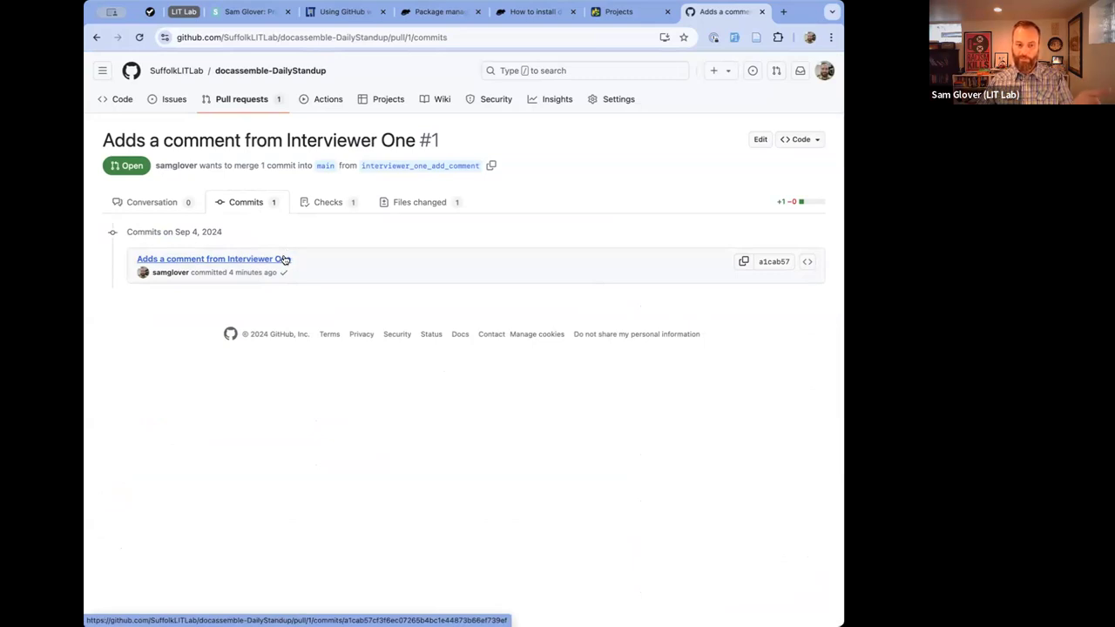
click(328, 209)
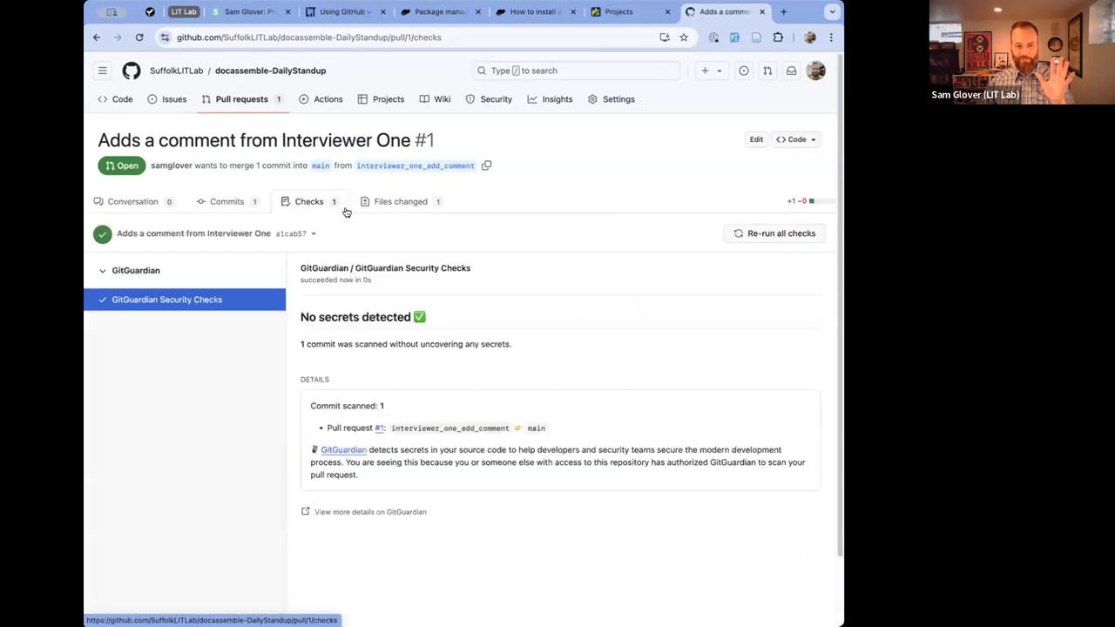
click(414, 203)
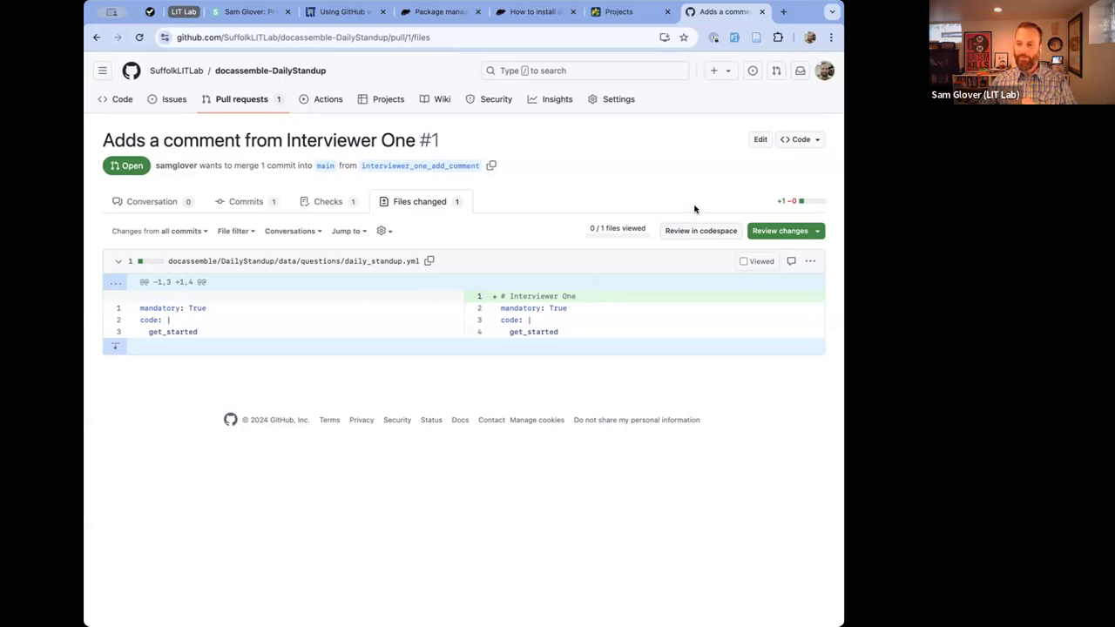
Draft the overall review comment "LGTM" for the pull request, try to mark it as Approve, and close the review form.
click(771, 231)
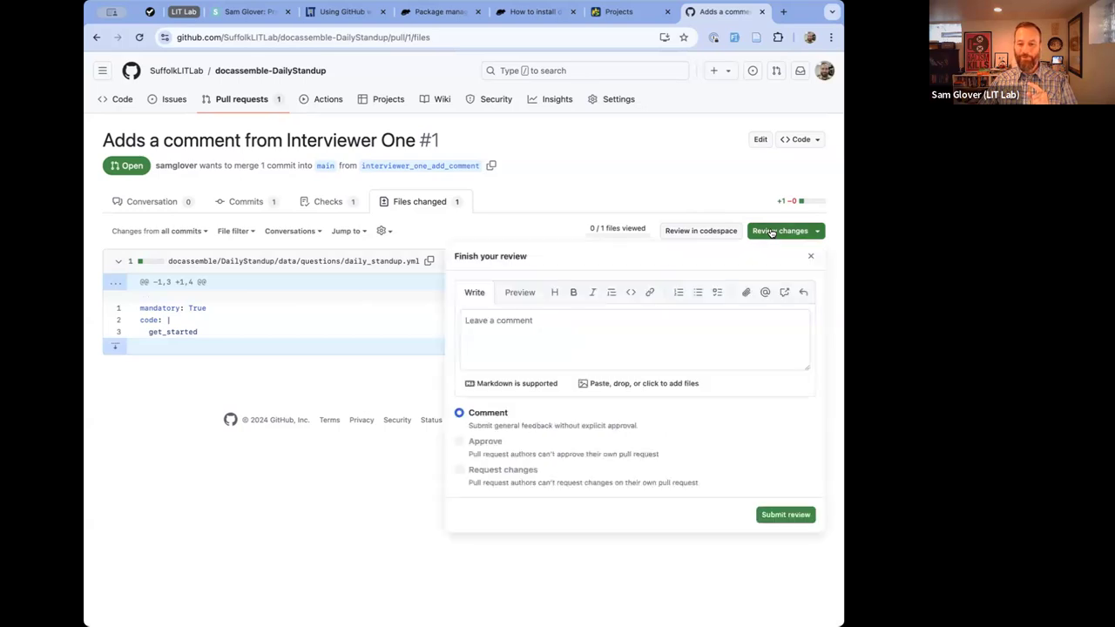
click(529, 333)
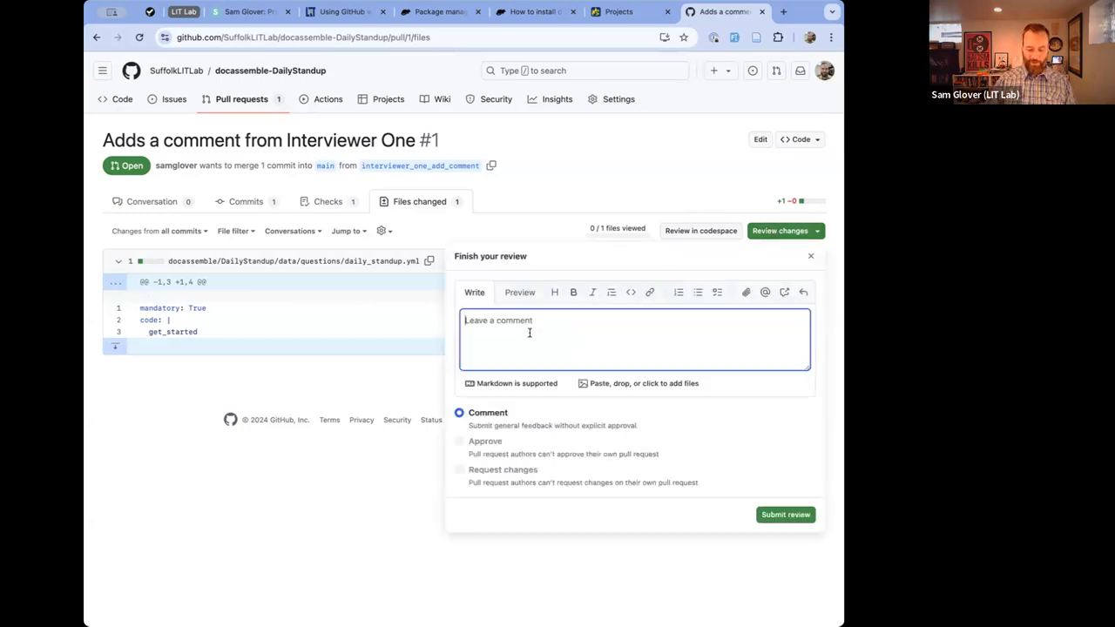
text(LGTM)
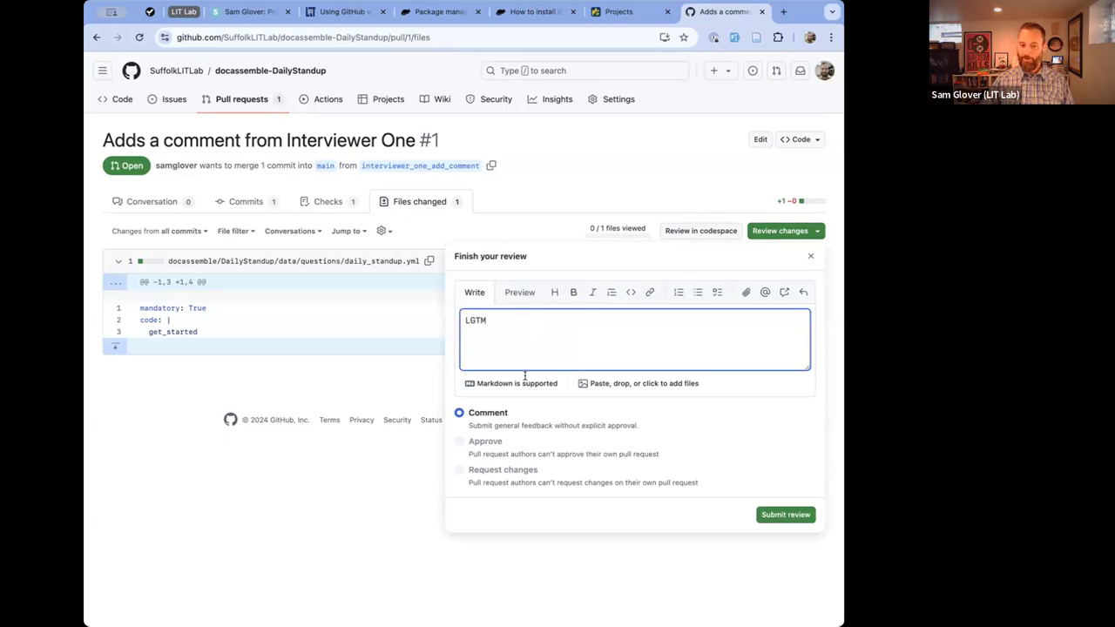
click(459, 443)
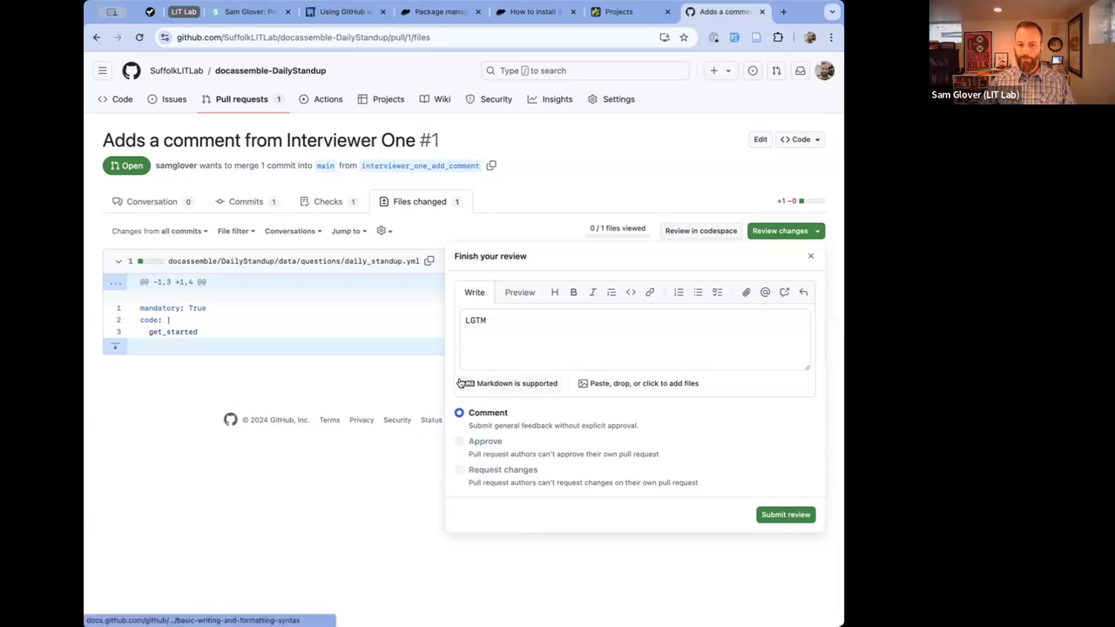
click(430, 385)
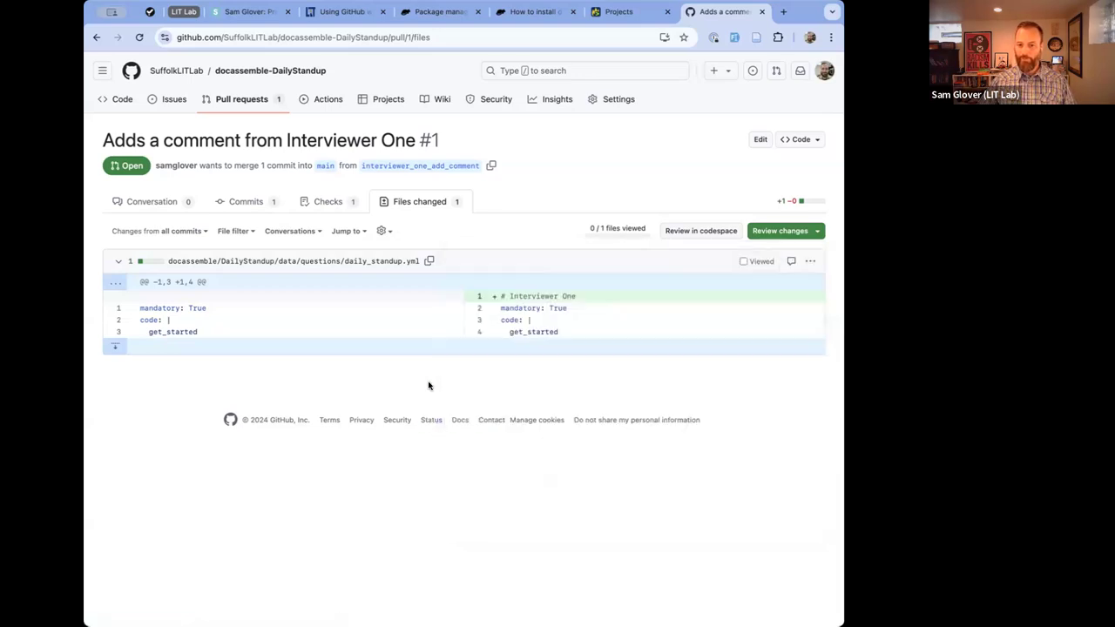
Write the comment "Not a helpful comment. Please consider revising!" on the added line 1 of daily_standup.yml.
click(479, 297)
right_click(479, 298)
key(Escape)
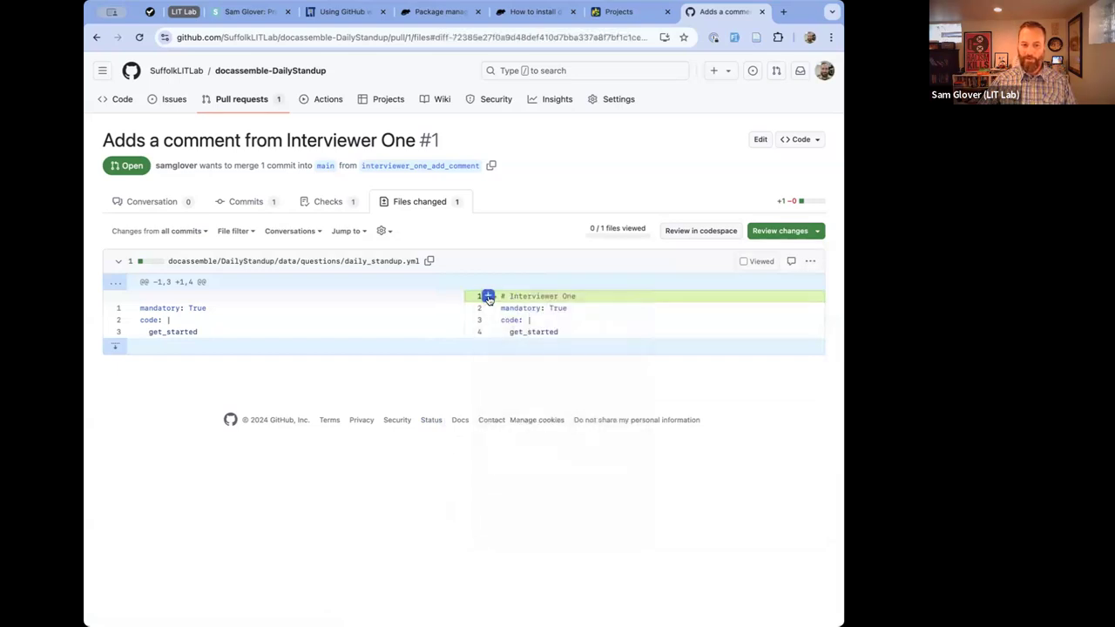
click(489, 297)
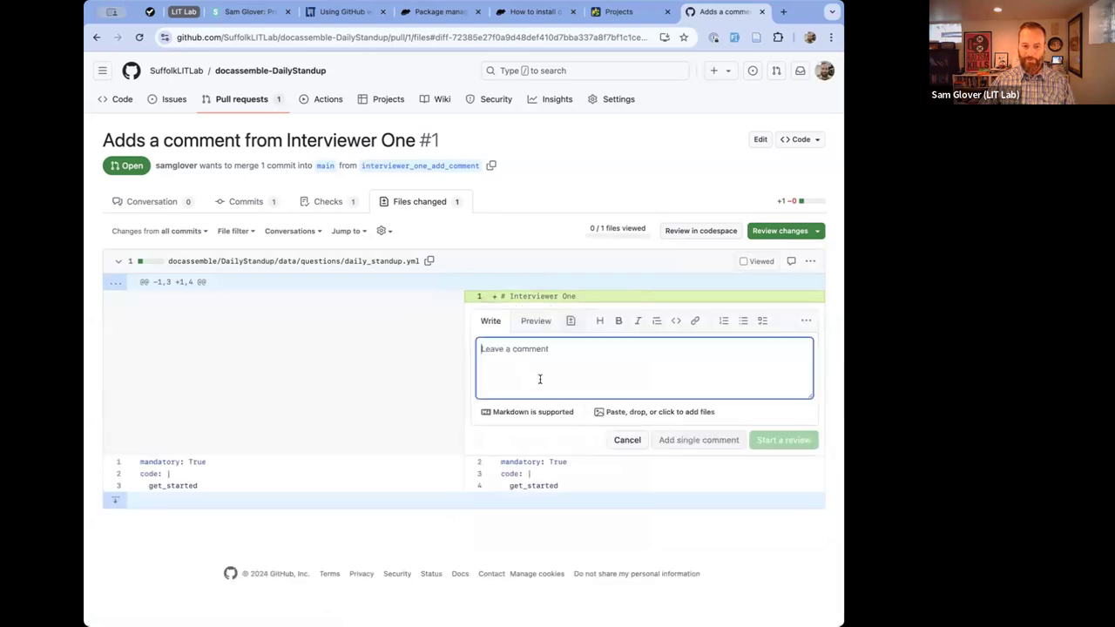
text(Not a he)
text(lpful comment. P)
text(lease consider rev)
text(vsing)
key(BackSpace)
text(ising!)
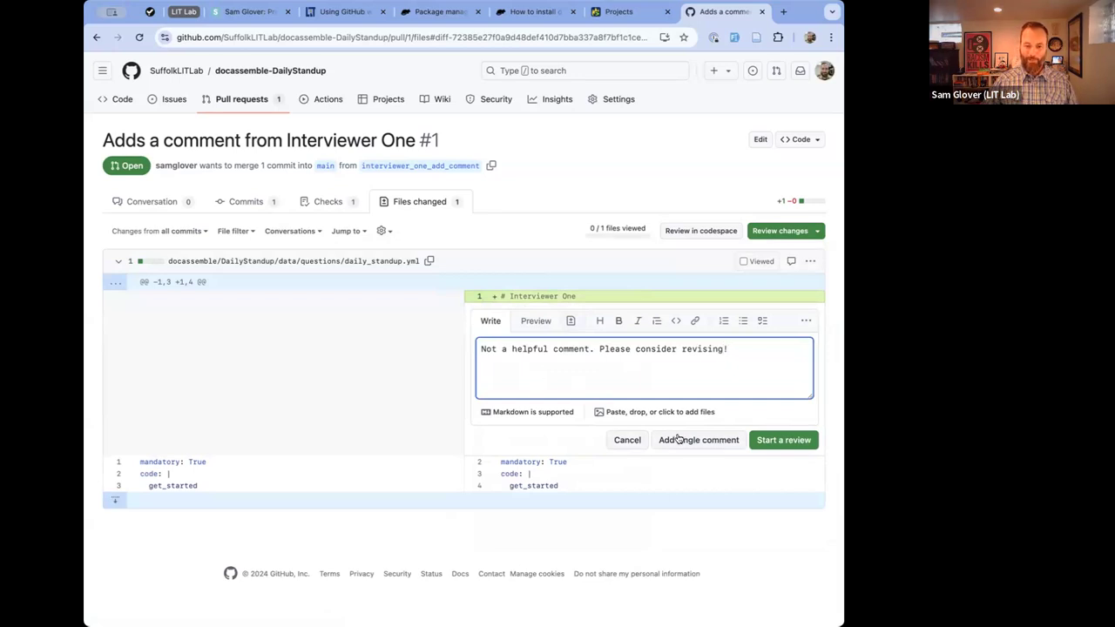
Start a review with the line comment and submit it together with the overall comment.
click(791, 443)
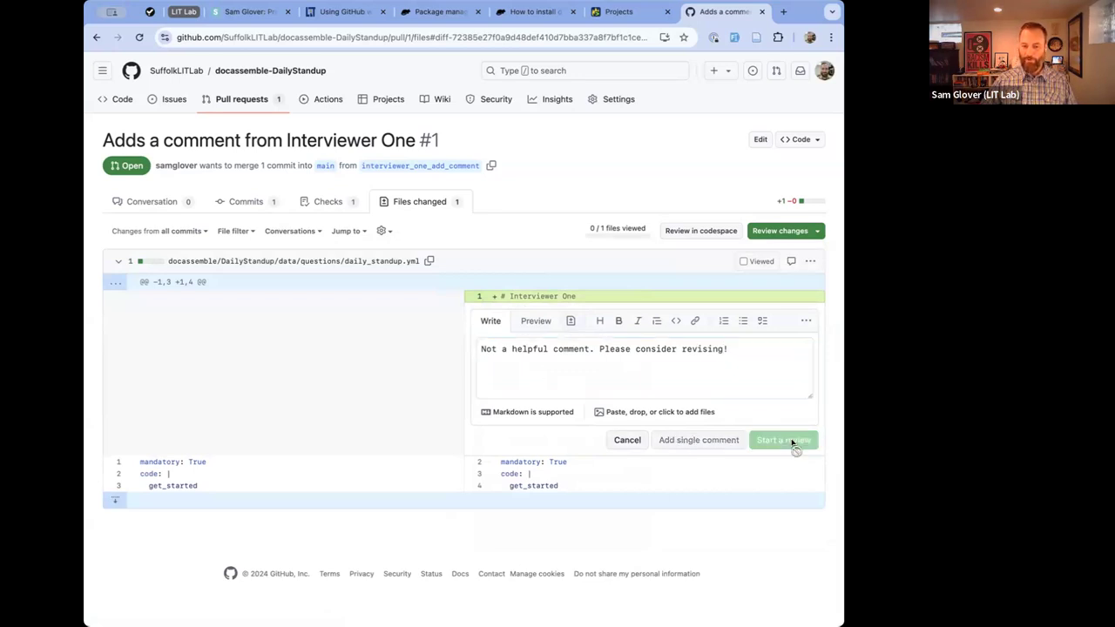
click(770, 233)
click(774, 516)
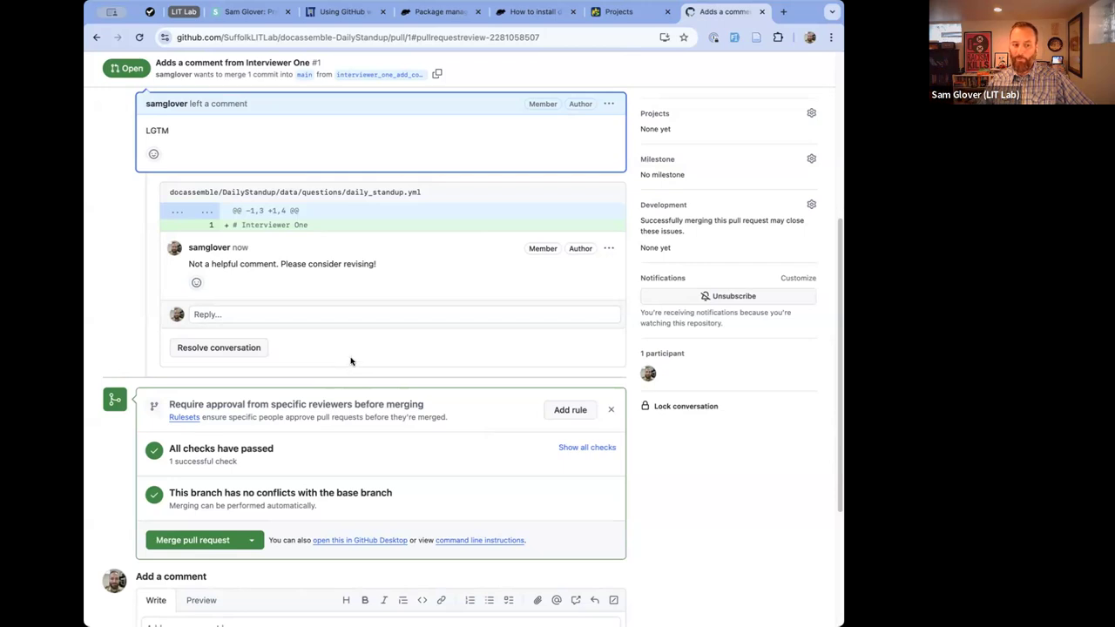
Merge Interviewer One's pull request into main and delete the interviewer_one_add_comment branch.
scroll(347, 364, down, 3)
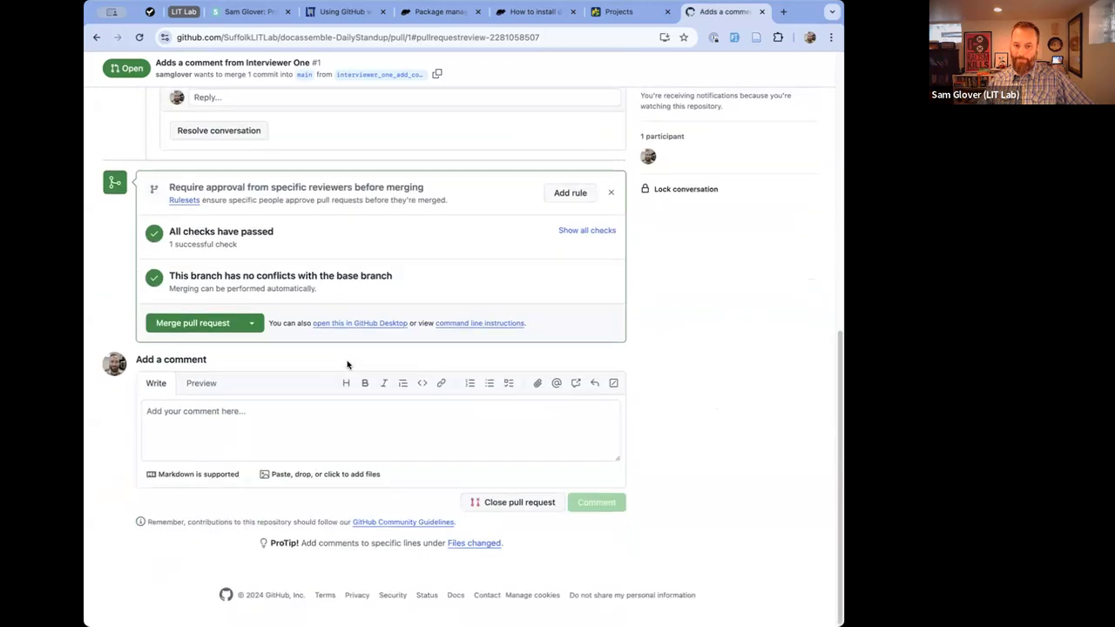
click(179, 323)
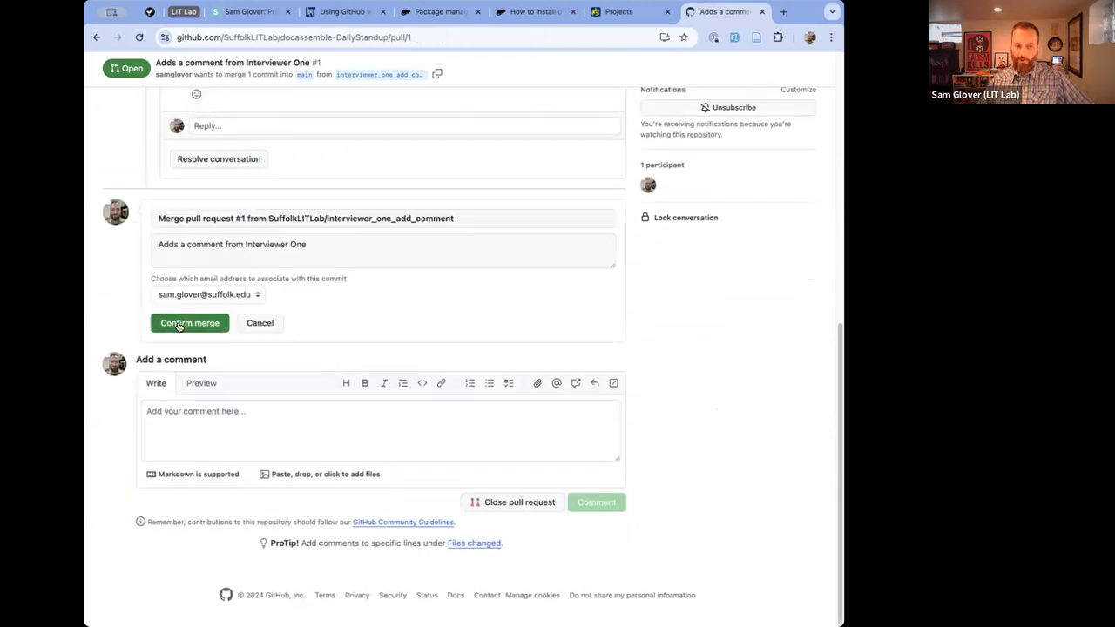
click(185, 323)
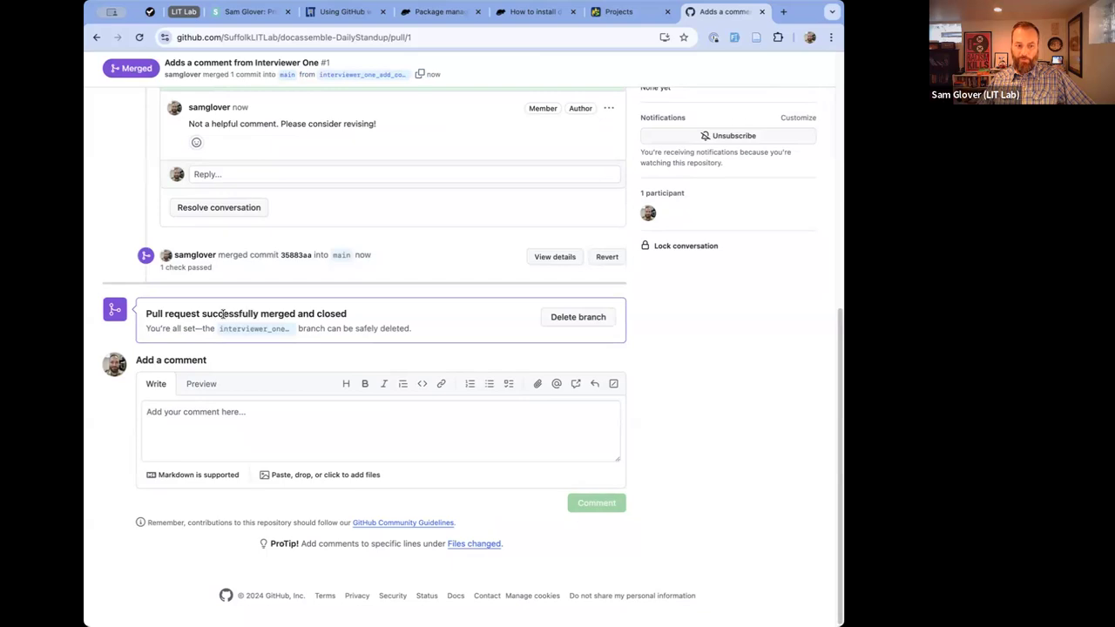
click(572, 318)
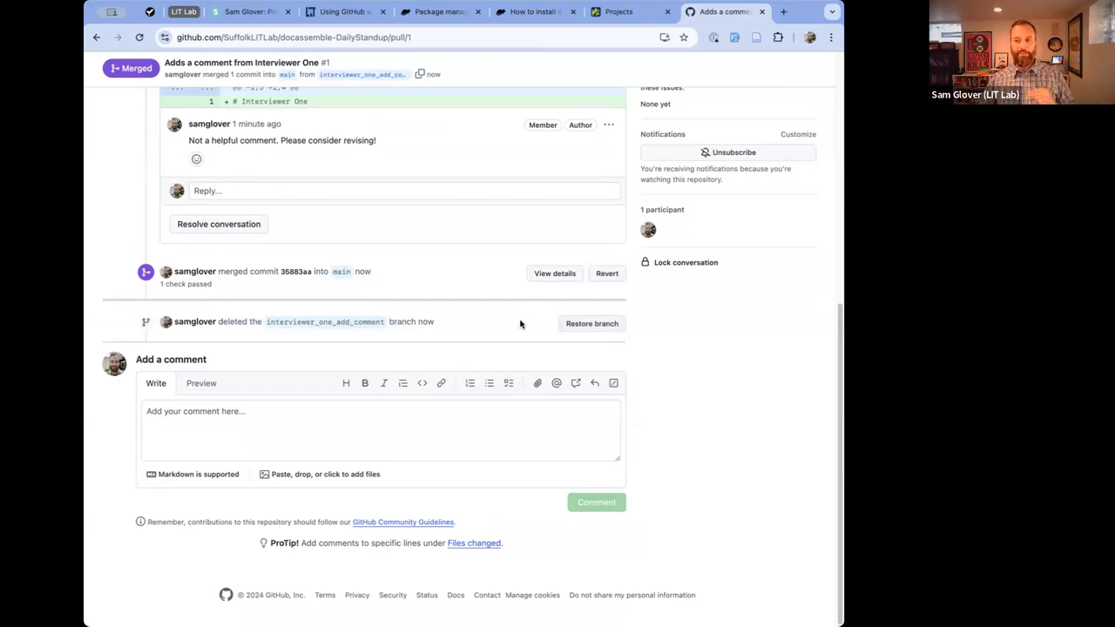
Go to the repository's pull requests and list the closed ones.
scroll(488, 330, up, 5)
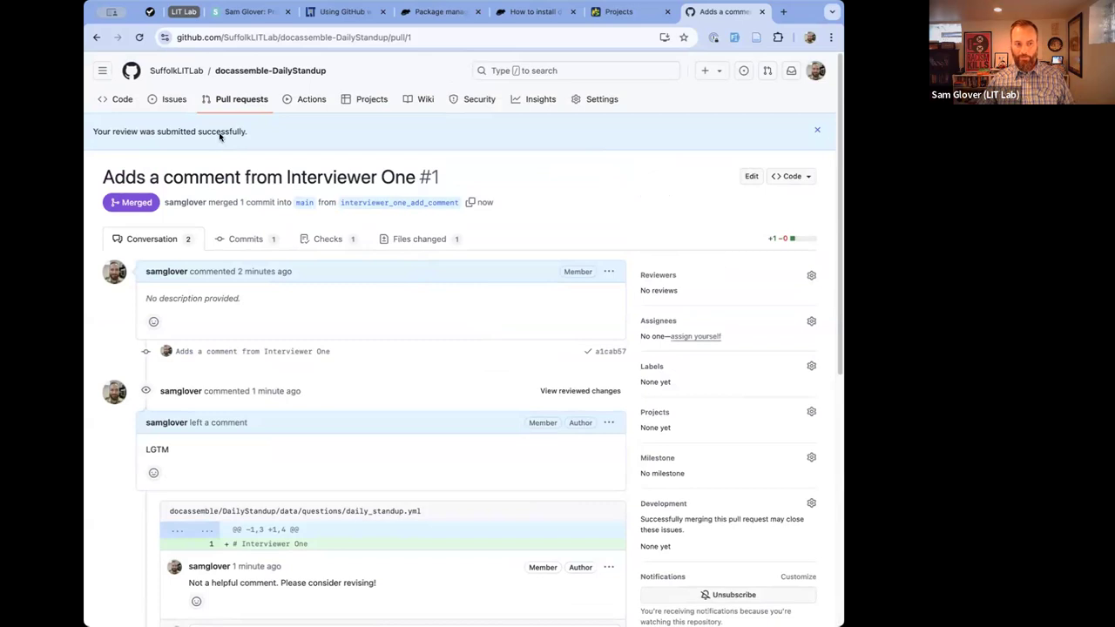
click(228, 97)
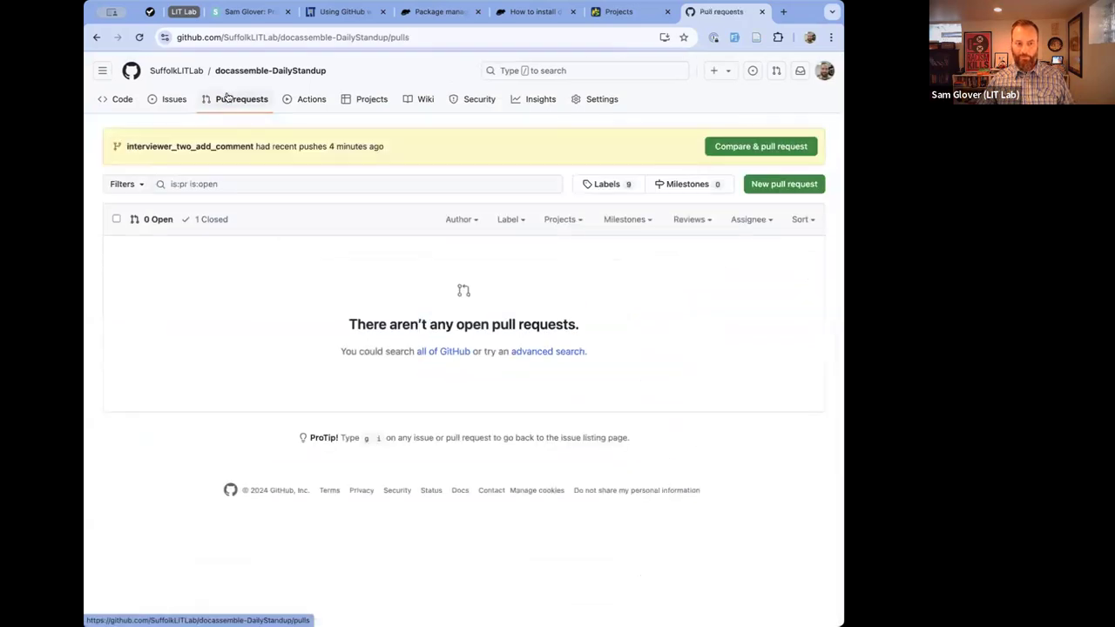
click(209, 222)
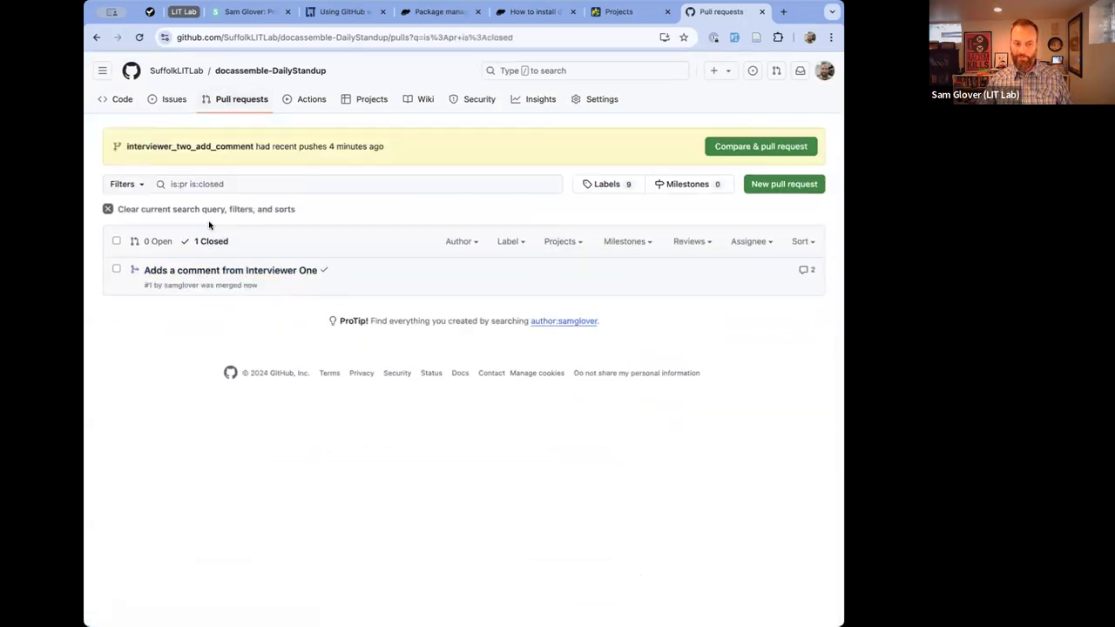
Check the repository's remaining branches in both the full list and the overview.
click(118, 99)
click(217, 222)
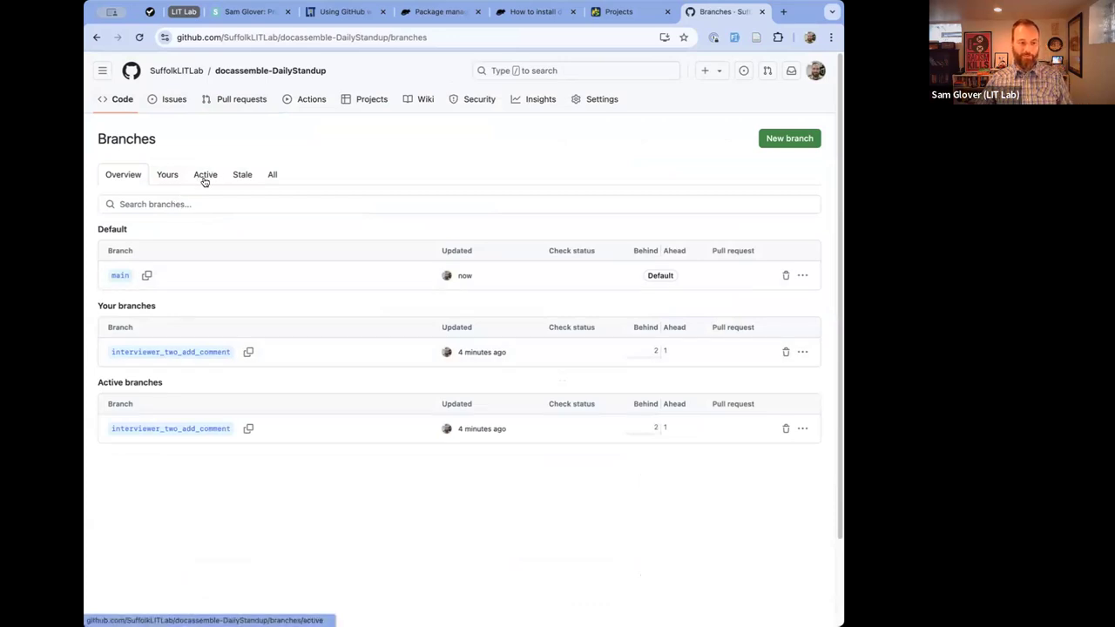
click(273, 176)
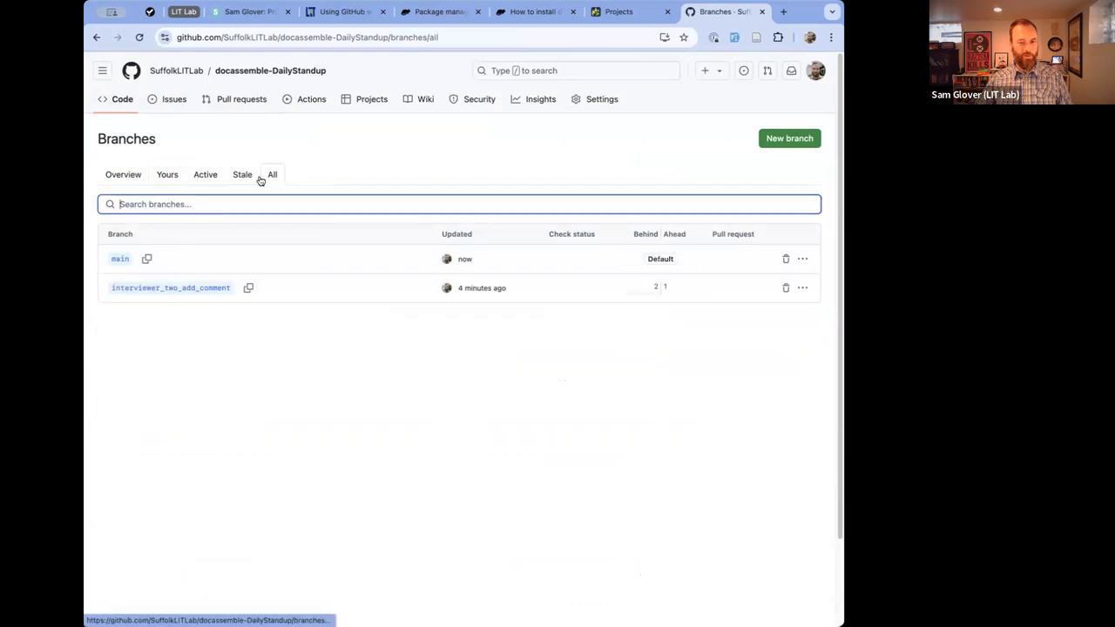
click(122, 178)
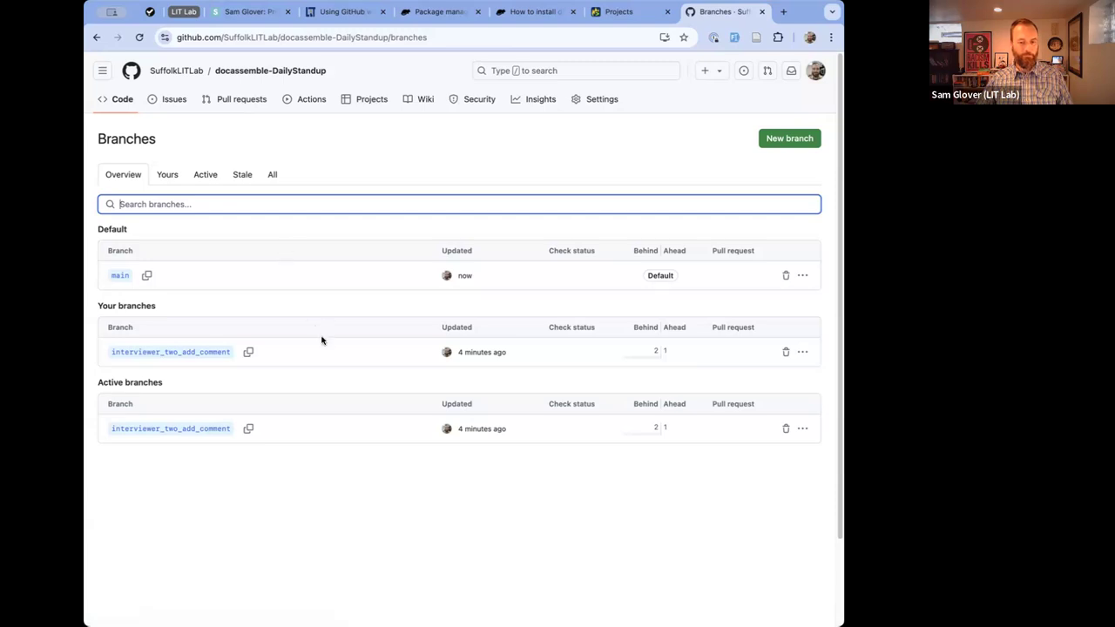
Open the closed Interviewer One pull request and review its conversation and changed files.
click(255, 100)
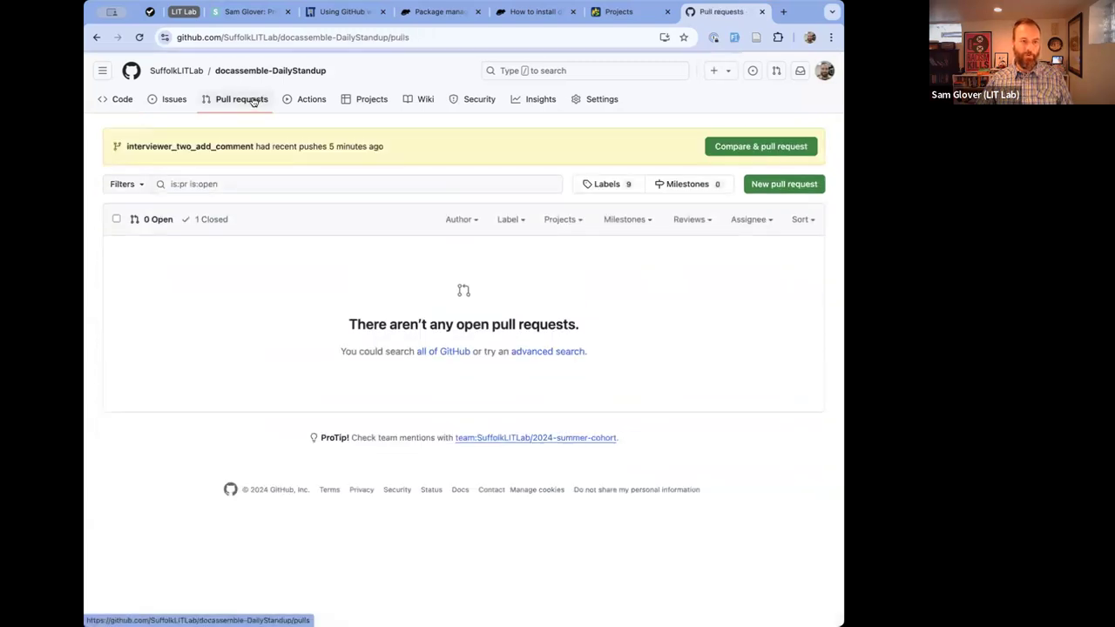
click(218, 221)
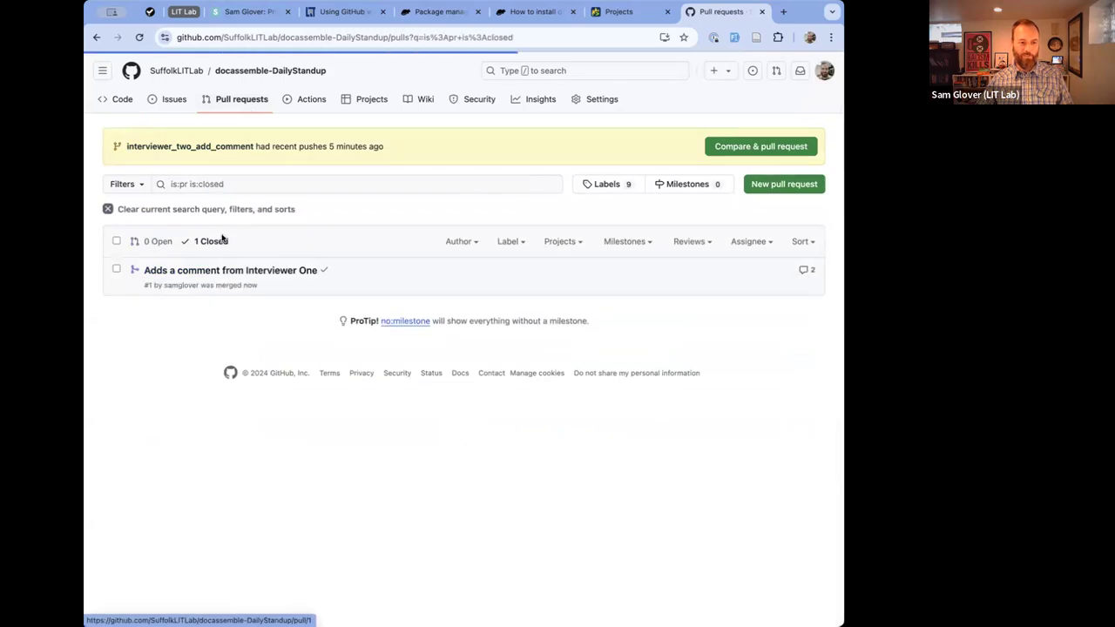
click(224, 271)
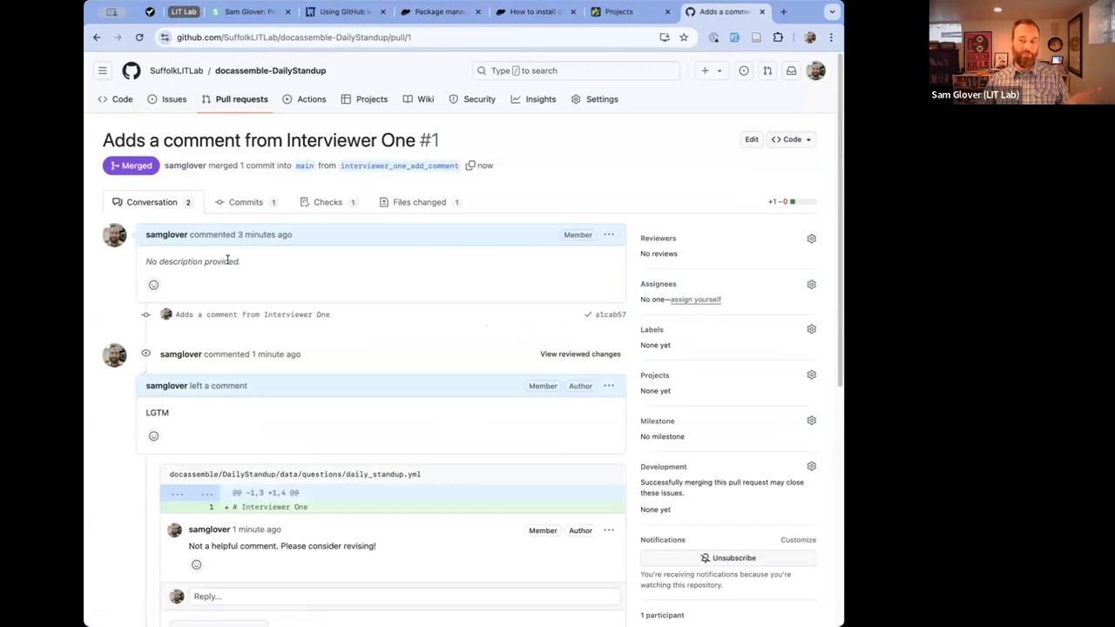
scroll(229, 260, down, 5)
scroll(229, 261, up, 5)
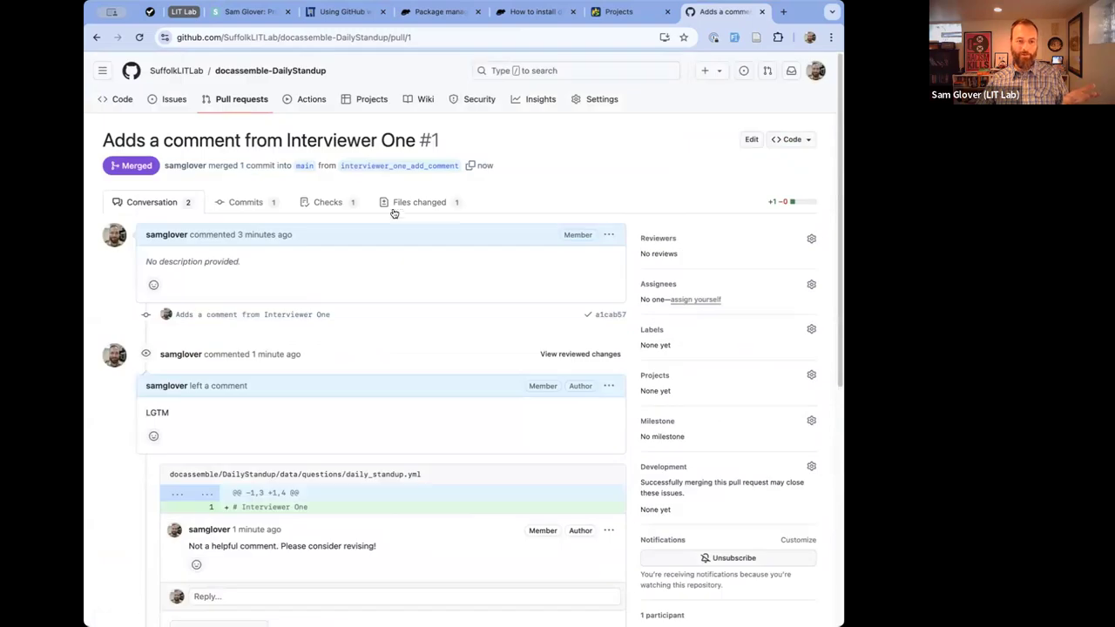
click(410, 204)
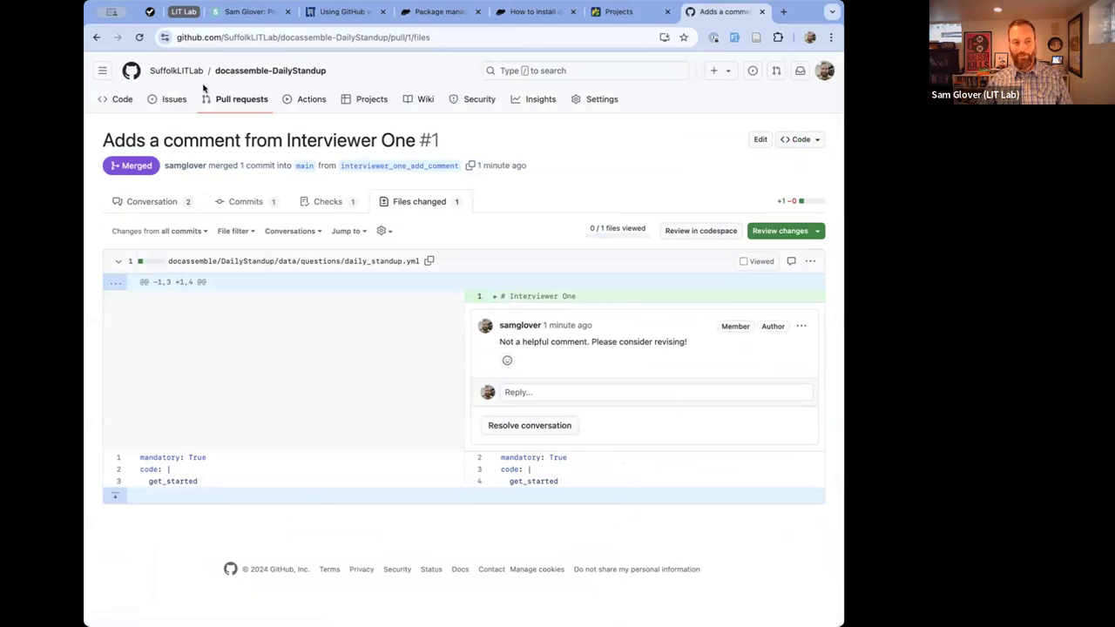
Create the pull request "Adds a comment from Interviewer Two" to merge interviewer_two_add_comment into main.
click(123, 99)
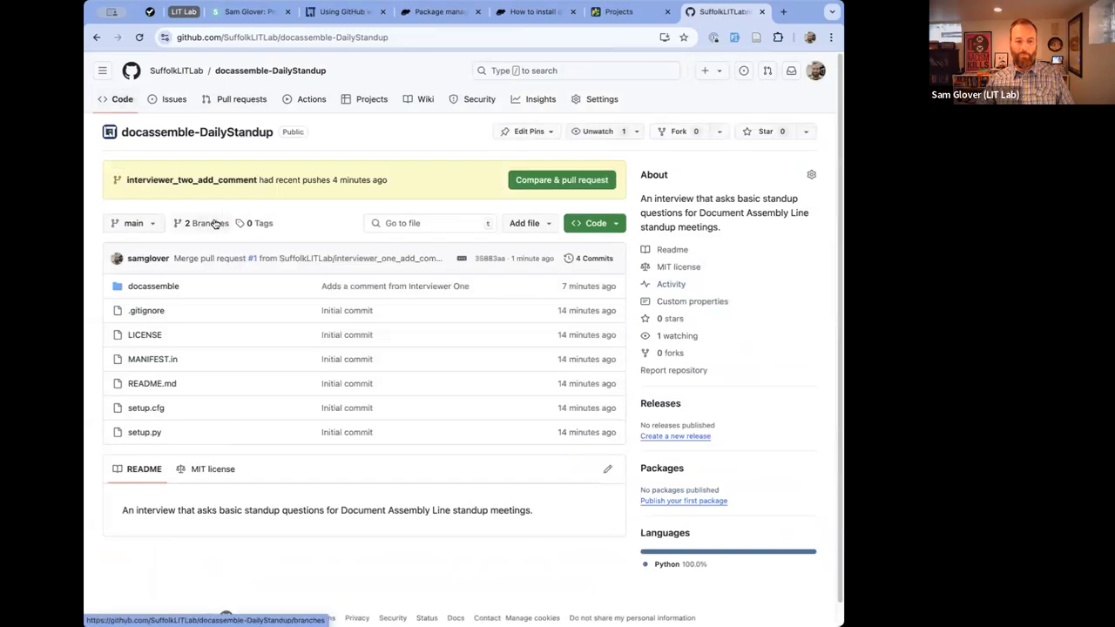
click(541, 178)
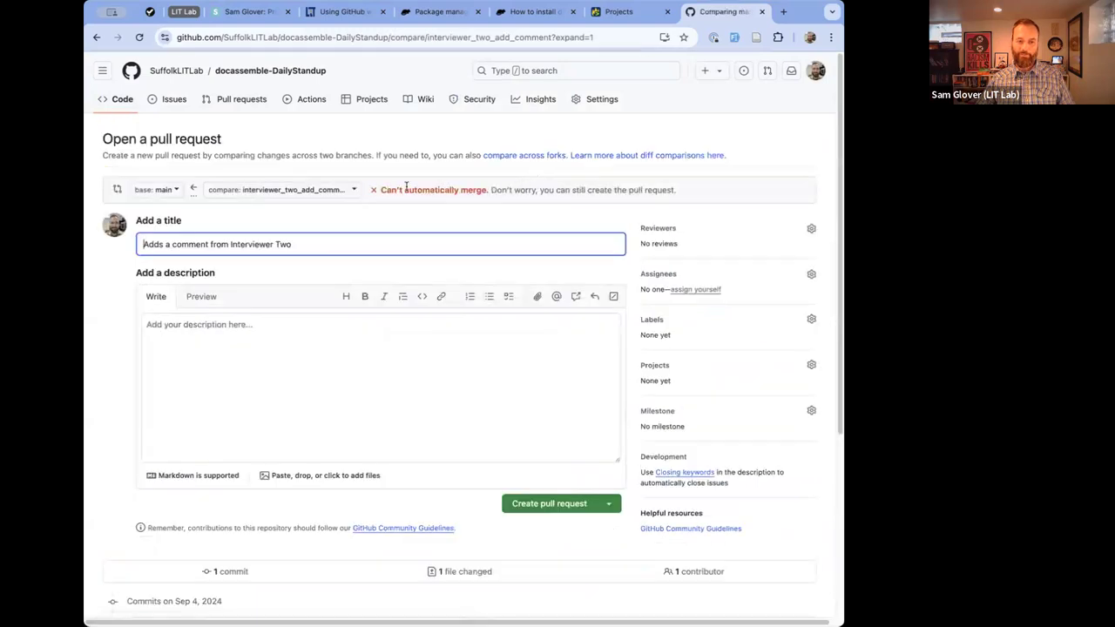
drag(376, 189, 682, 185)
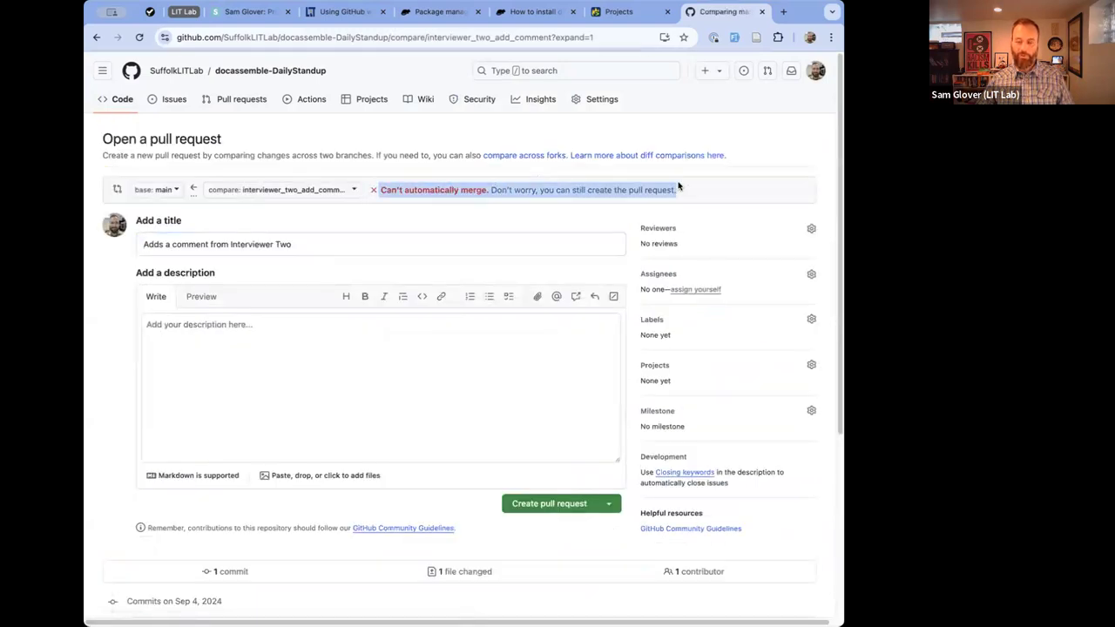
click(680, 188)
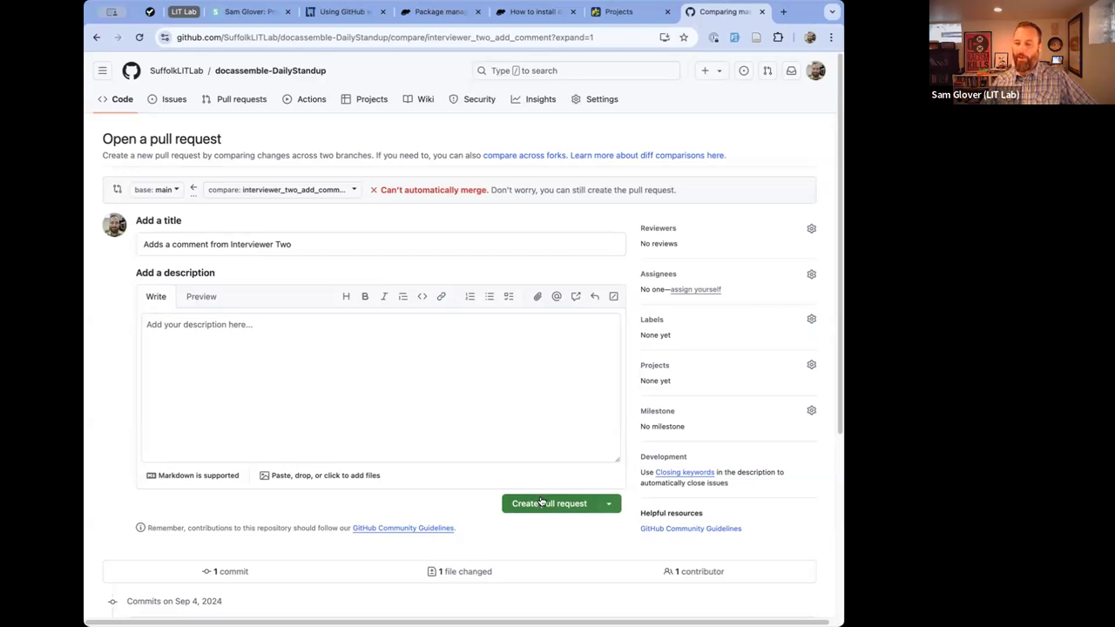
click(542, 503)
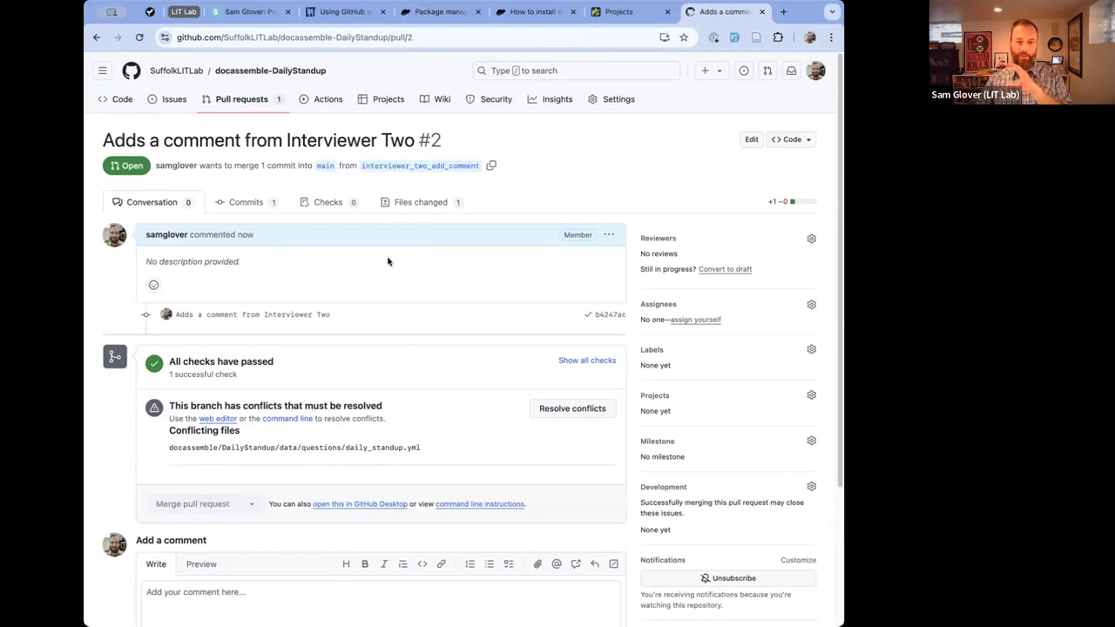
Review the commits and changed files of the Interviewer Two pull request, and return to its conversation.
click(233, 203)
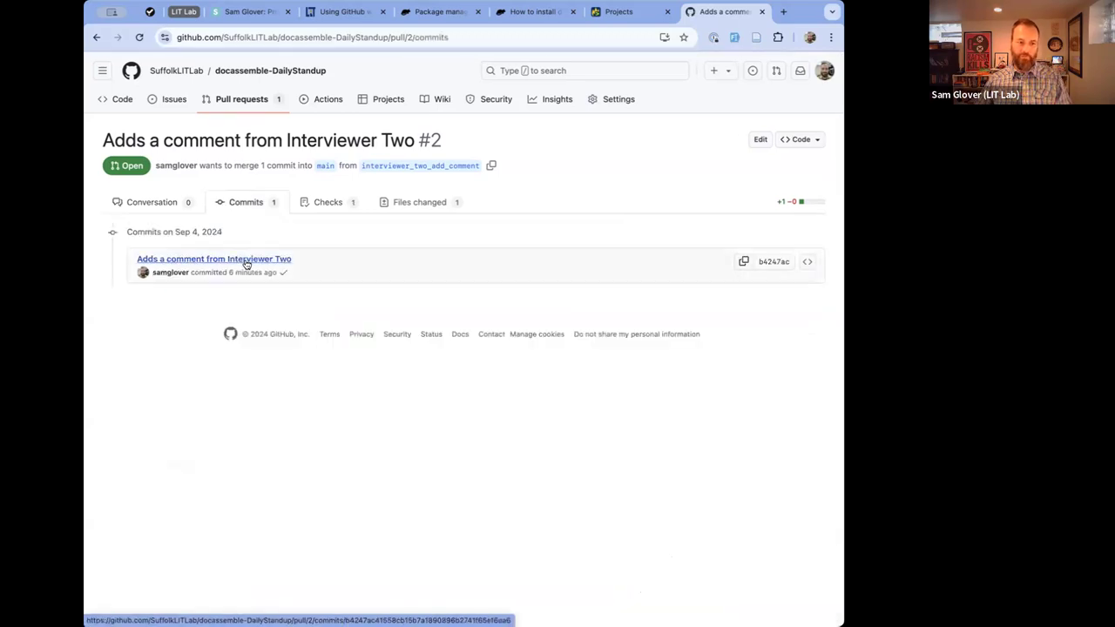
click(413, 204)
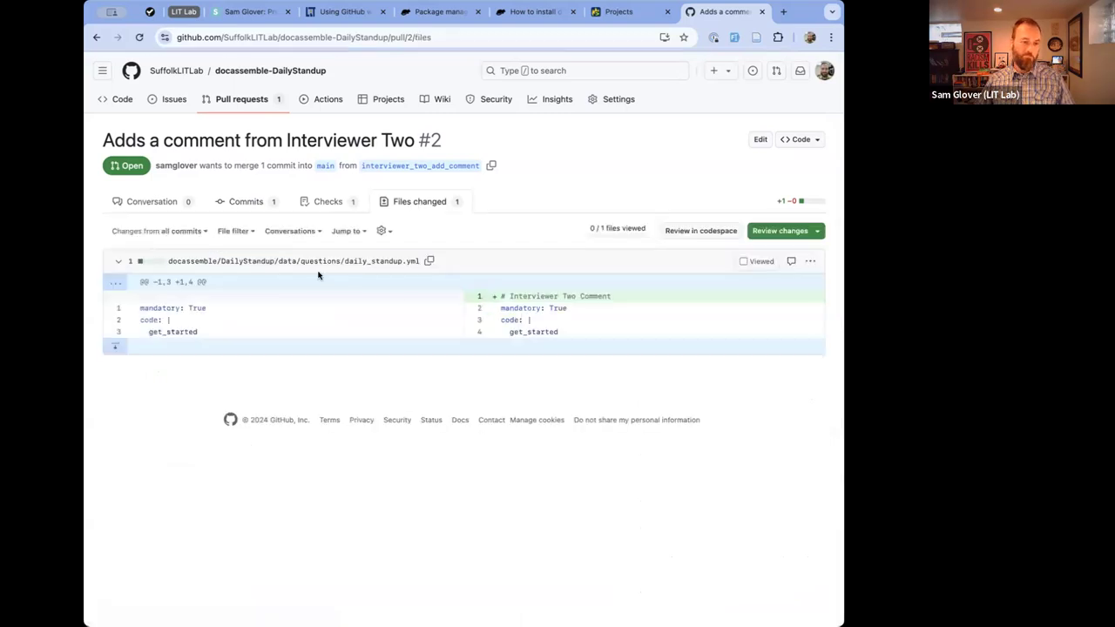
click(172, 201)
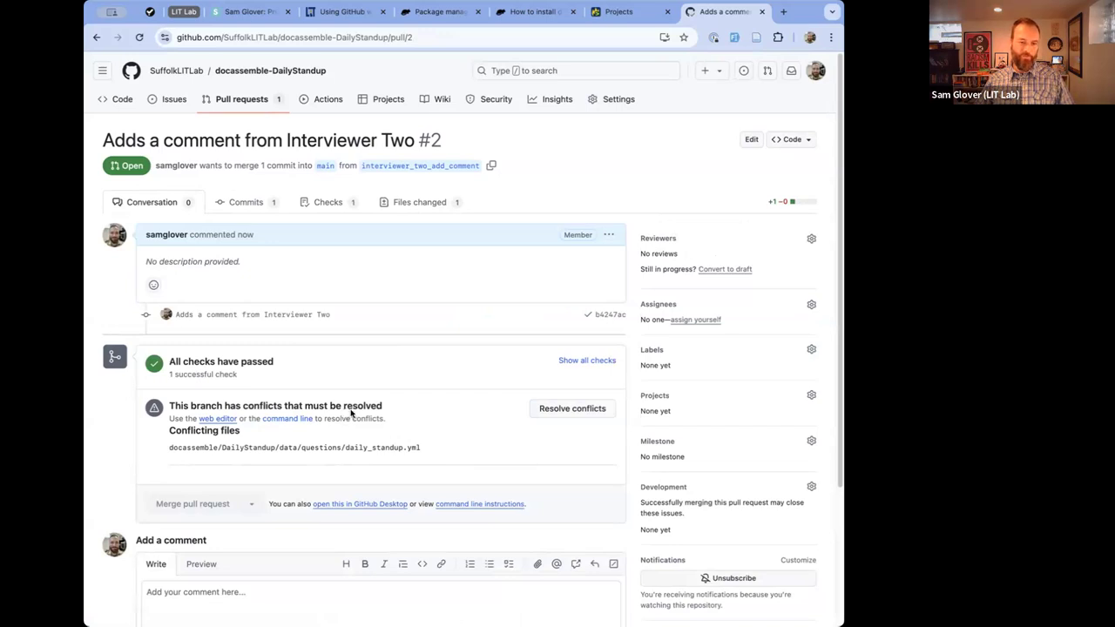
Start resolving the pull request's conflicts and examine the conflicting lines 1 to 5 of daily_standup.yml.
click(564, 410)
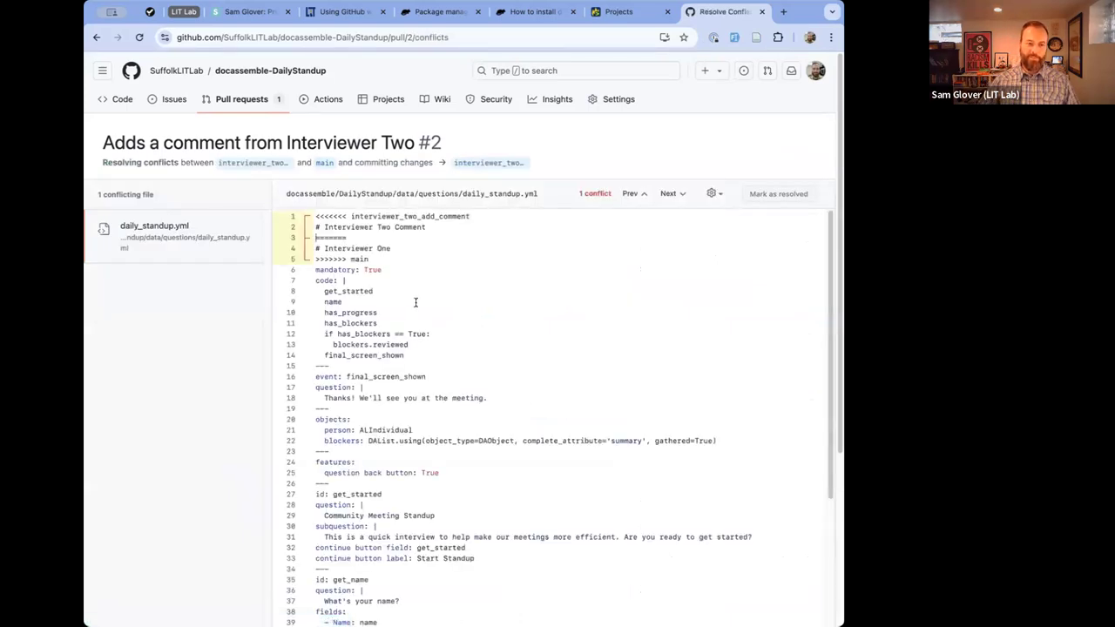
drag(373, 237, 320, 216)
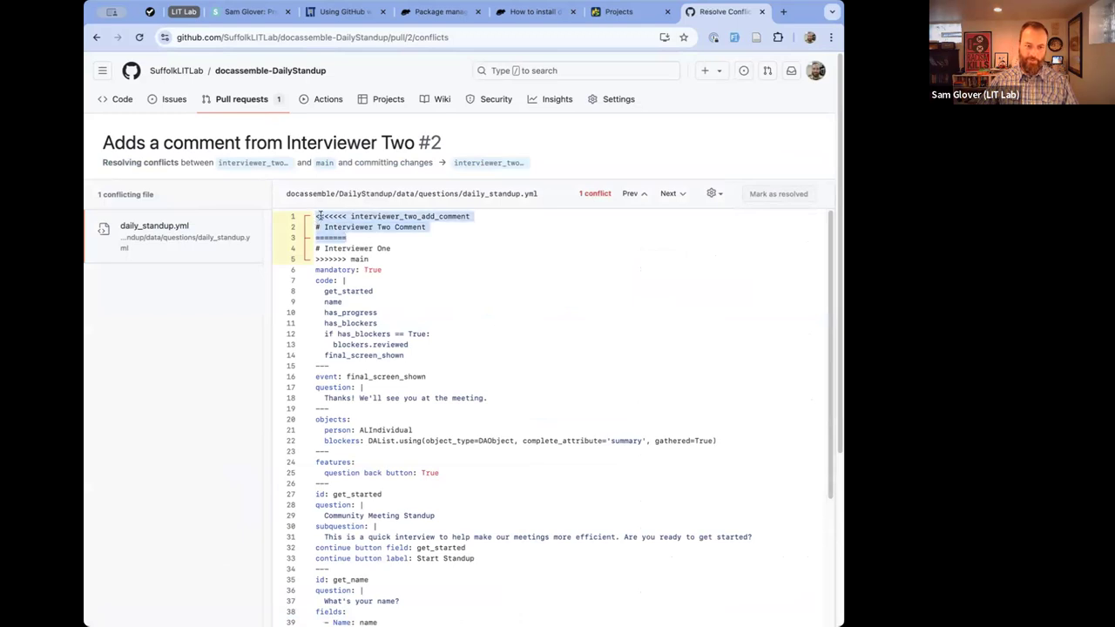
double_click(320, 216)
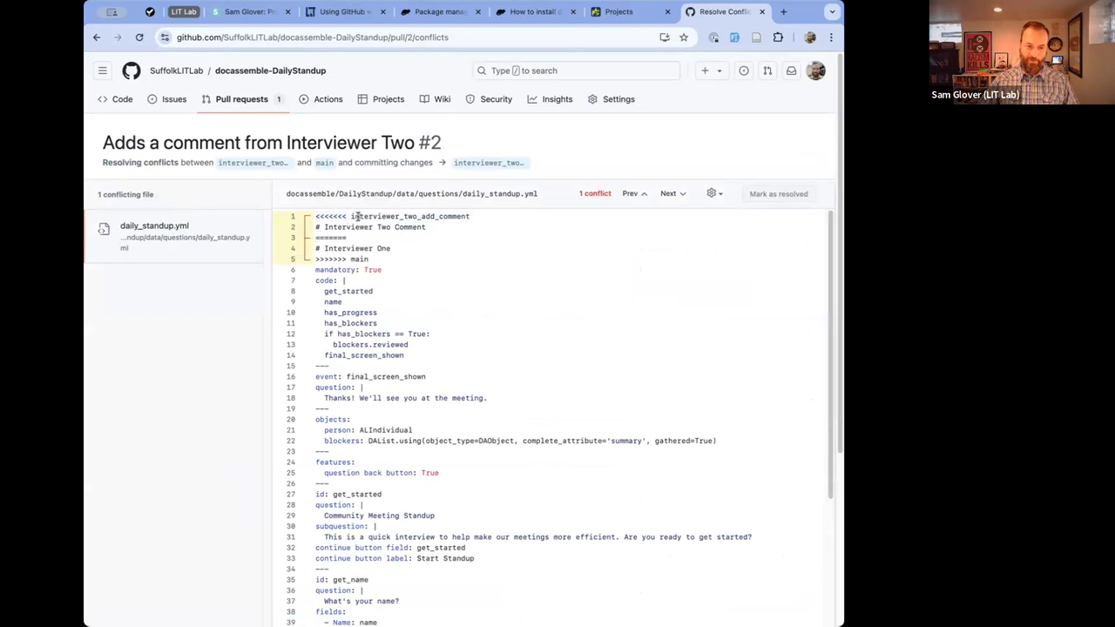
double_click(358, 216)
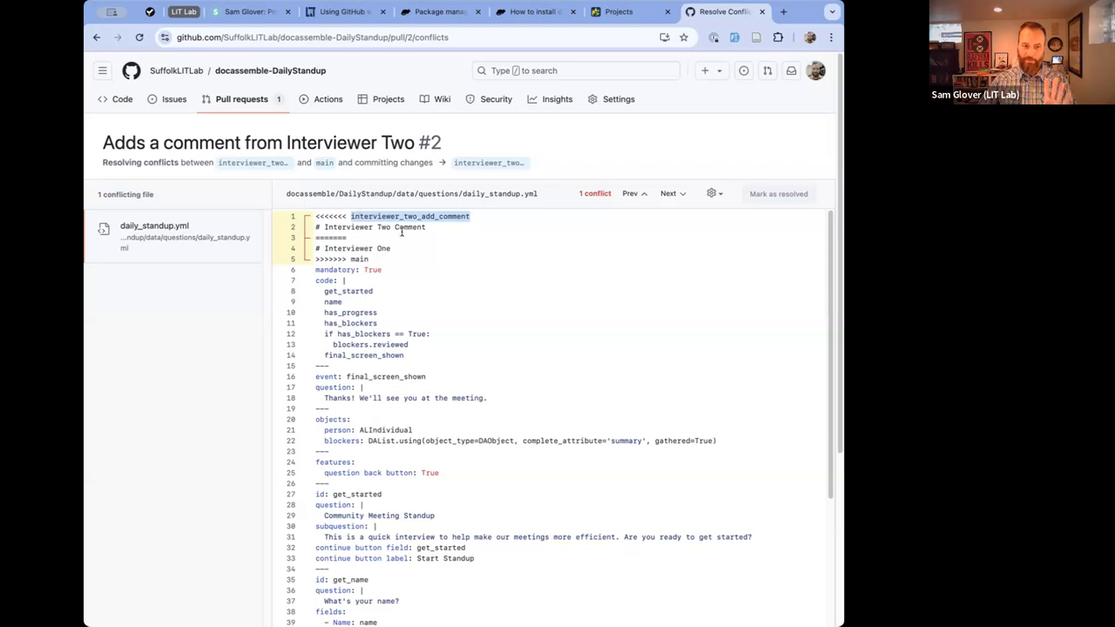
drag(435, 228, 395, 248)
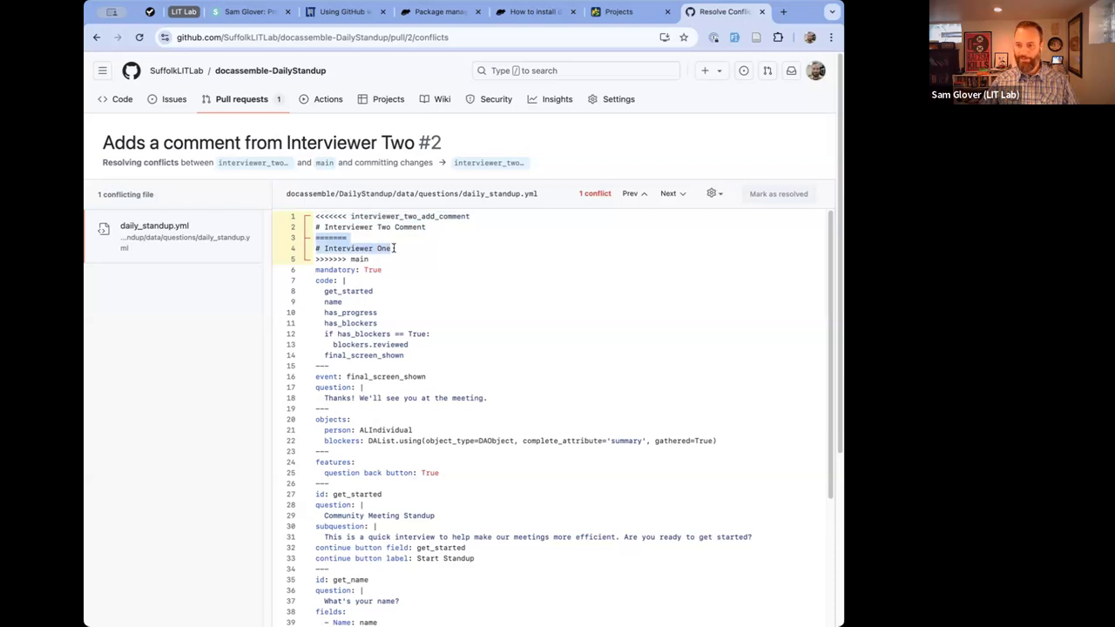
click(395, 248)
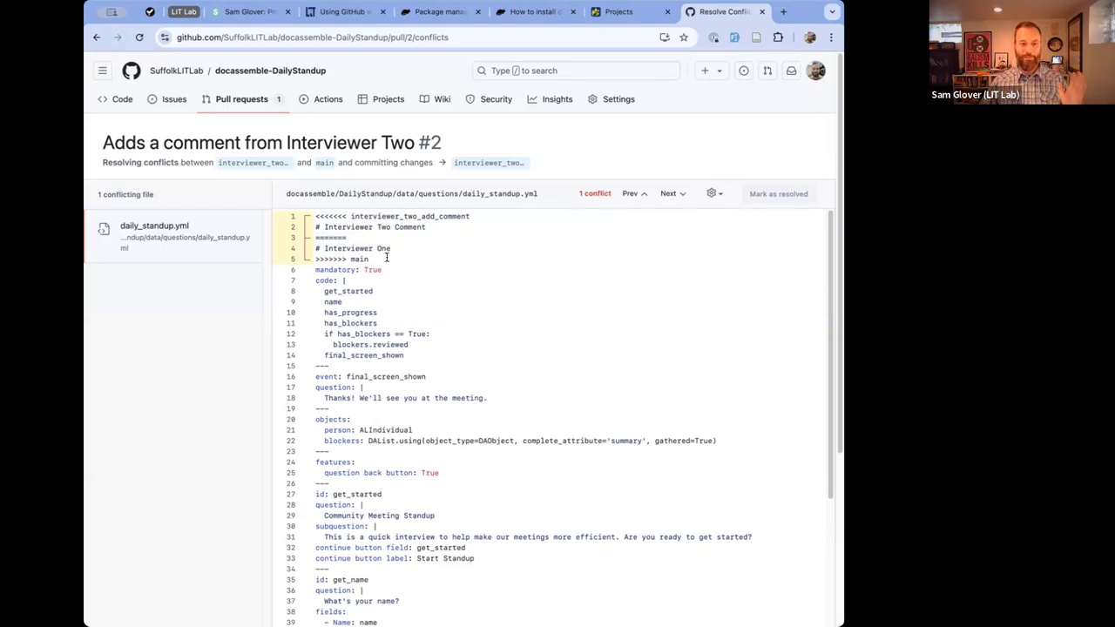
Delete the "=======" separator, the "# Interviewer One" comment and the ">>>>>>> main" marker from daily_standup.yml.
drag(387, 258, 316, 237)
key(BackSpace)
key(BackSpace)
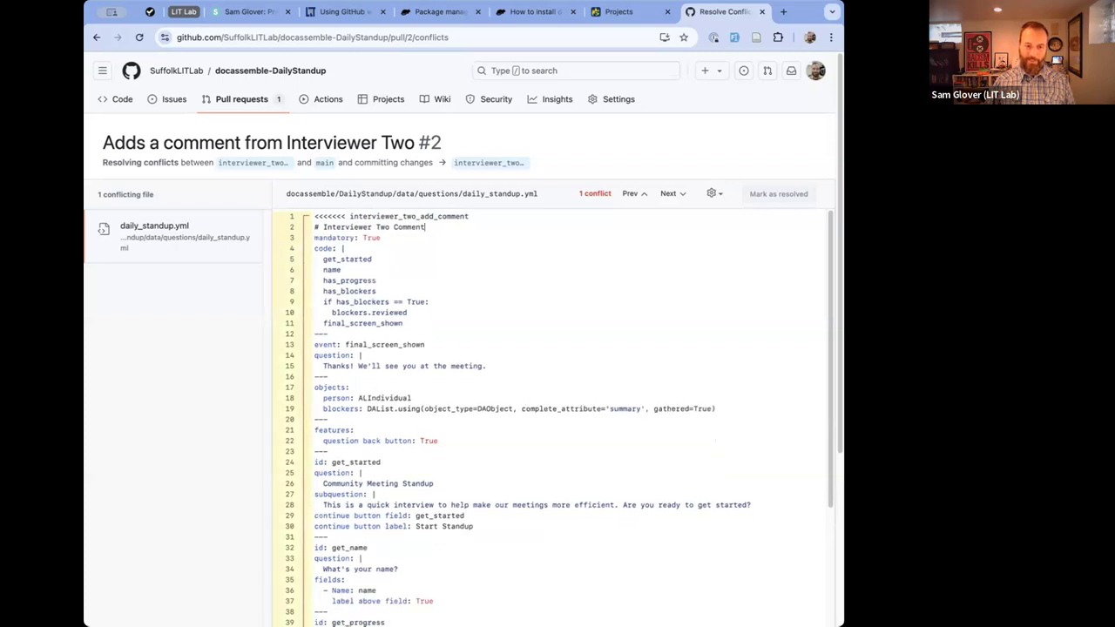
key(super+BackSpace)
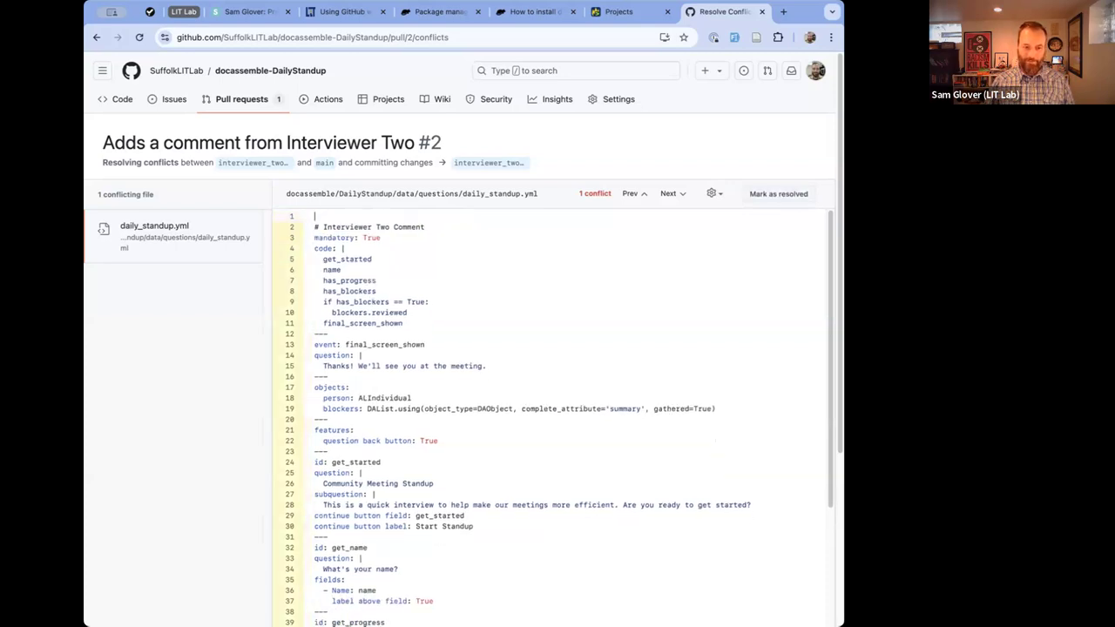
key(Delete)
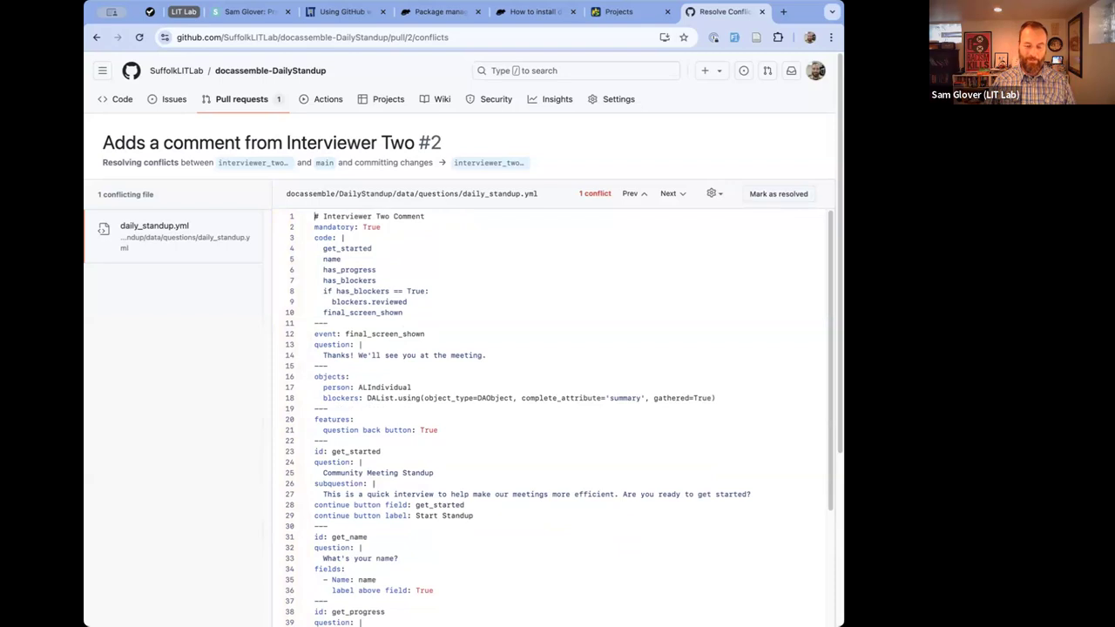
key(super+z)
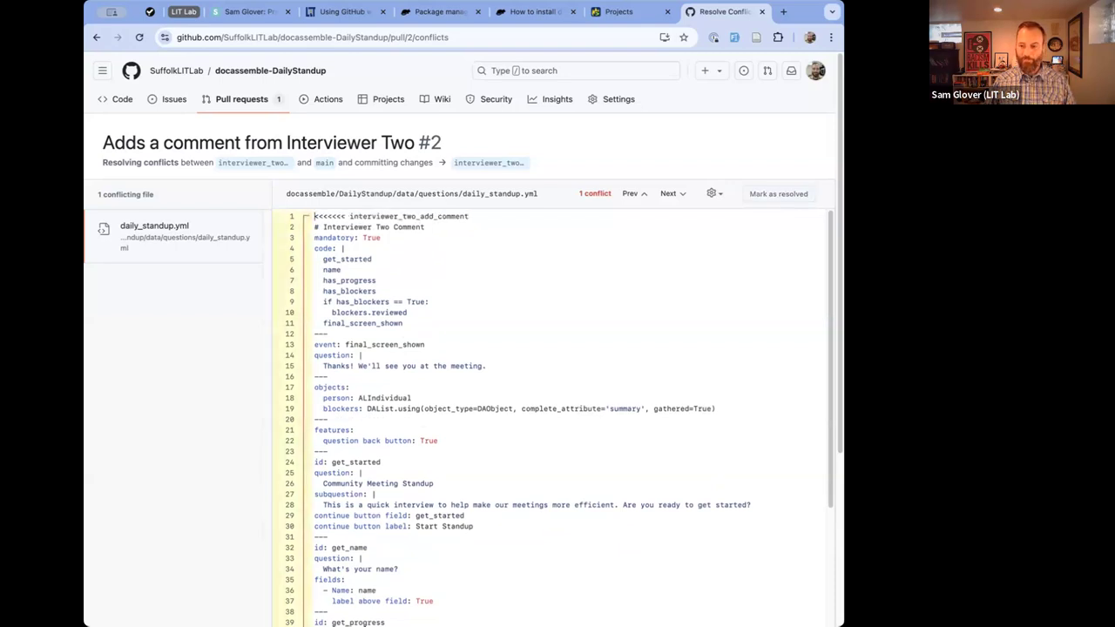
Delete the opening conflict marker line "<<<<<<< interviewer_two_add_comment" from daily_standup.yml.
key(super+shift+Right)
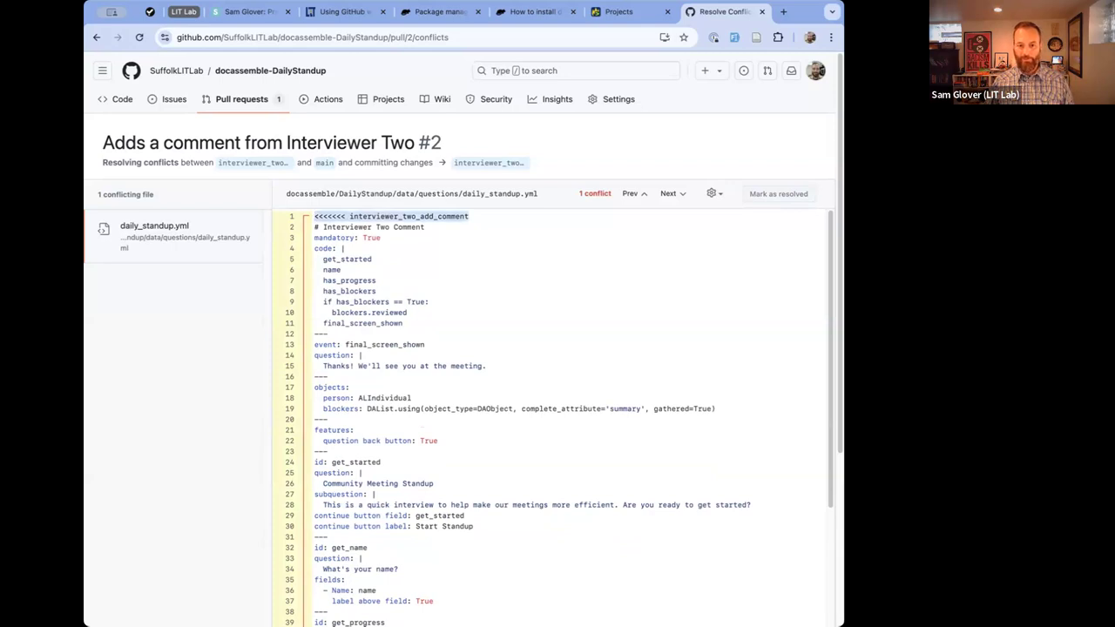
key(BackSpace)
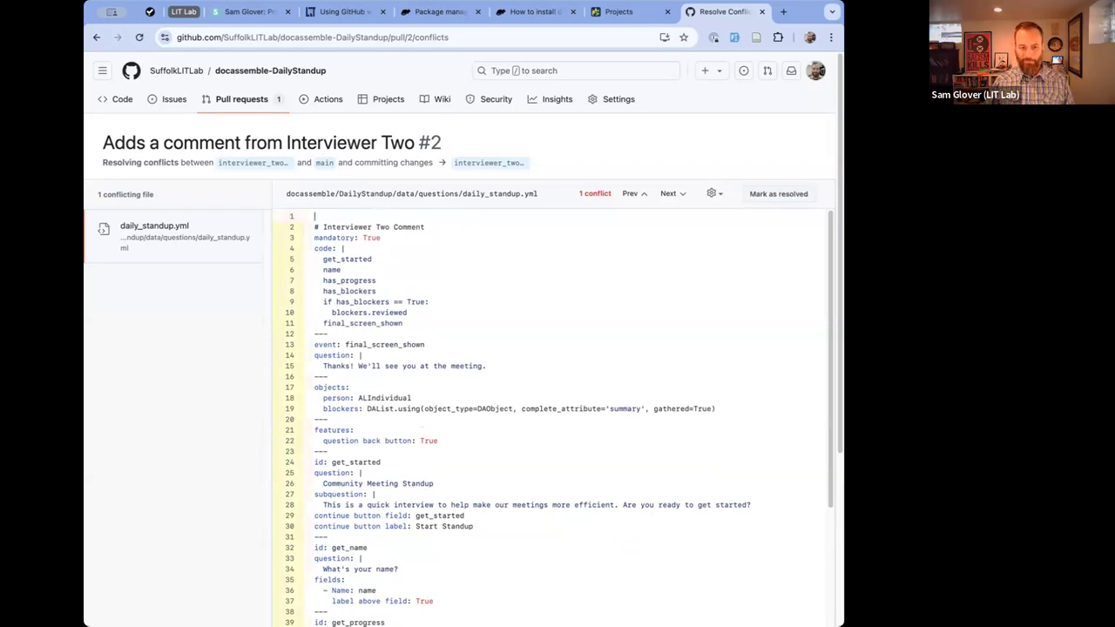
key(Delete)
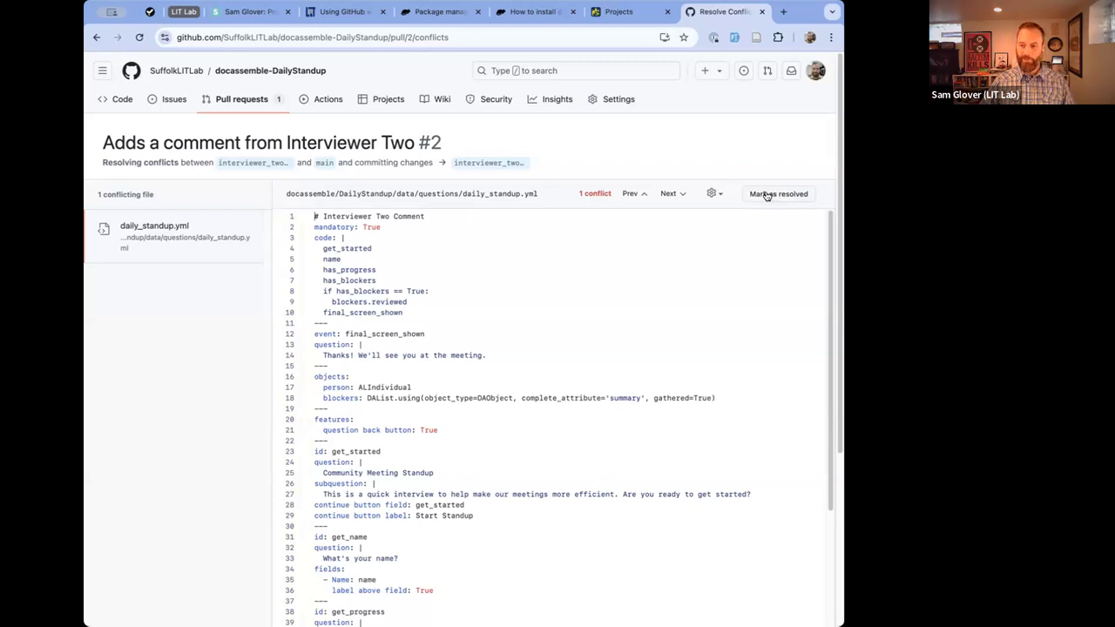
Change the comment on line 1 of daily_standup.yml to "# Interviewer One and Two Comment".
click(375, 216)
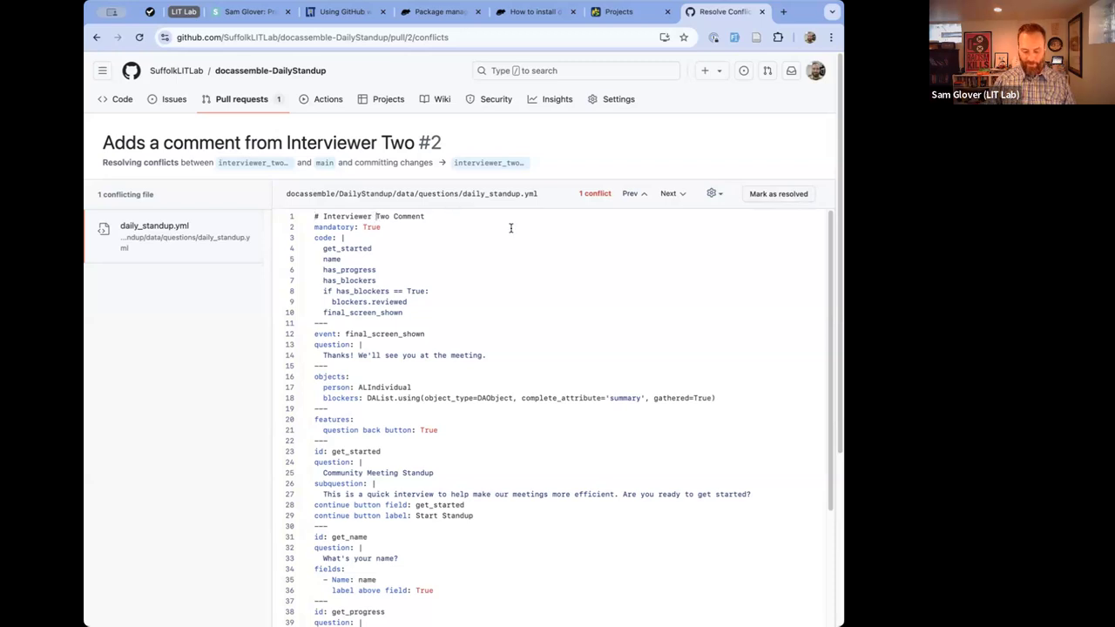
text(One)
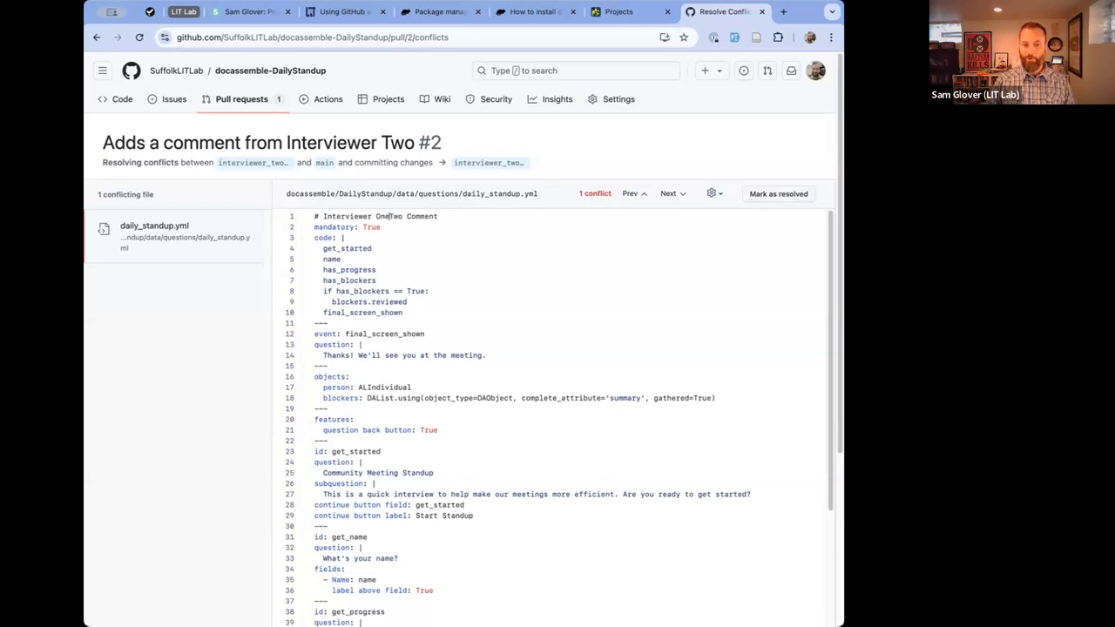
text( and)
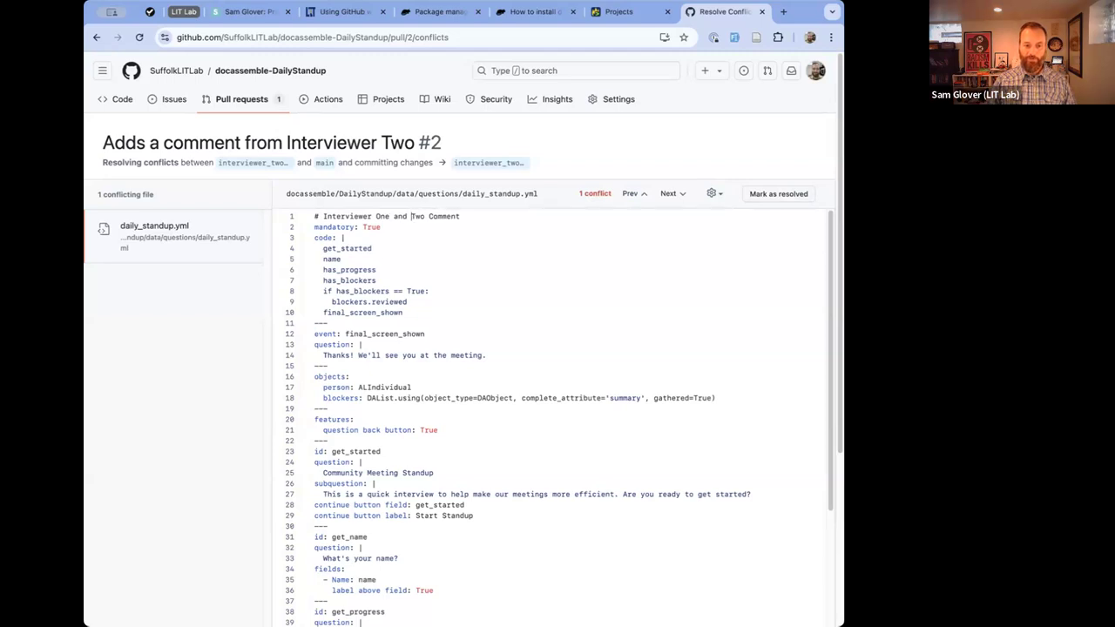
Mark the daily_standup.yml conflict as resolved and commit the merge to the interviewer two branch.
click(784, 195)
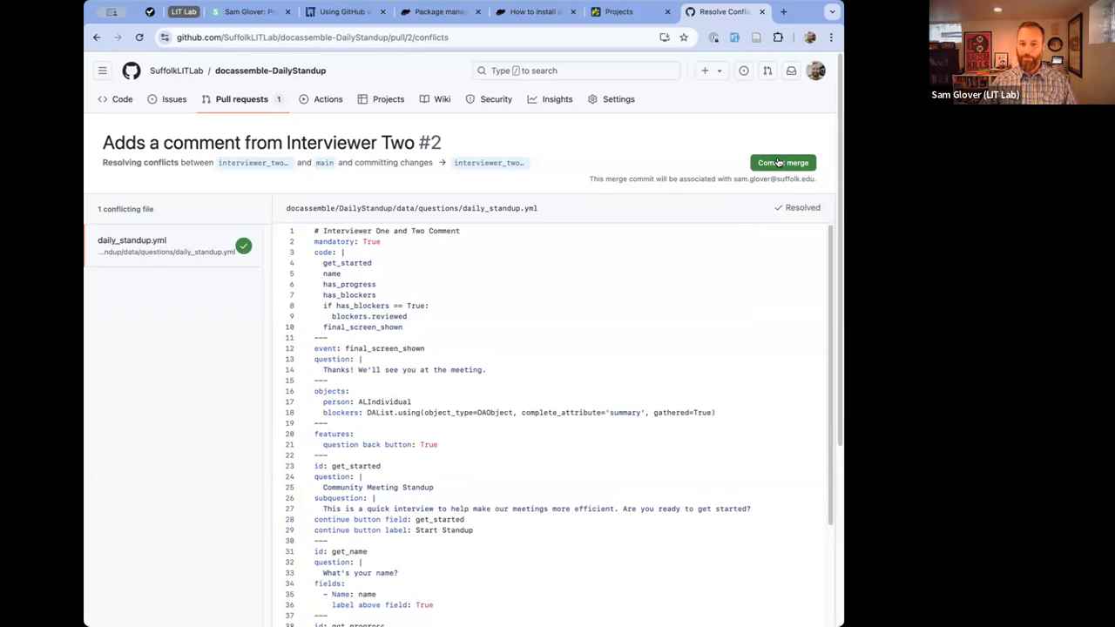
click(626, 21)
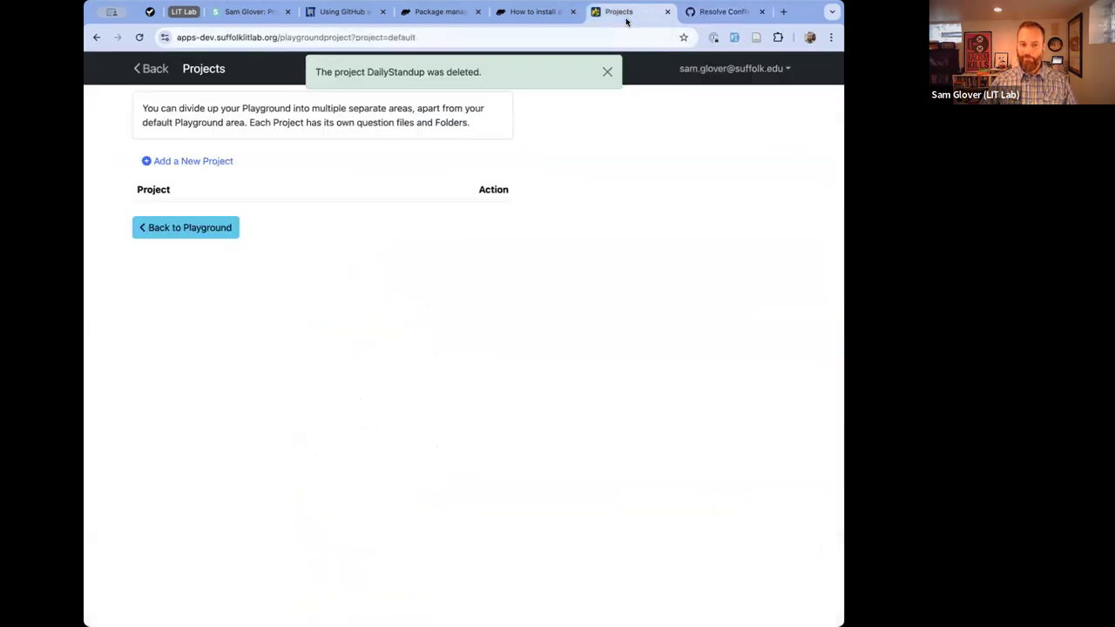
click(709, 14)
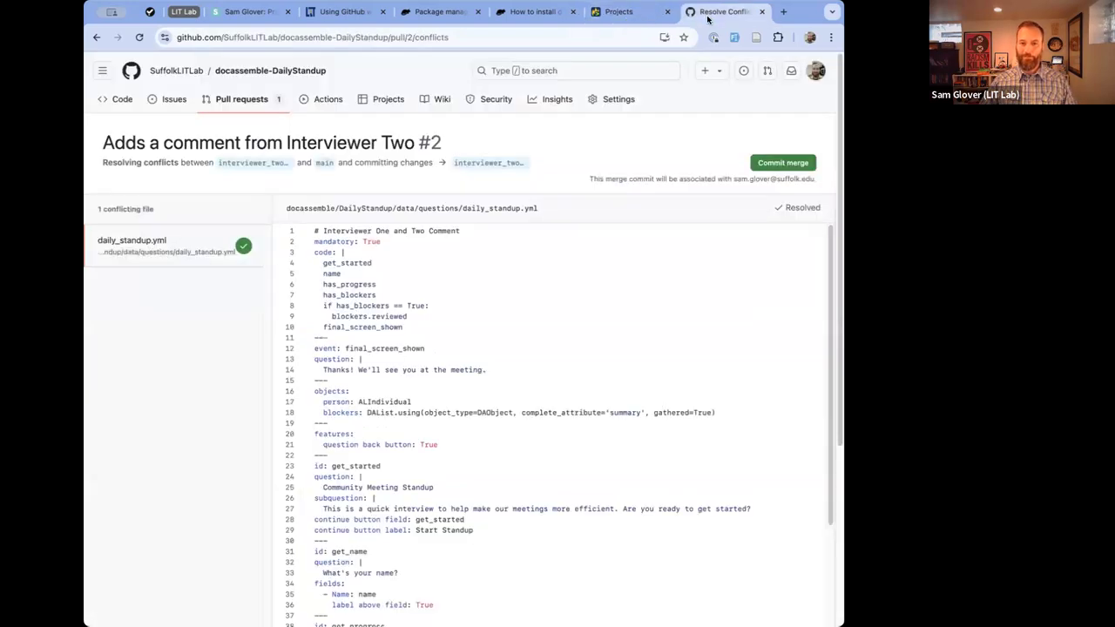
click(781, 166)
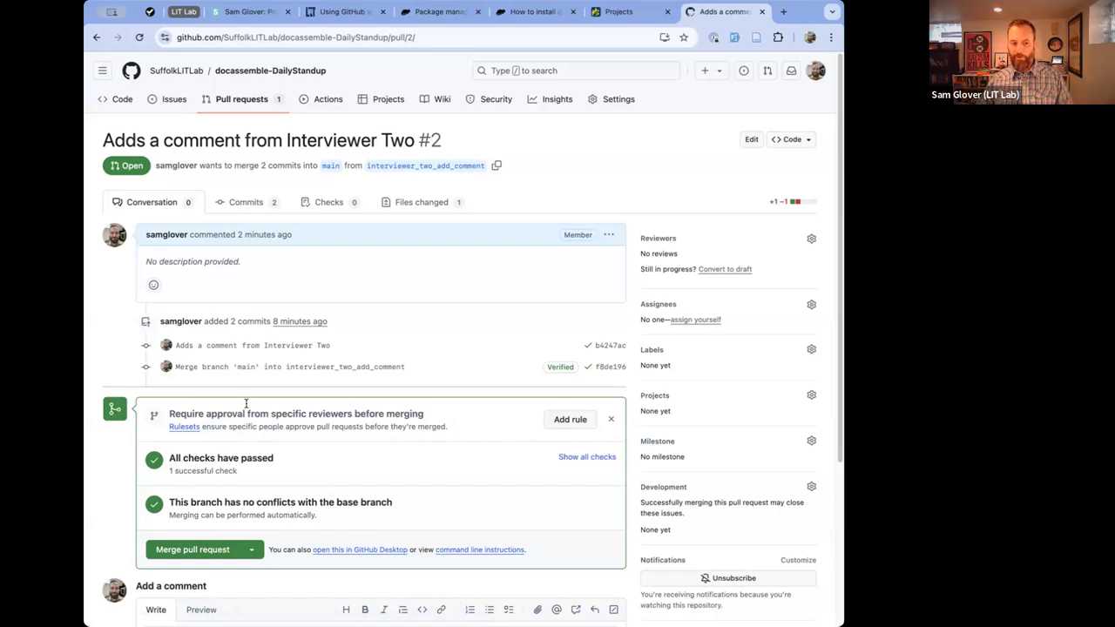
Merge pull request #2 into main with the default commit message and delete the interviewer_two_add_comment branch.
click(195, 550)
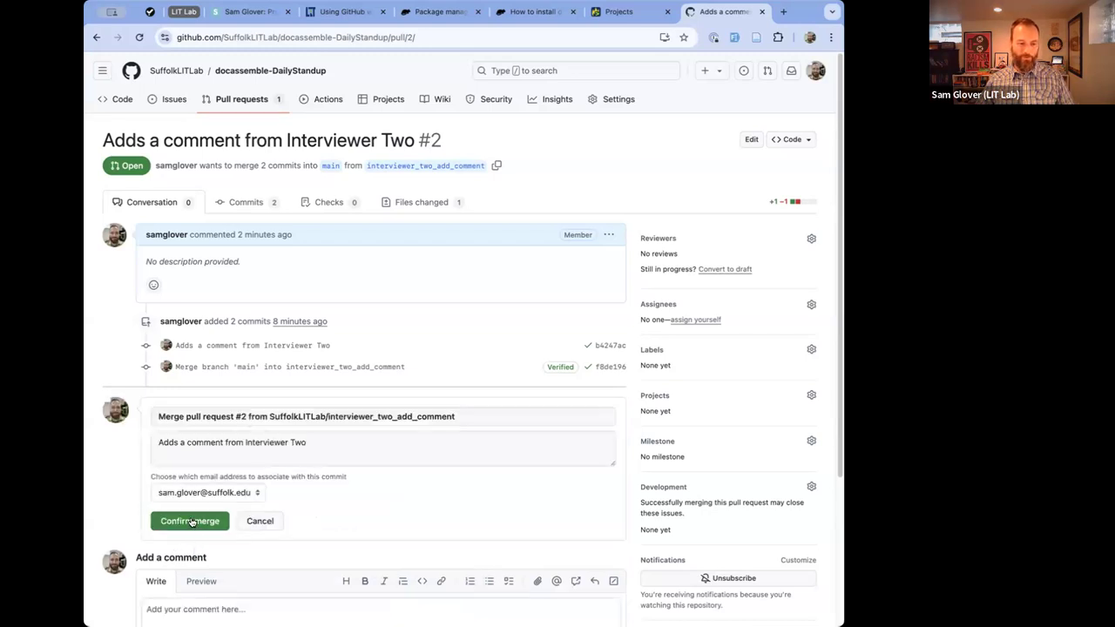
click(174, 525)
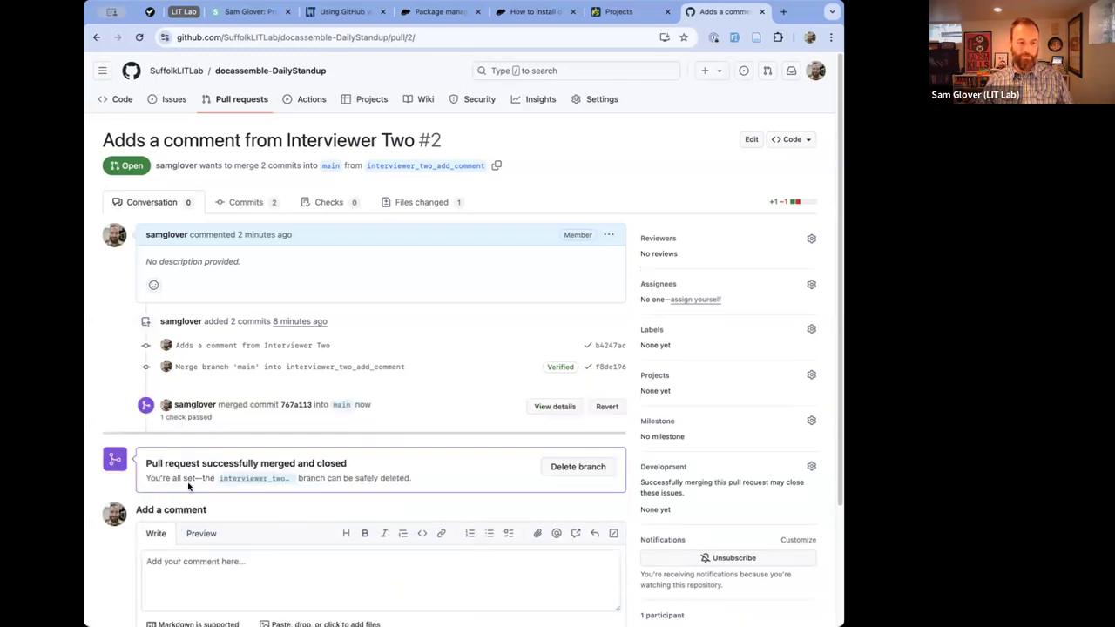
click(559, 467)
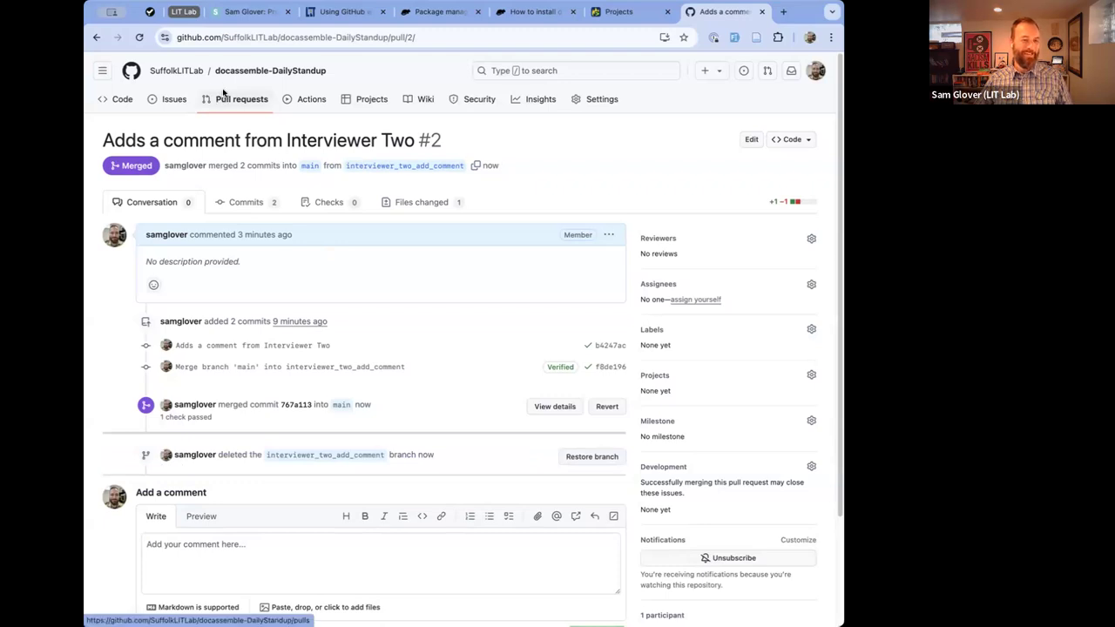
Open docassemble/DailyStandup/data/questions/daily_standup.yml on the main branch and examine the comment on line 1.
click(123, 101)
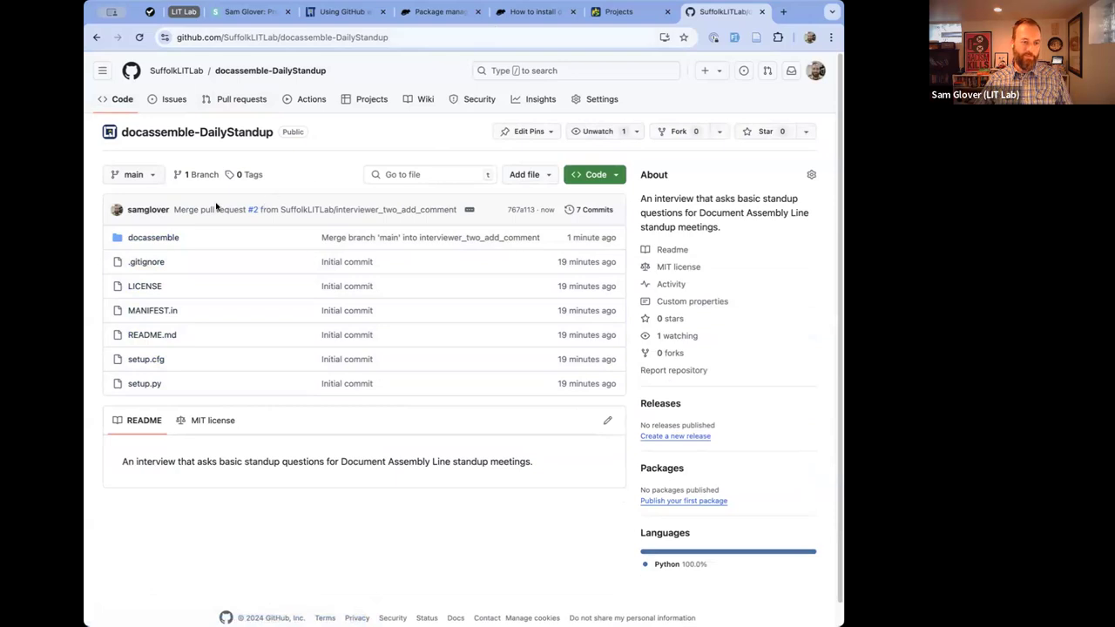
click(153, 236)
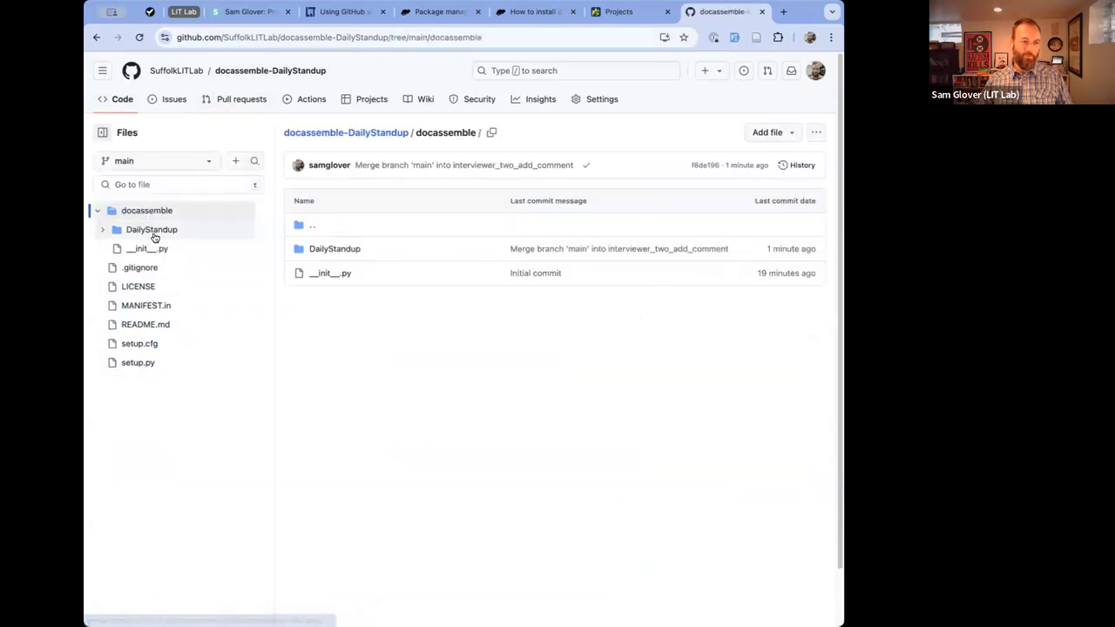
click(334, 251)
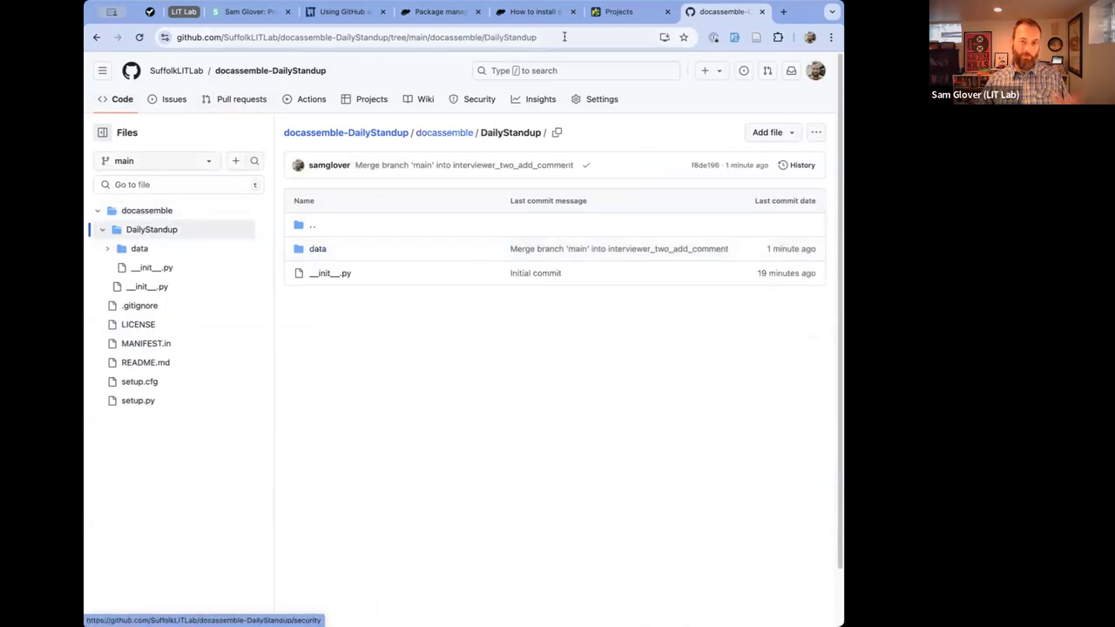
click(620, 13)
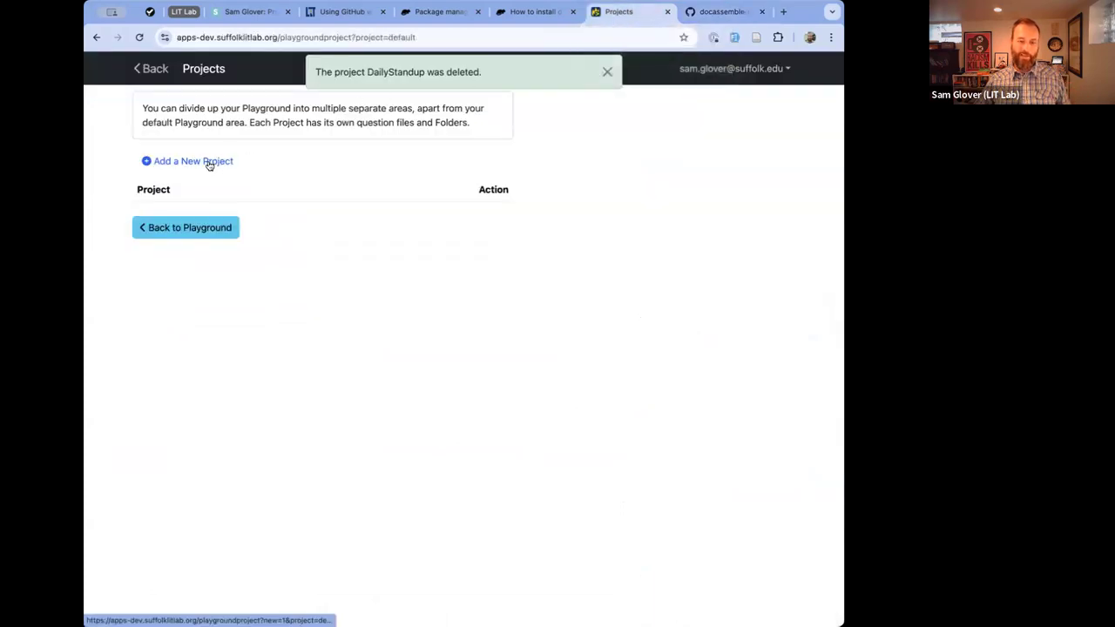
click(722, 11)
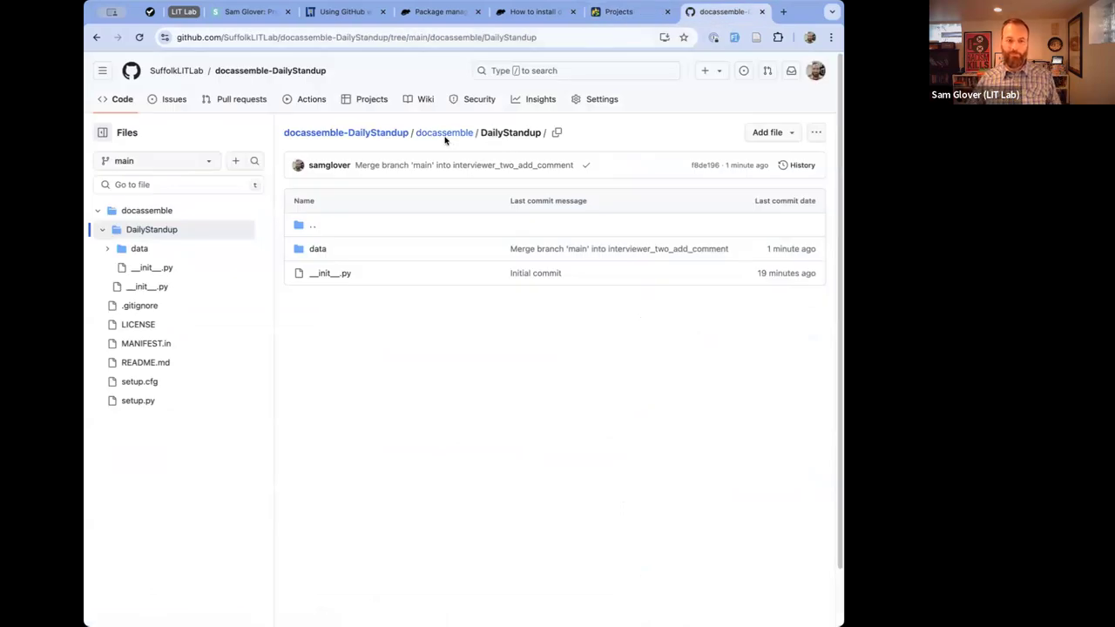
click(317, 249)
click(319, 250)
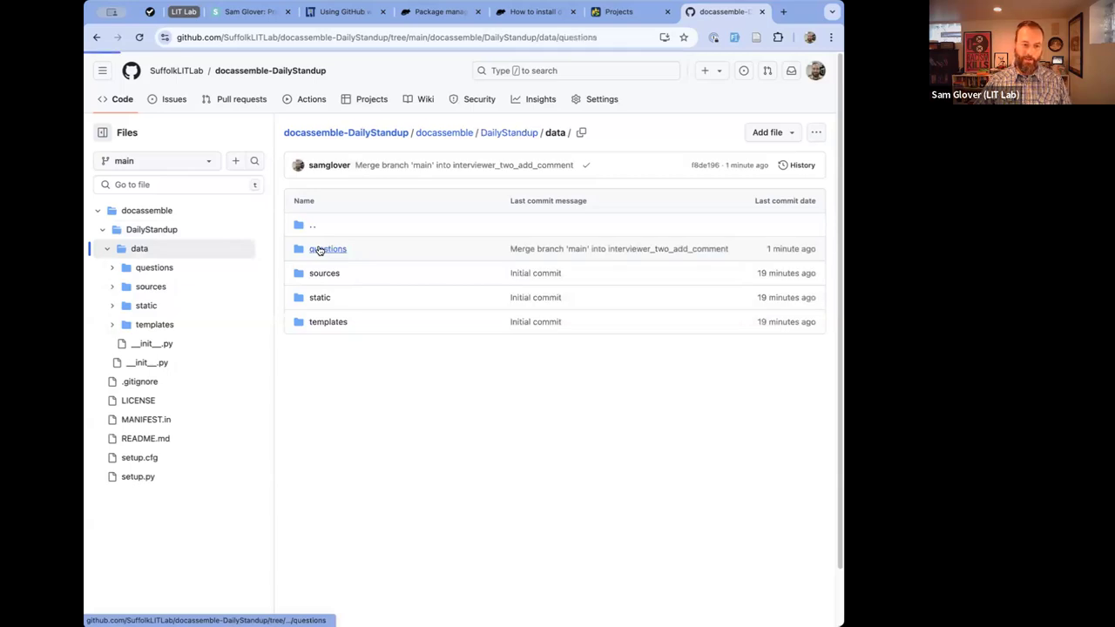
click(324, 249)
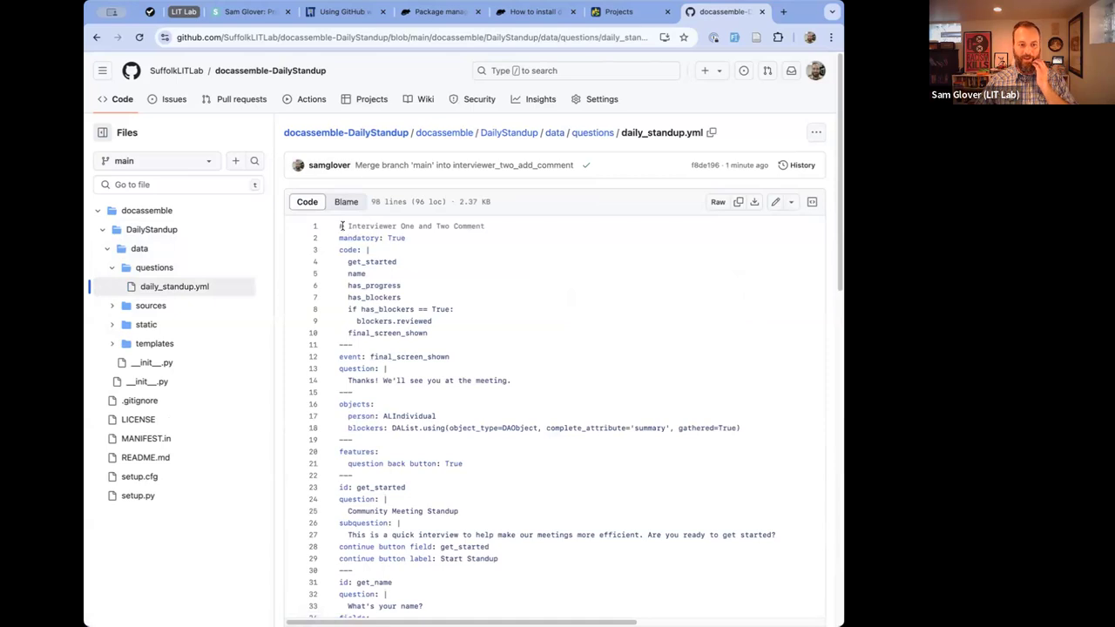
click(340, 227)
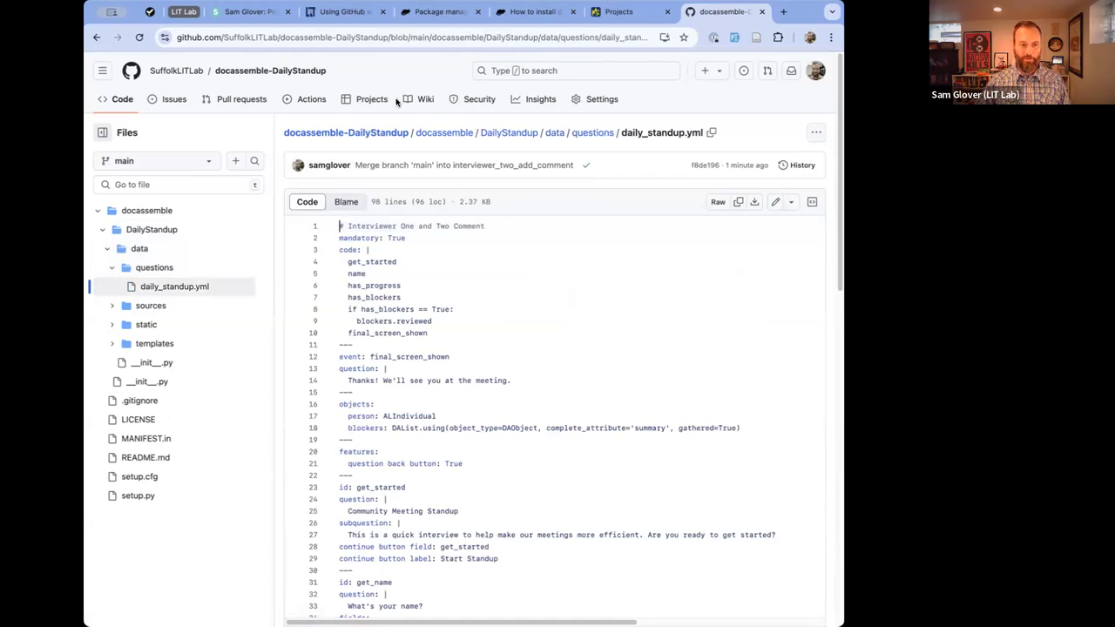
Copy the docassemble-DailyStandup repository URL, switch to the docassemble Playground and create a new project named DailyStandup.
click(388, 36)
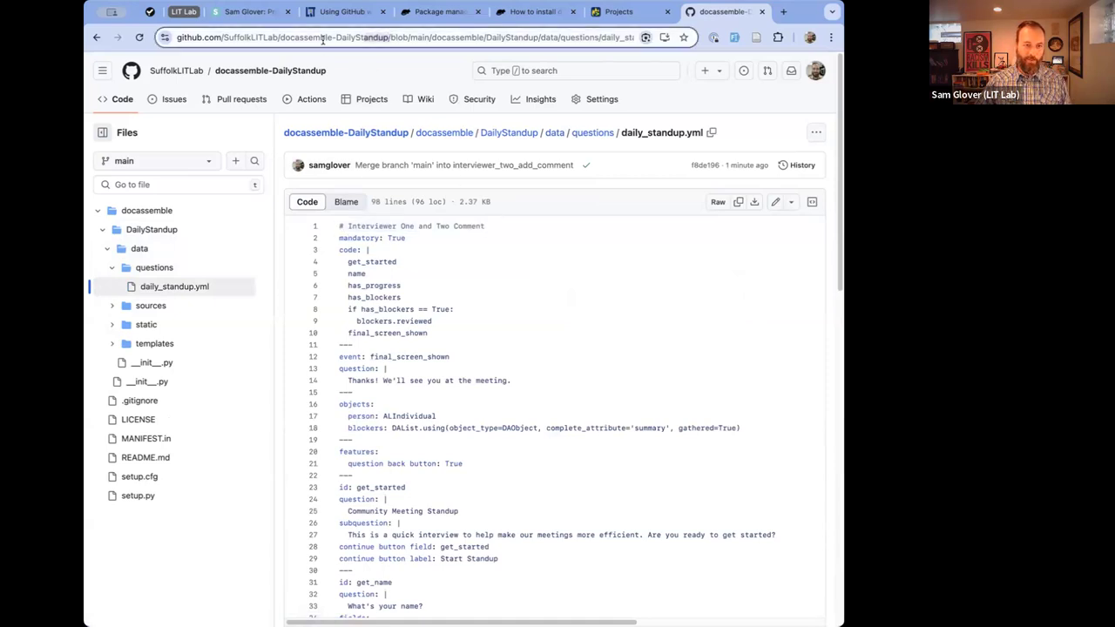
click(614, 12)
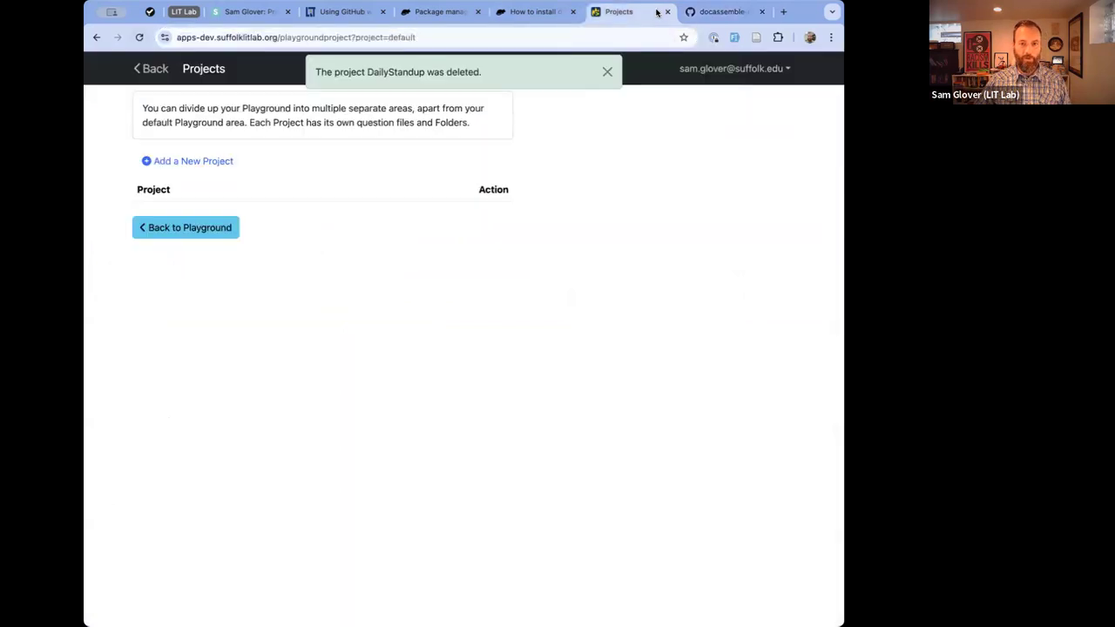
click(194, 162)
text(DailyStandup)
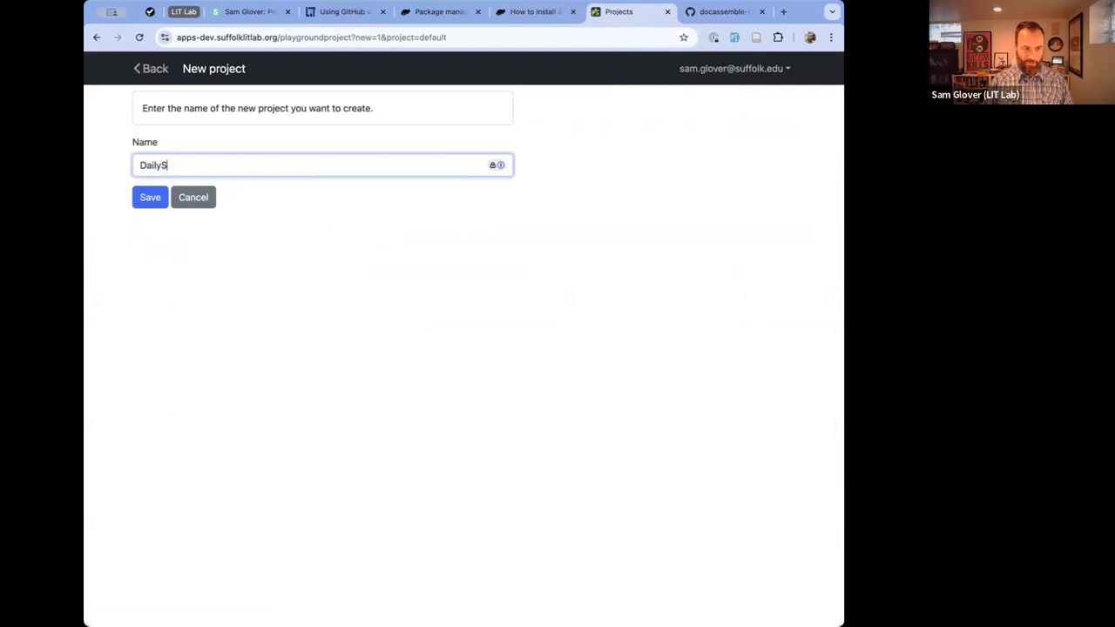
key(Return)
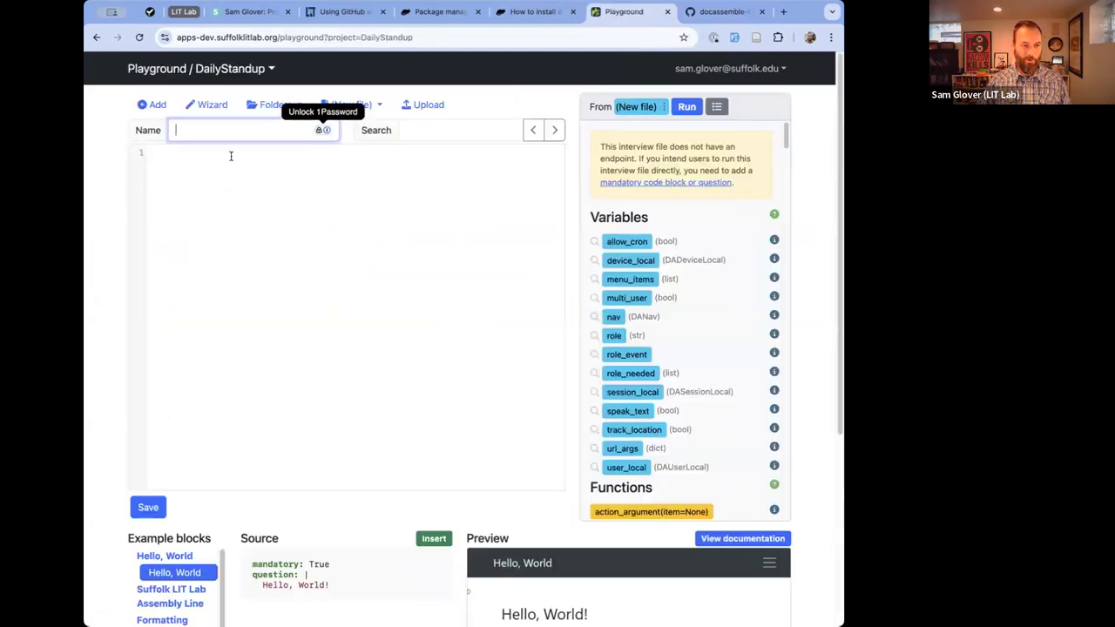
click(270, 105)
click(265, 131)
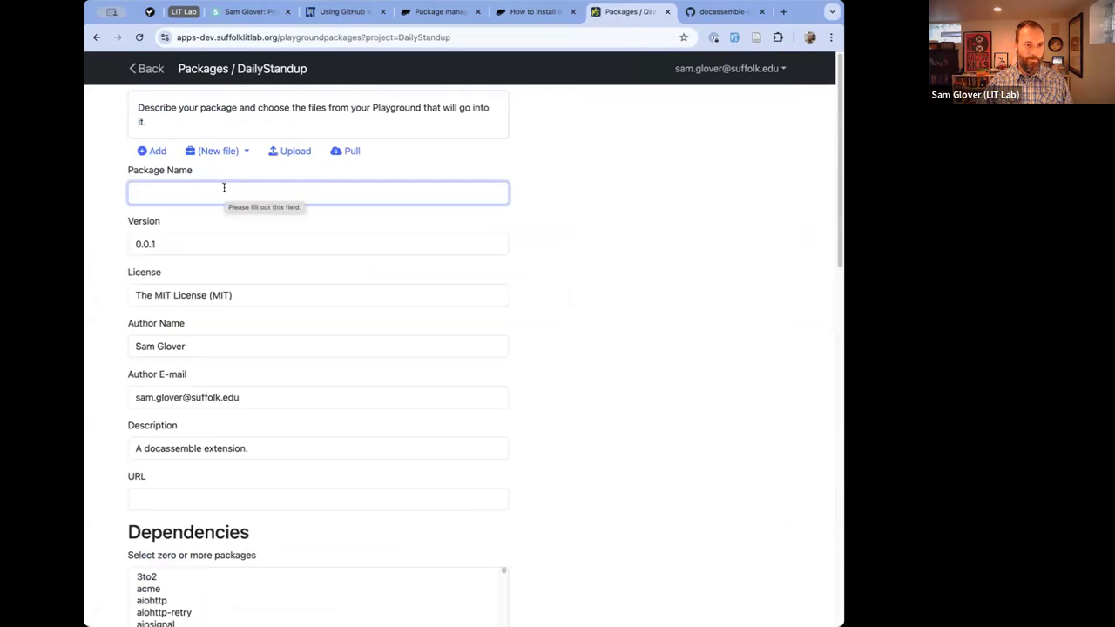
scroll(229, 485, down, 10)
scroll(249, 393, up, 10)
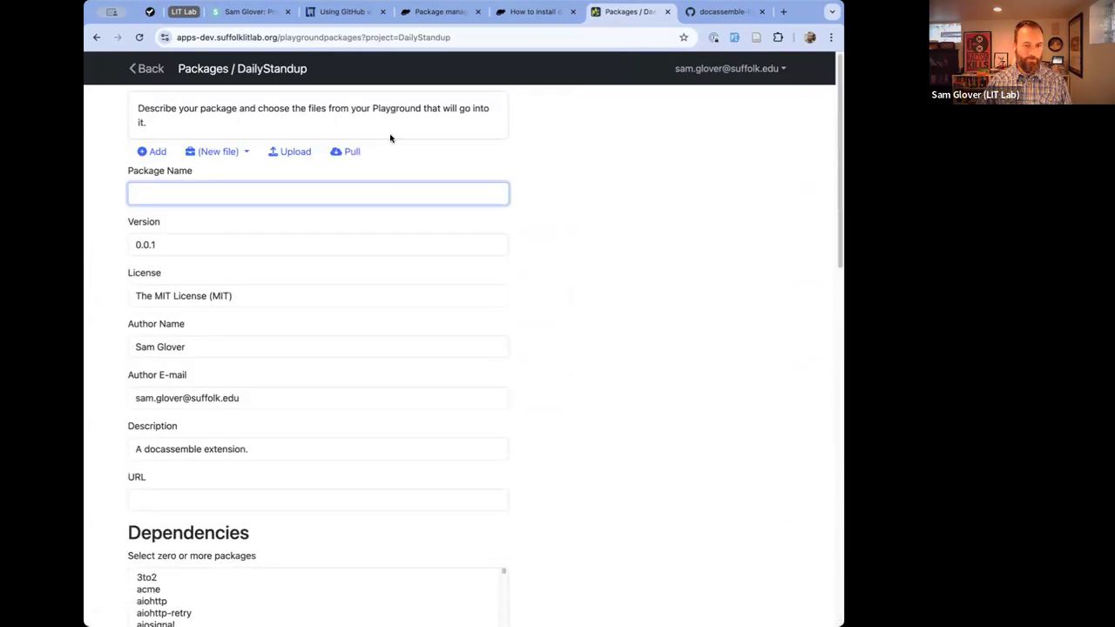
click(347, 151)
text(https://github.com/SuffolkLITLab/docassemble-DailyStandup)
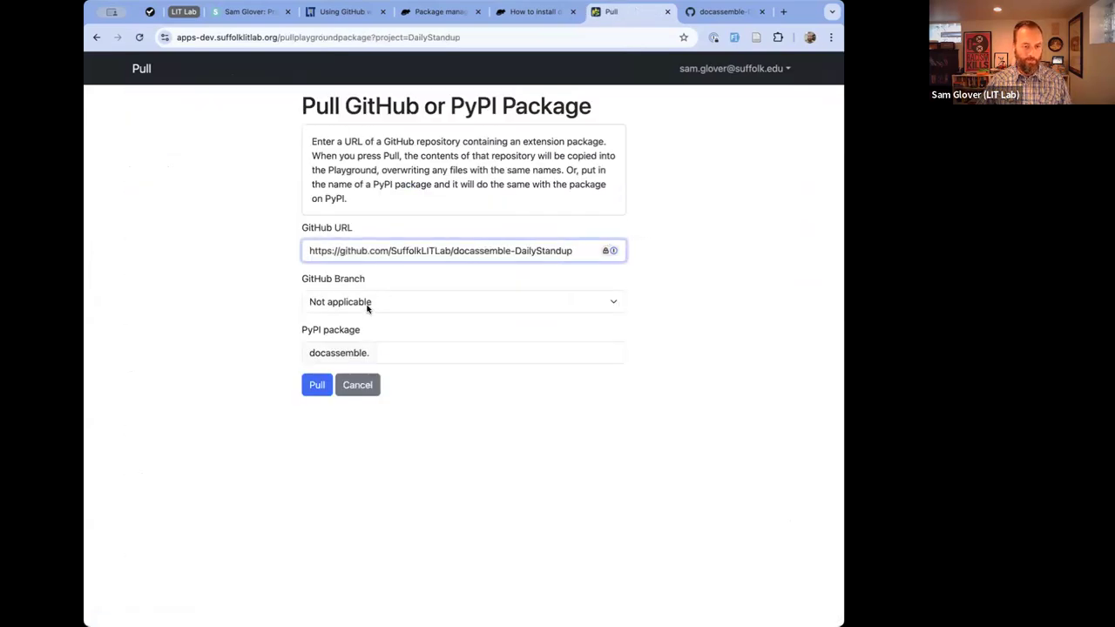
click(368, 308)
click(371, 300)
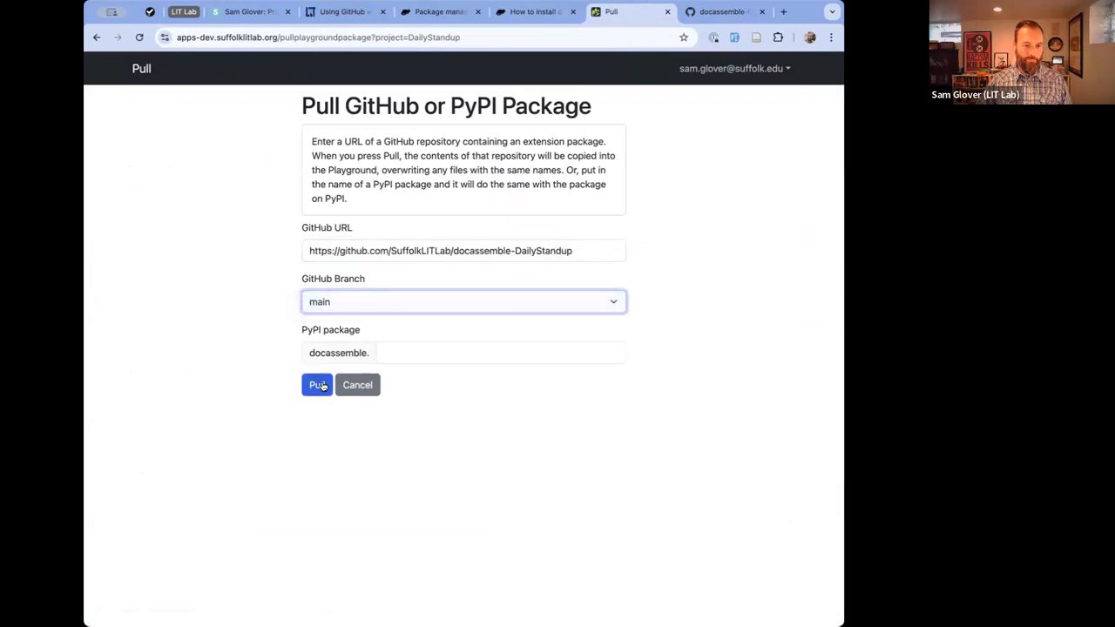
click(317, 385)
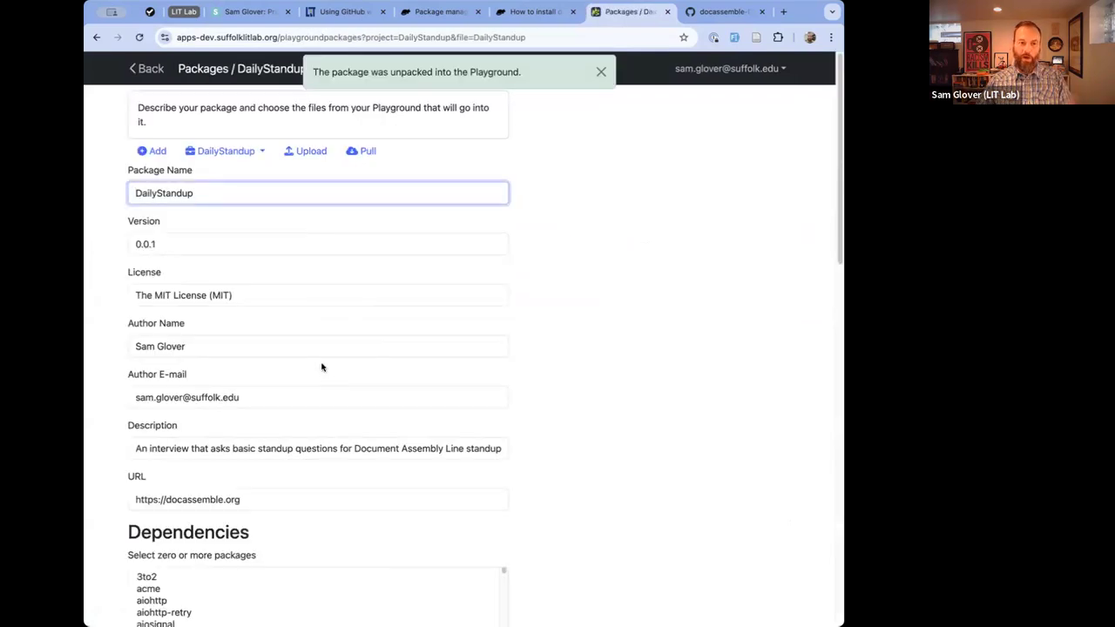
Review the pulled package's details, save and run daily_standup.yml from the Playground, and close the running interview.
scroll(321, 366, down, 10)
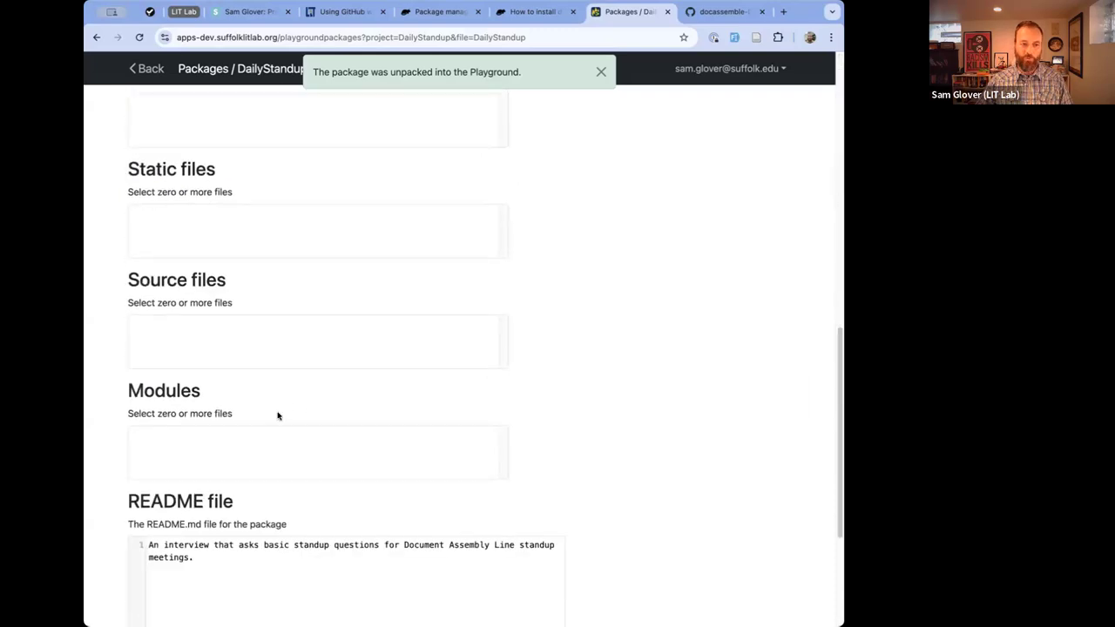
scroll(273, 421, down, 3)
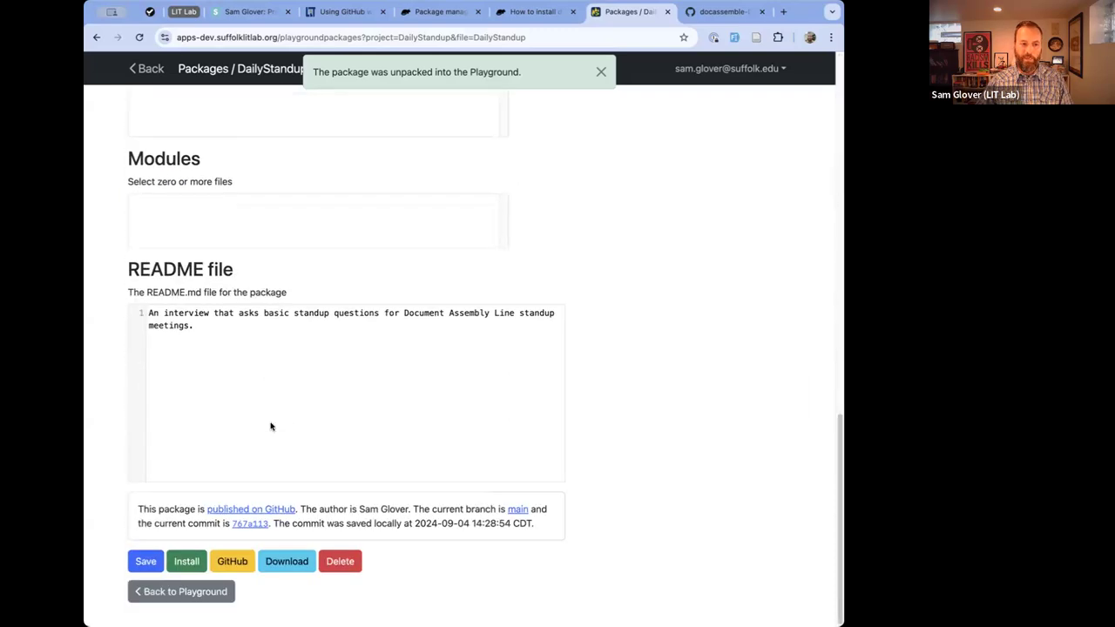
click(200, 590)
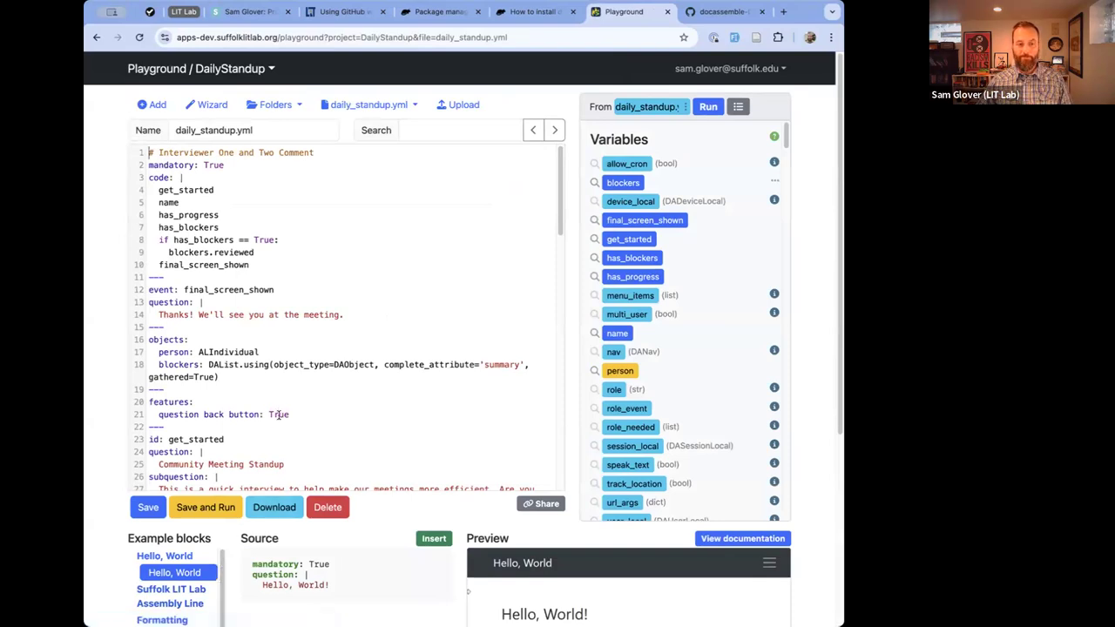
click(199, 509)
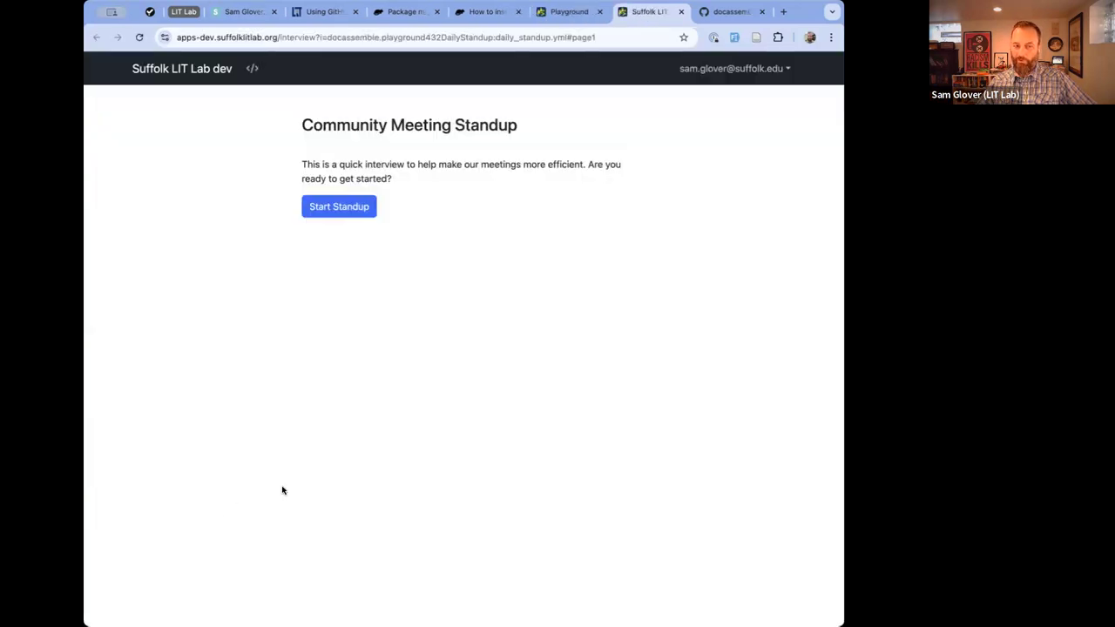
click(681, 12)
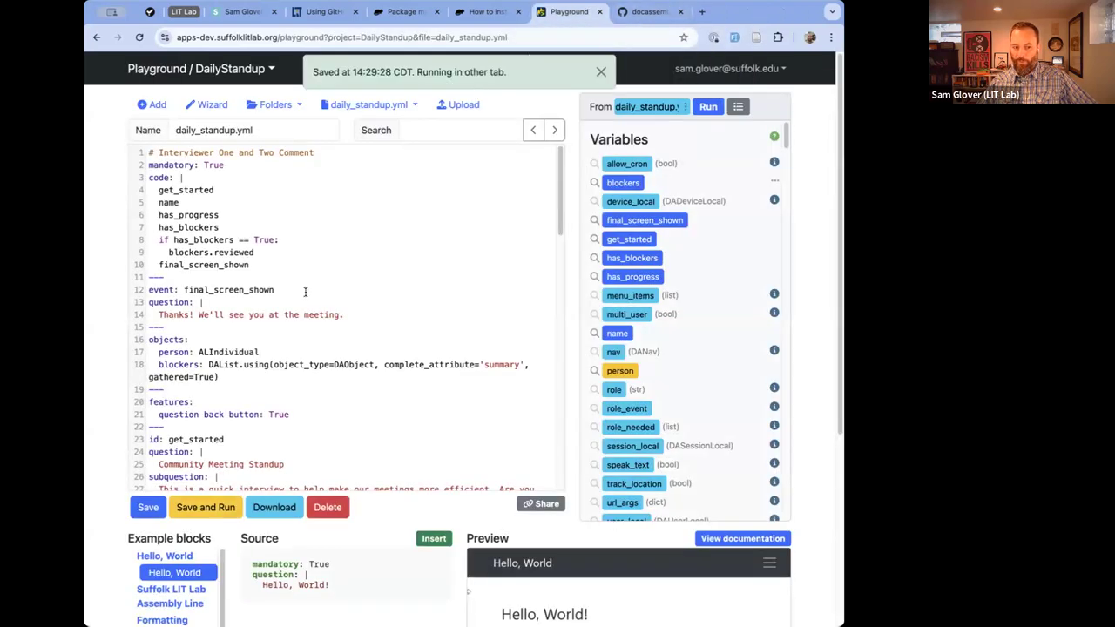
Start a GitHub commit of the DailyStandup package and set its branch to (New branch).
click(277, 106)
click(281, 132)
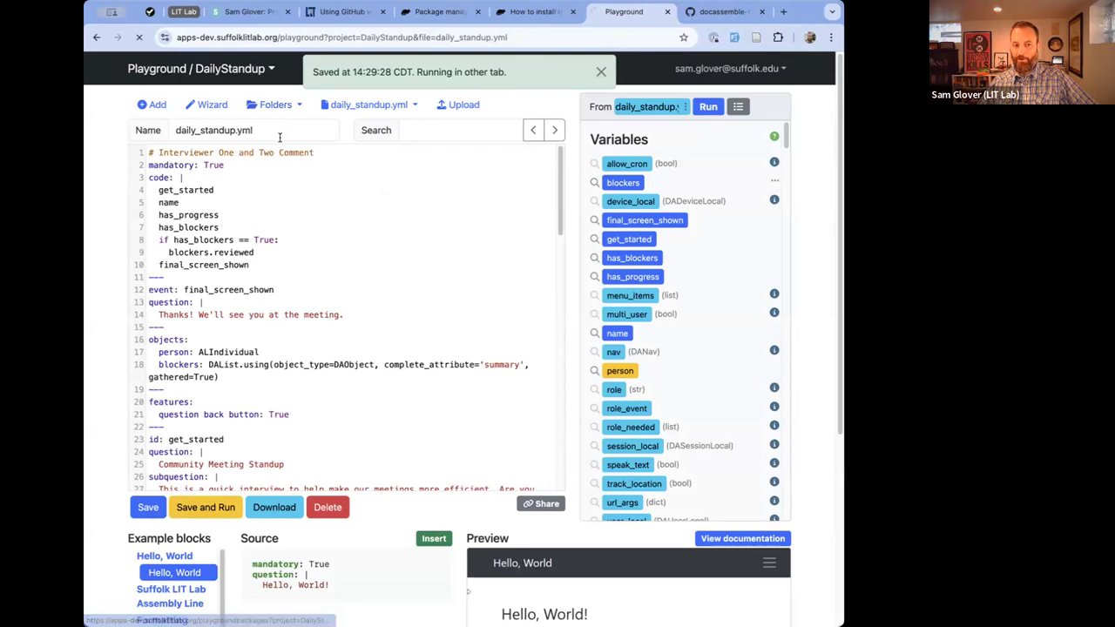
scroll(219, 436, down, 8)
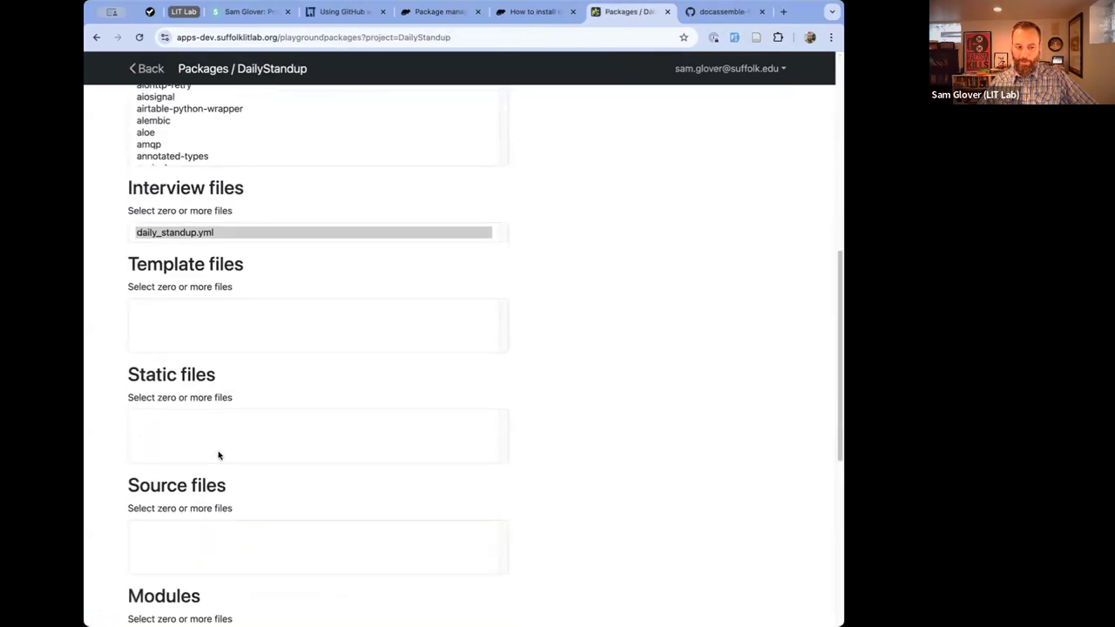
scroll(219, 455, down, 5)
click(224, 555)
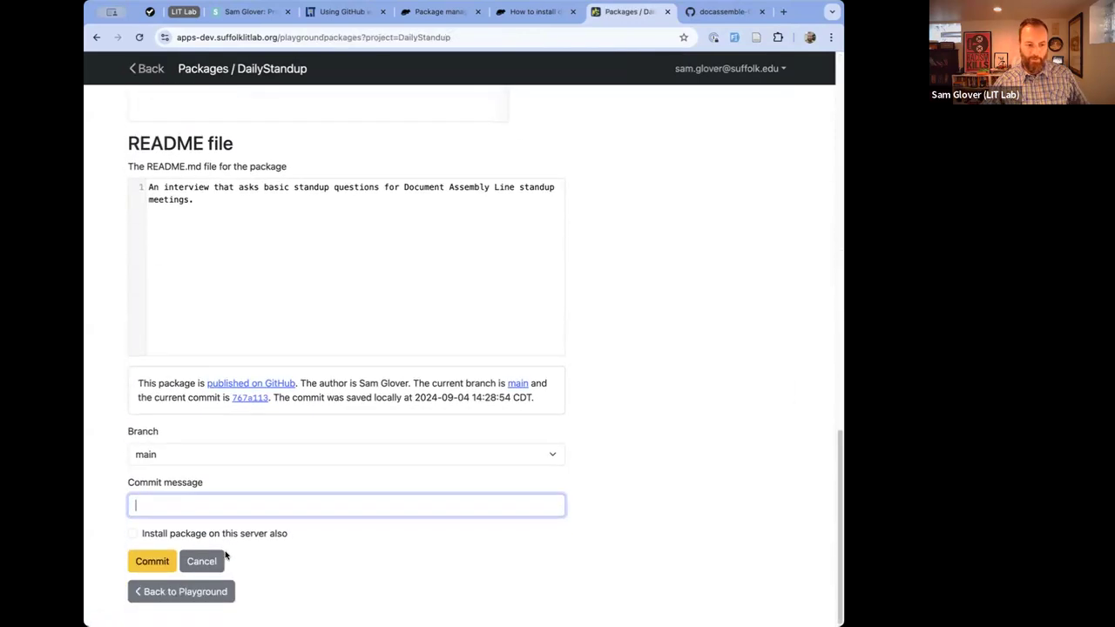
click(214, 454)
click(213, 456)
click(213, 440)
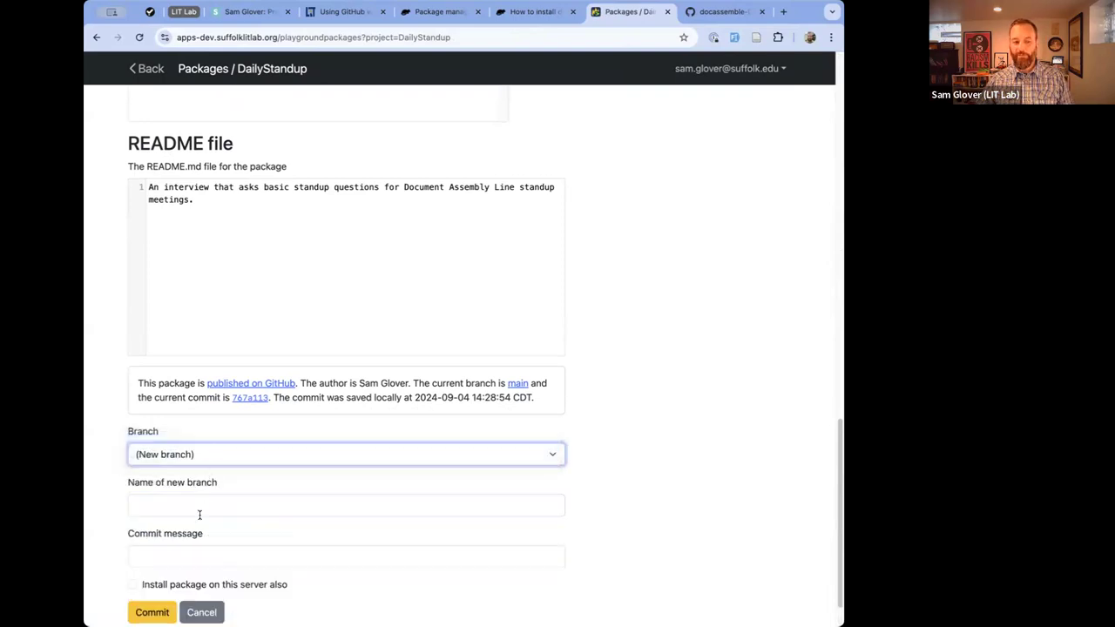
click(201, 507)
click(207, 555)
text(Establish)
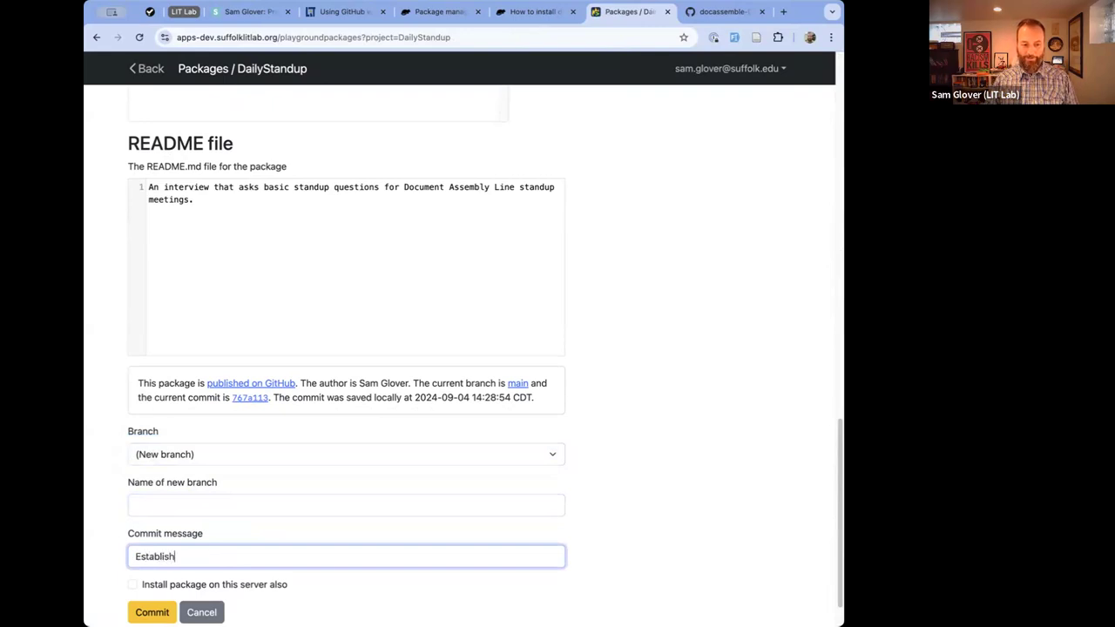
text(ing new branc)
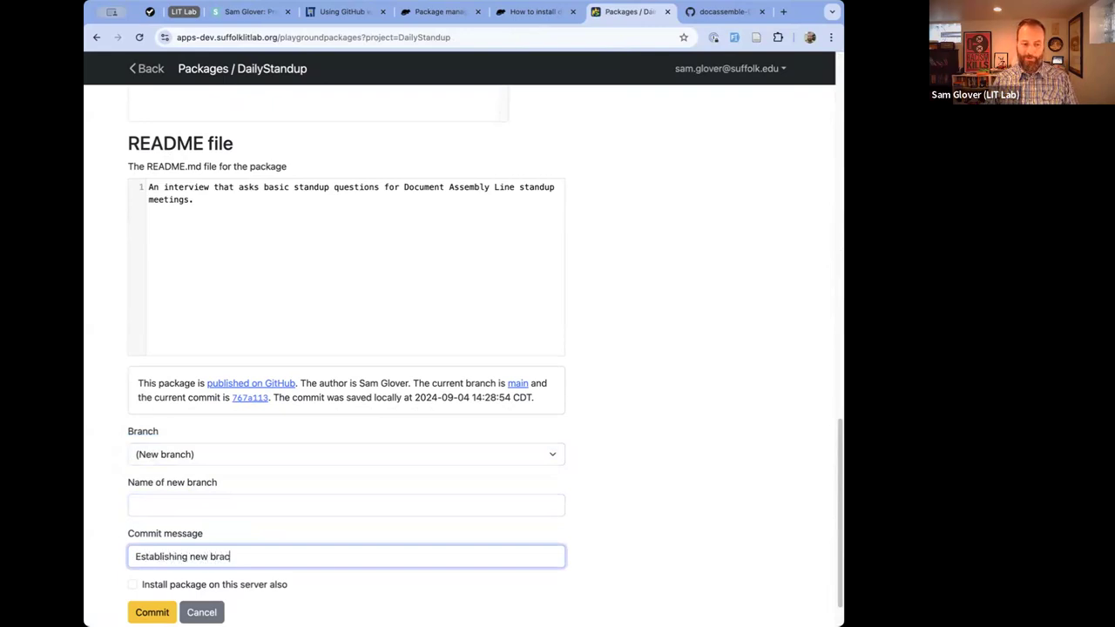
text(h)
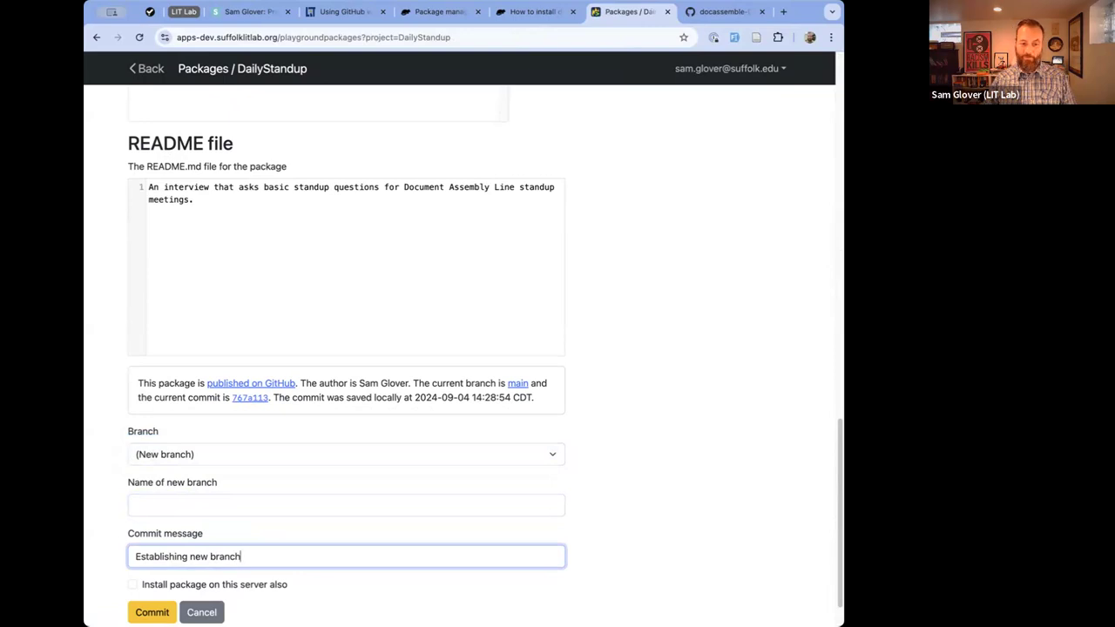
click(132, 613)
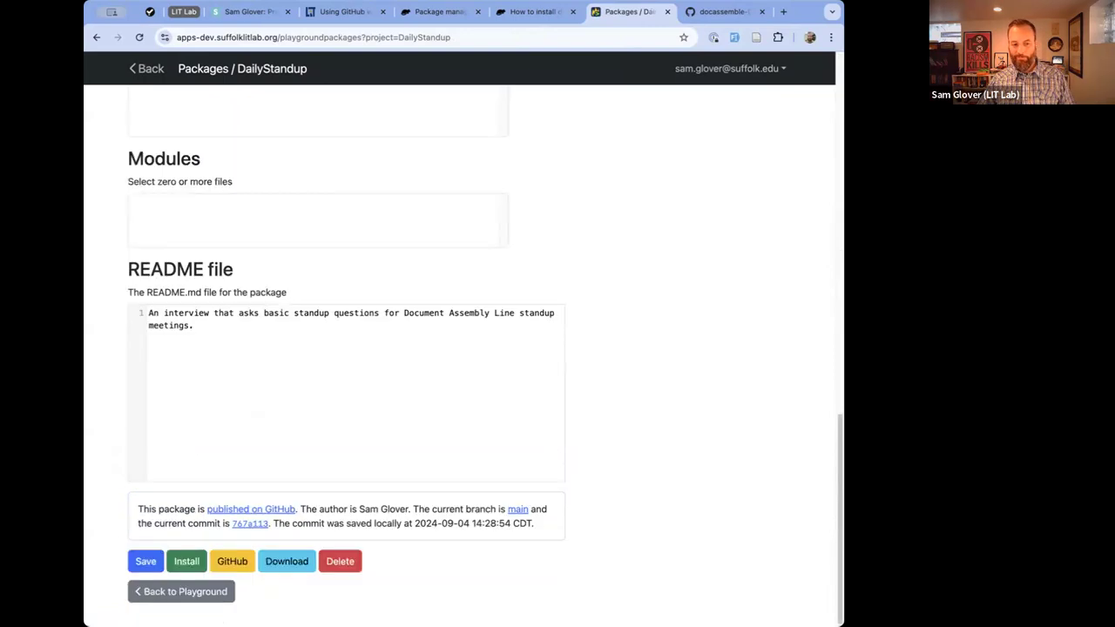
Return to the DailyStandup Playground without saving the package changes and highlight the comment on the first line of daily_standup.yml.
click(186, 594)
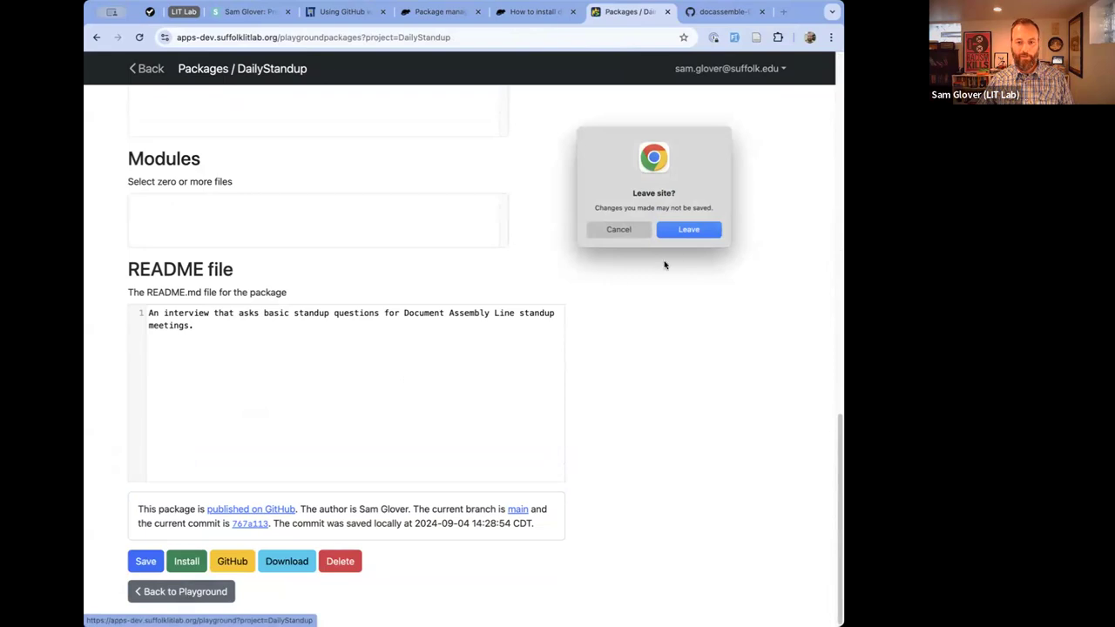
click(685, 226)
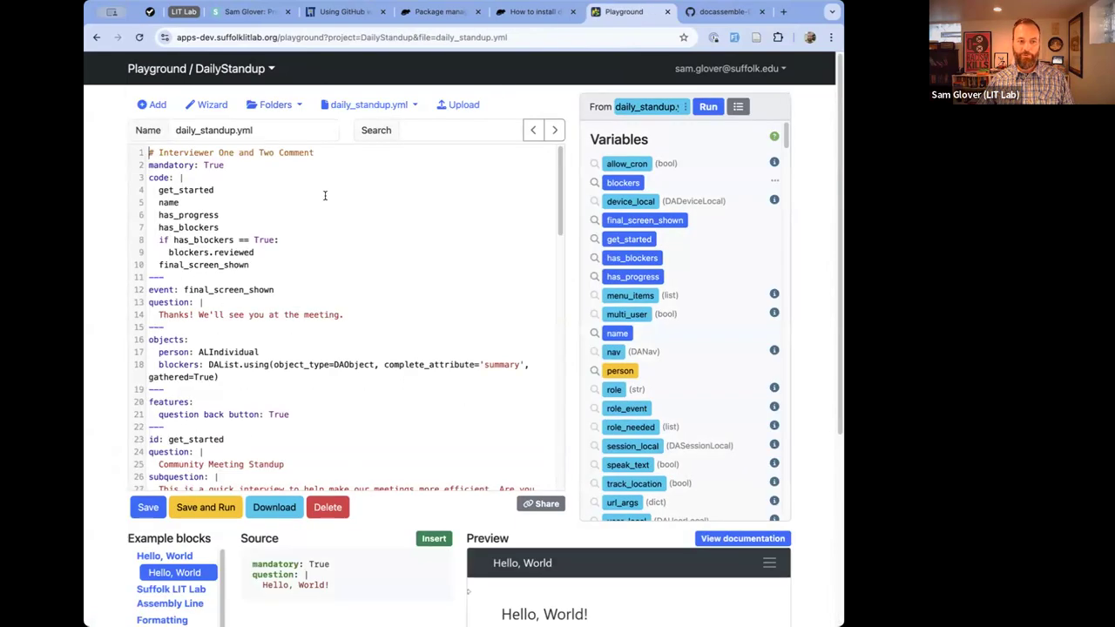
triple_click(190, 157)
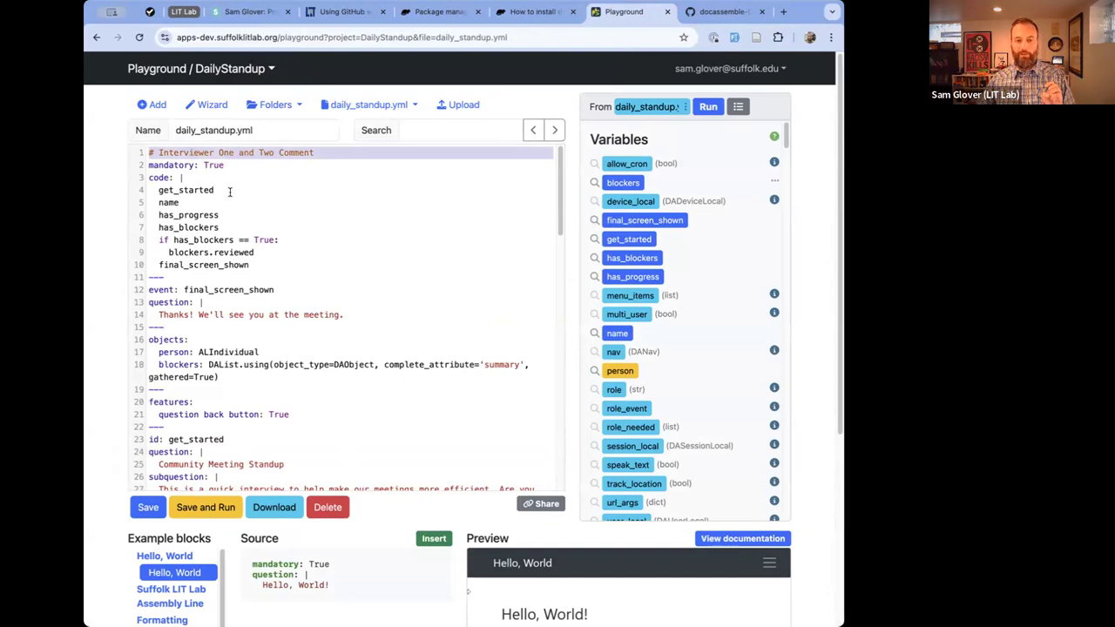
View the docassemble-DailyStandup repository's main page on GitHub, and go to the package version in the Playground's DailyStandup Packages folder.
click(720, 11)
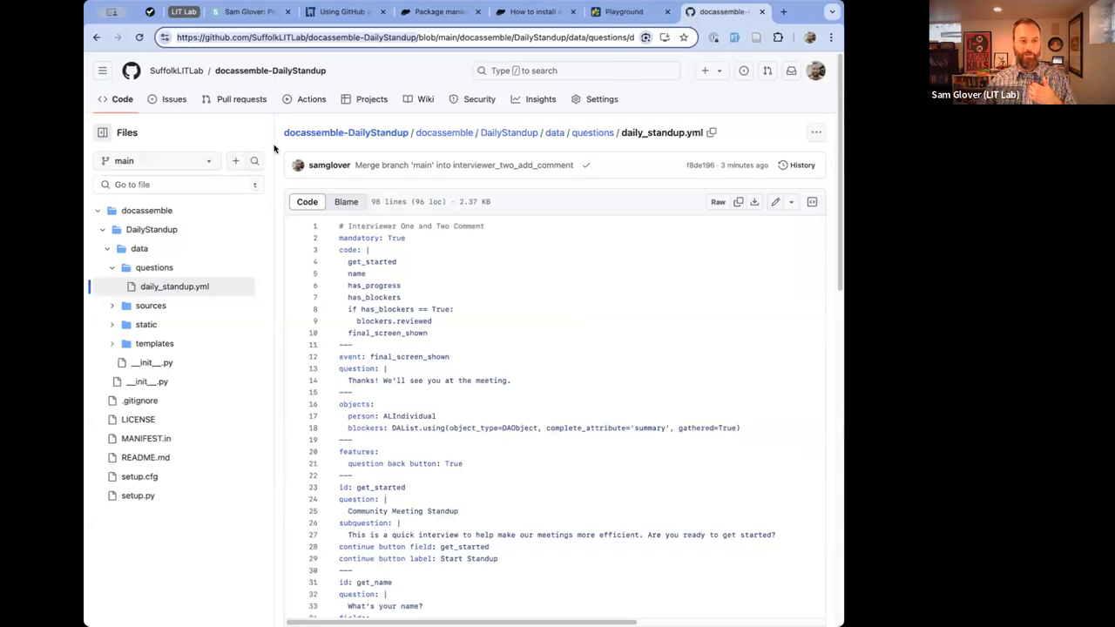
click(122, 100)
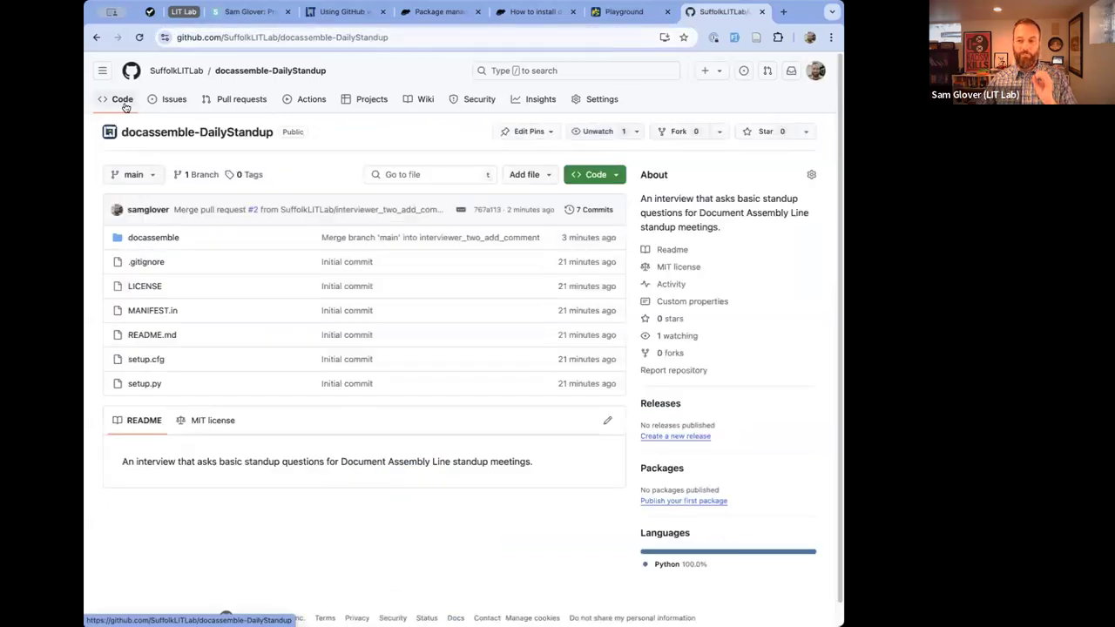
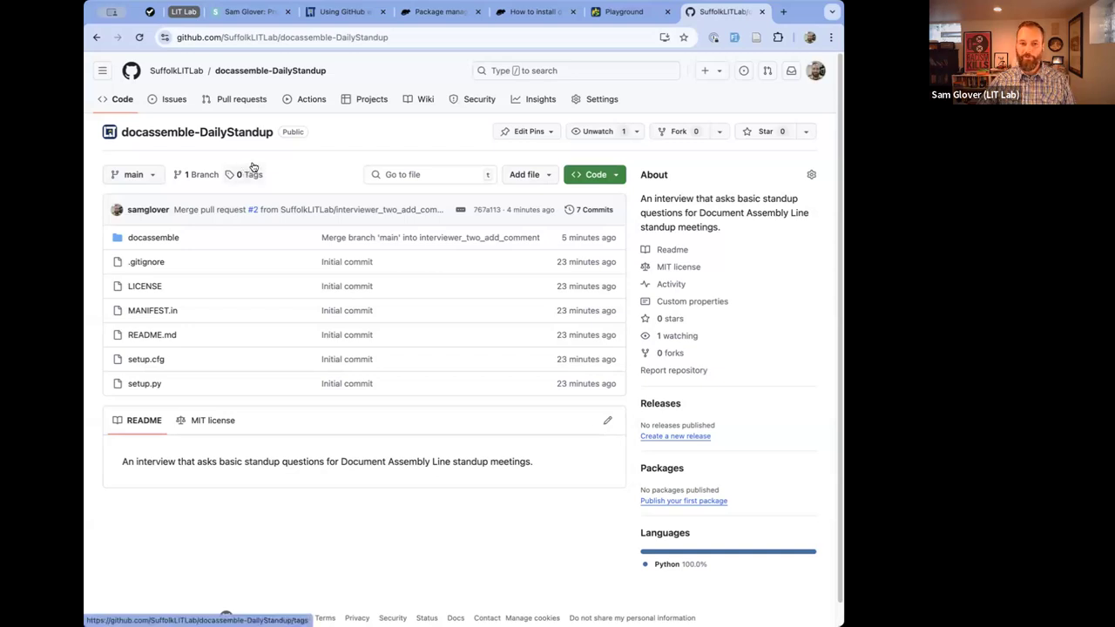
click(612, 14)
click(266, 105)
click(266, 131)
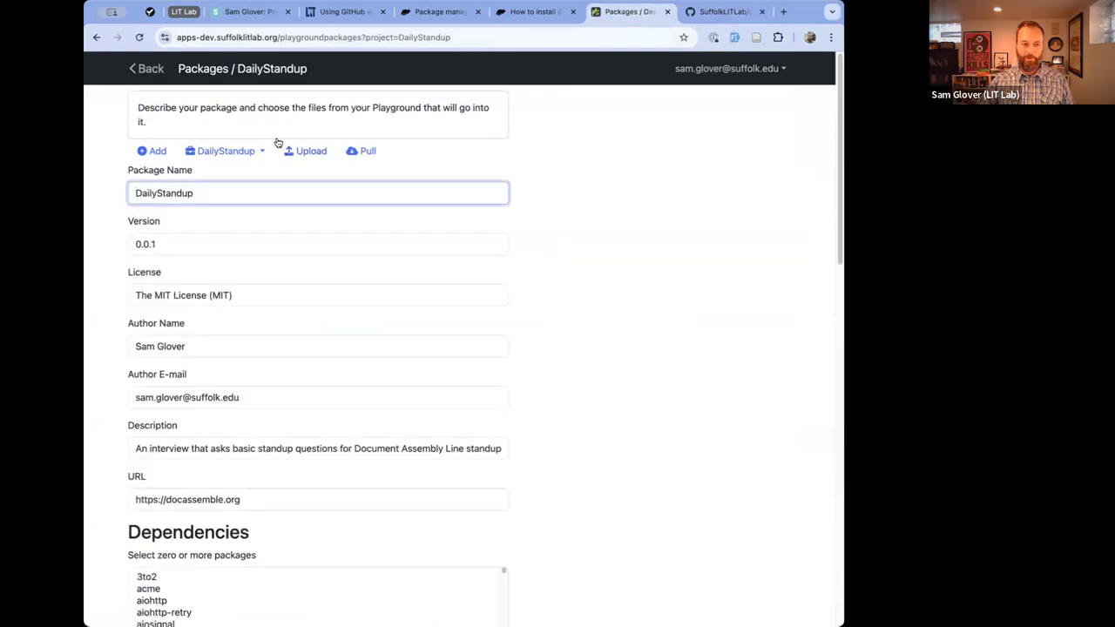
click(211, 246)
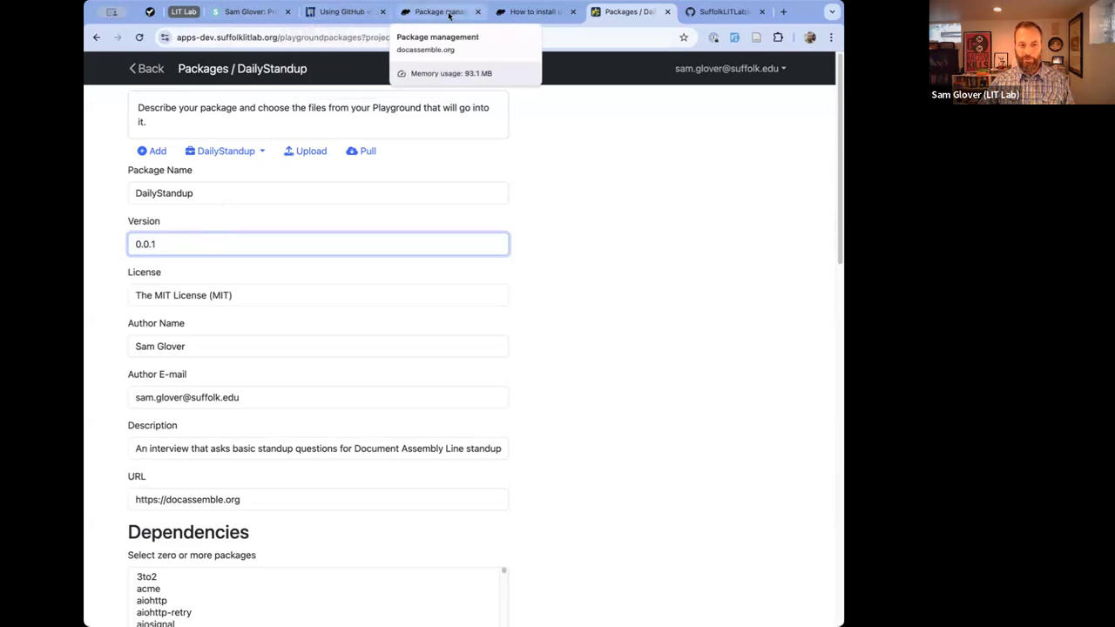
On GitHub, go through the SuffolkLITLab organization to the docassemble-AssemblyLine repository and view its version tags.
click(685, 13)
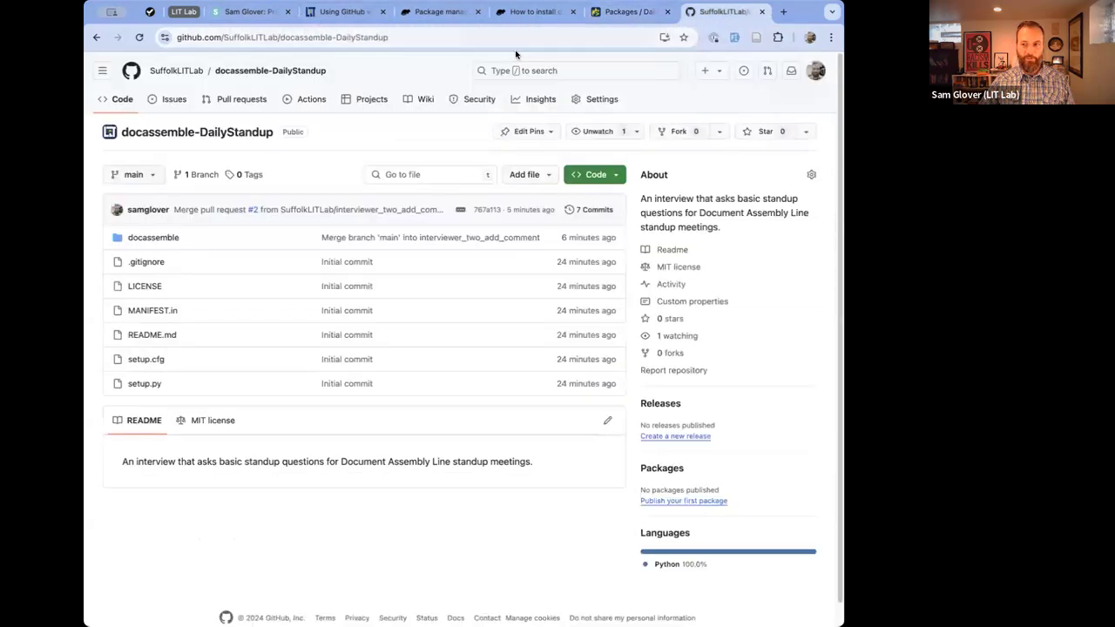
click(176, 70)
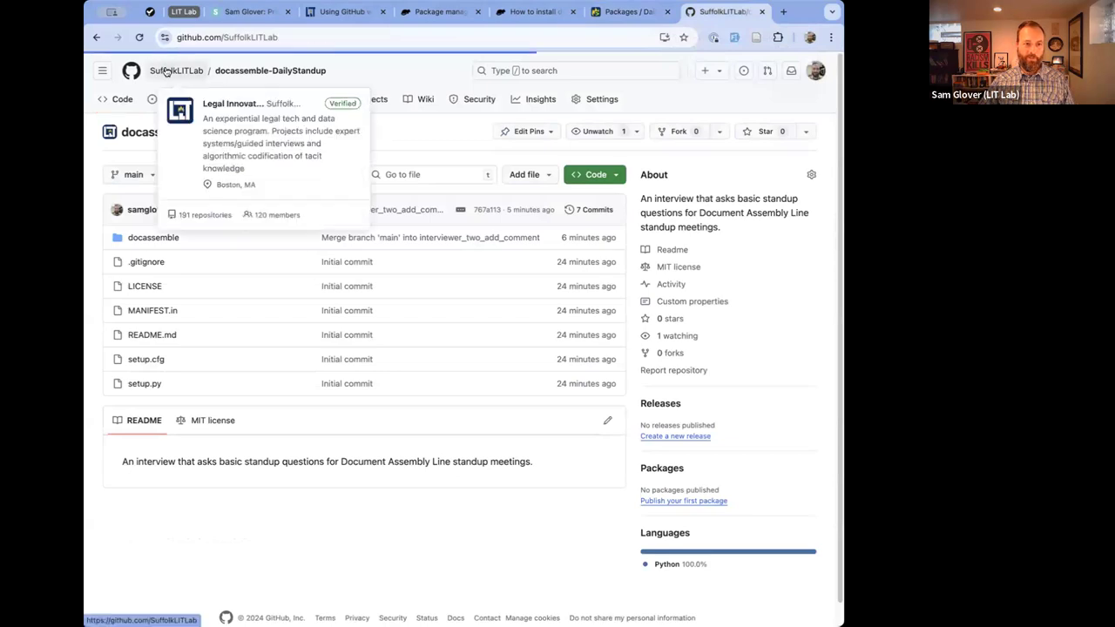
click(192, 106)
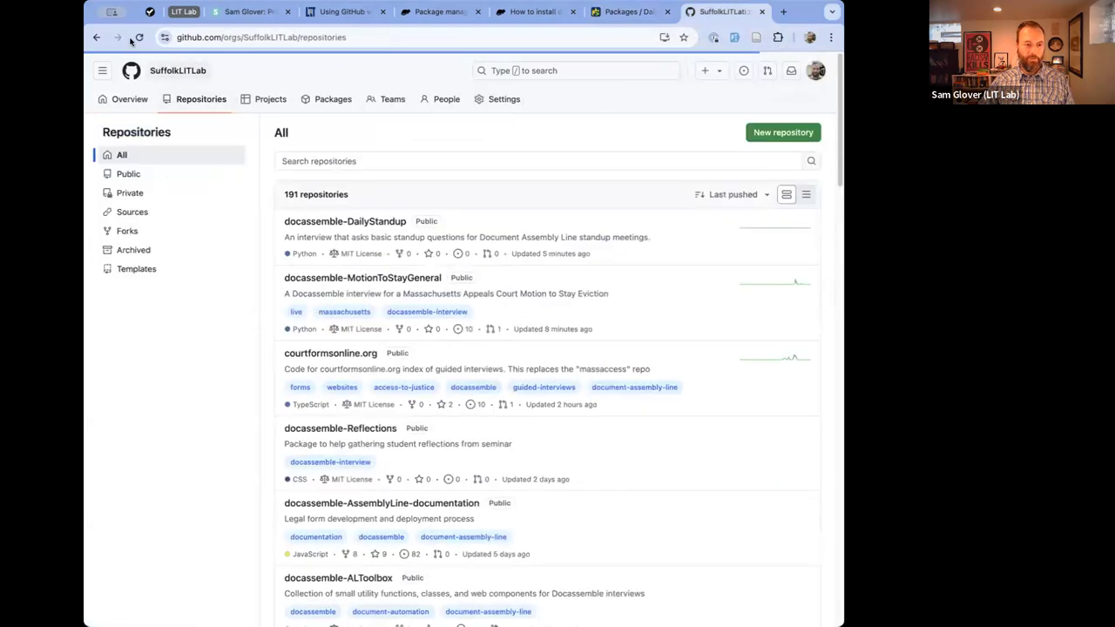
click(97, 38)
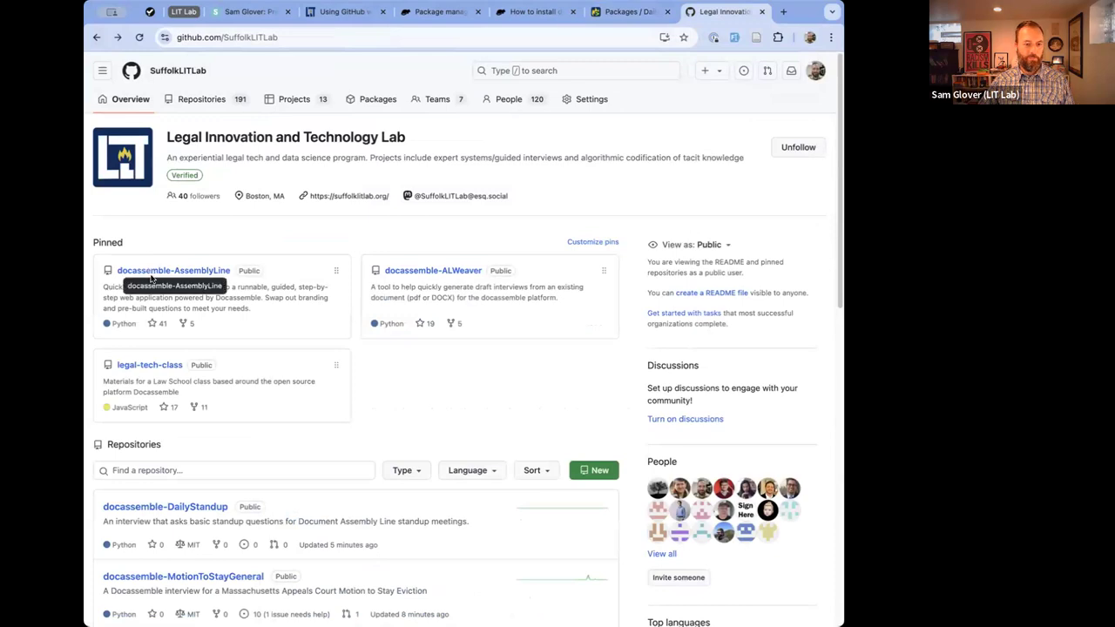
click(153, 272)
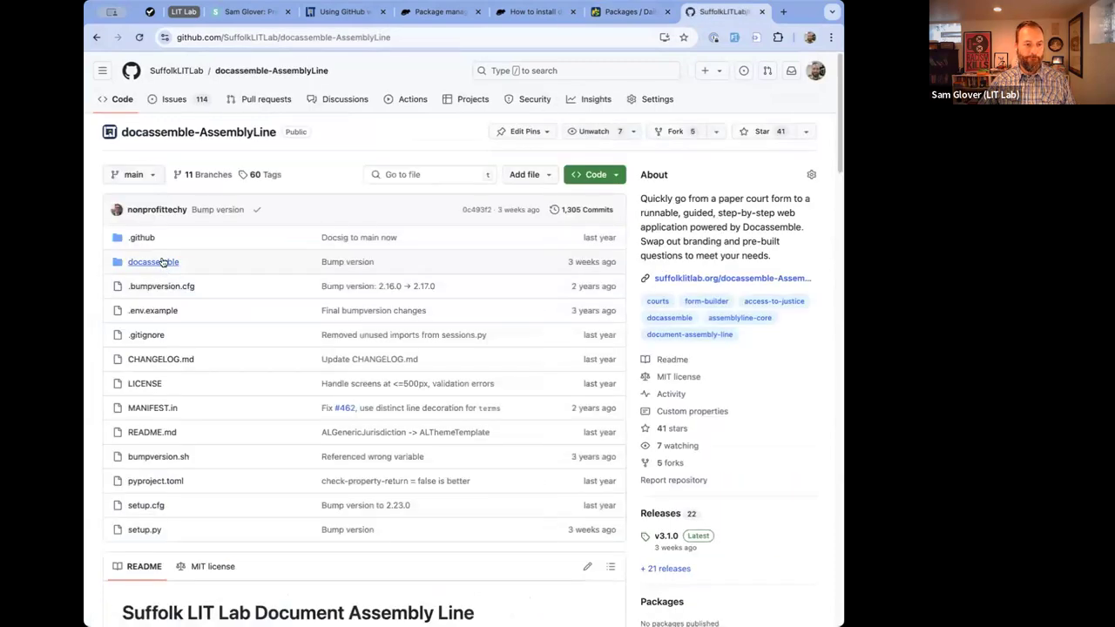
click(268, 175)
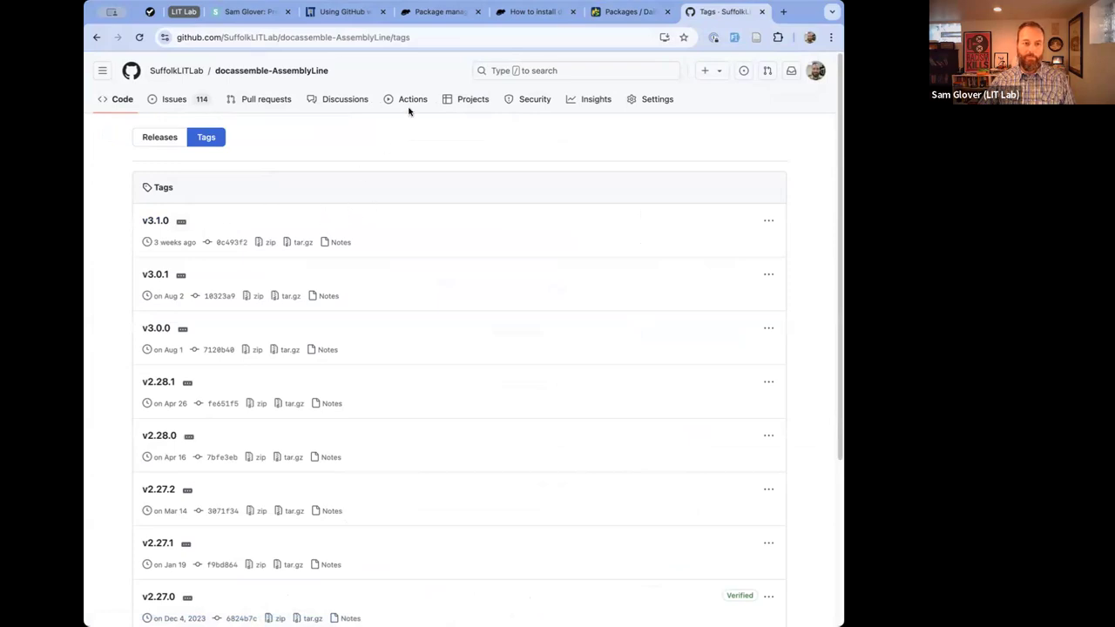
Look at the keepachangelog.com guide in a separate browser tab and close it again.
key(ctrl+t)
text(keepachangelog.com)
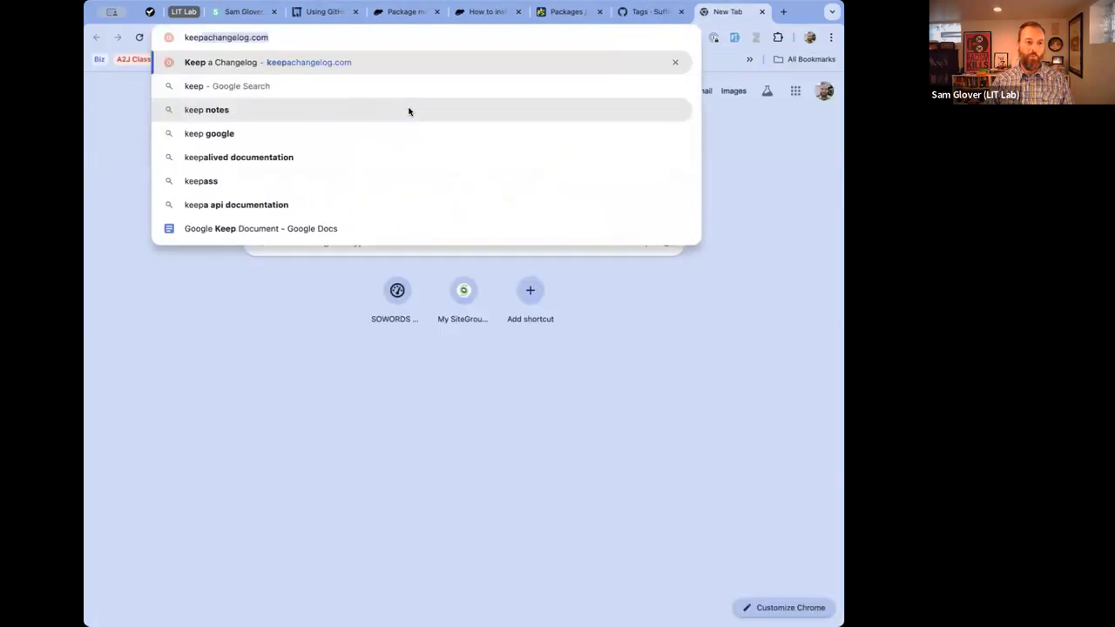
key(Return)
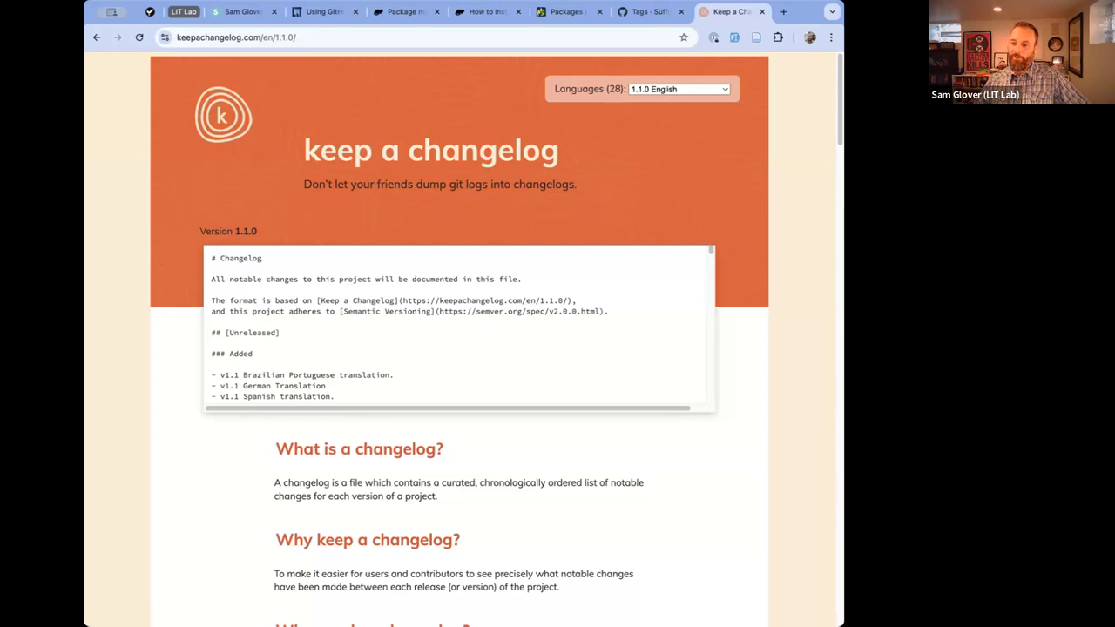
click(762, 14)
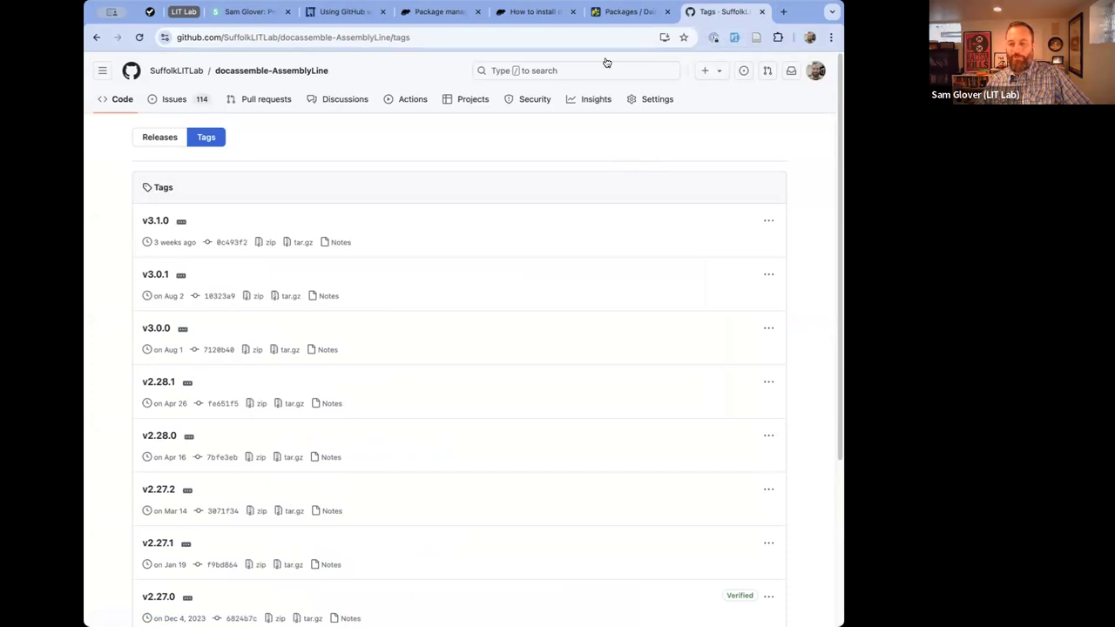
Review the v3.1.0 release notes and assets of docassemble-AssemblyLine.
click(155, 222)
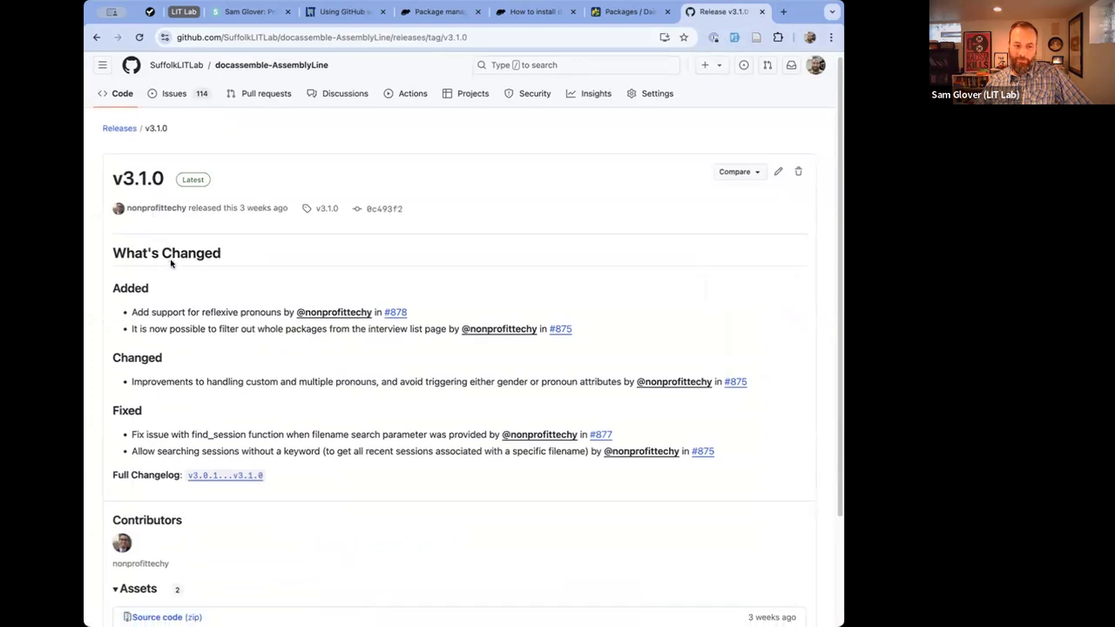
scroll(172, 266, down, 3)
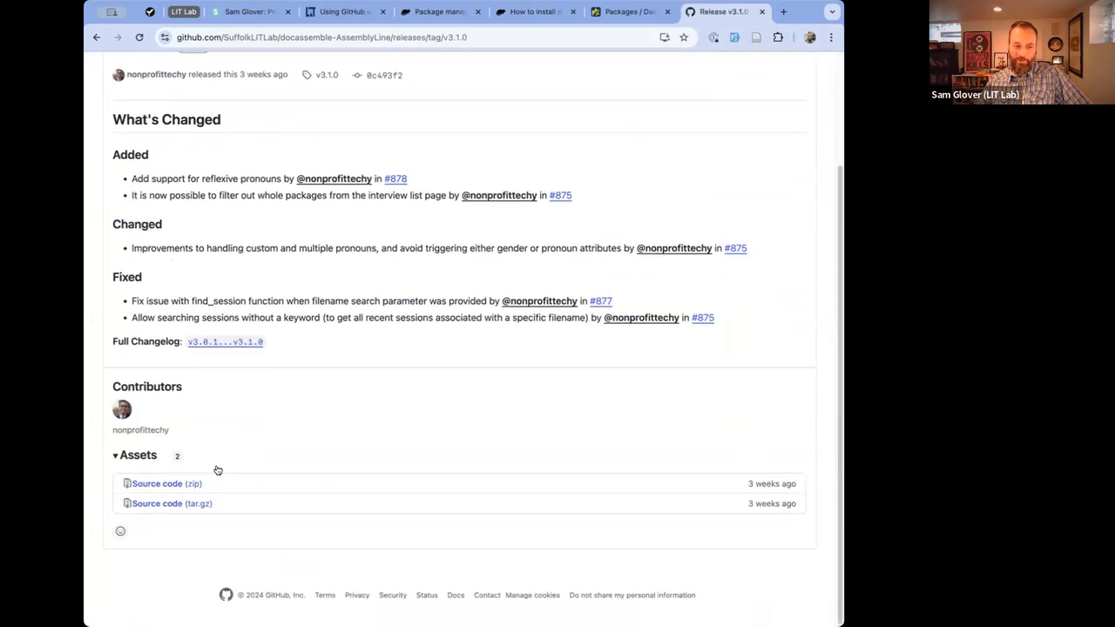
scroll(216, 463, up, 2)
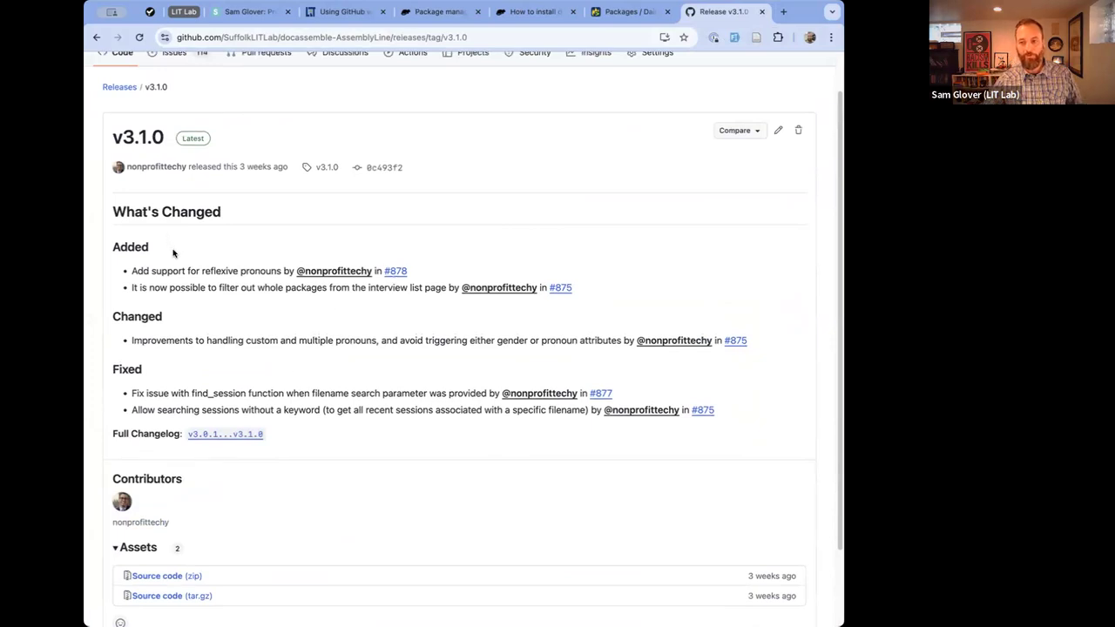
scroll(172, 252, up, 1)
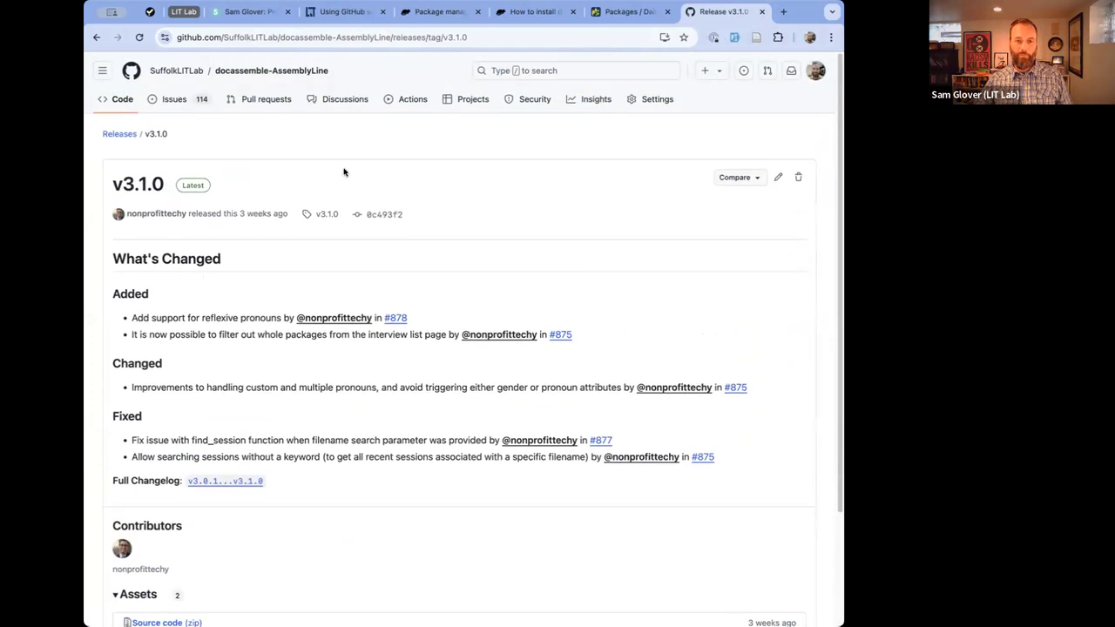
Read the Using GitHub documentation from Commit Your Code through Best Practices, and return to the DailyStandup package page.
click(625, 12)
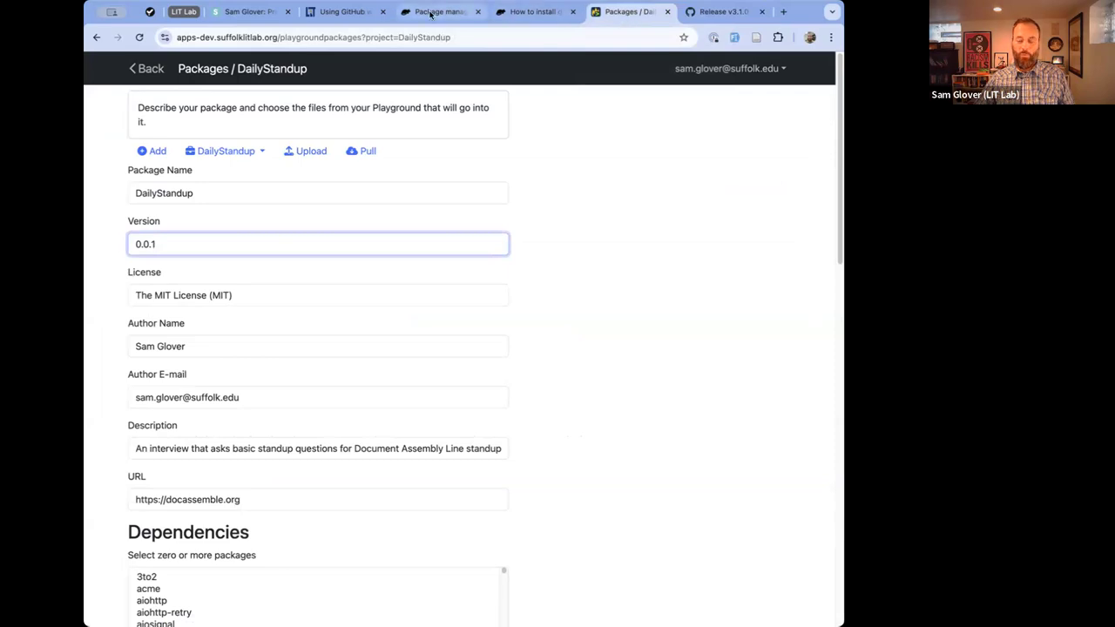
click(356, 12)
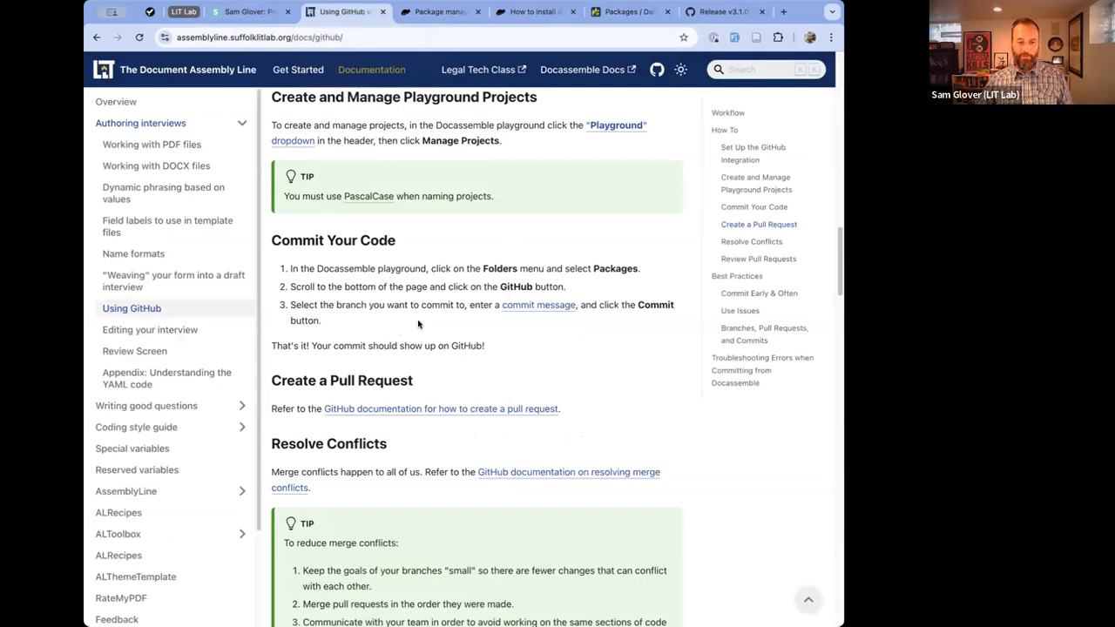
scroll(417, 324, down, 3)
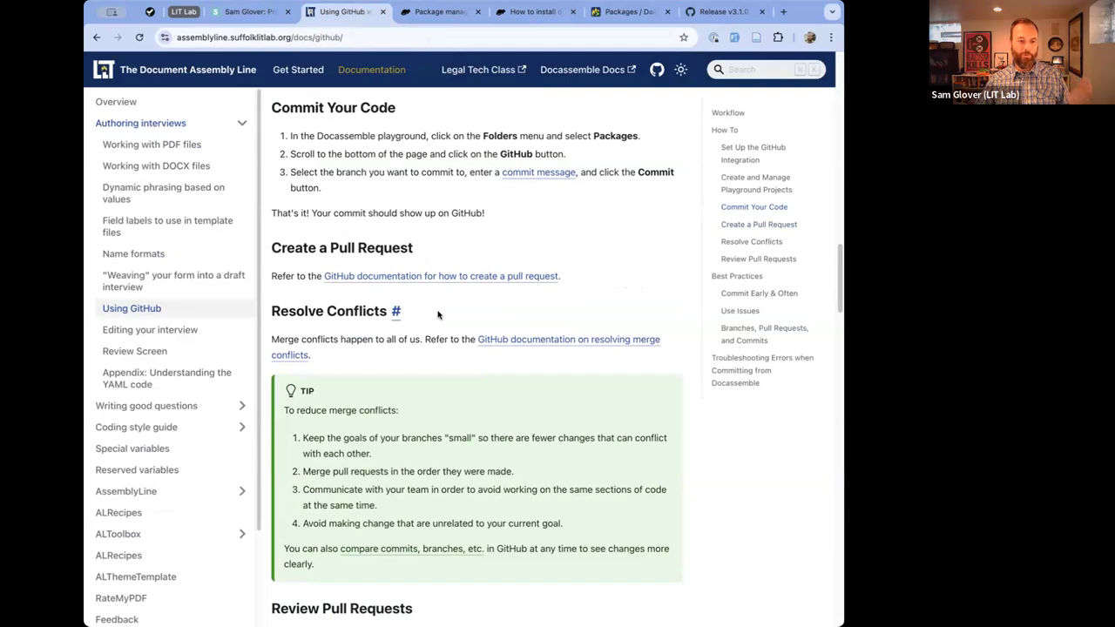
scroll(438, 314, down, 8)
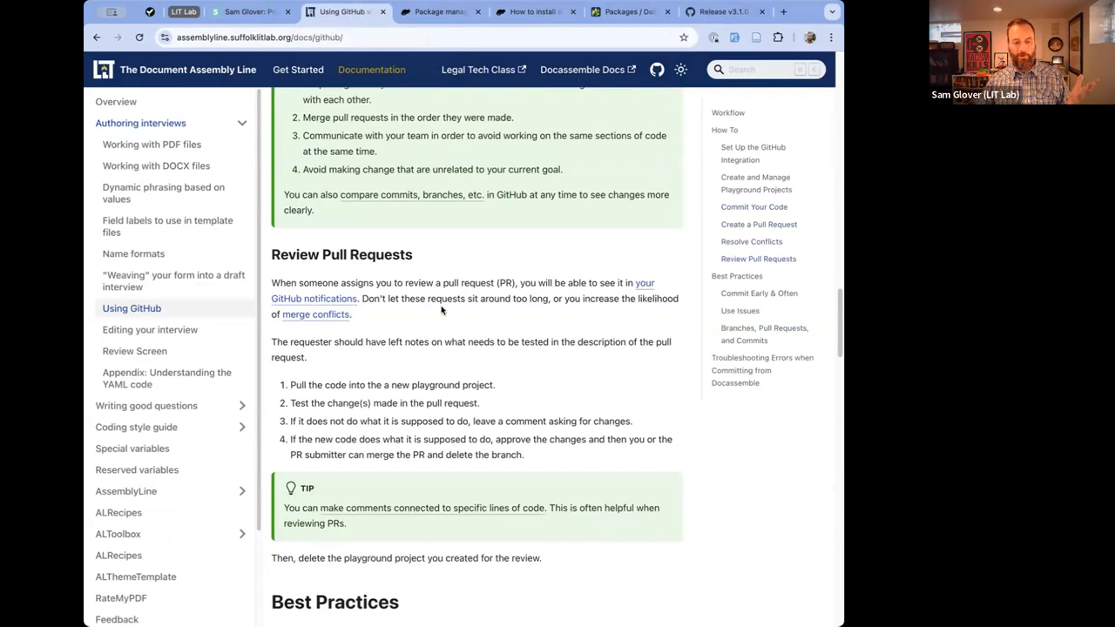
scroll(441, 310, up, 1)
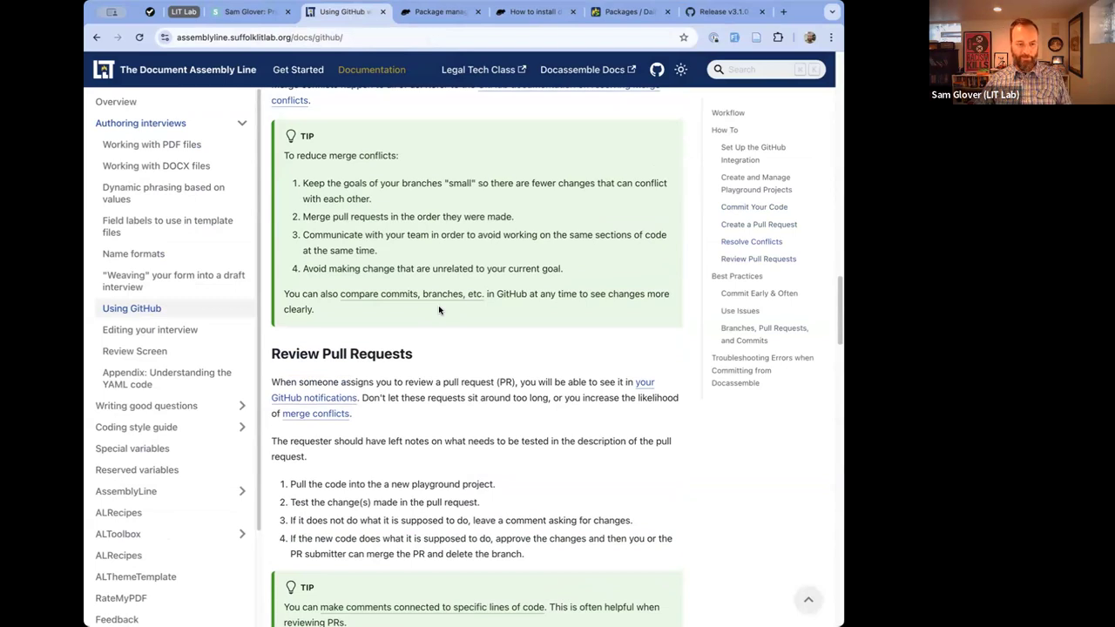
scroll(439, 310, down, 3)
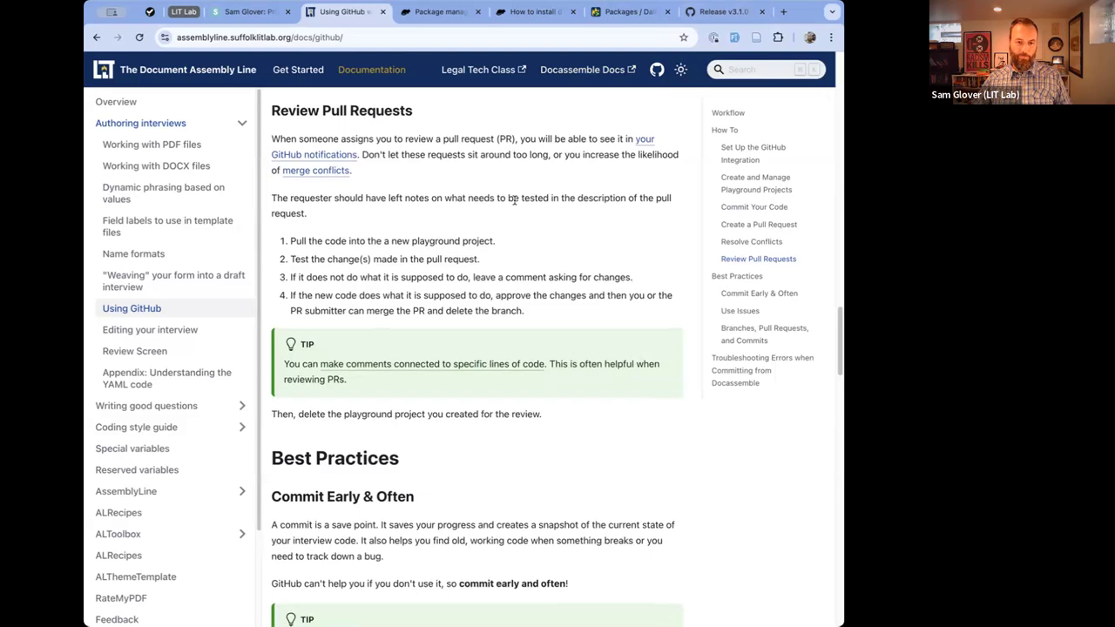
scroll(514, 200, down, 1)
scroll(514, 203, down, 2)
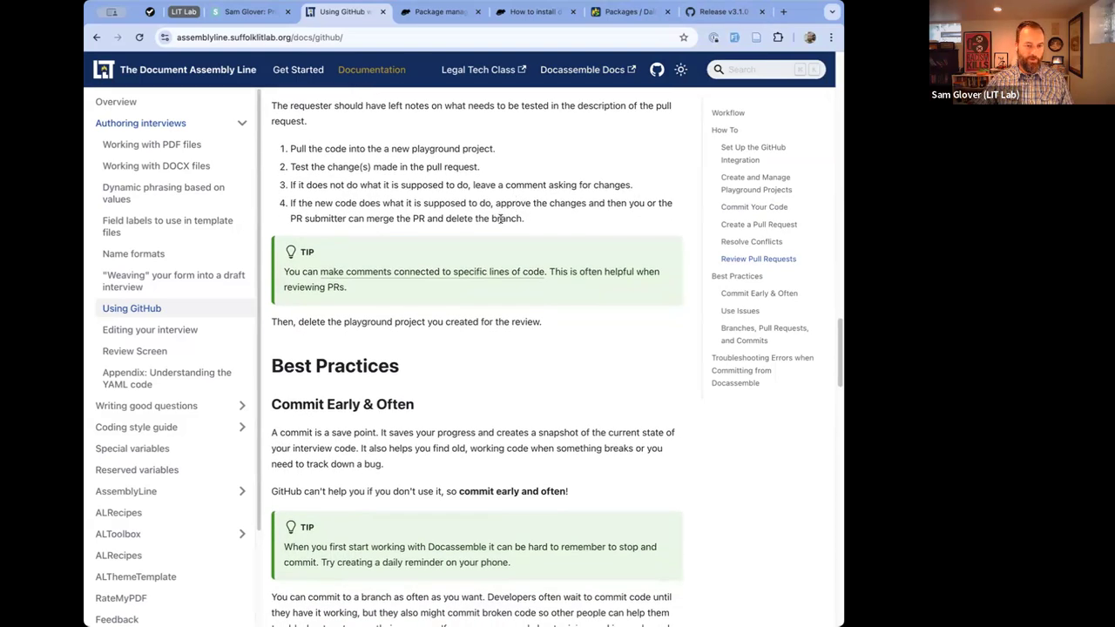
scroll(503, 218, down, 4)
scroll(499, 226, up, 1)
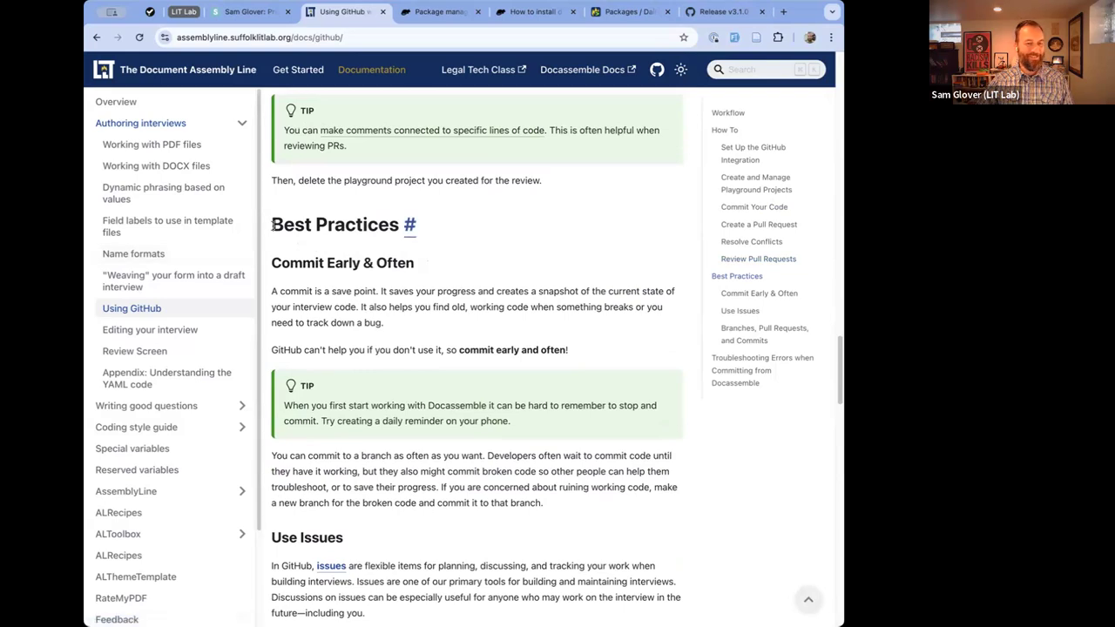
scroll(273, 226, down, 3)
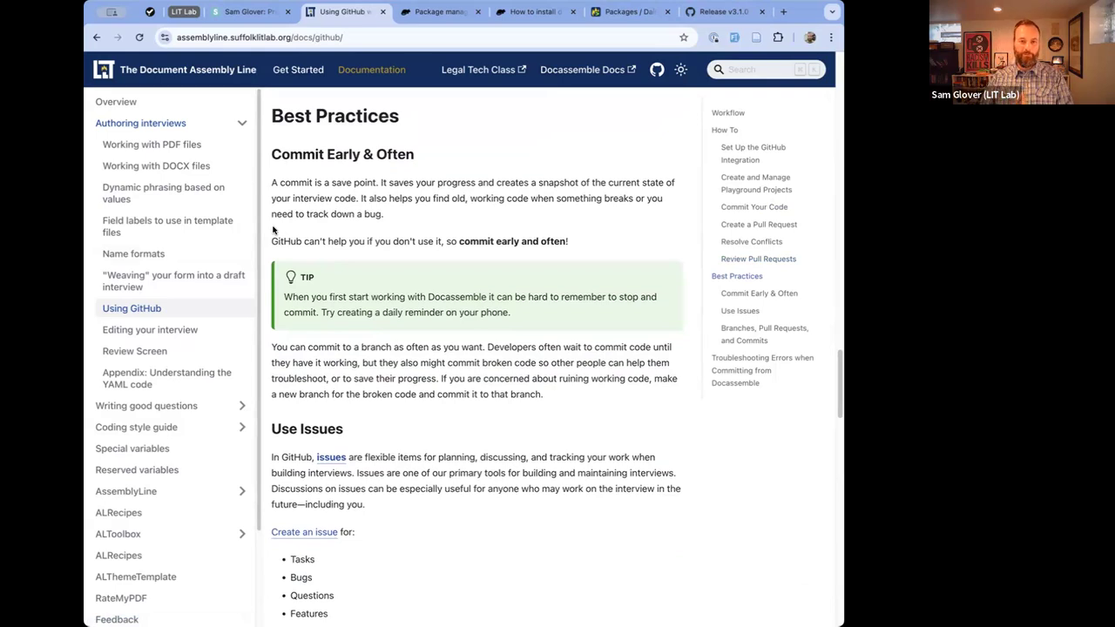
click(628, 11)
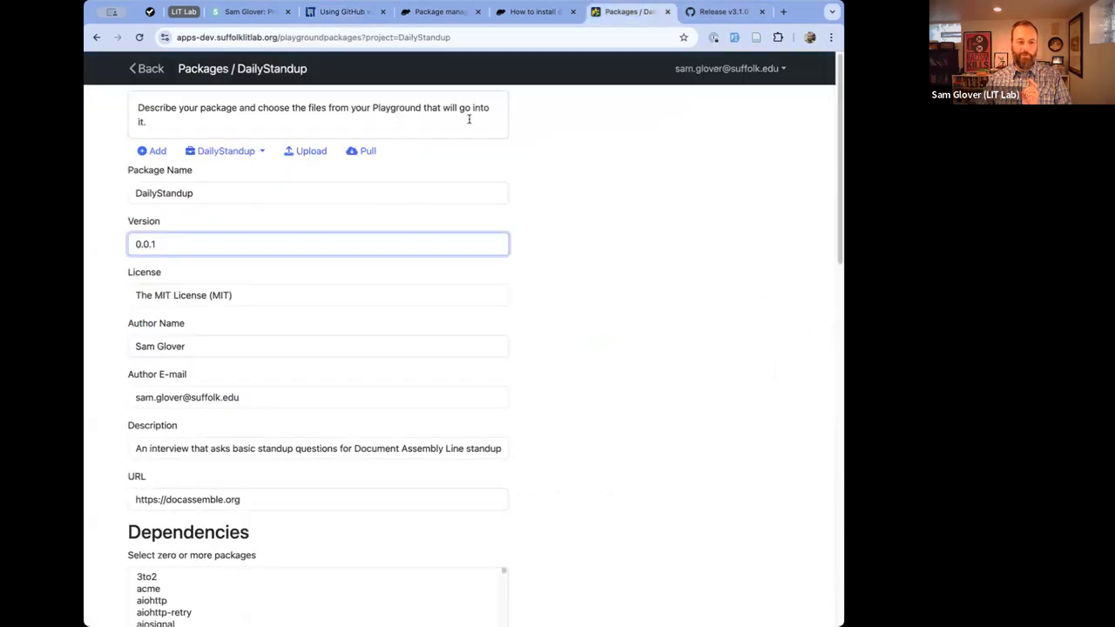
Leave the package page for the Playground, and on GitHub open pull request #459 in SuffolkLITLab's docassemble-AssemblyLine-documentation repository.
click(138, 69)
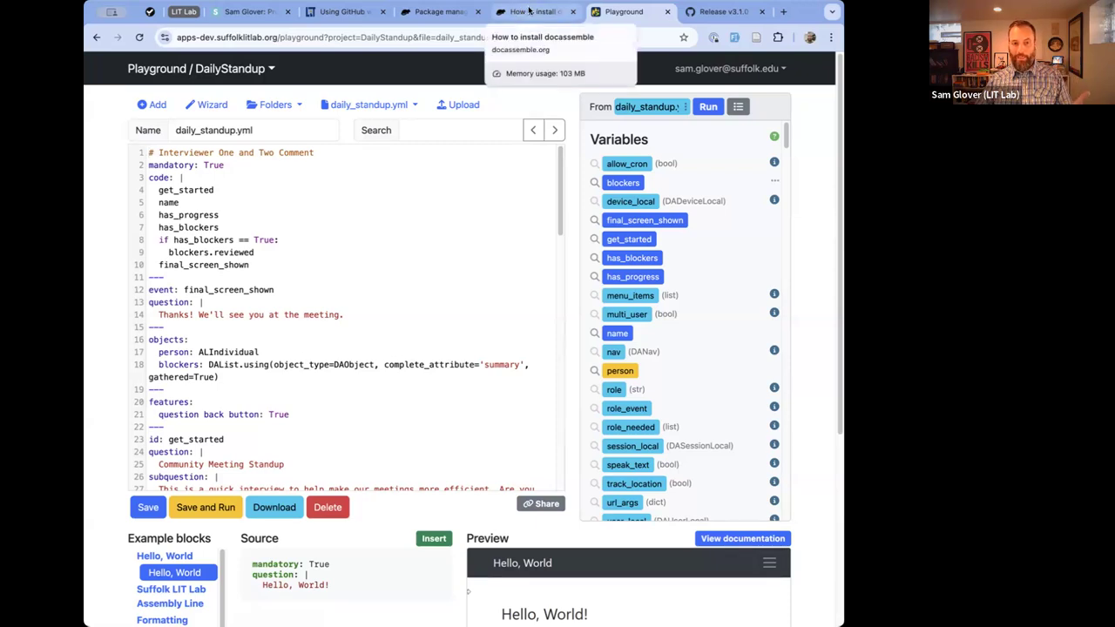
click(708, 12)
click(201, 71)
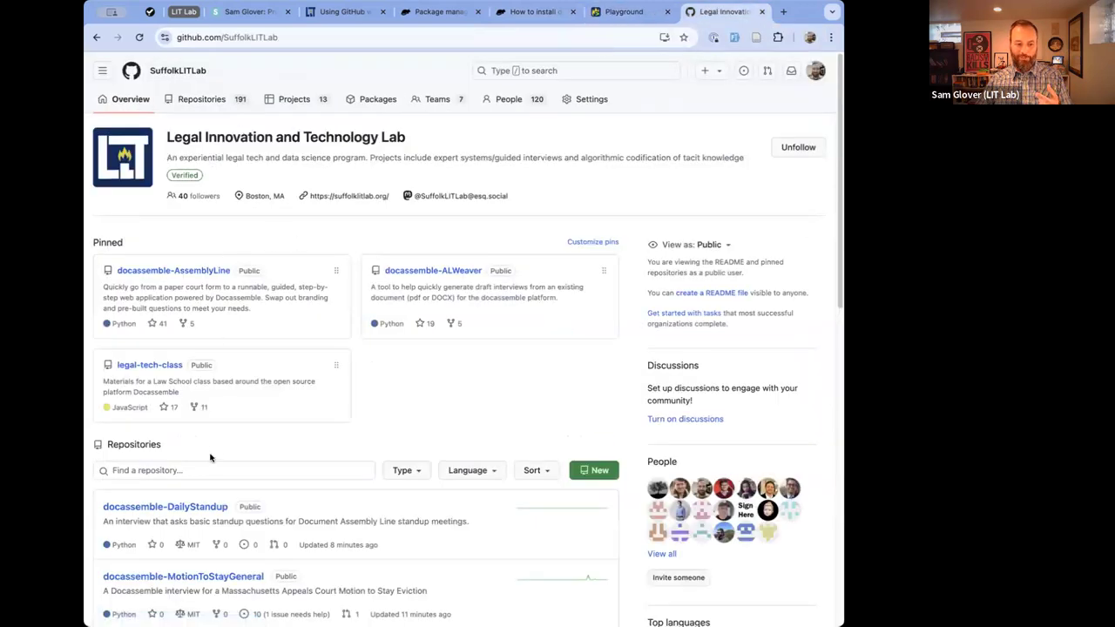
scroll(210, 455, down, 6)
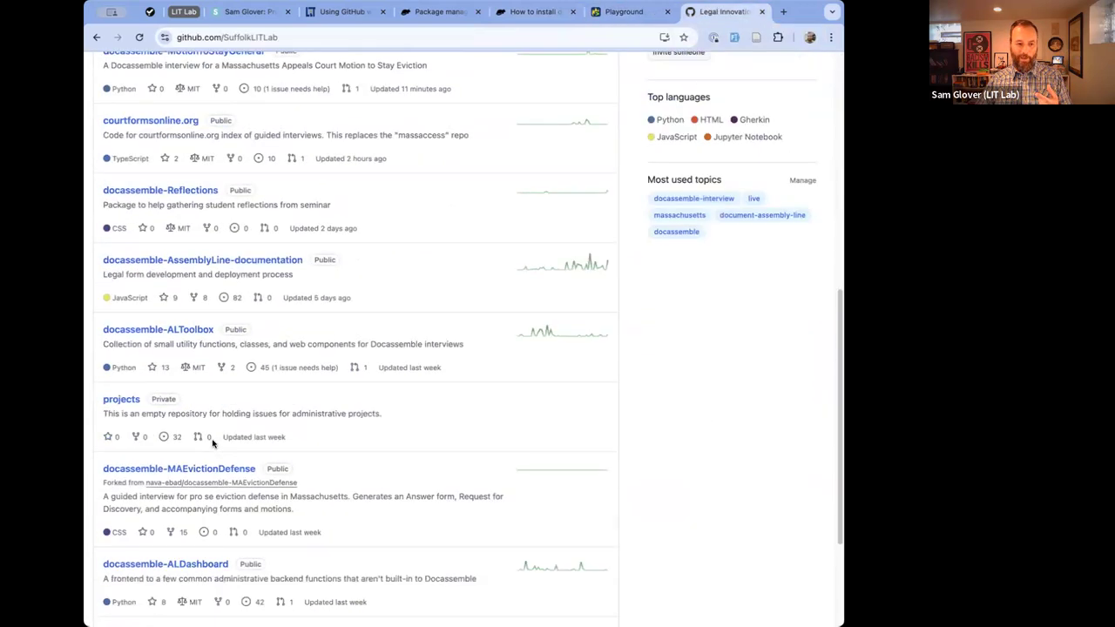
click(201, 261)
click(261, 99)
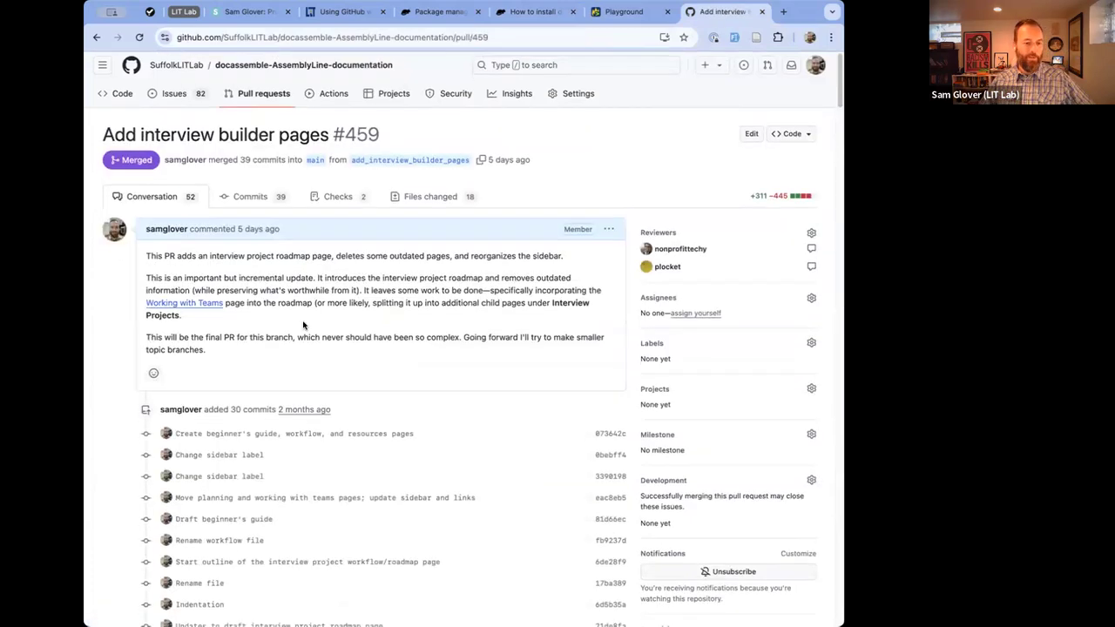
Examine the commit messages in the "Add interview builder pages" pull request, highlighting a "Saving WIP" commit.
scroll(303, 325, down, 5)
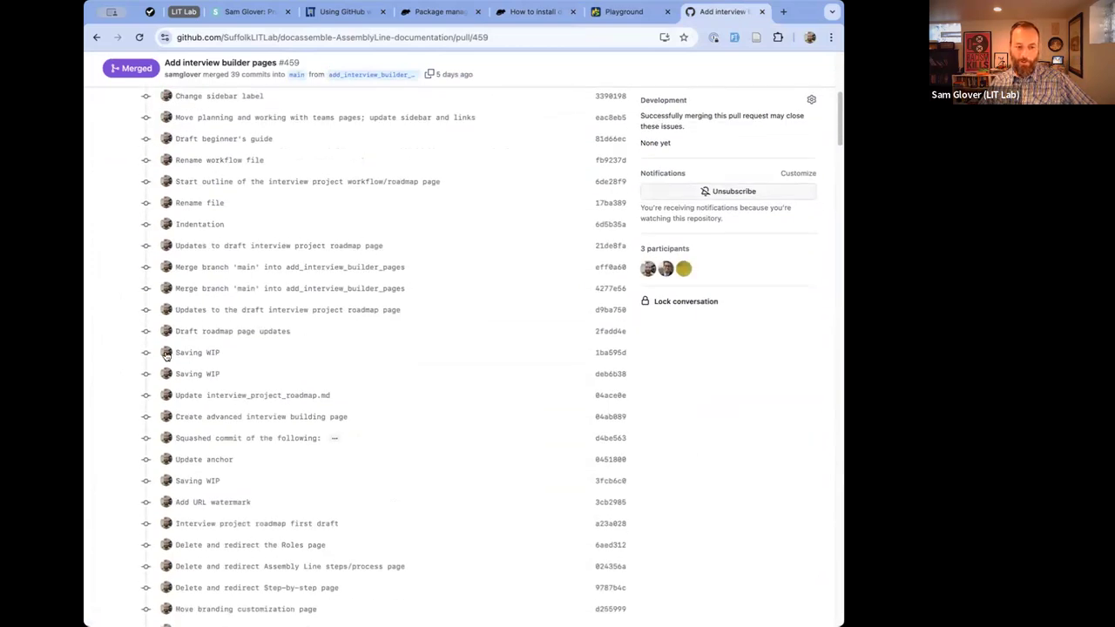
drag(236, 354, 176, 348)
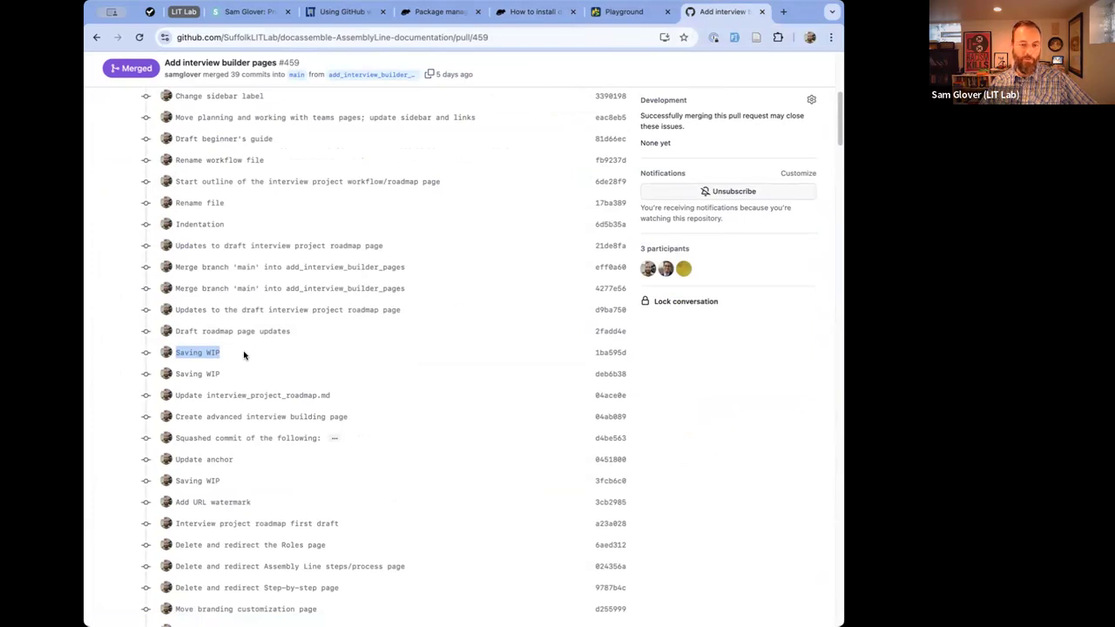
drag(244, 355, 179, 350)
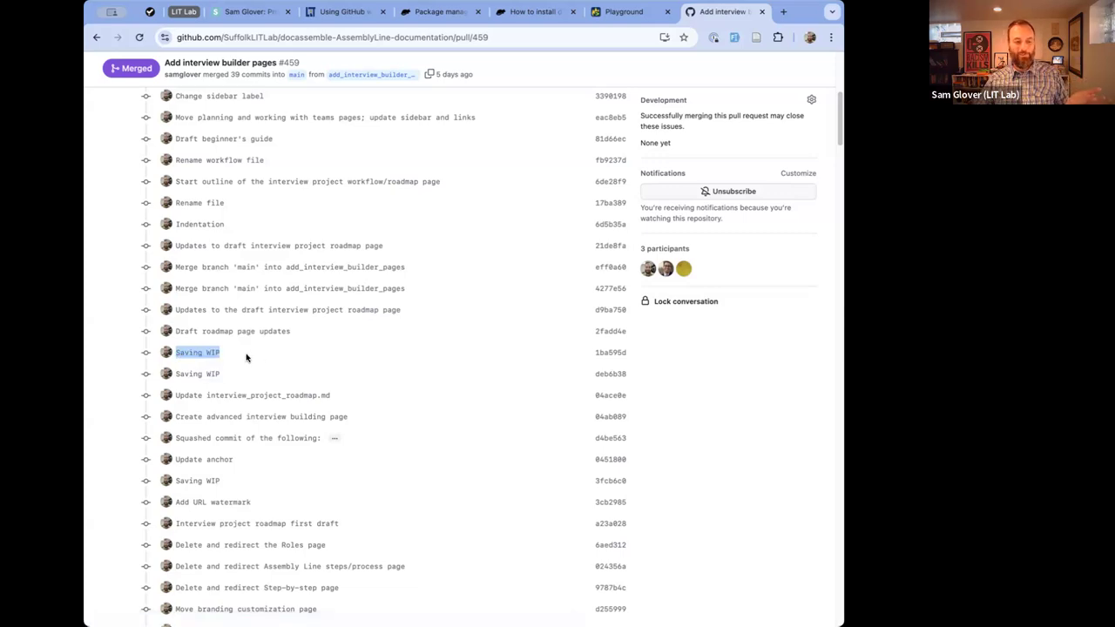
scroll(246, 357, down, 5)
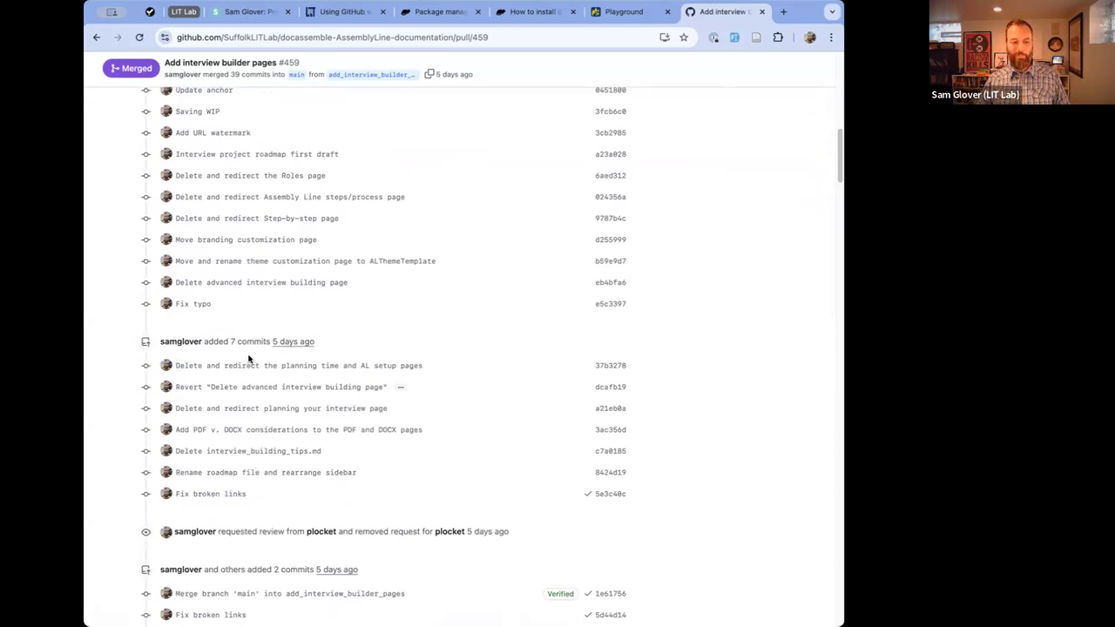
scroll(249, 359, up, 4)
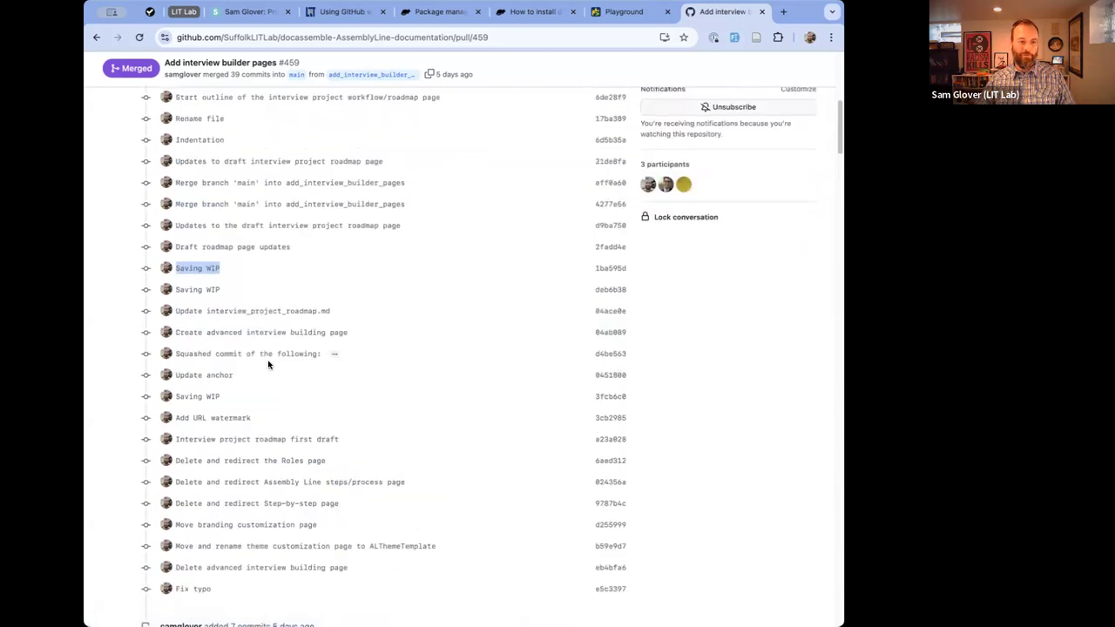
scroll(268, 364, up, 3)
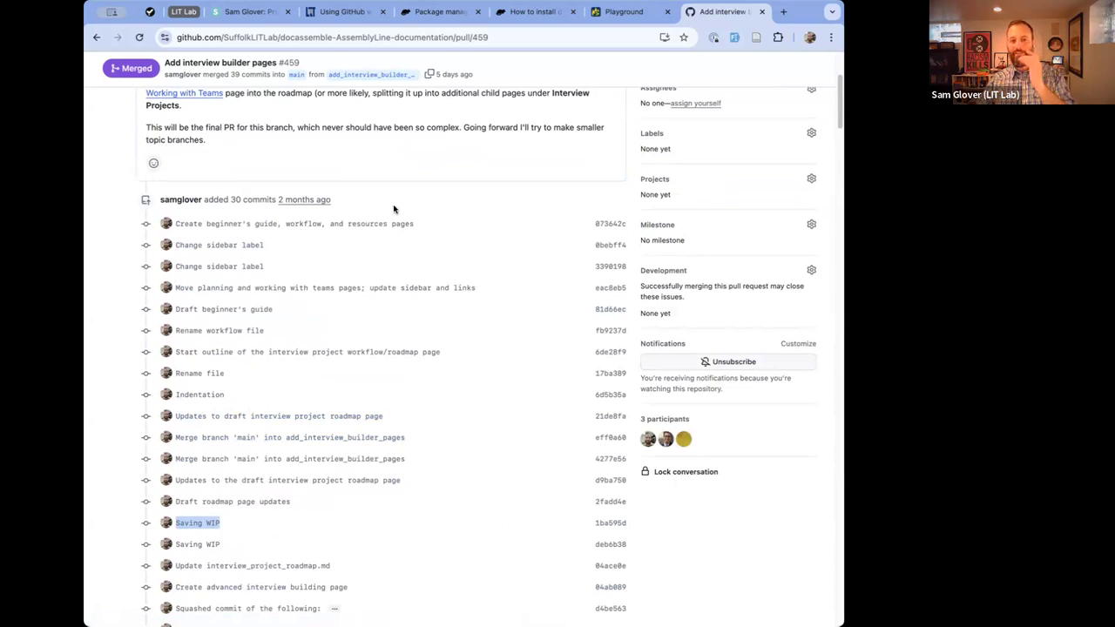
Return to the Using GitHub documentation and read the Use Issues section under Best Practices.
click(610, 19)
click(332, 17)
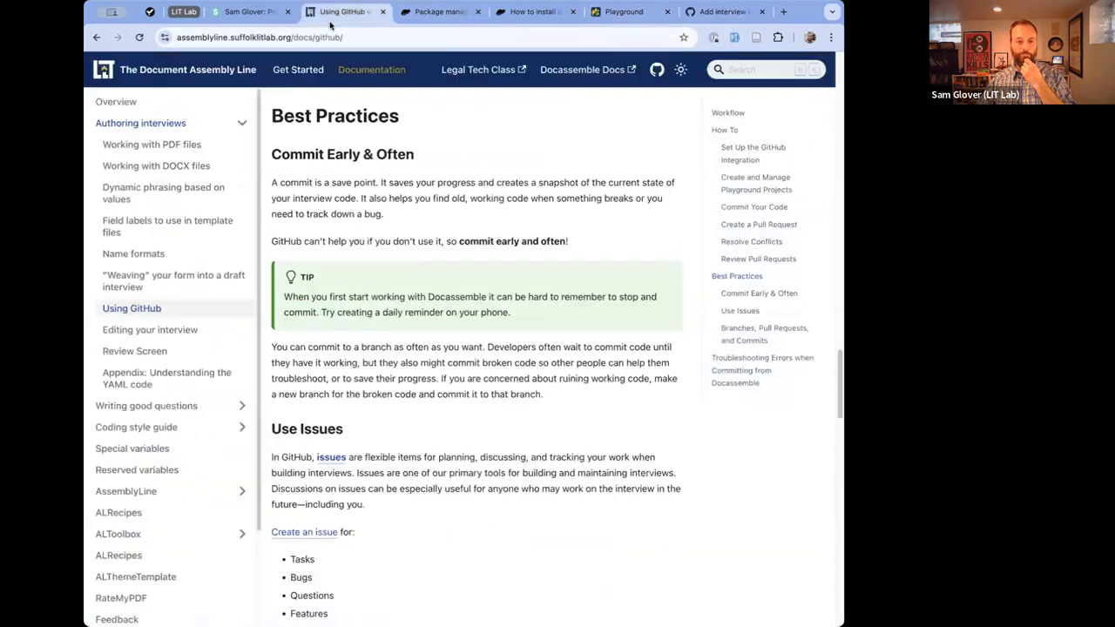
scroll(307, 321, down, 5)
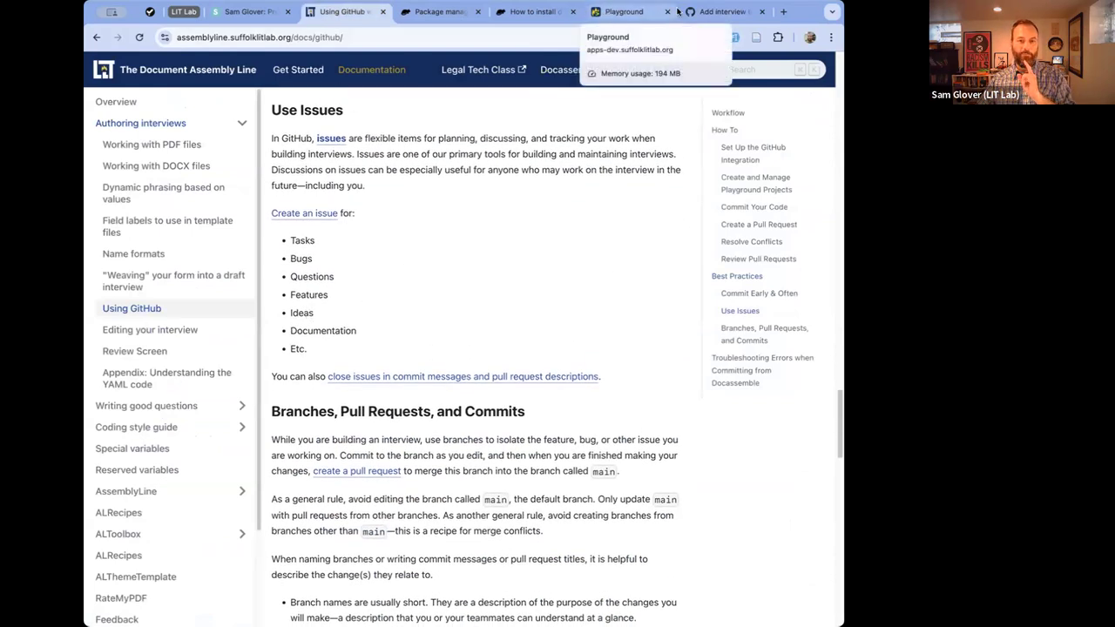
From the documentation repository's issues on GitHub, open "Interview project roadmap tweaks/improvements" and review its title, task list and comment area.
click(703, 11)
scroll(252, 177, up, 3)
click(173, 103)
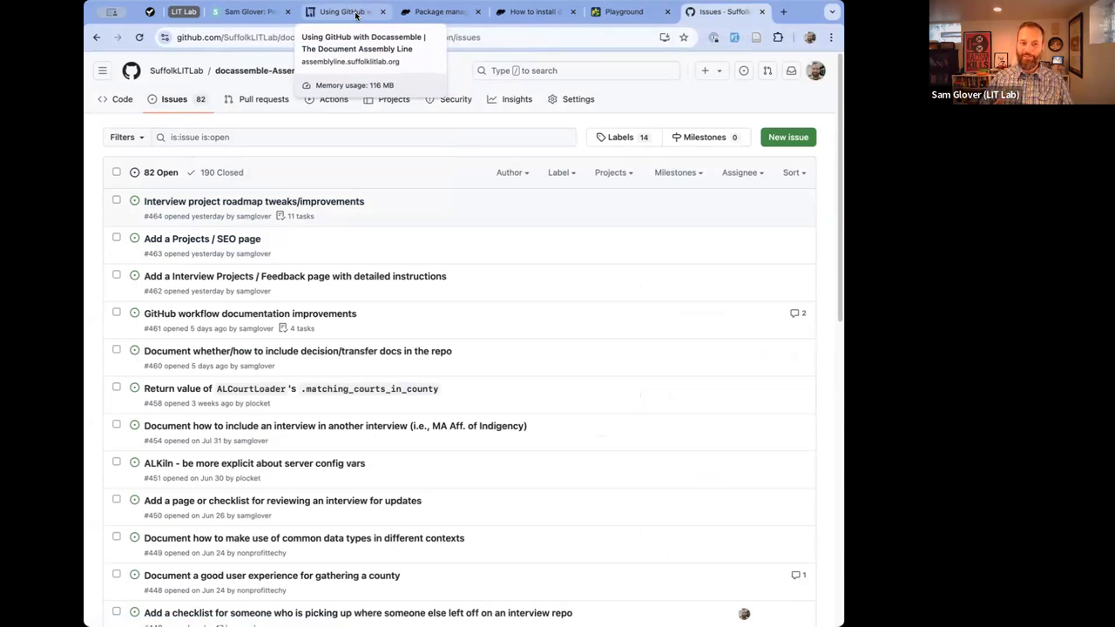
click(274, 203)
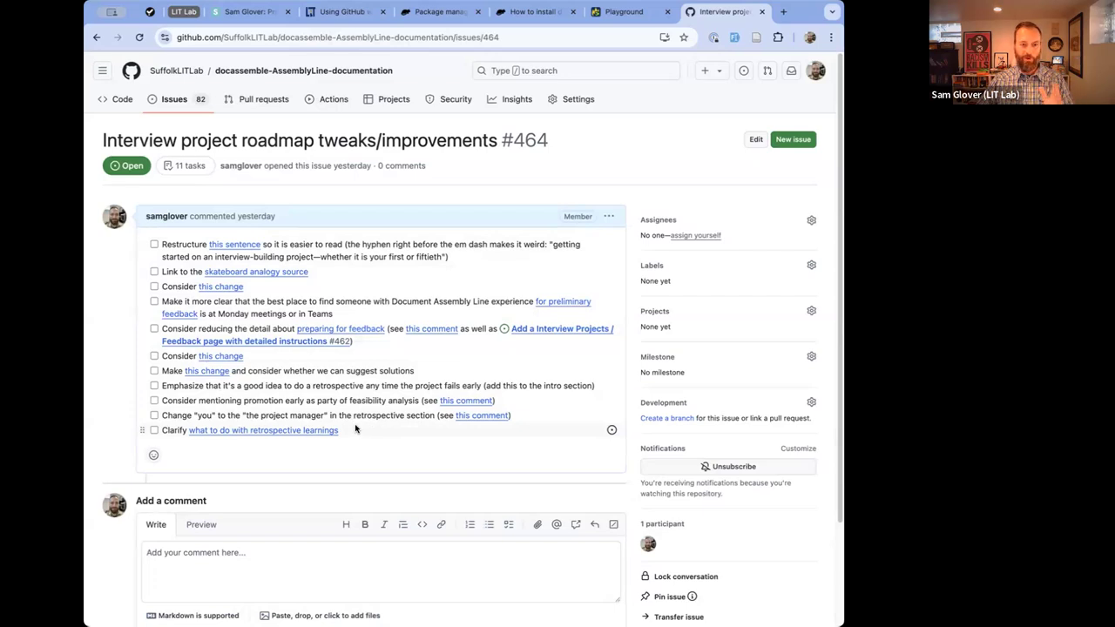
scroll(357, 424, down, 3)
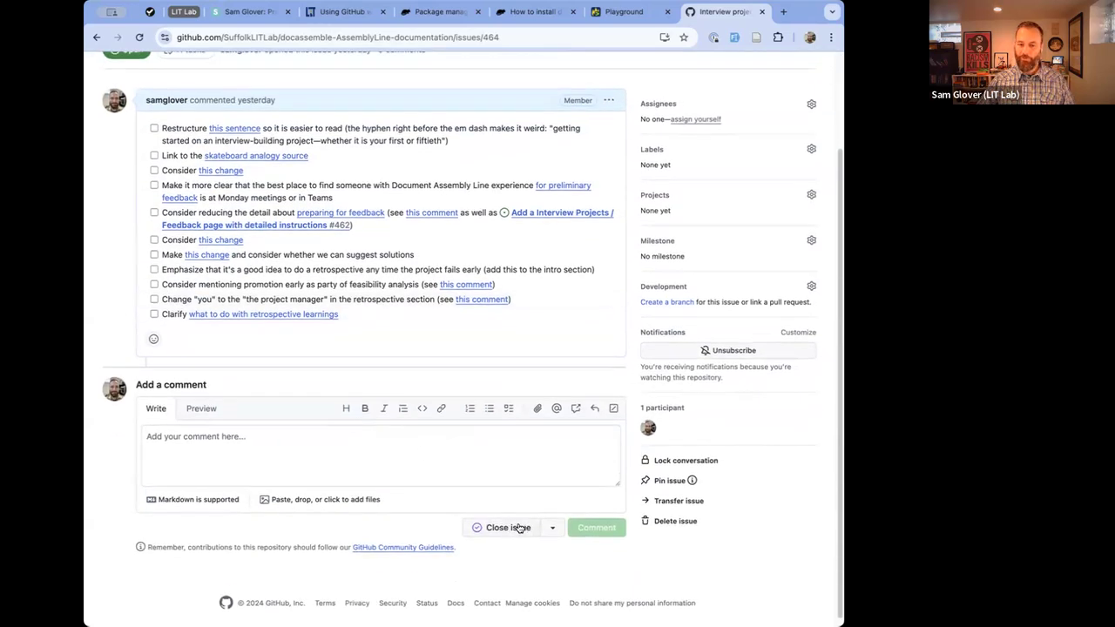
scroll(514, 527, up, 3)
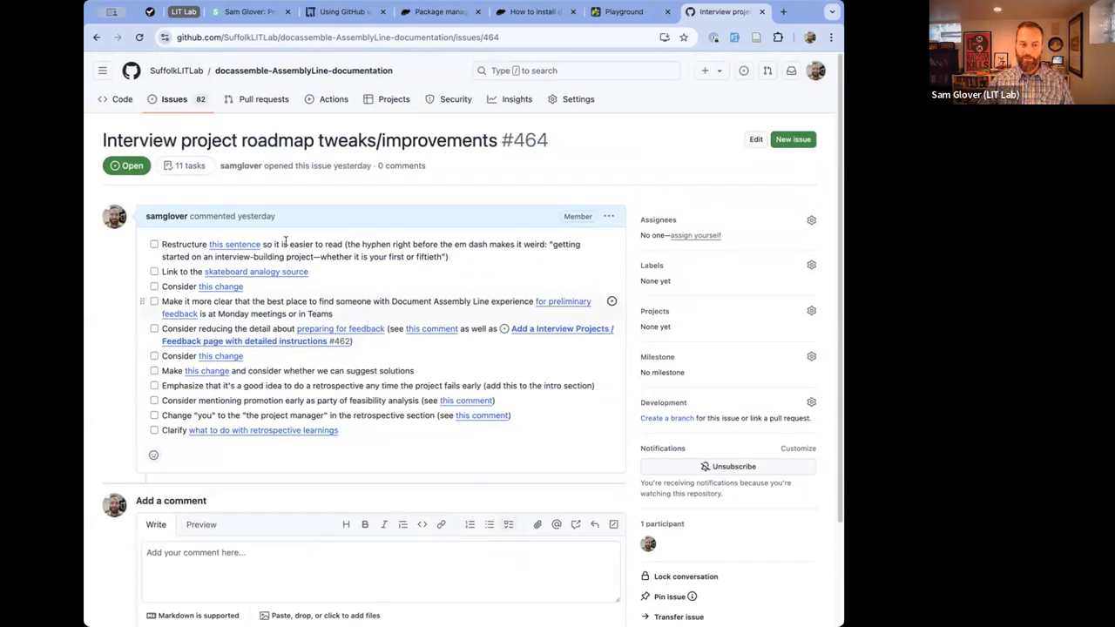
drag(94, 138, 495, 137)
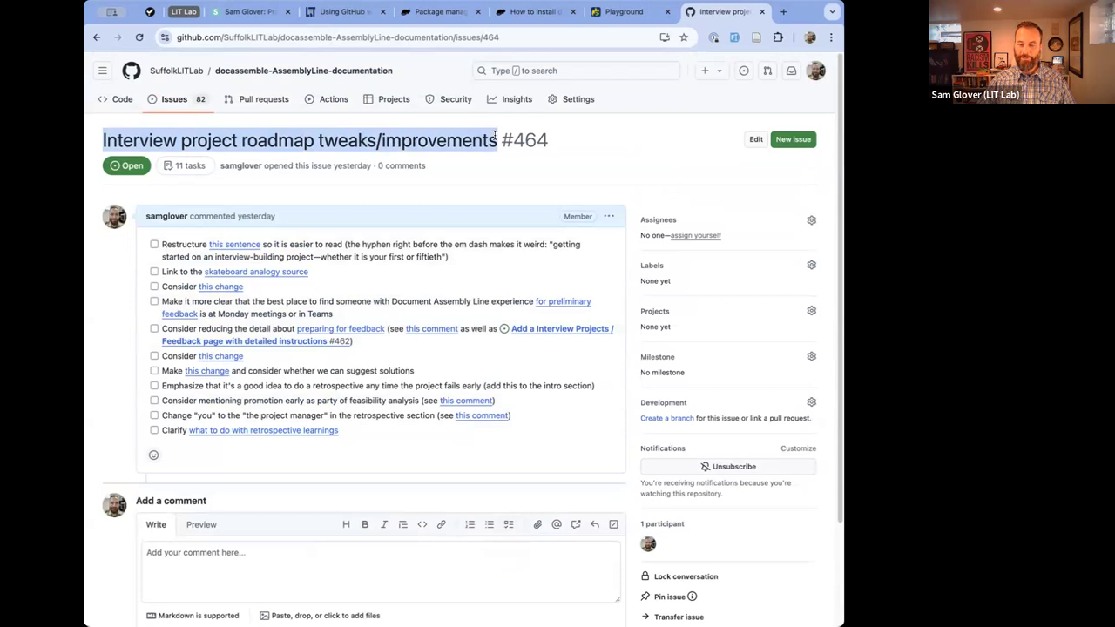
Return to the documentation repository's issue list and look over the open issues.
click(99, 39)
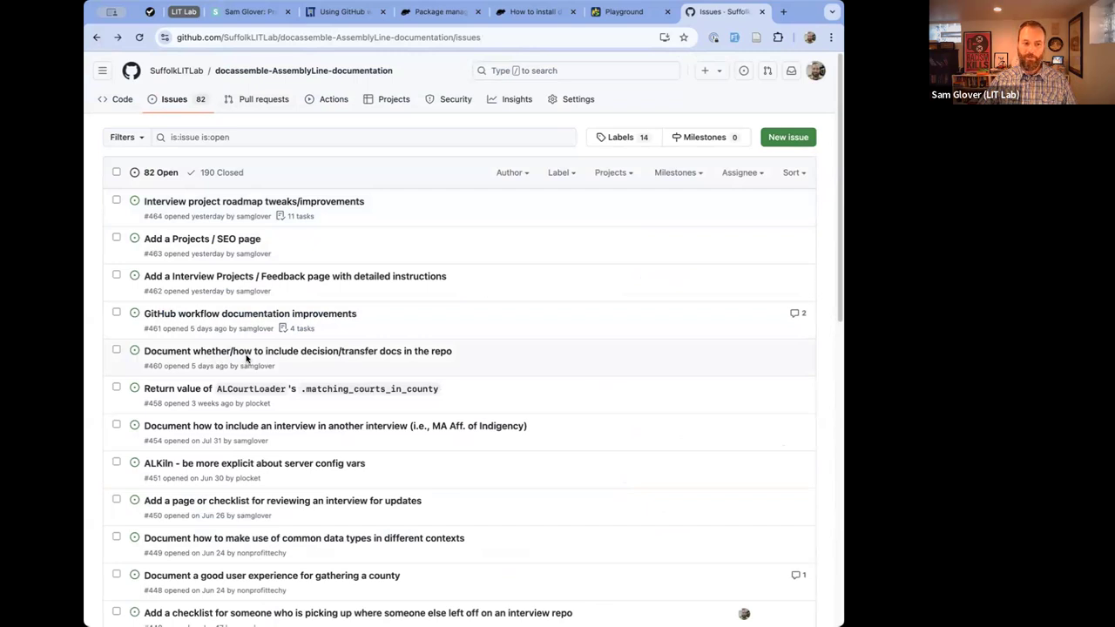
mouse_move(257, 352)
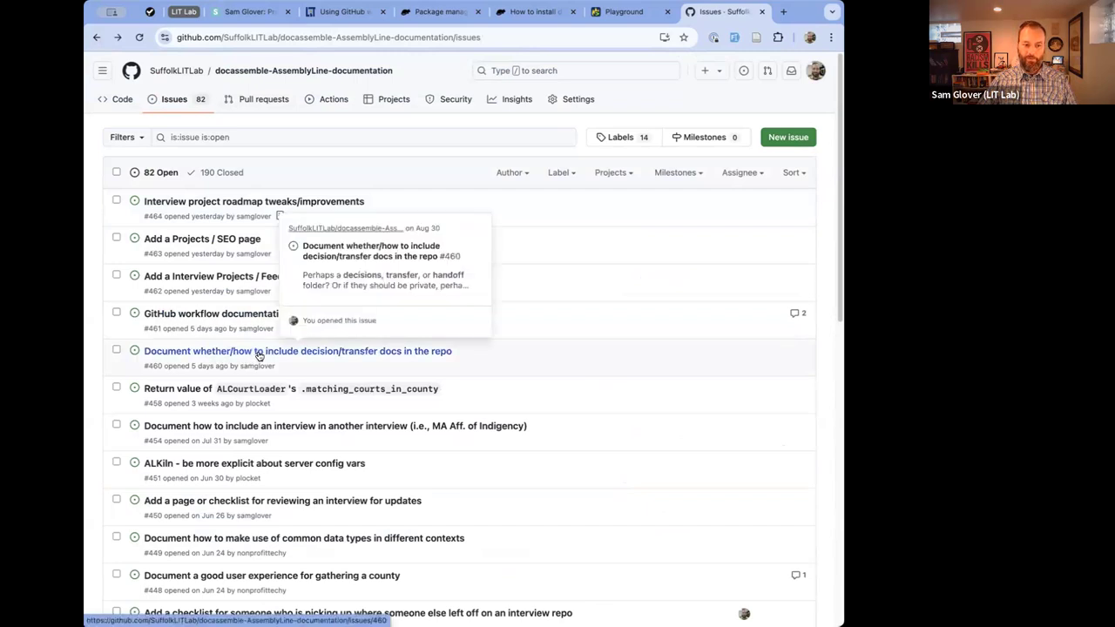
scroll(258, 355, down, 2)
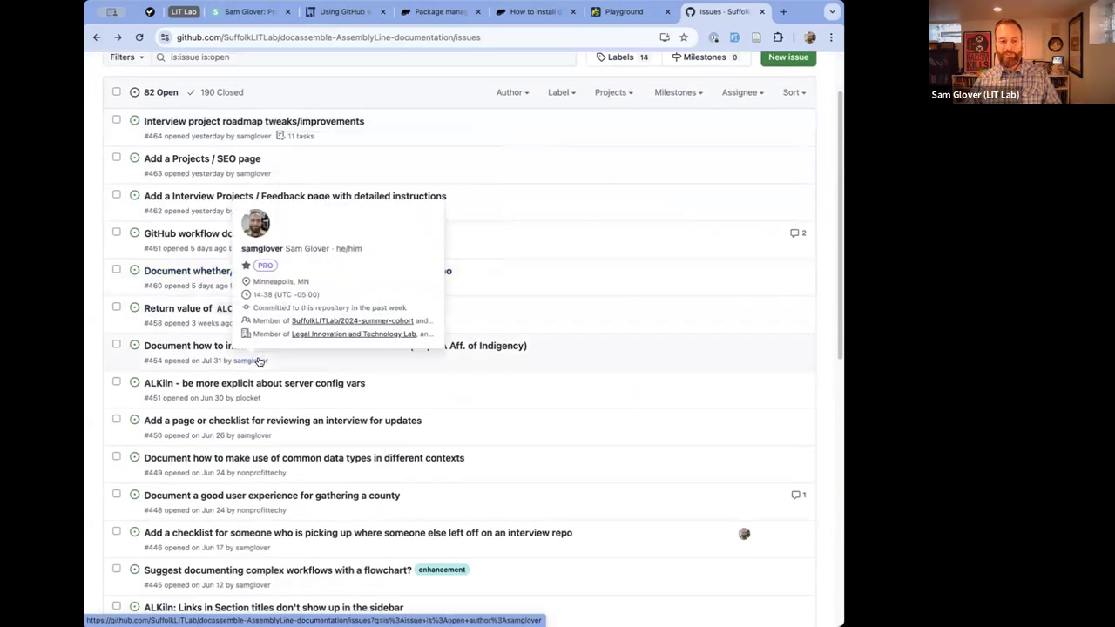
mouse_move(280, 388)
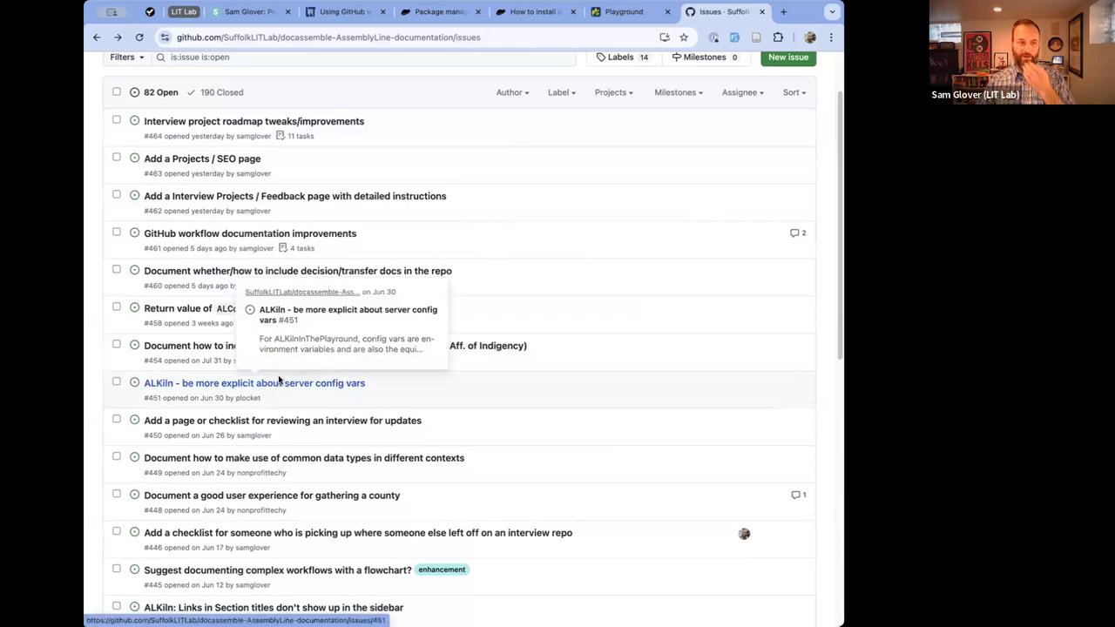
scroll(281, 379, up, 2)
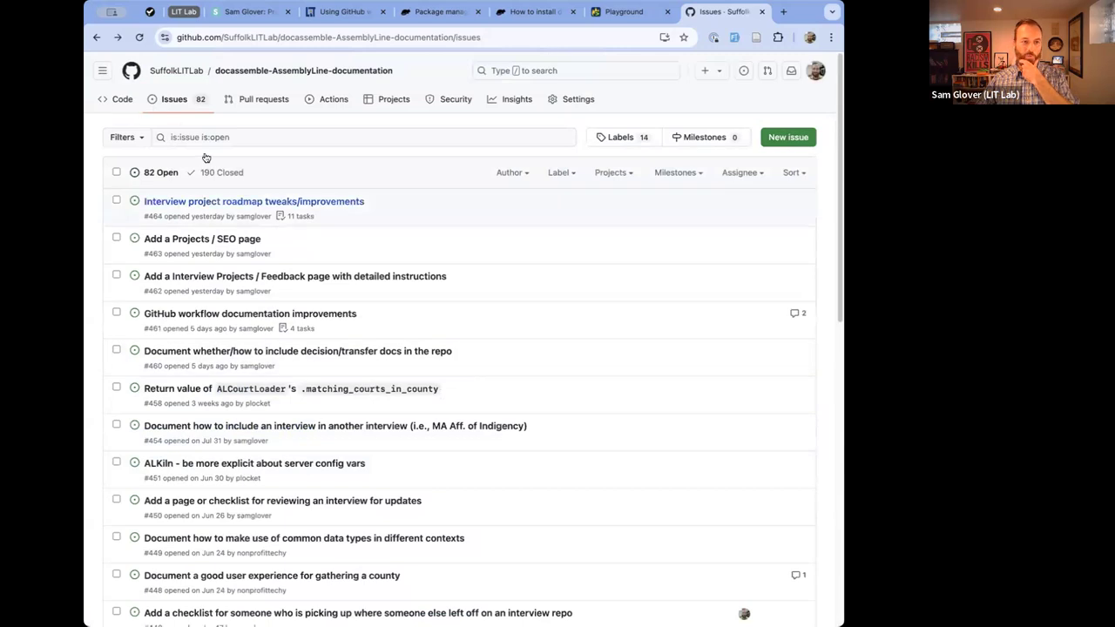
Browse all SuffolkLITLab repositories and open the issues of docassemble-MATCTaxLienAnswer.
click(193, 74)
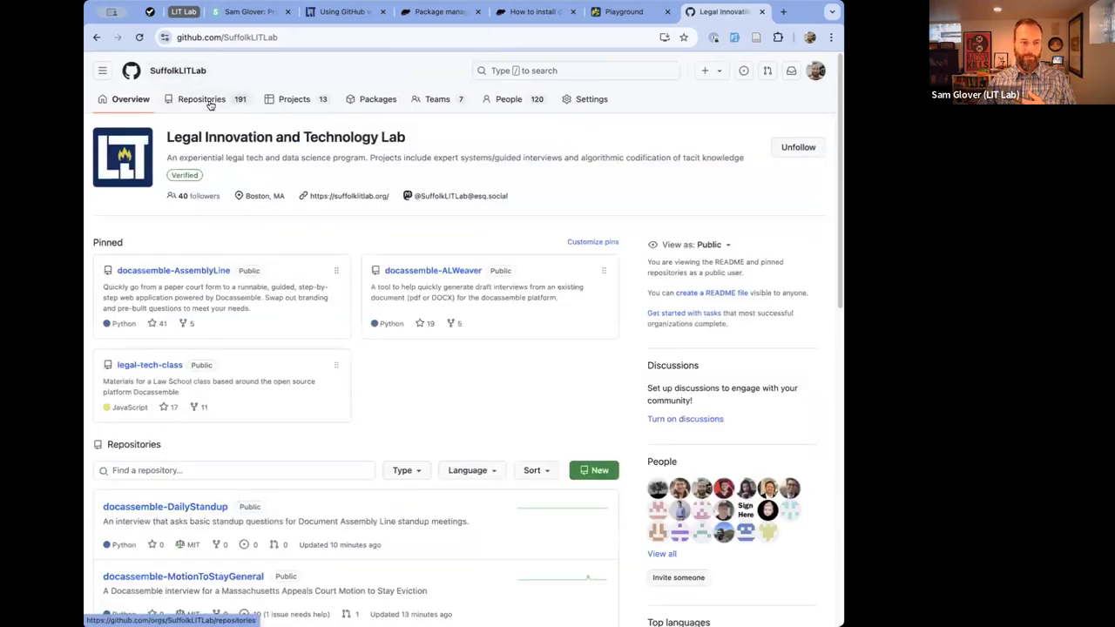
click(210, 105)
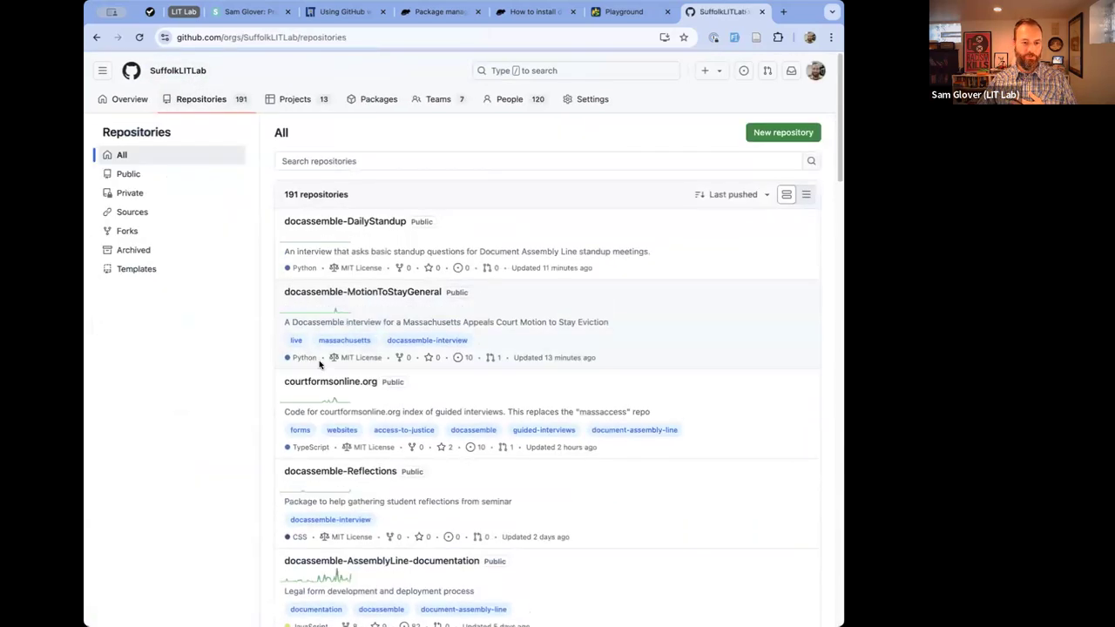
scroll(346, 384, down, 3)
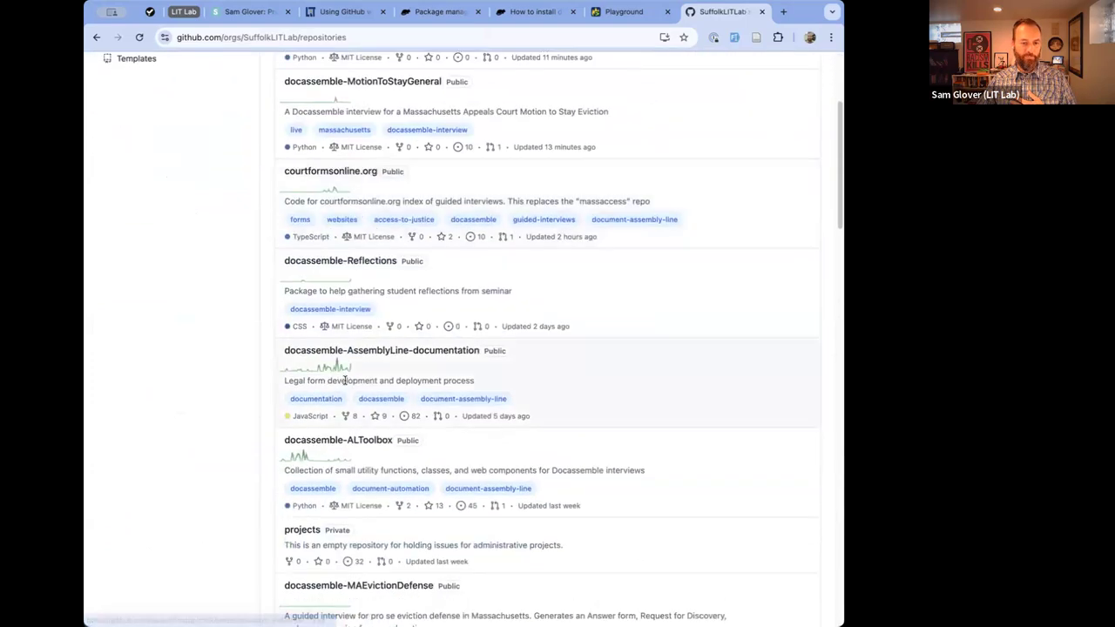
scroll(346, 383, down, 3)
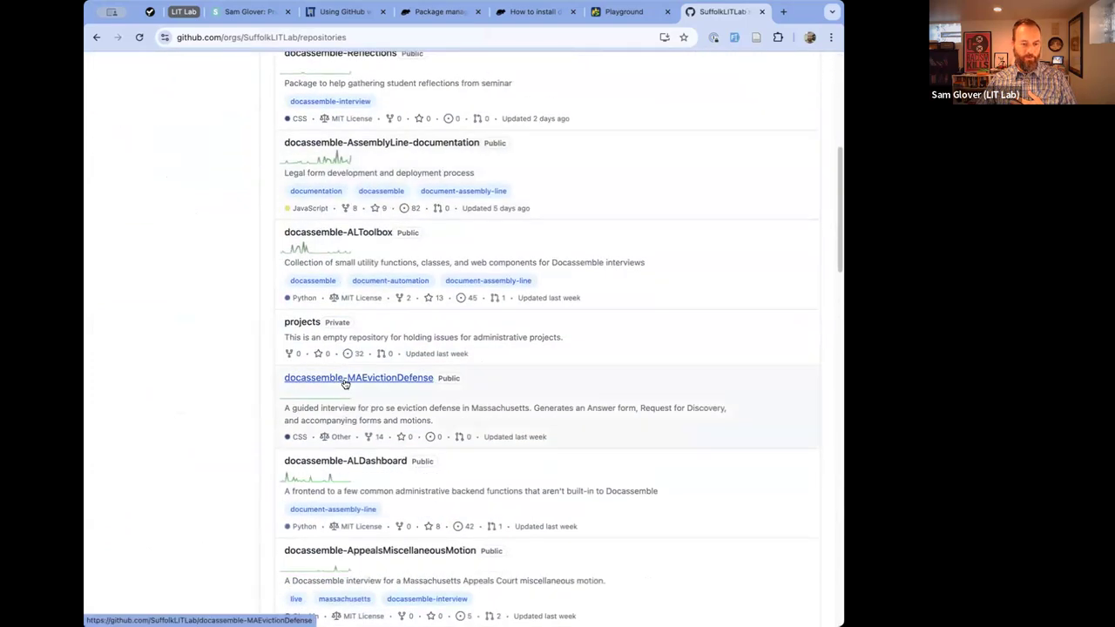
scroll(364, 468, down, 3)
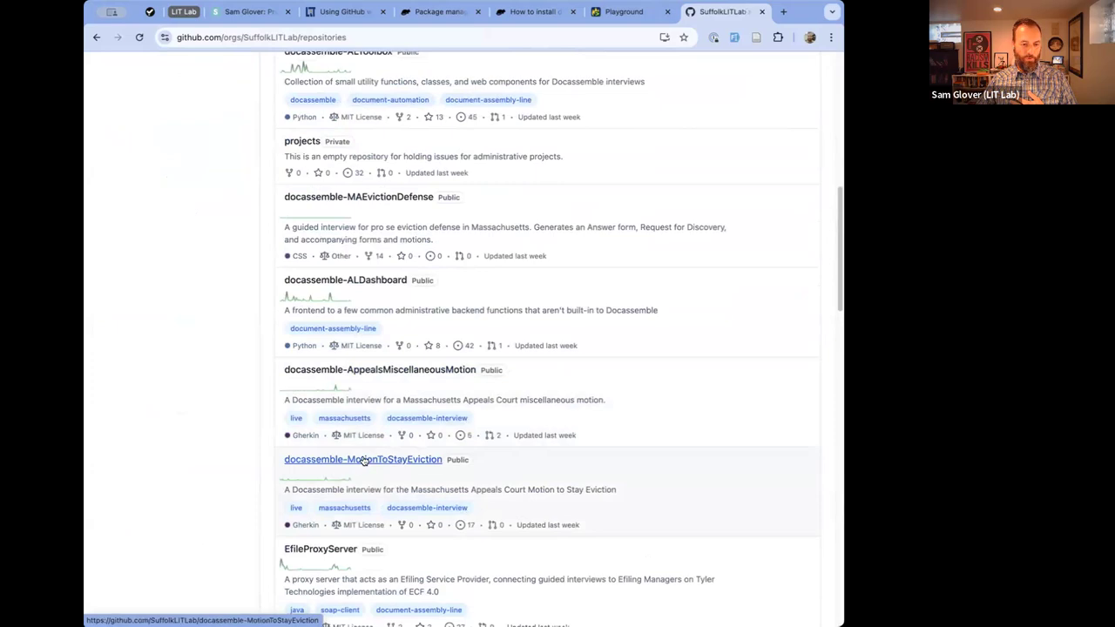
scroll(363, 468, down, 8)
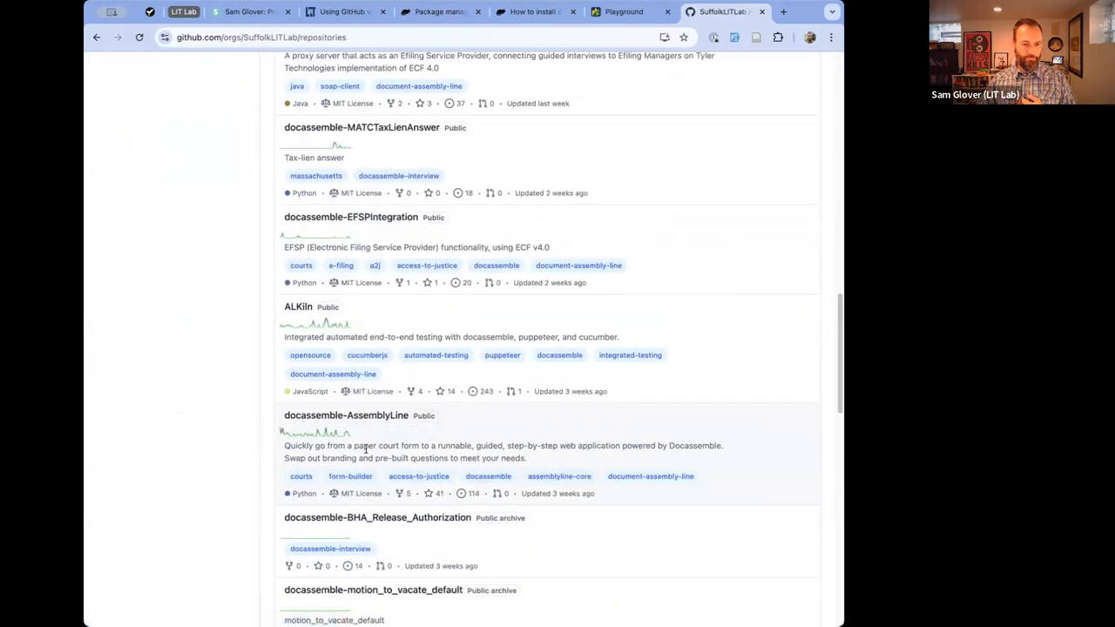
scroll(365, 448, down, 4)
scroll(383, 120, up, 4)
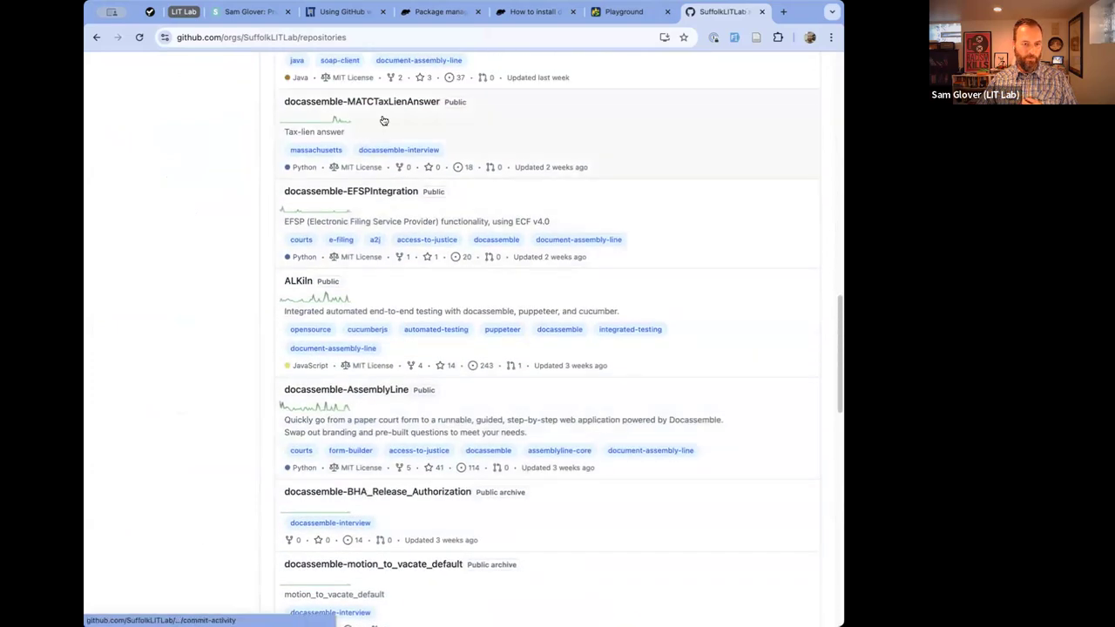
click(388, 103)
click(179, 98)
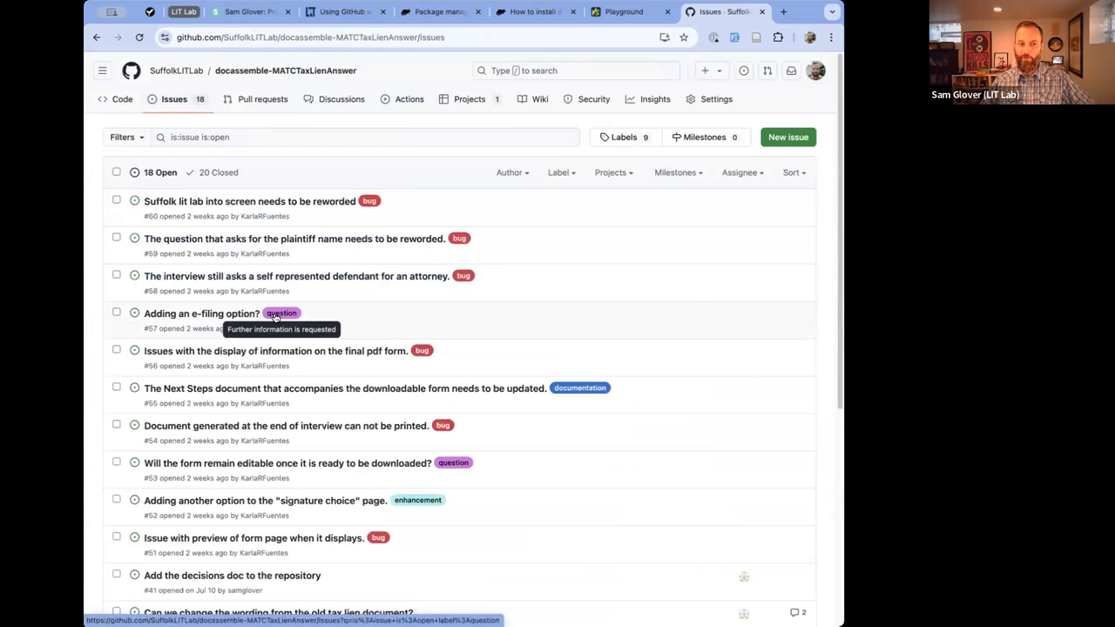
Filter the MATCTaxLienAnswer issues by the question label and view the open ones, followed by the closed ones.
click(559, 173)
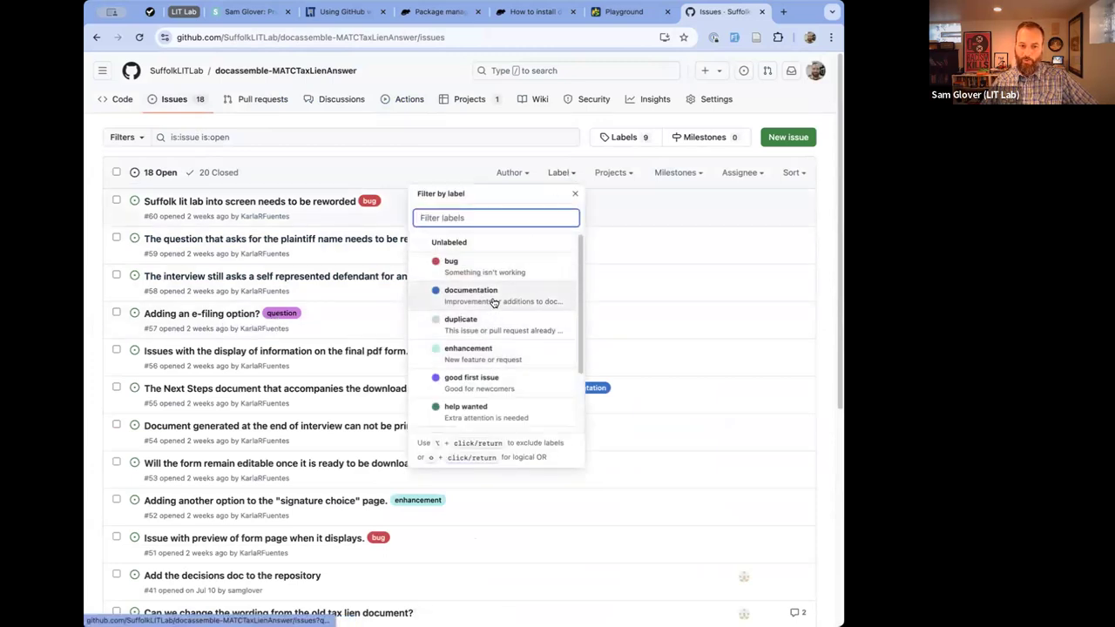
scroll(494, 302, down, 3)
click(485, 397)
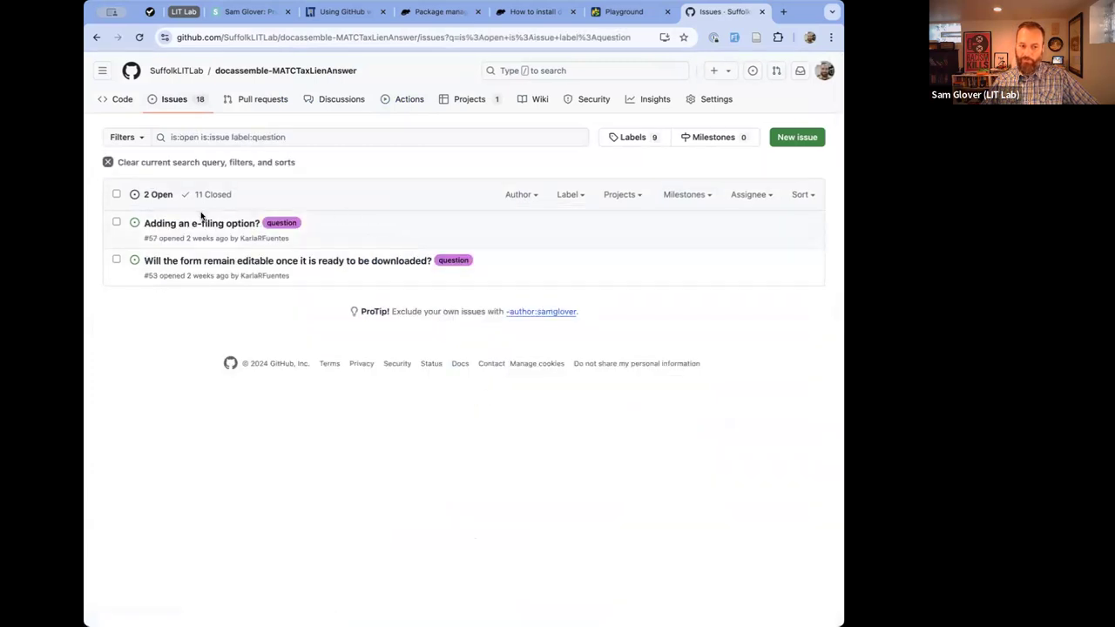
mouse_move(162, 223)
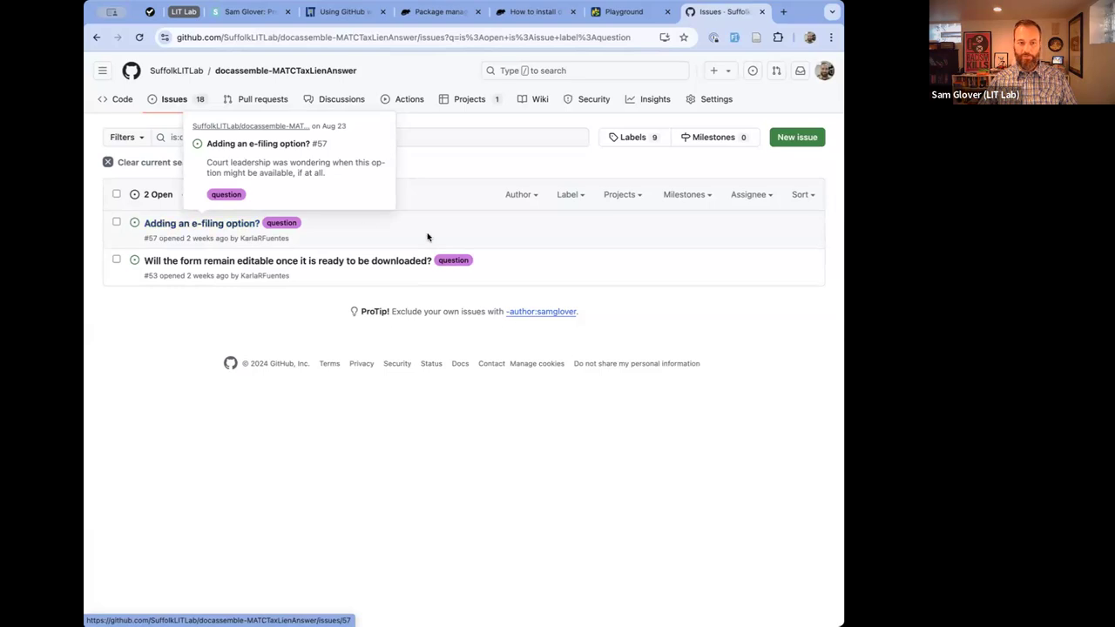
click(217, 194)
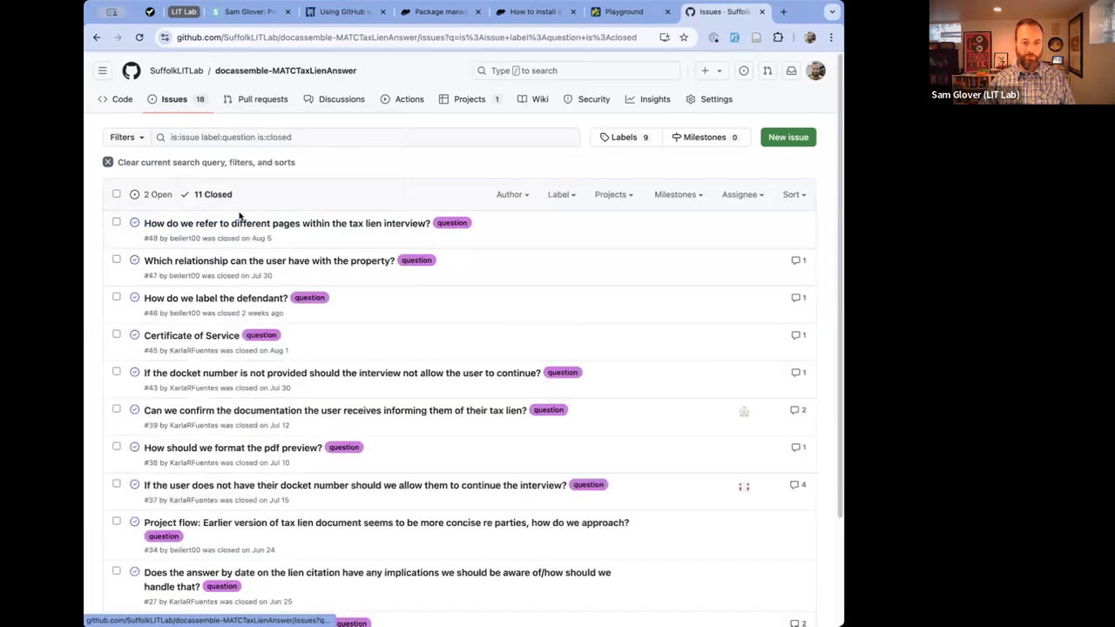
mouse_move(270, 228)
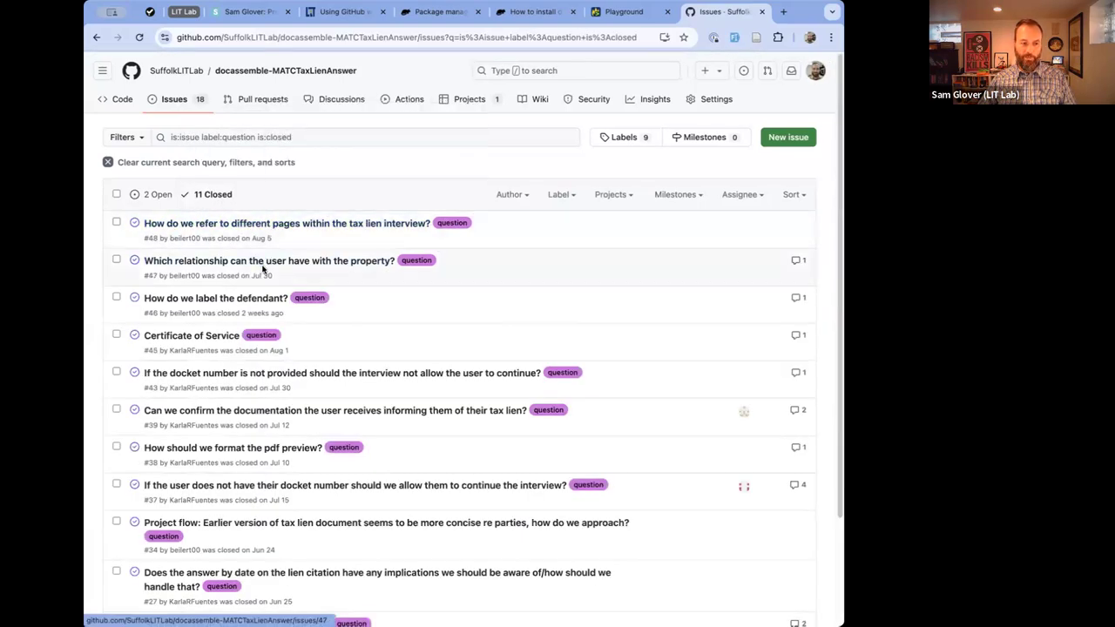
Open the closed question about users without a docket number, read through its discussion, and return to the repository's issue list.
mouse_move(268, 260)
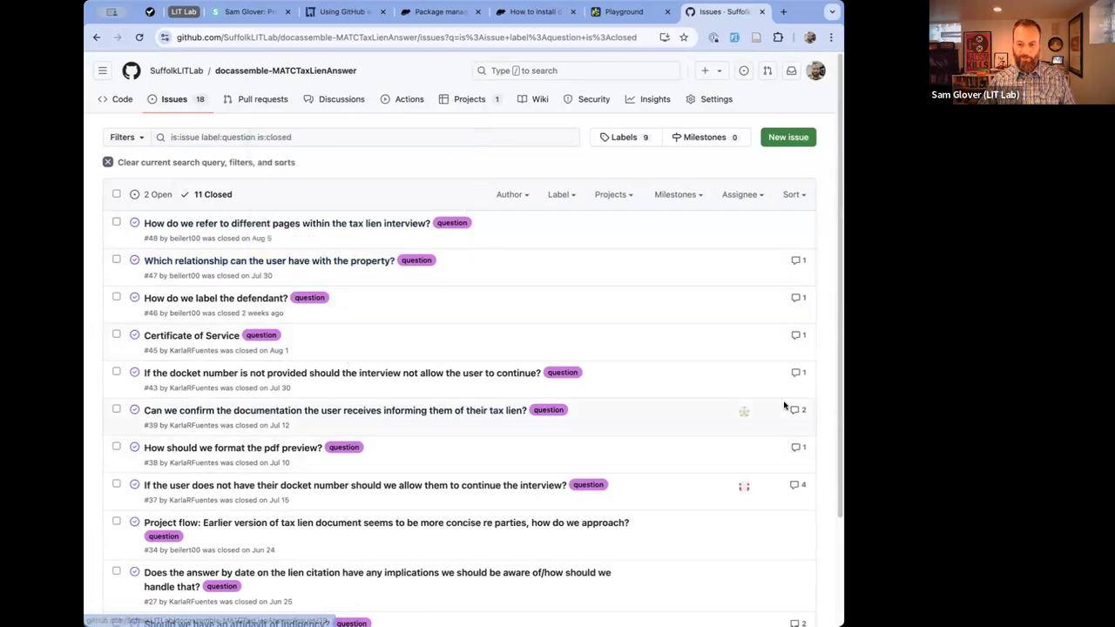
click(536, 485)
scroll(368, 385, down, 3)
drag(148, 253, 203, 372)
click(203, 373)
scroll(203, 373, down, 3)
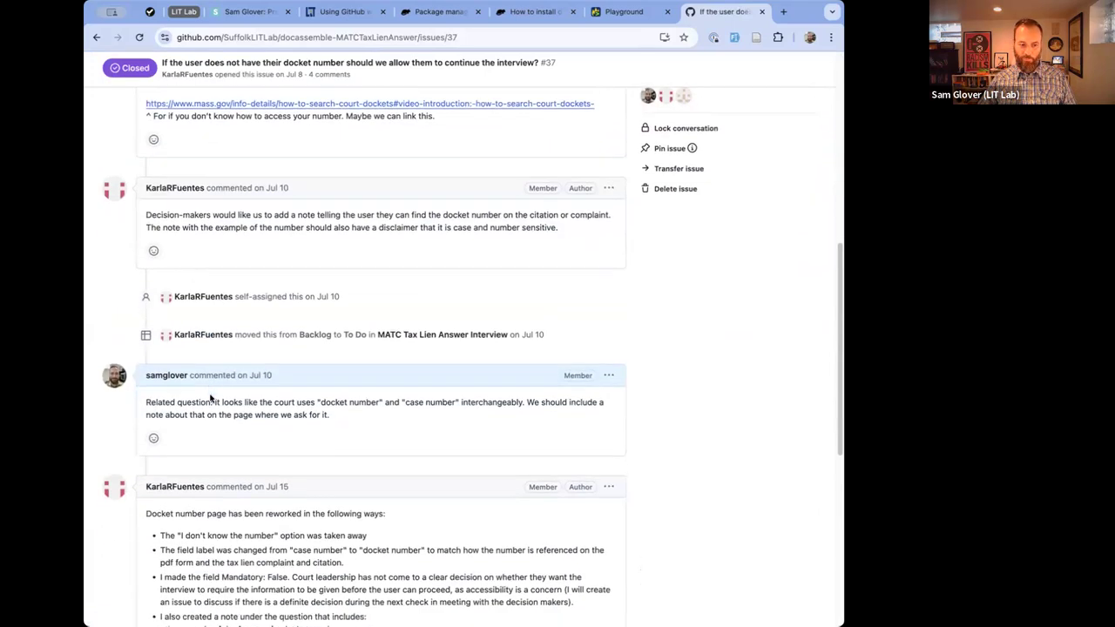
scroll(211, 398, down, 2)
drag(139, 360, 233, 540)
click(233, 540)
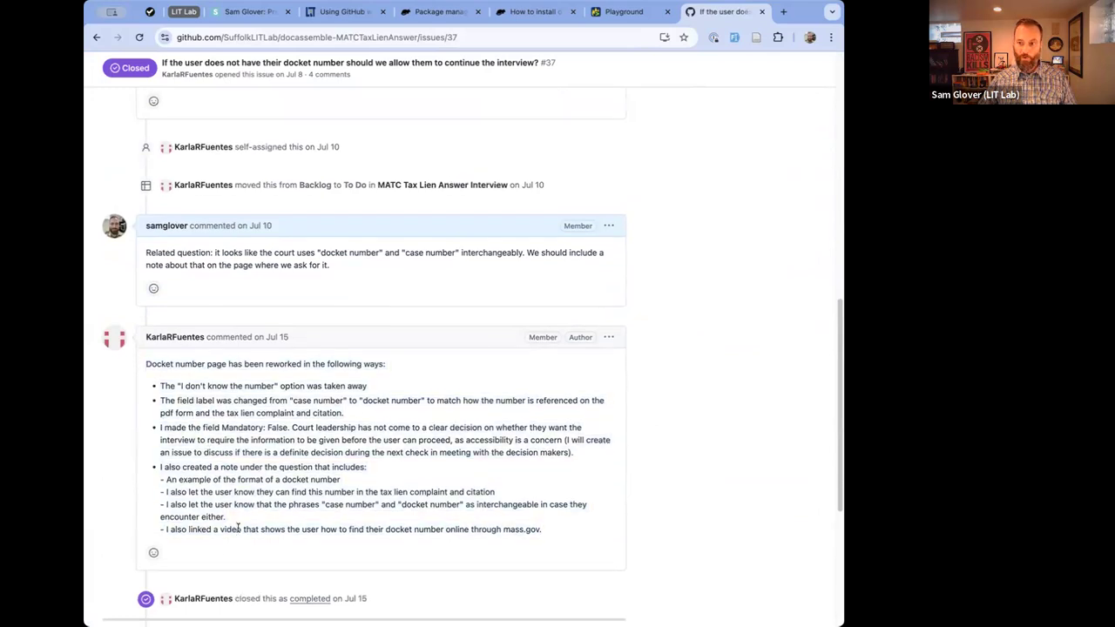
scroll(236, 525, up, 8)
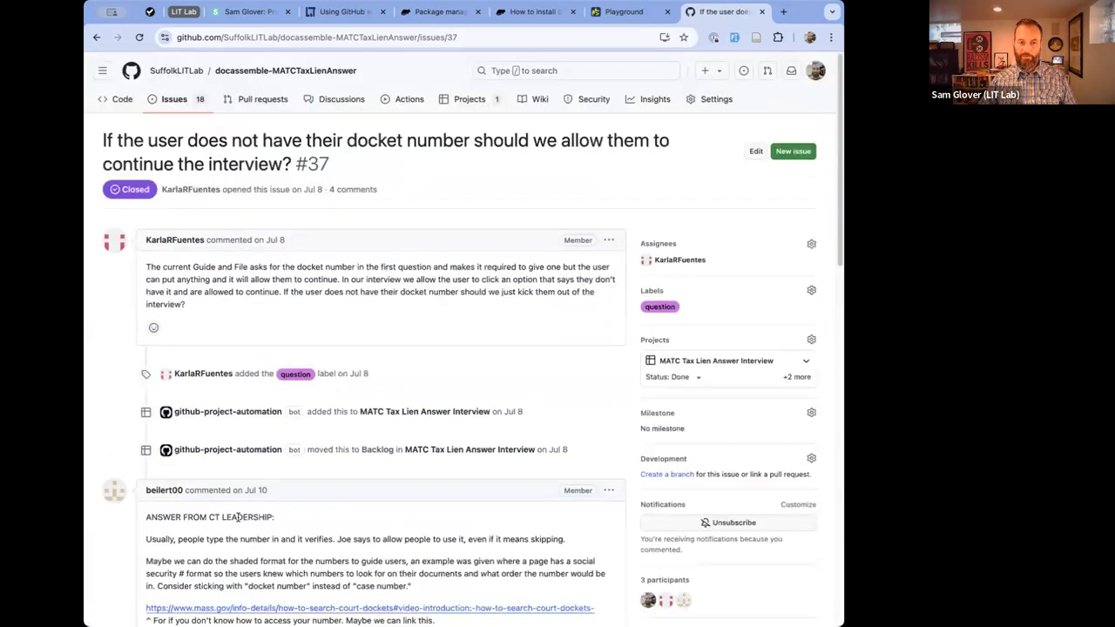
click(174, 97)
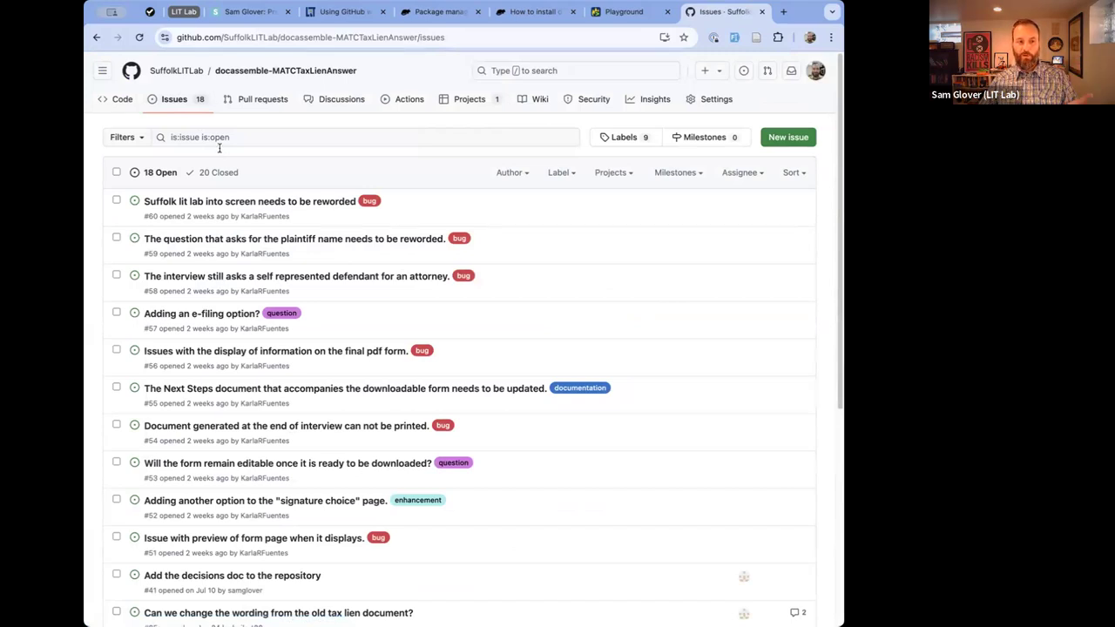
Open the MATC Tax Lien Answer Interview project from the GitHub projects list and look over its board, including the Backlog cards.
mouse_move(165, 70)
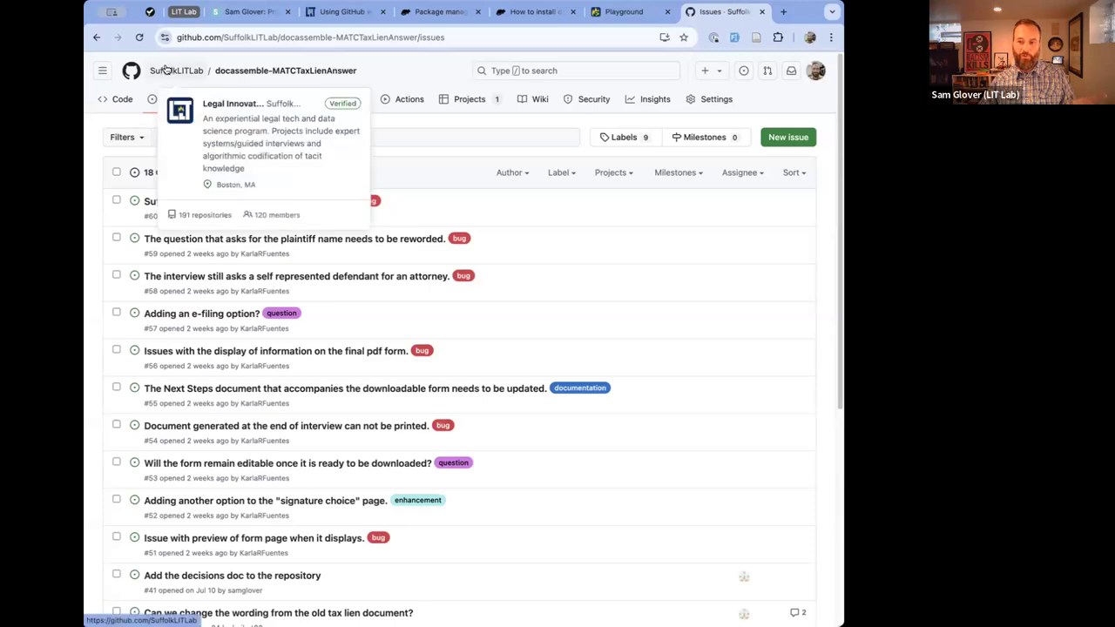
click(165, 69)
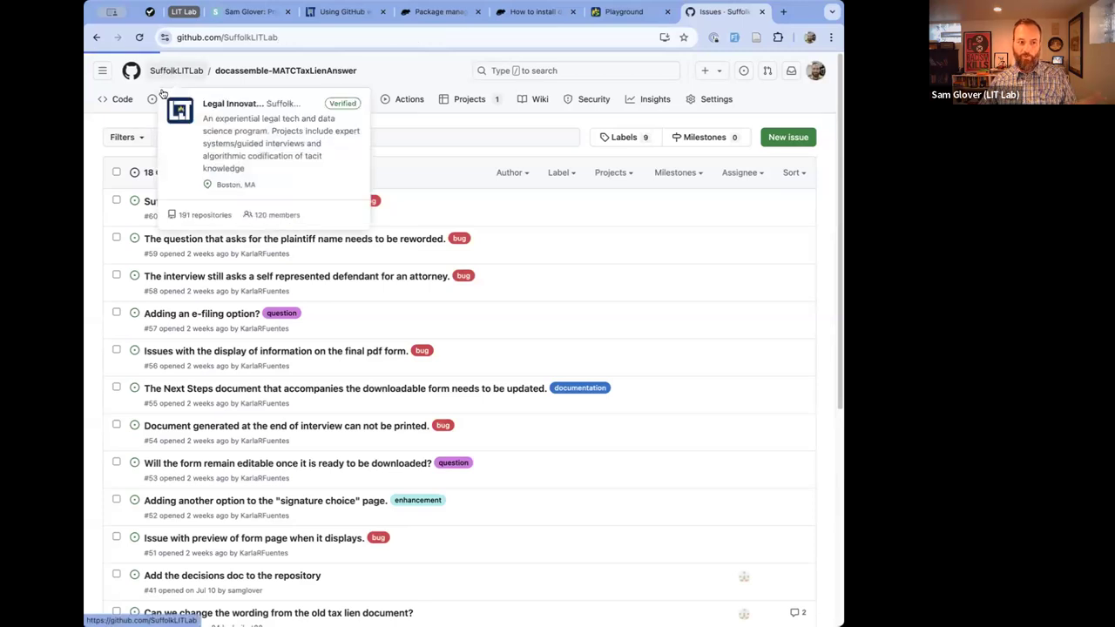
click(103, 75)
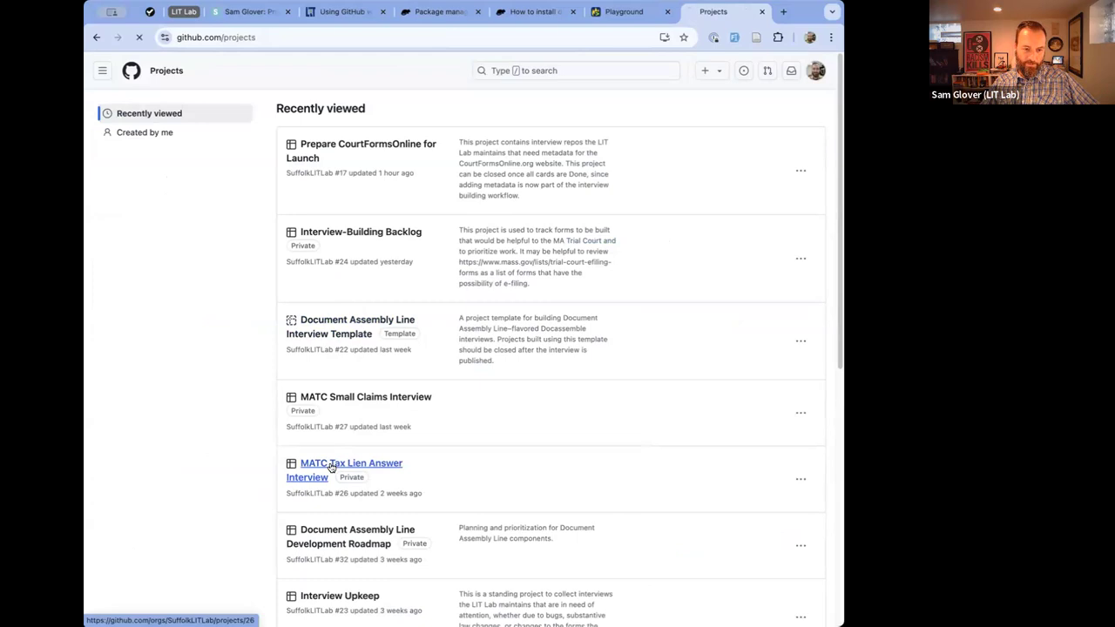
click(331, 468)
scroll(213, 440, down, 5)
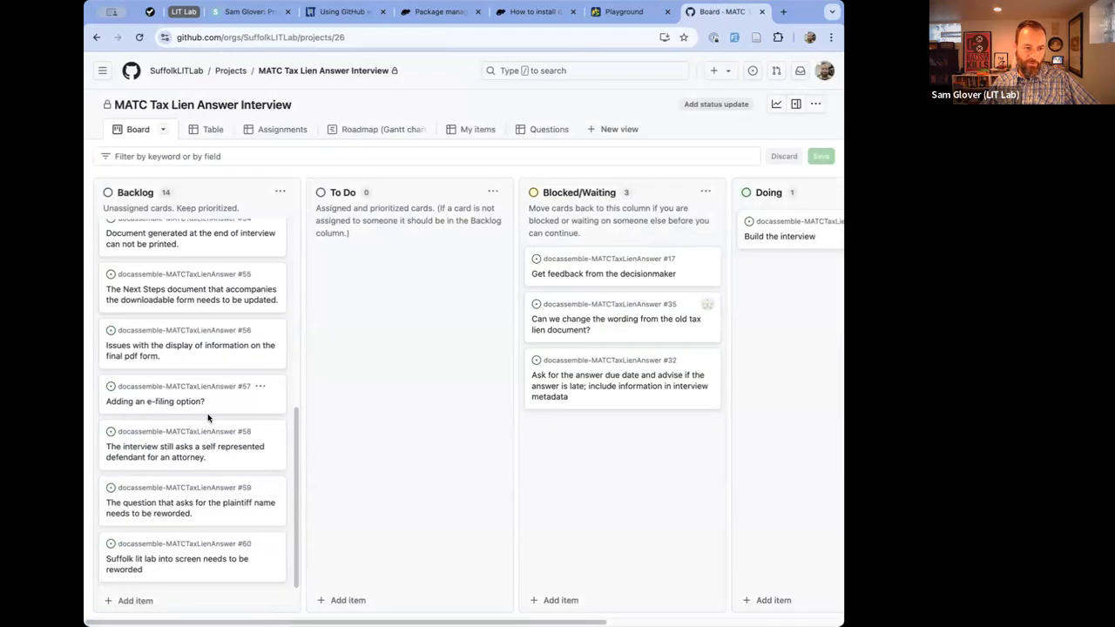
scroll(190, 408, up, 5)
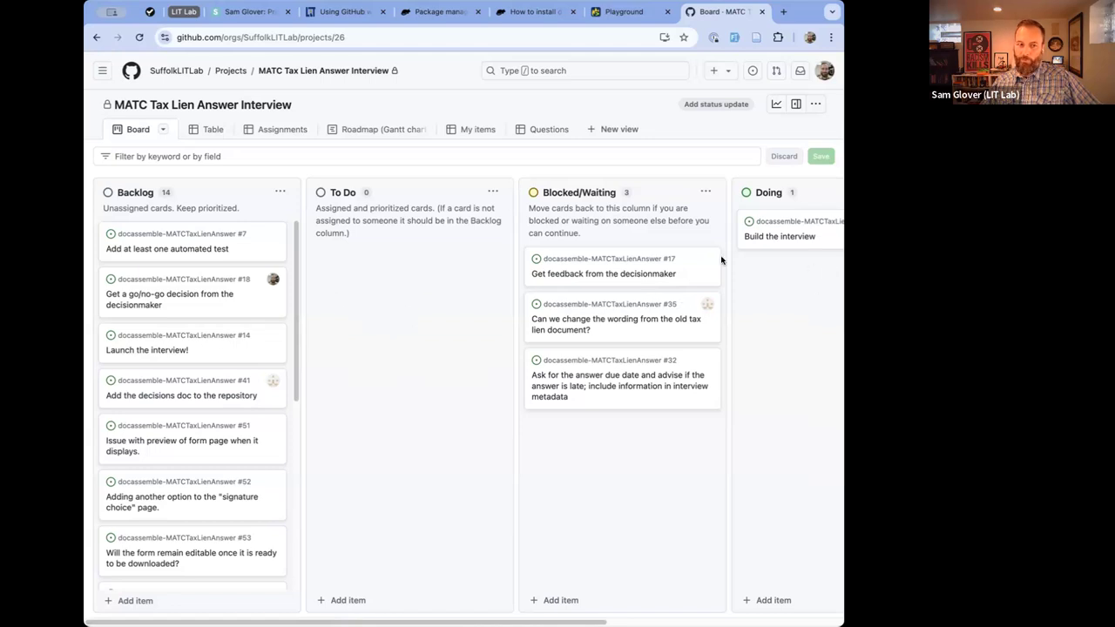
Open the Document Assembly Line Interview Template project, and bring up the Interview Projects Roadmap page in the Document Assembly Line documentation.
click(94, 37)
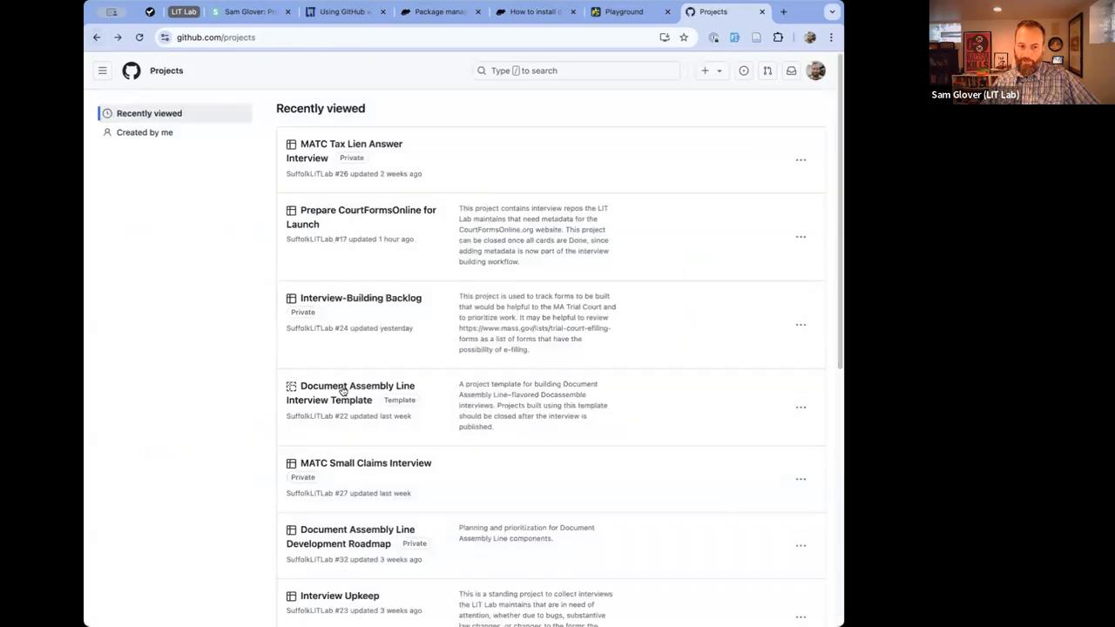
click(340, 394)
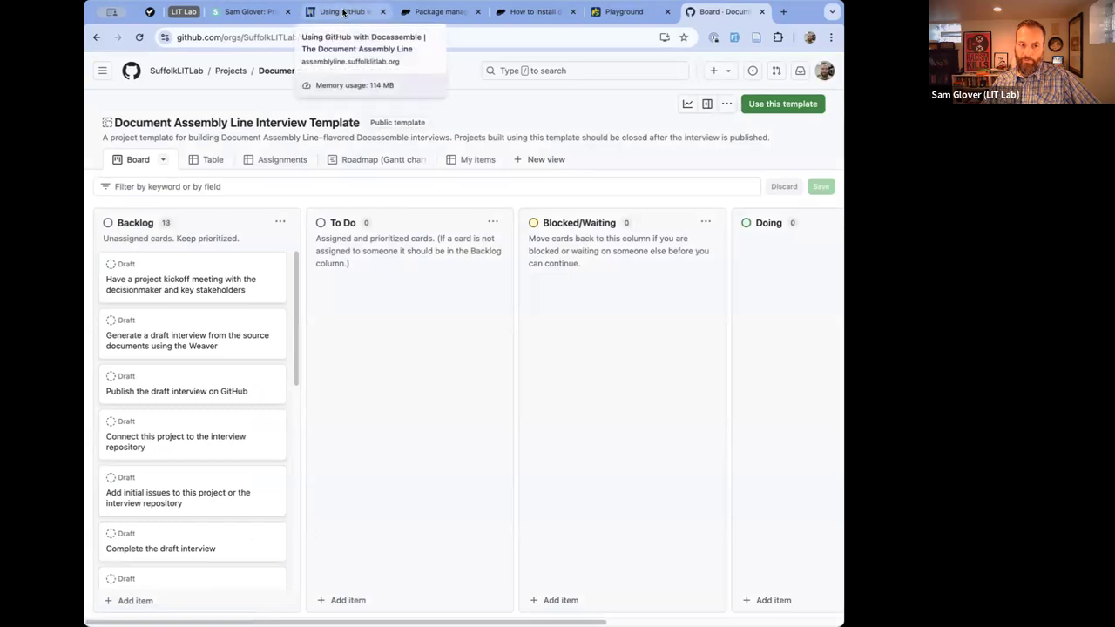
click(345, 11)
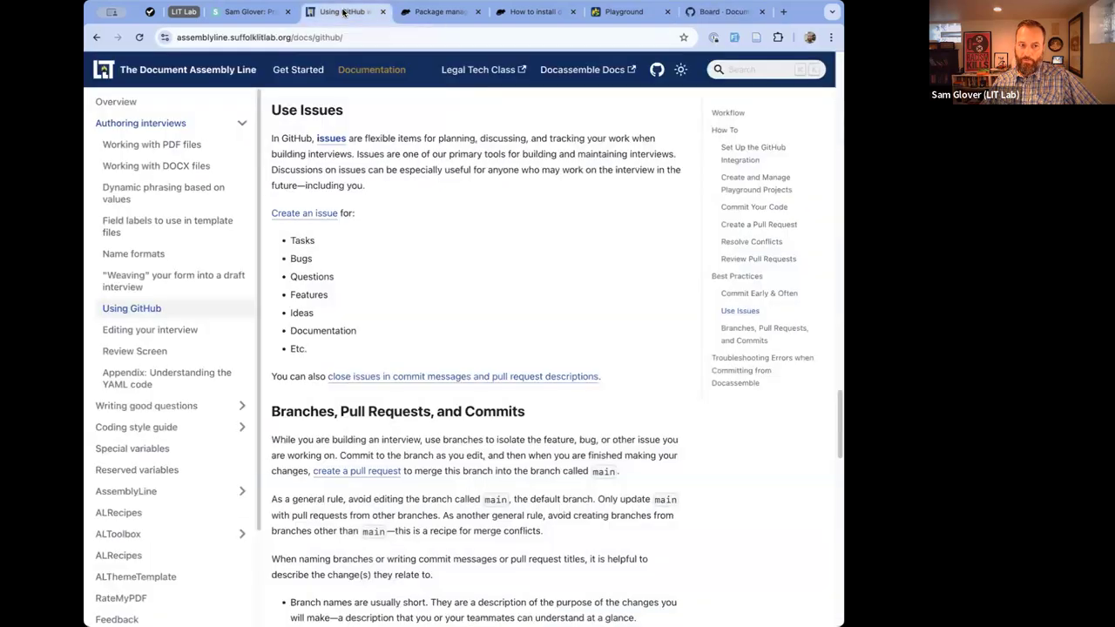
click(292, 69)
click(137, 209)
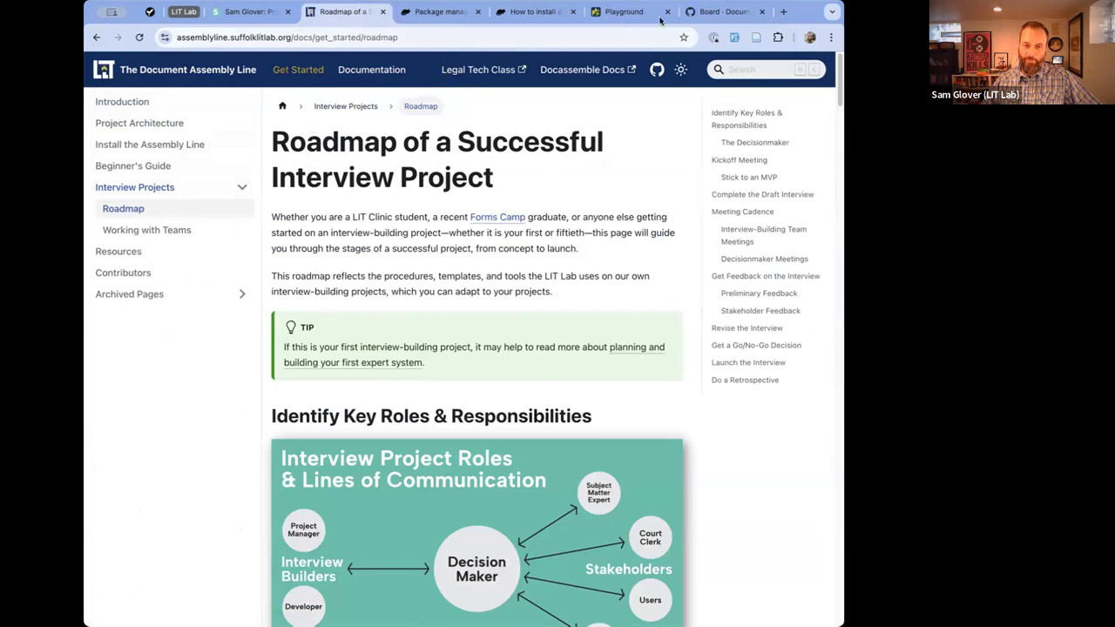
On the interview template board, view the backlog cards for the project kickoff meeting and the Weaver draft interview, and close the board.
click(723, 12)
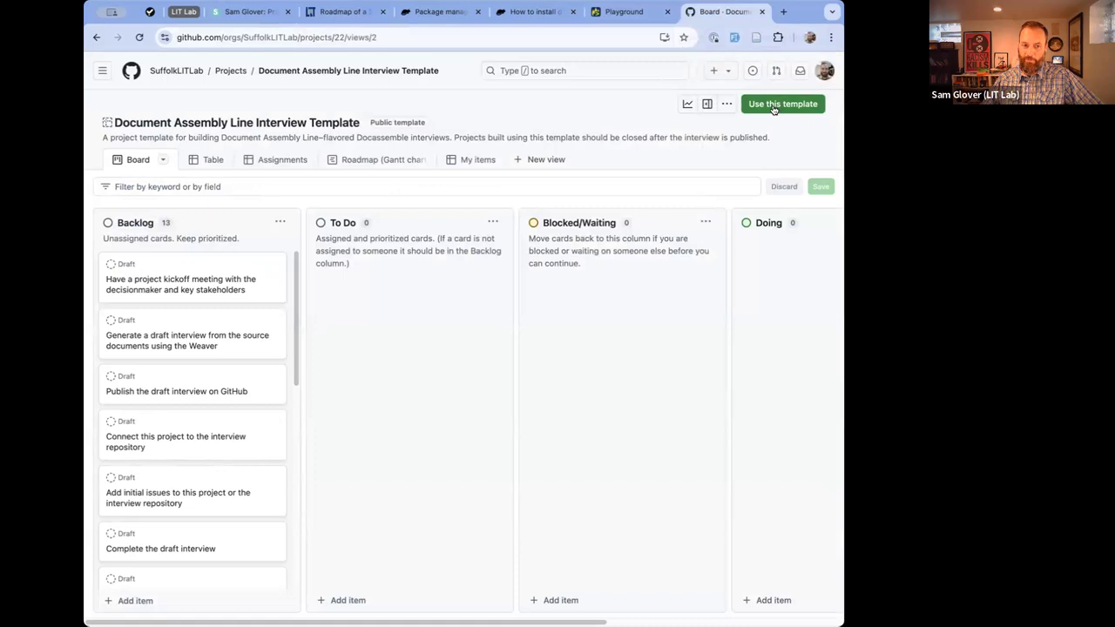
click(215, 290)
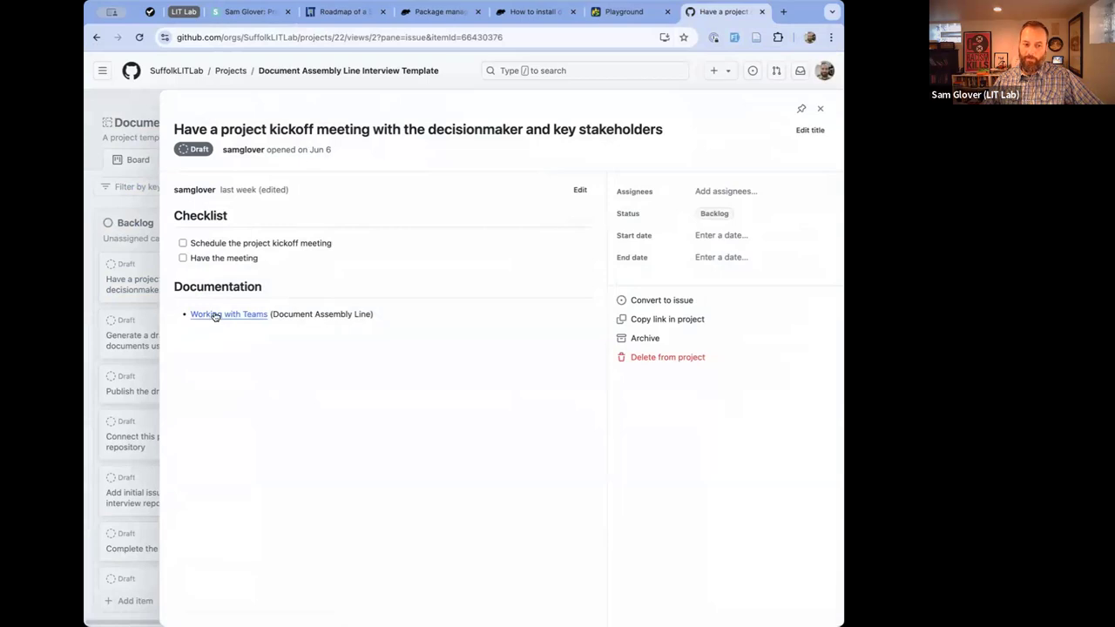
click(141, 276)
click(161, 338)
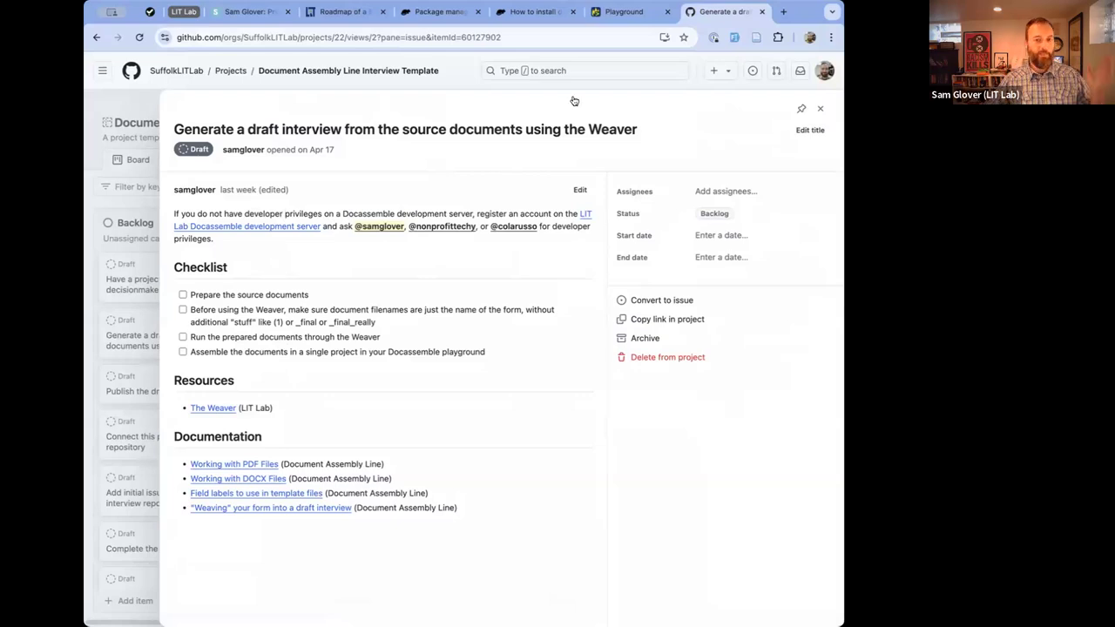
click(761, 12)
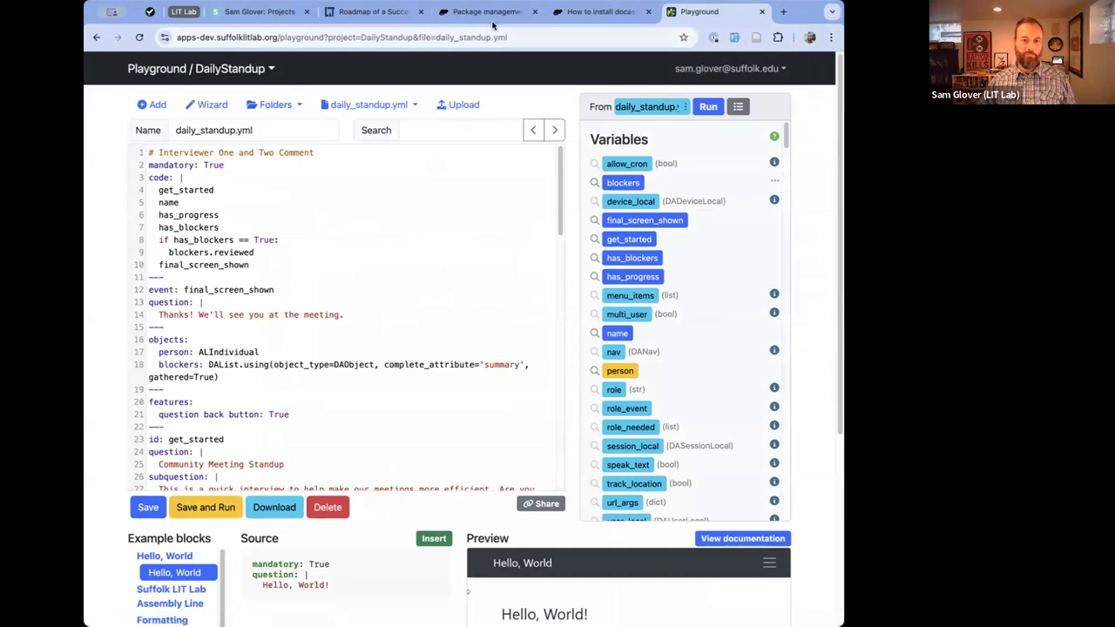
Open the SuffolkLITLab/docassemble-DailyStandup repository on GitHub in a new browser tab.
key(super+t)
text(https://github.com/SuffolkLITLab/docassemble-DailyStandup)
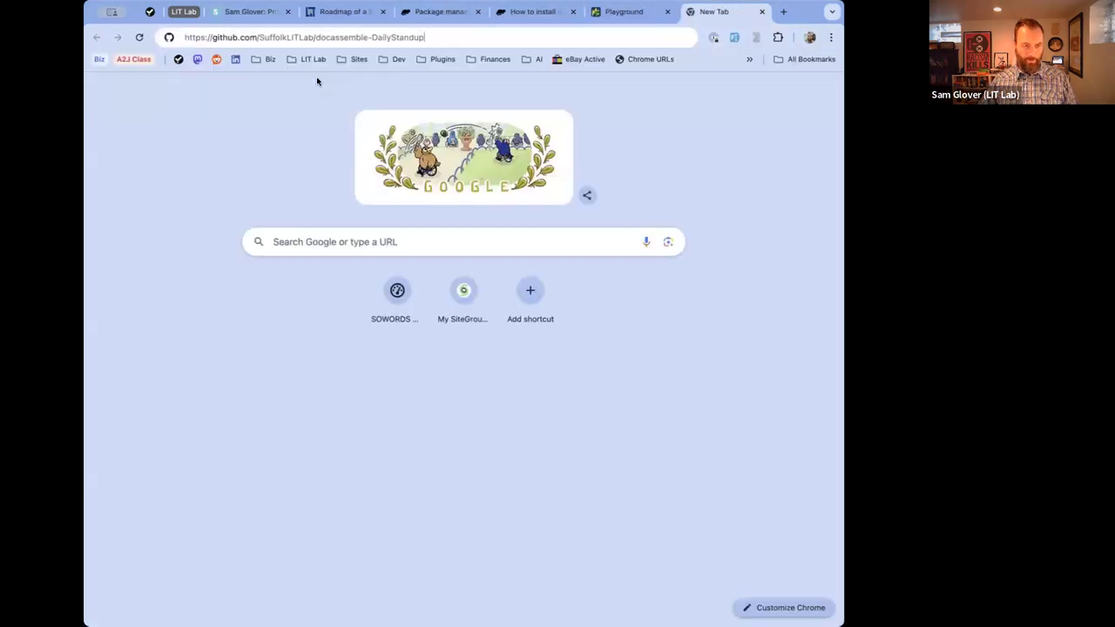
key(Return)
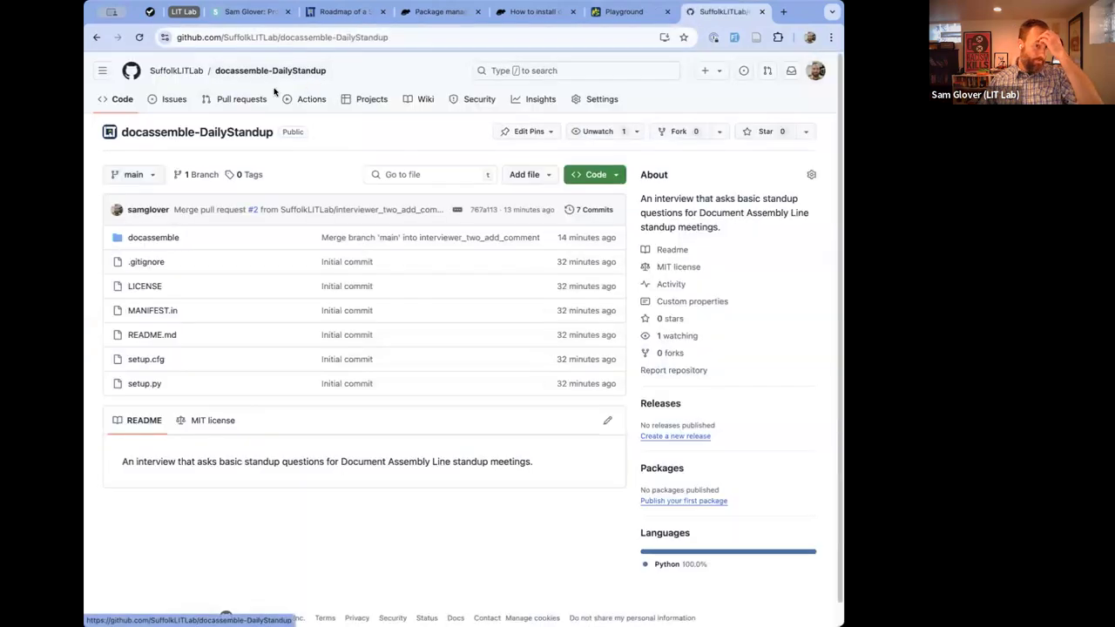
Create an issue titled "Close this issue with a commit" in the DailyStandup repository and highlight its issue number.
click(185, 98)
click(788, 137)
text(Clos)
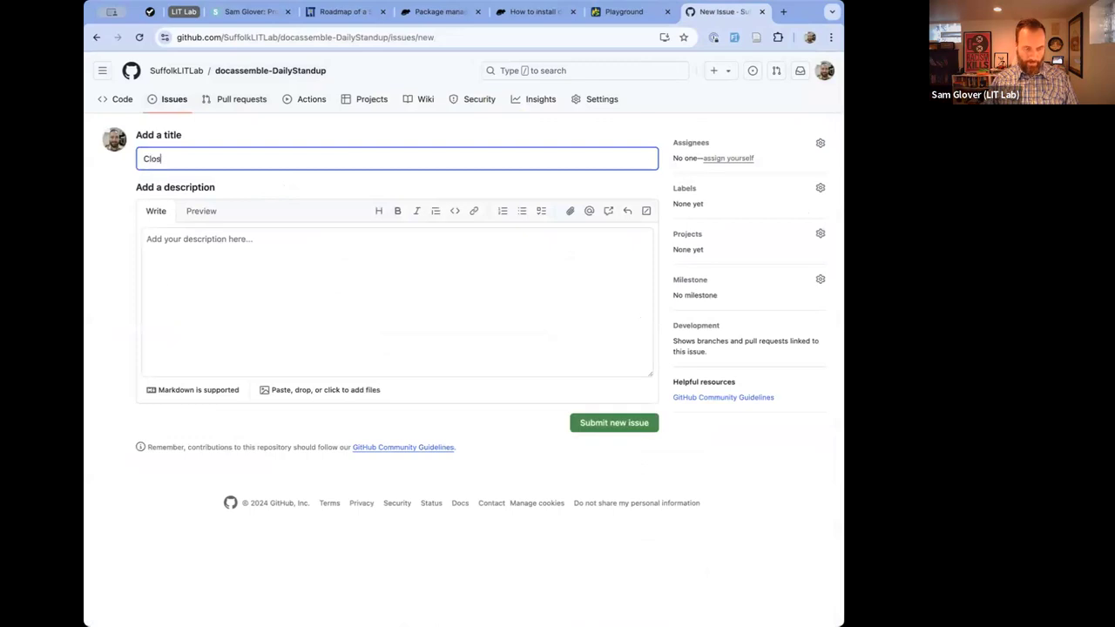
text(e this issue with a)
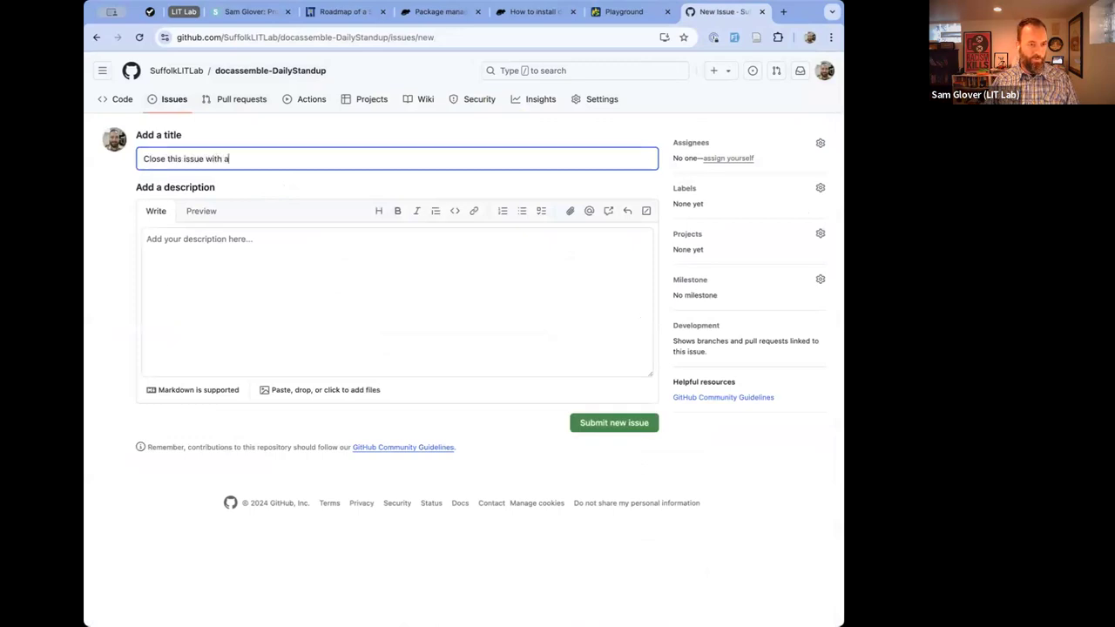
text( comme)
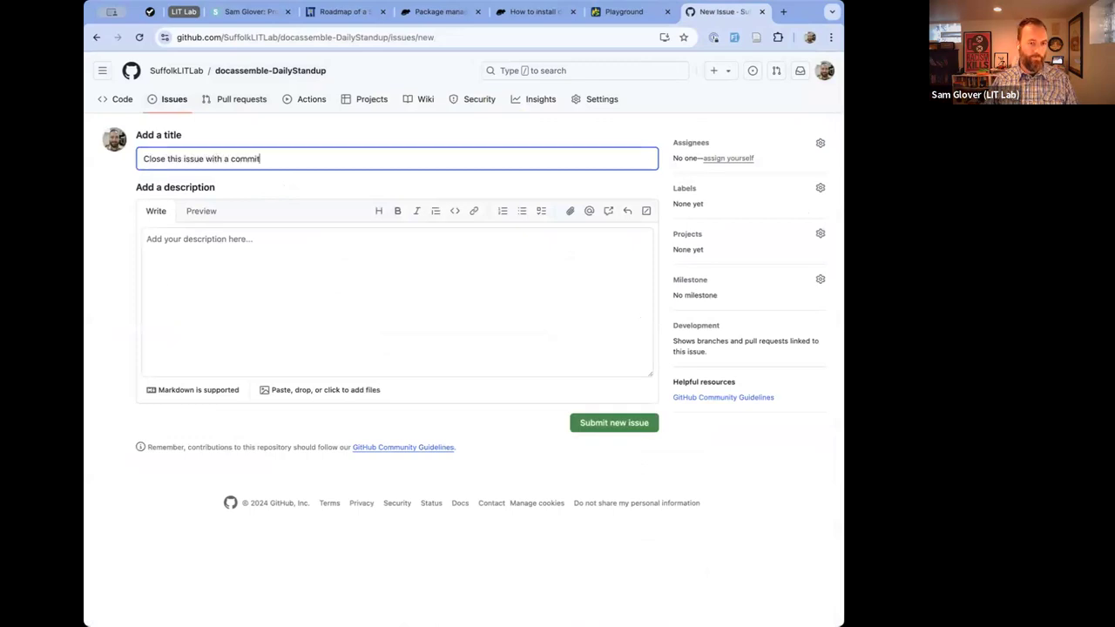
click(619, 425)
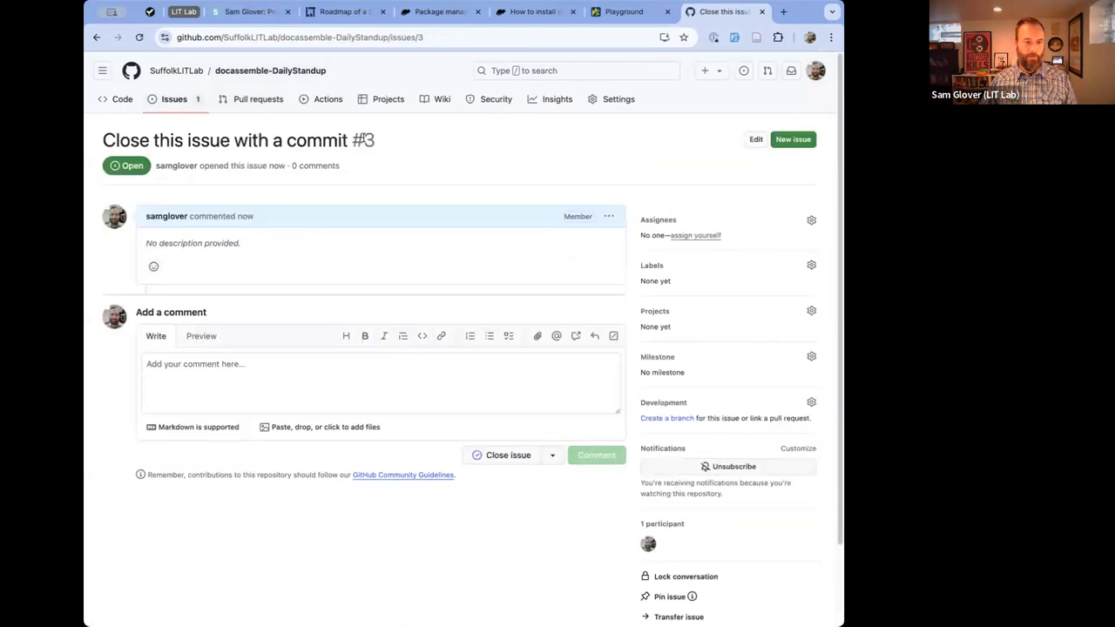
drag(352, 140, 371, 140)
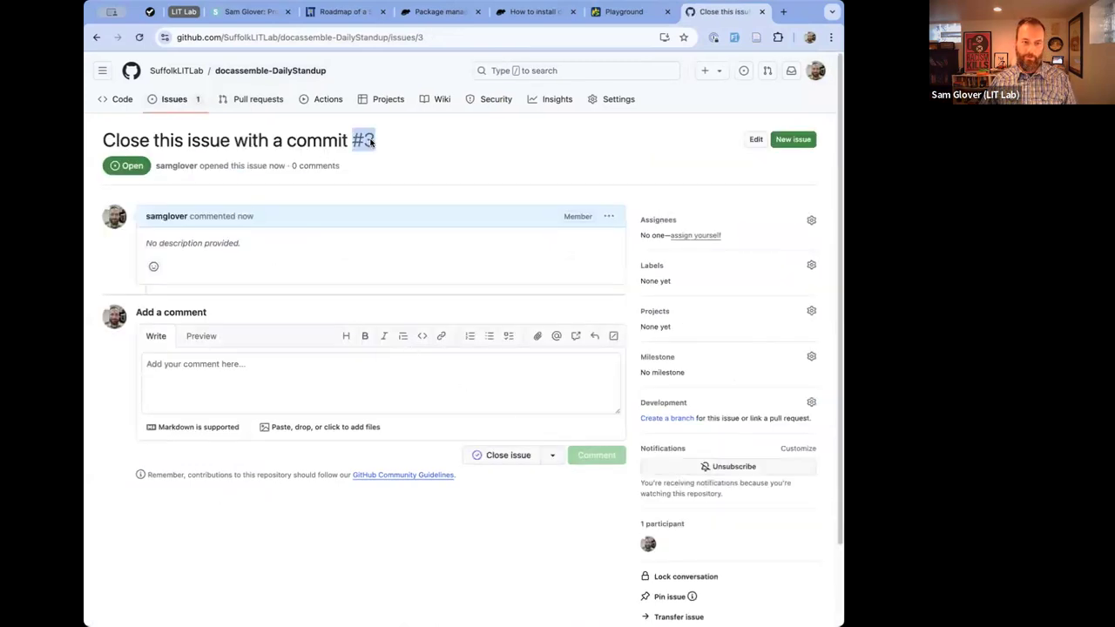
Switch to the docassemble Playground and start a GitHub commit of the DailyStandup package on the main branch.
click(610, 12)
key(ctrl+r)
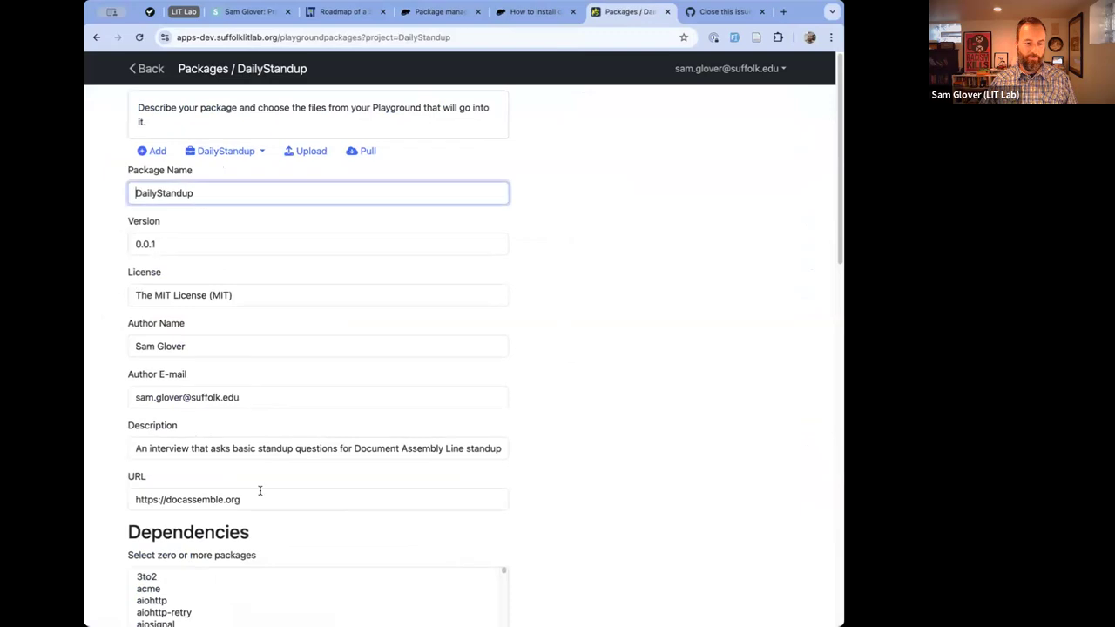
scroll(262, 471, down, 10)
scroll(260, 471, down, 3)
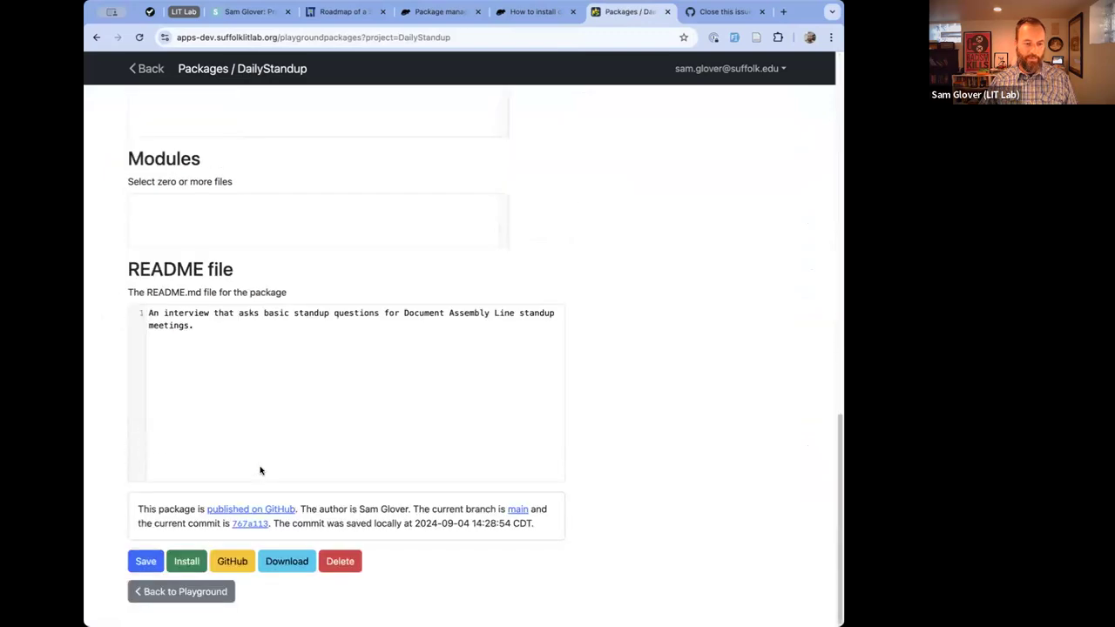
click(245, 562)
scroll(243, 557, down, 1)
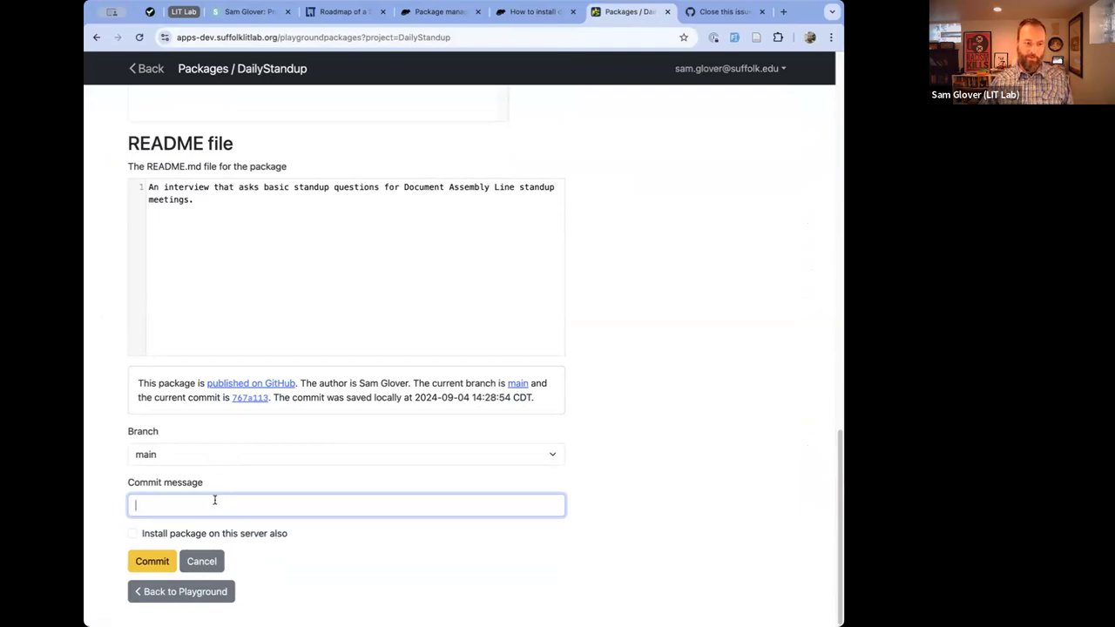
Enter the commit message "Closes #3", swapping its keyword for "Fixes" and finally for "Resolves".
text(Closes issues)
key(alt+BackSpace)
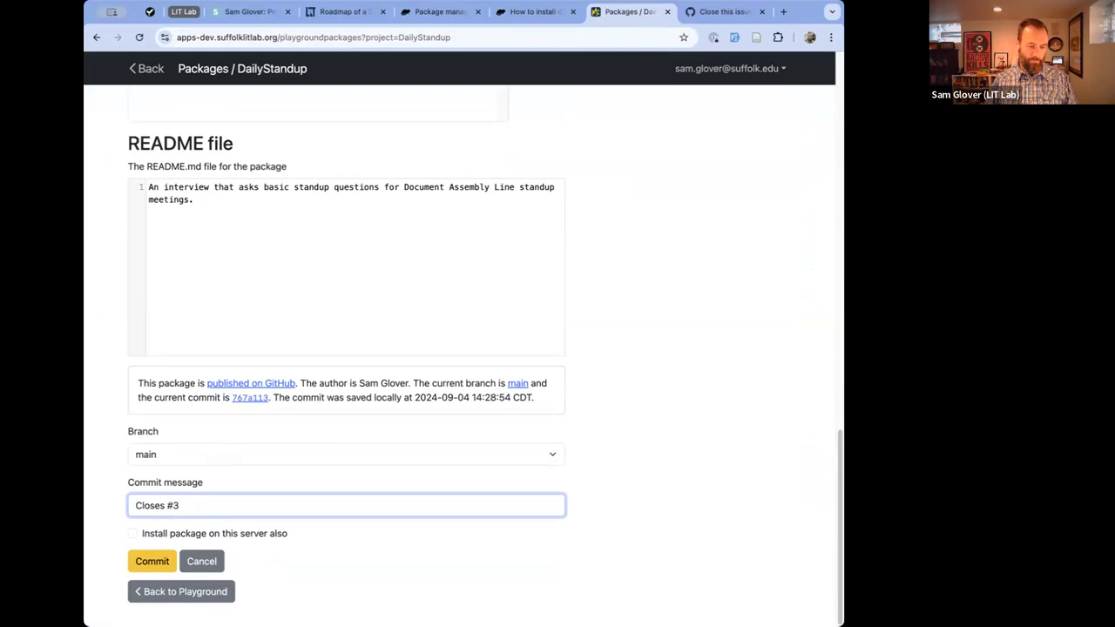
key(alt+shift+Right)
key(BackSpace)
text(Fixes)
key(alt+shift+Left)
text(Resolved)
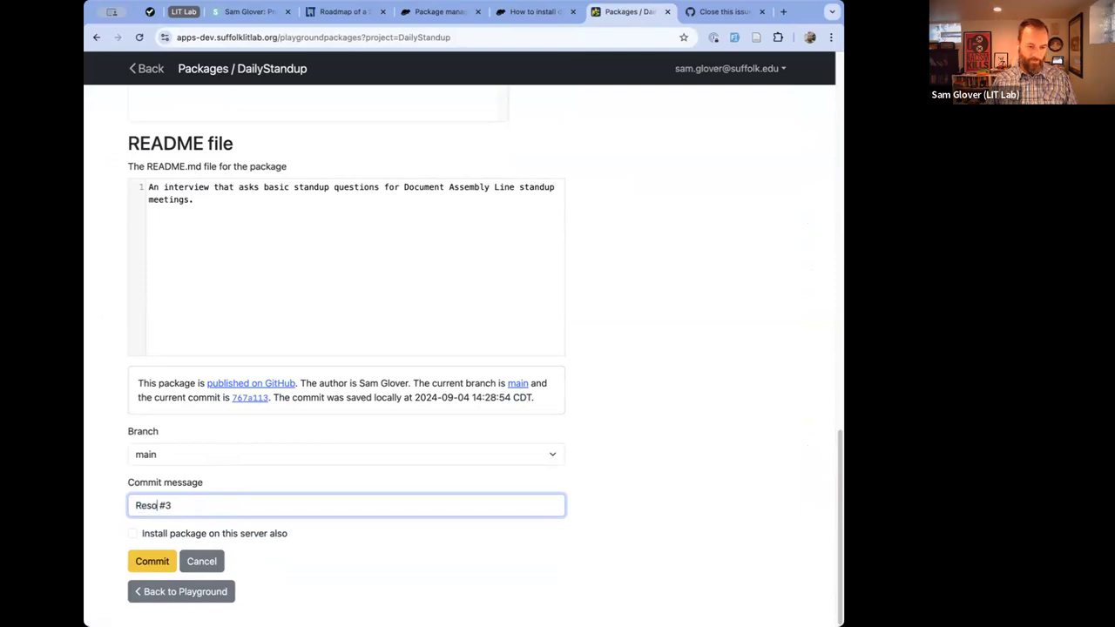
key(BackSpace)
text(s)
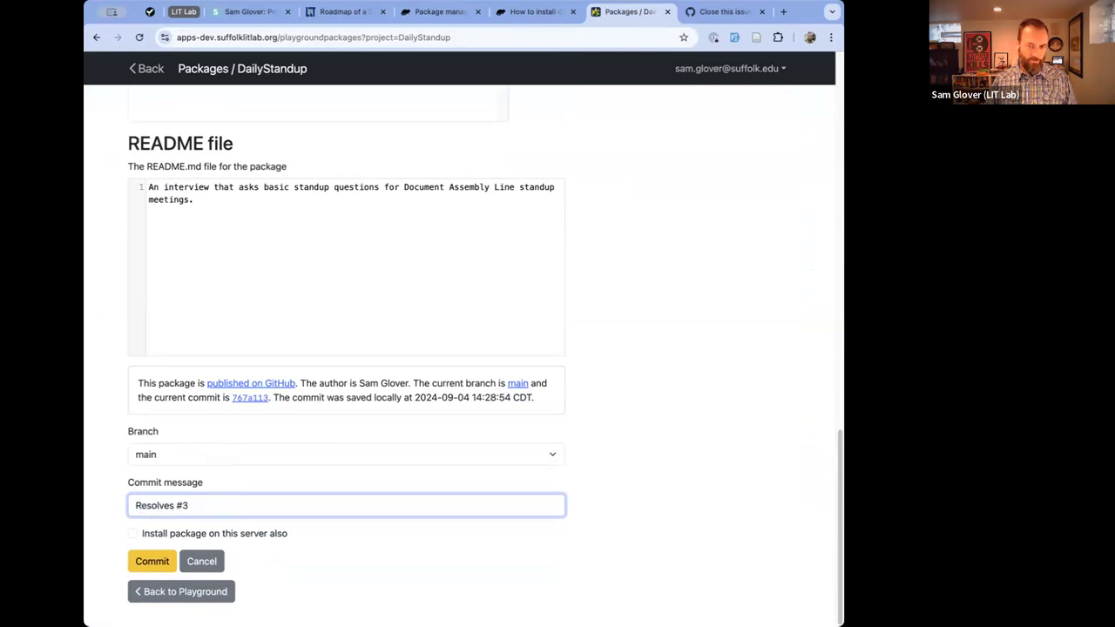
Search Google for "close issue with commit" and read the GitHub Blog article "Closing Issues via Commit Messages".
key(super+t)
text(close issue)
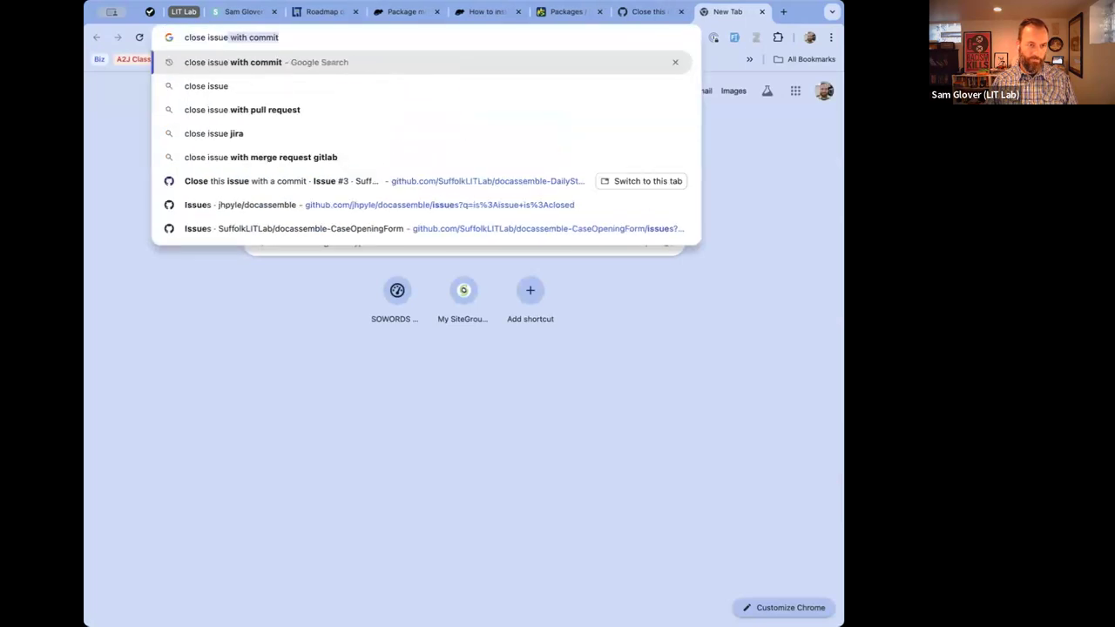
key(Return)
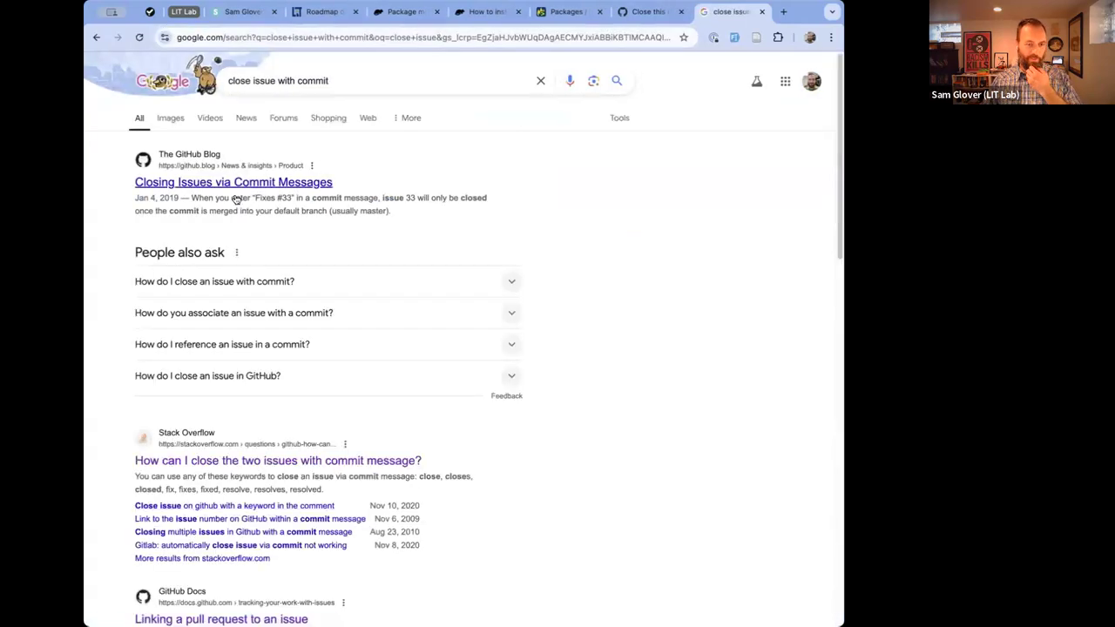
click(233, 183)
scroll(220, 349, down, 1)
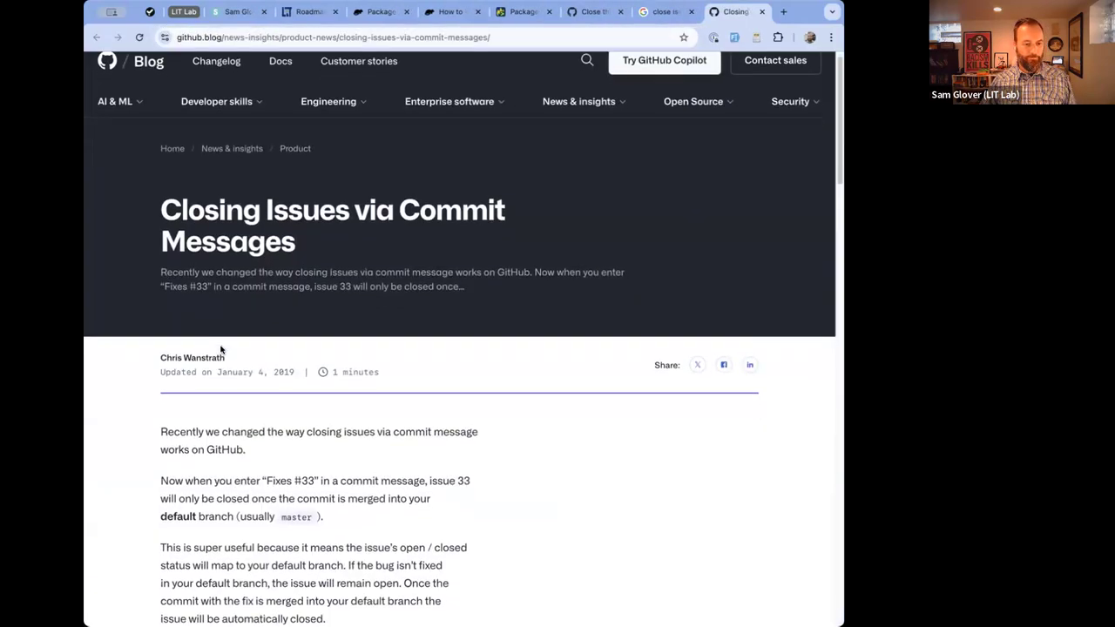
scroll(220, 350, down, 3)
scroll(220, 349, down, 1)
scroll(221, 348, down, 2)
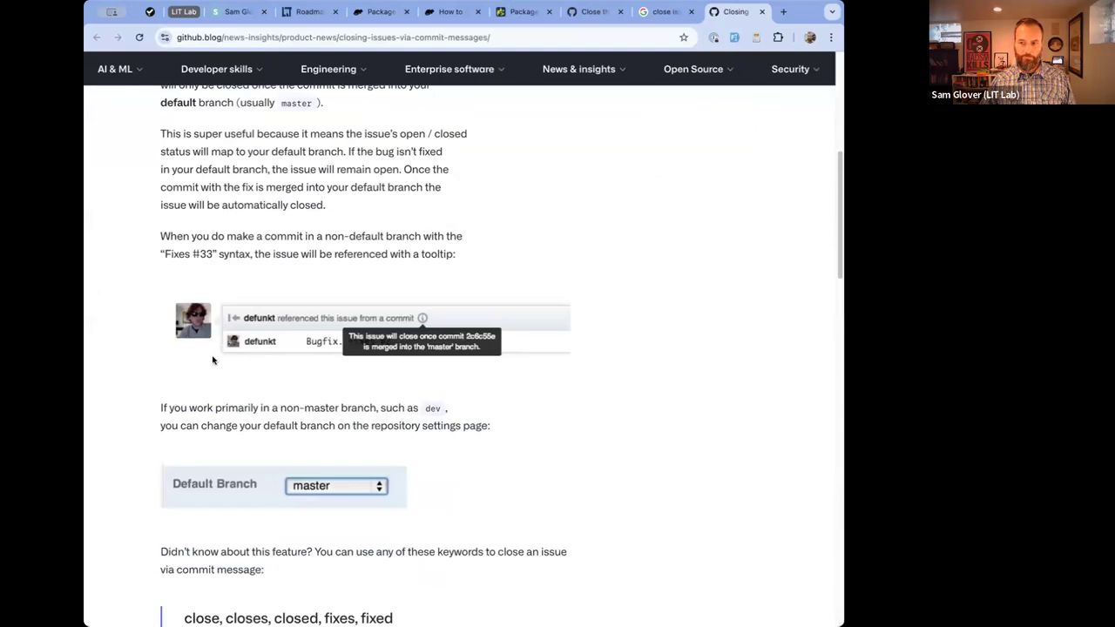
Read the rest of the GitHub Blog article down to its closing keywords, and close both the article and the Google search results.
scroll(213, 358, down, 1)
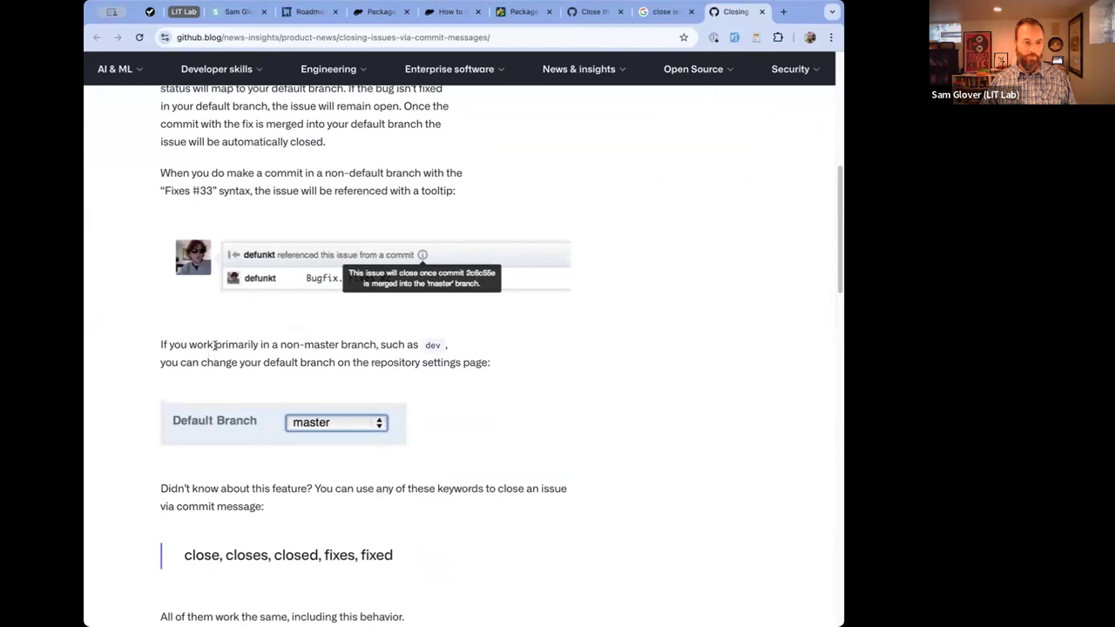
scroll(214, 344, down, 1)
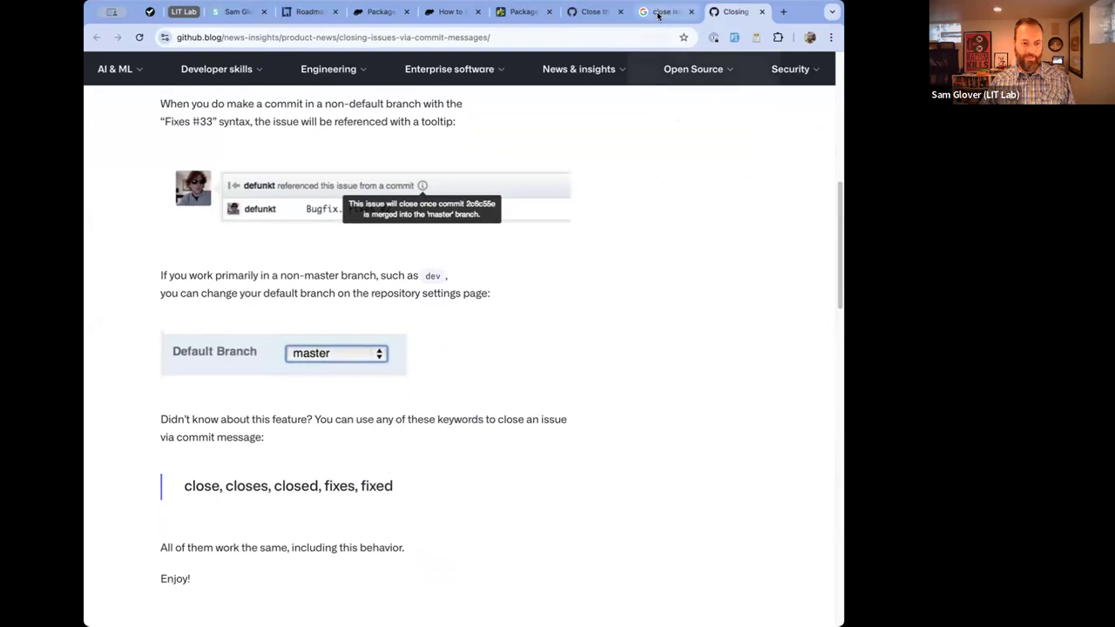
key(ctrl+w)
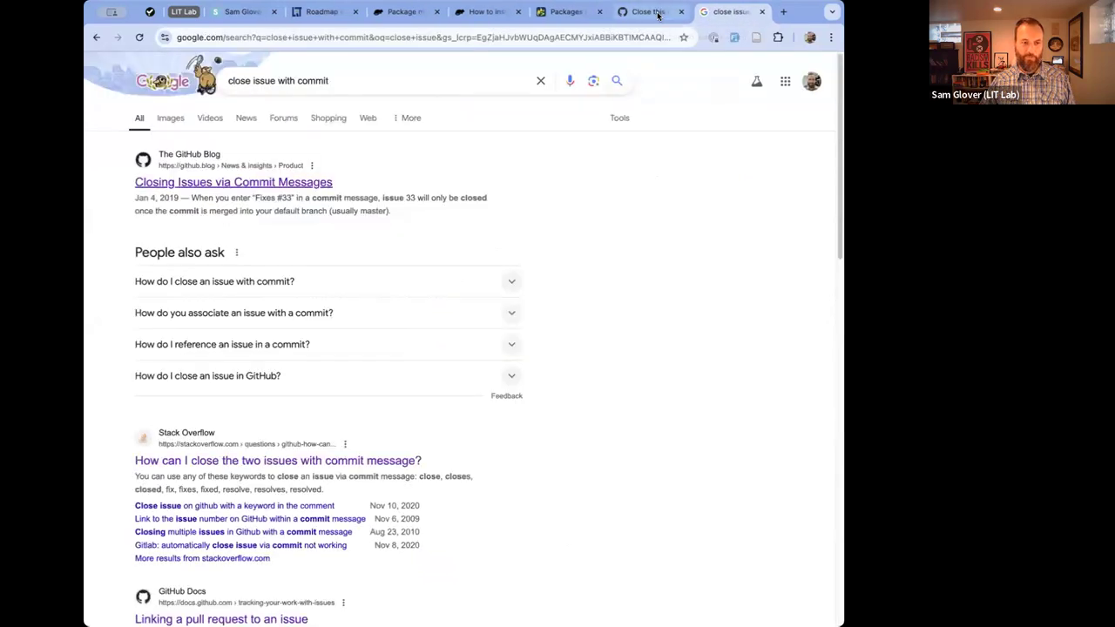
key(ctrl+w)
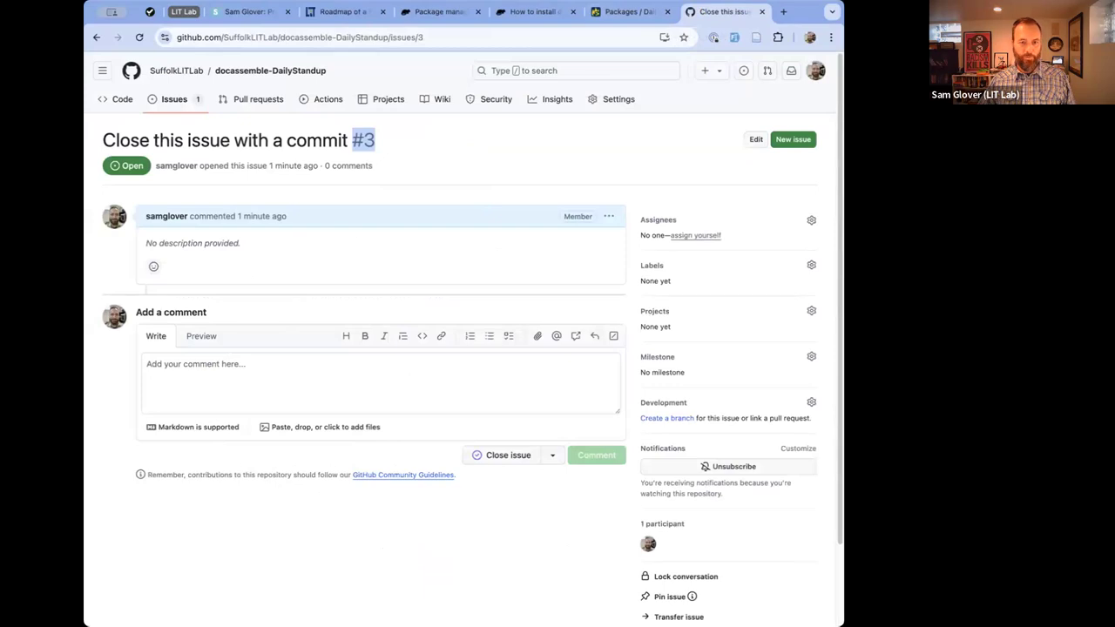
Return to the Playground's DailyStandup package, change the commit message to "Closes #3" and try to commit to the main branch.
click(620, 18)
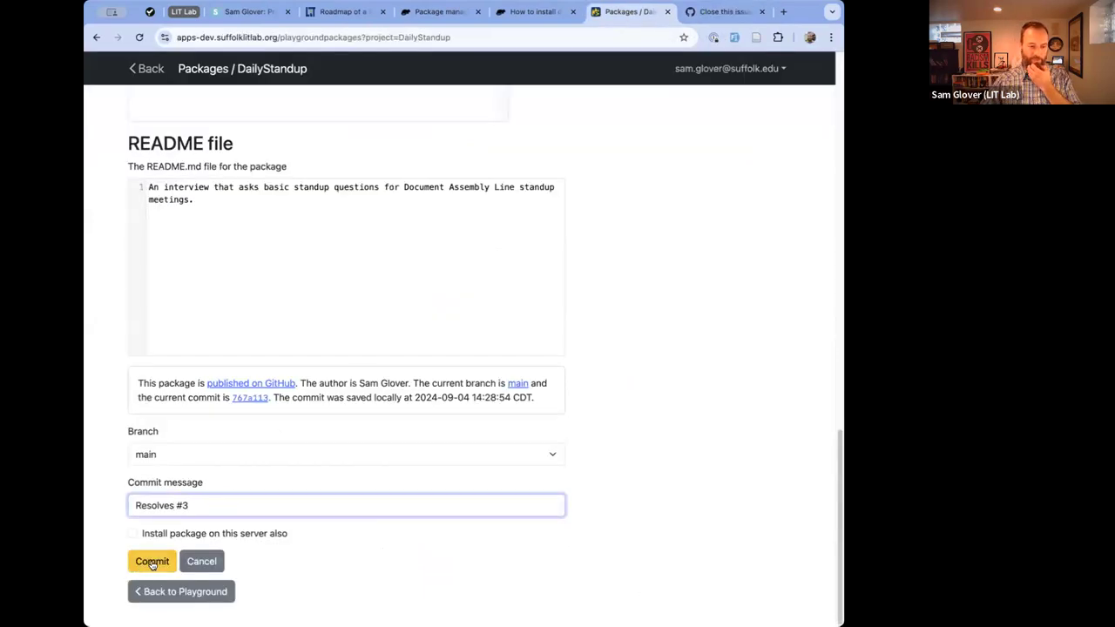
double_click(160, 505)
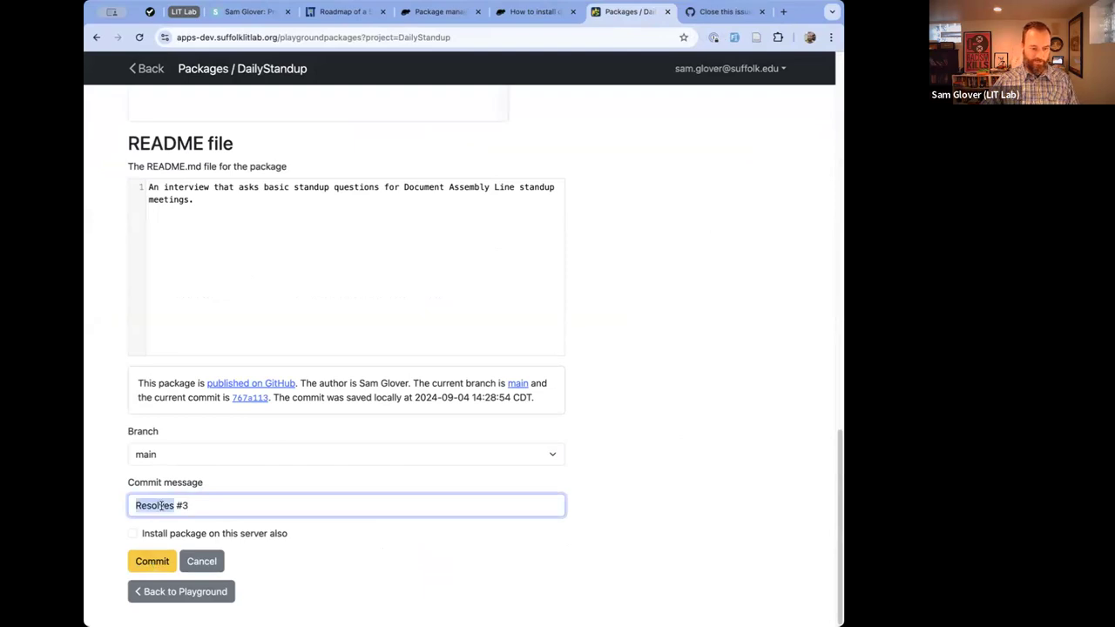
text(Closes)
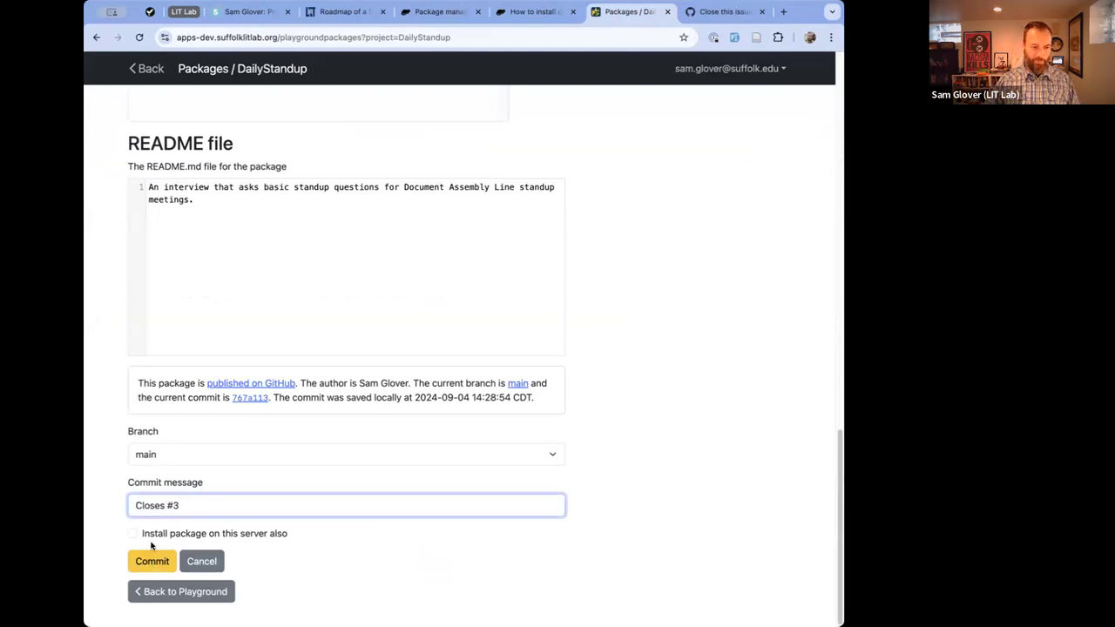
click(147, 564)
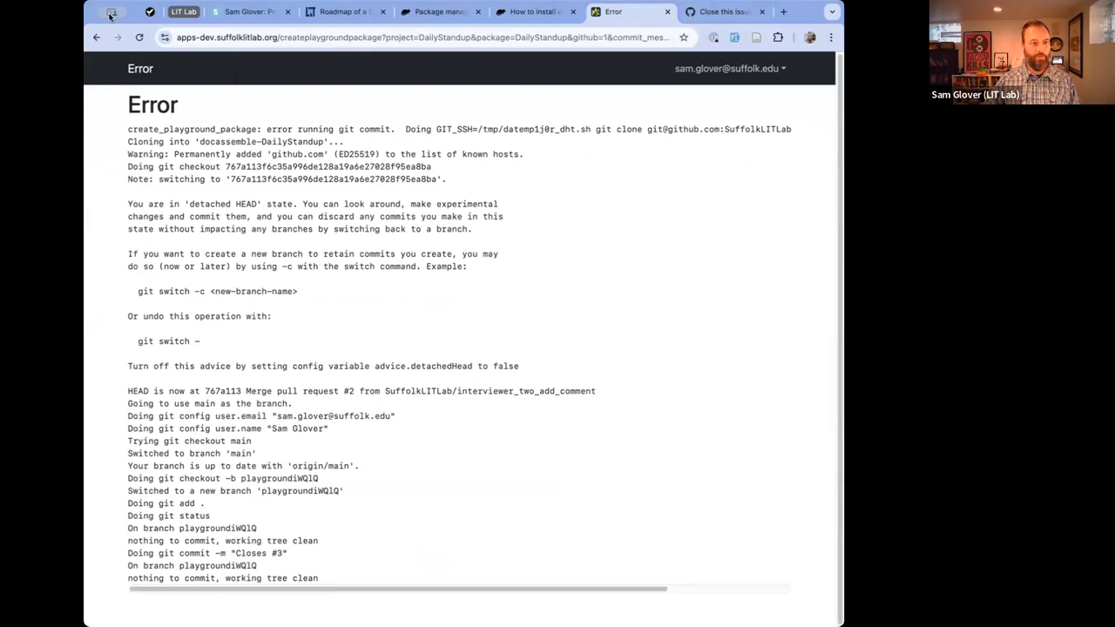
Go back to daily_standup.yml in the Playground, change its first-line comment to "# Close issue #3" and save the file.
click(94, 36)
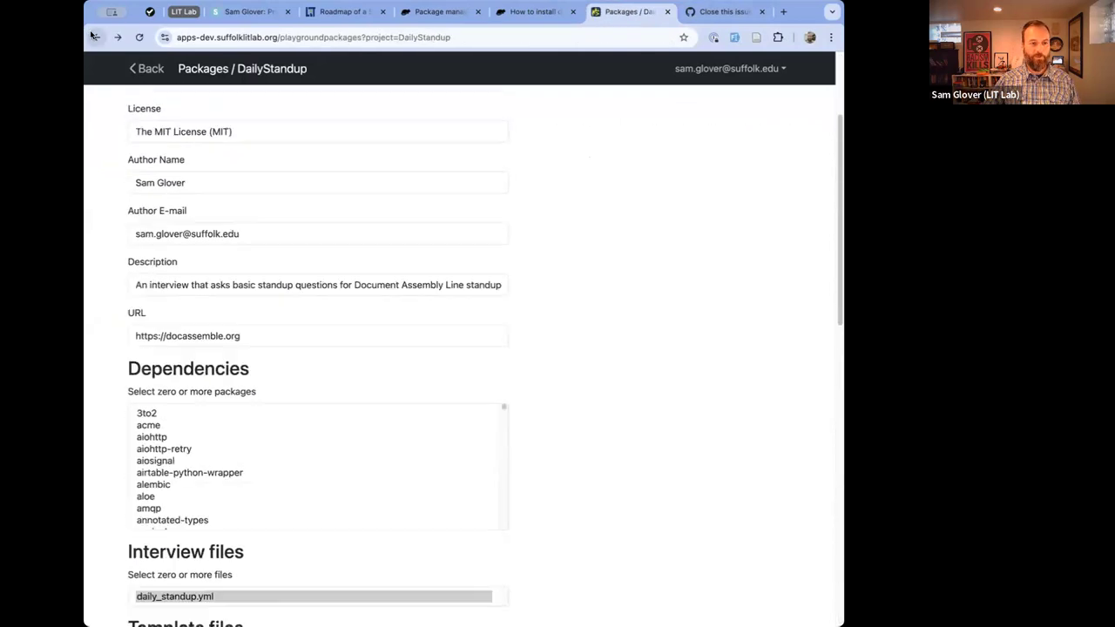
click(95, 36)
drag(174, 154, 304, 152)
text(Close an issue)
key(BackSpace)
key(BackSpace)
key(BackSpace)
key(BackSpace)
key(BackSpace)
key(BackSpace)
key(BackSpace)
key(BackSpace)
text(issue #3)
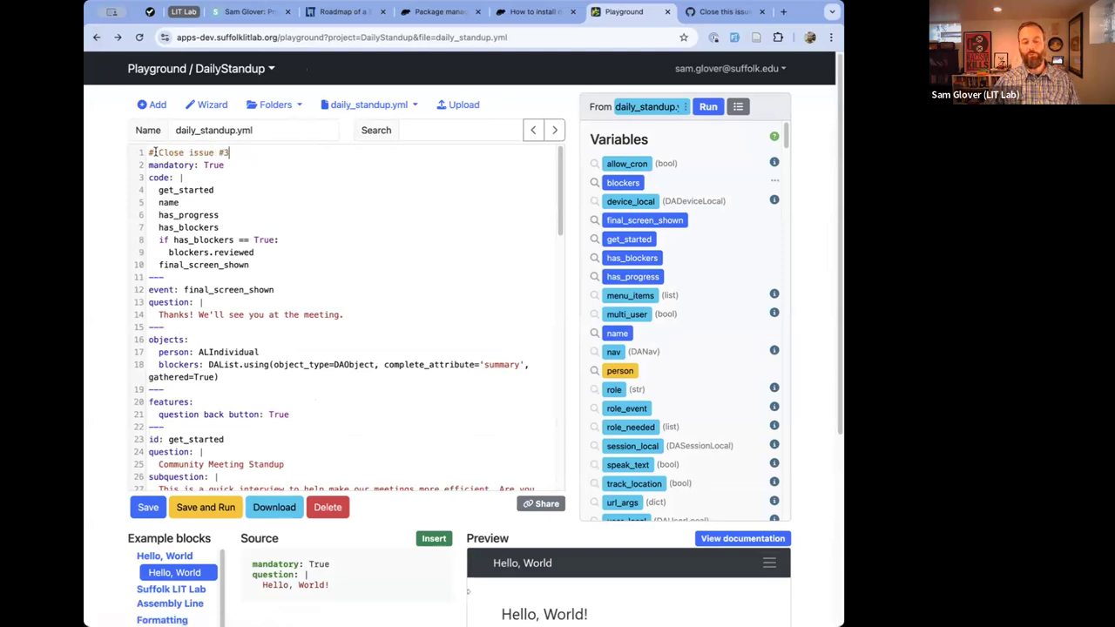
drag(155, 152, 251, 150)
click(148, 507)
Commit the DailyStandup package to GitHub from its Packages page with the message "Closes #3".
click(277, 105)
click(279, 132)
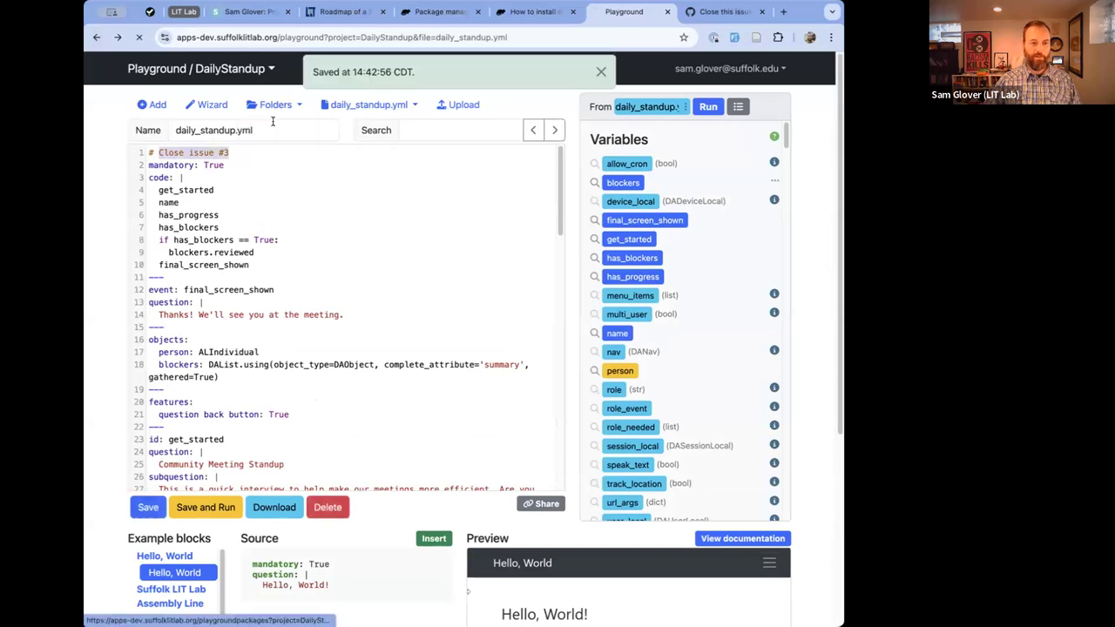
scroll(252, 201, down, 15)
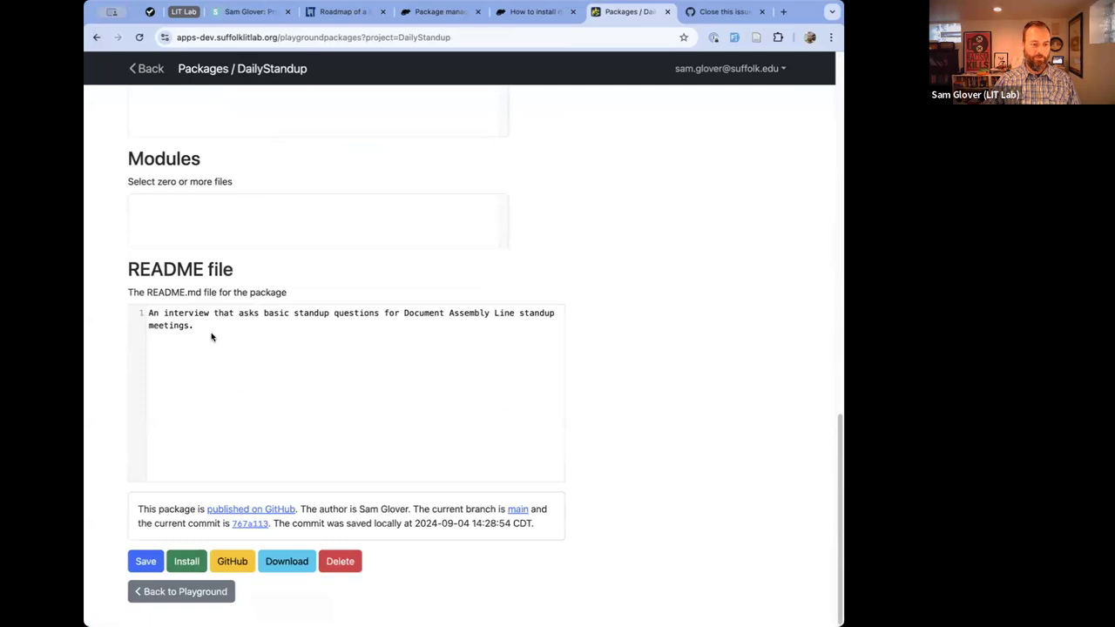
click(228, 565)
text(Closes)
text(#3)
click(155, 558)
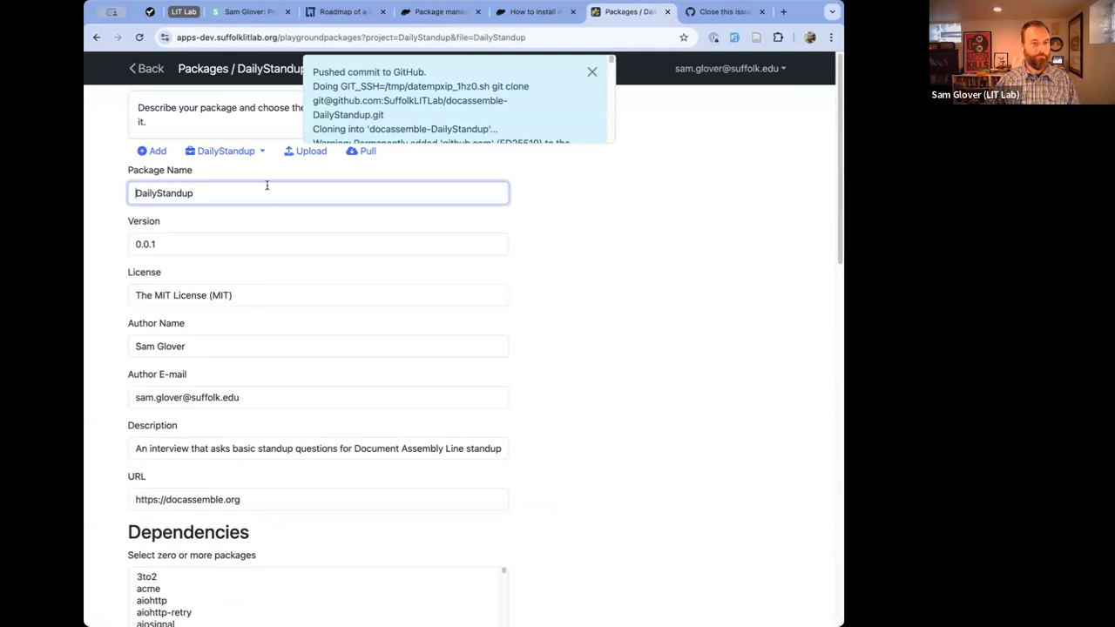
Check the status of issue #3 on GitHub and list the repository's closed issues.
click(723, 11)
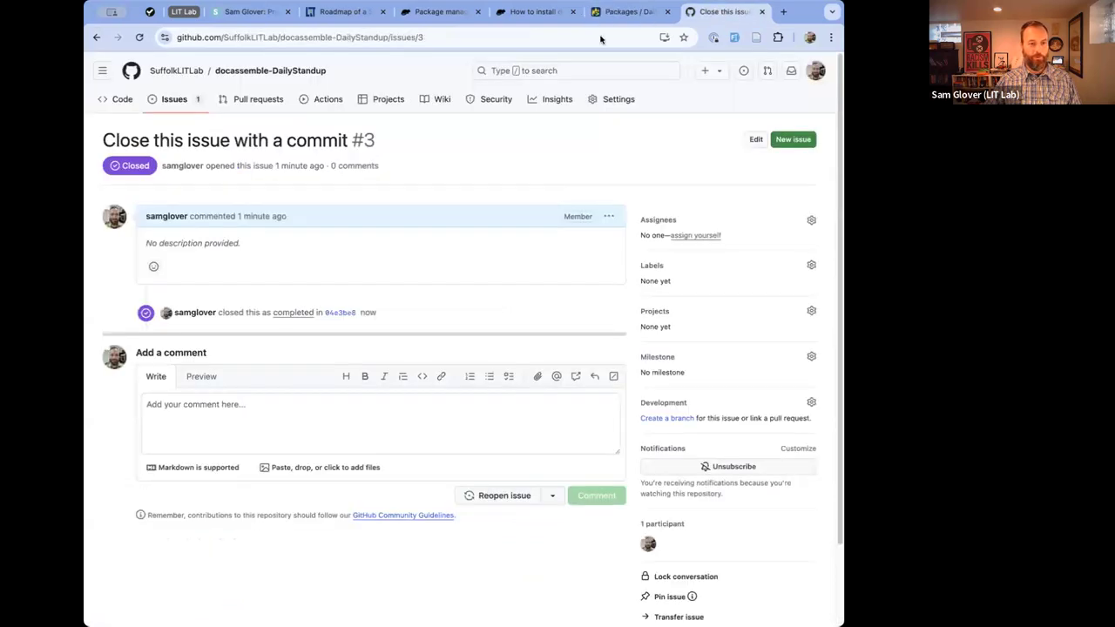
click(174, 103)
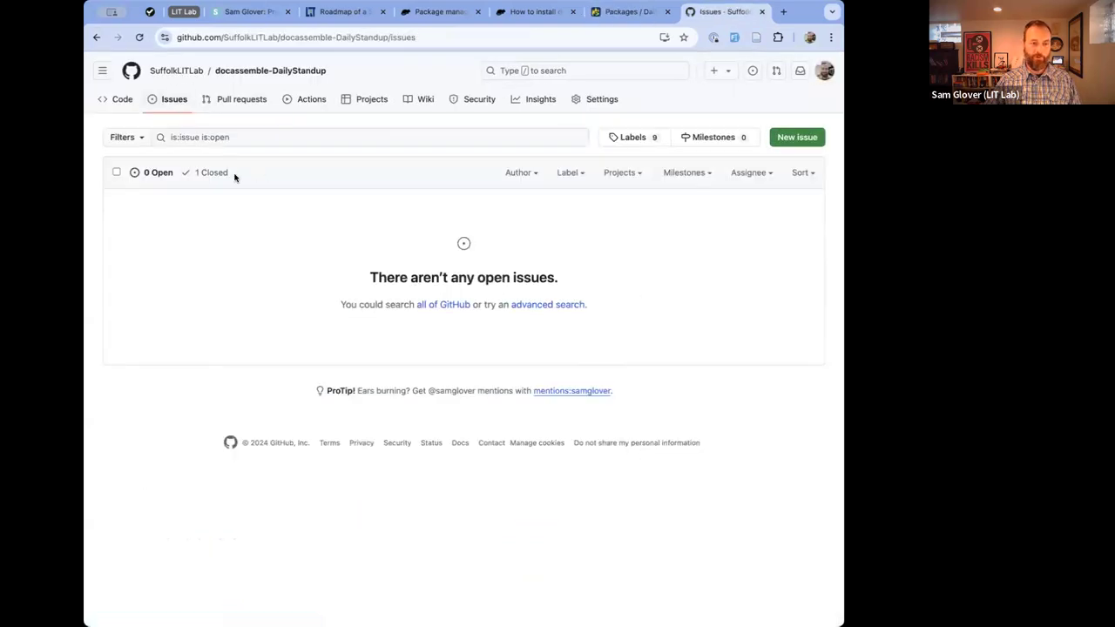
click(210, 173)
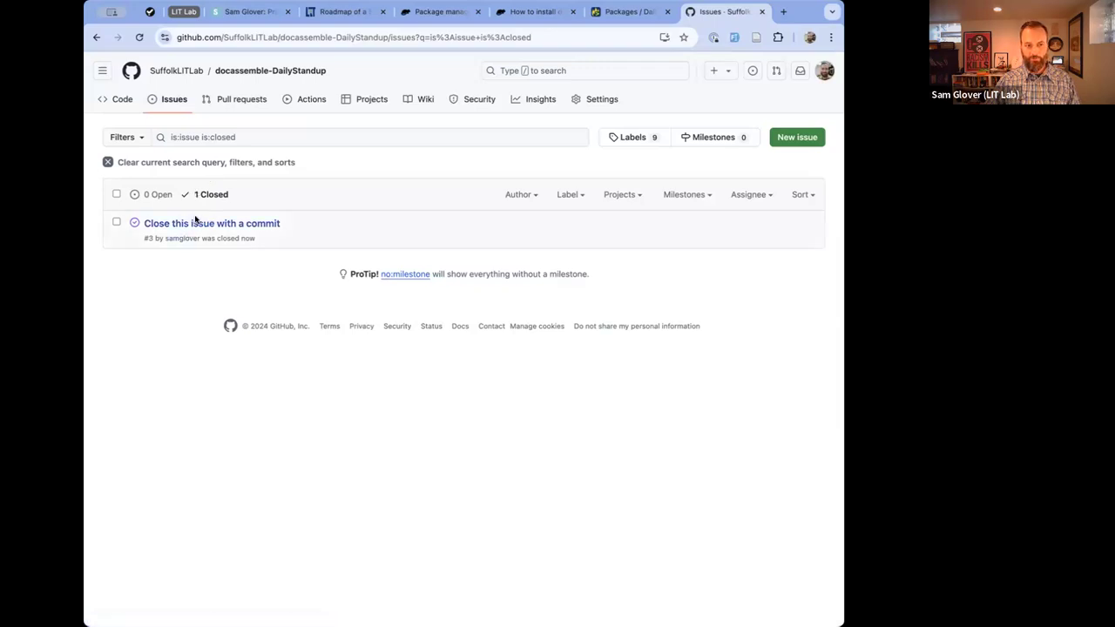
Start a new issue in the DailyStandup repository titled "Reference another issue or PR".
click(794, 139)
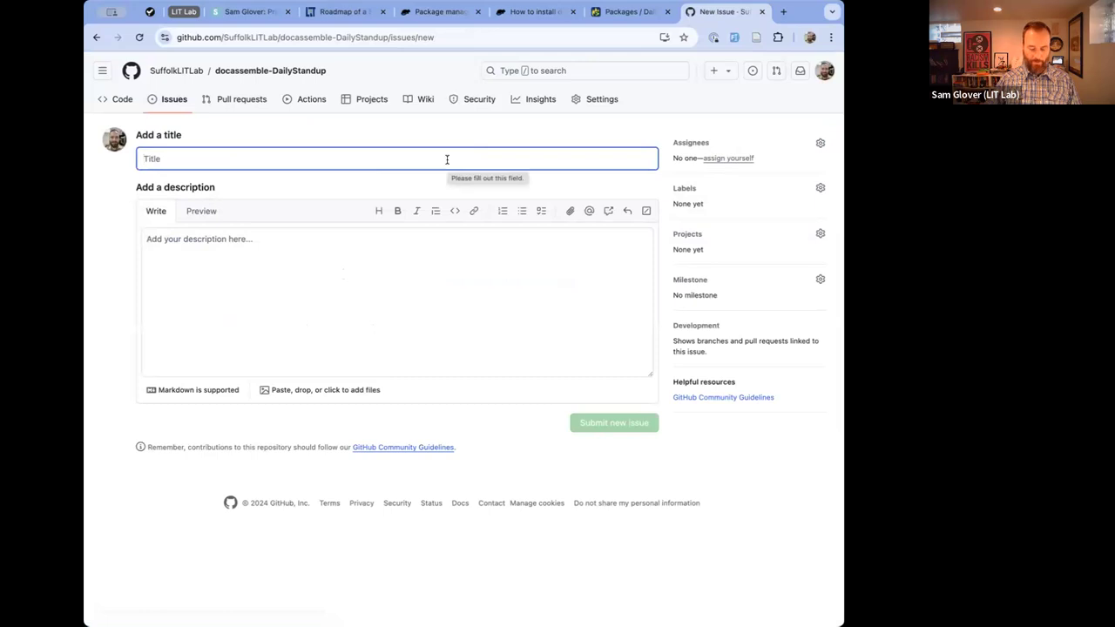
text(Referen)
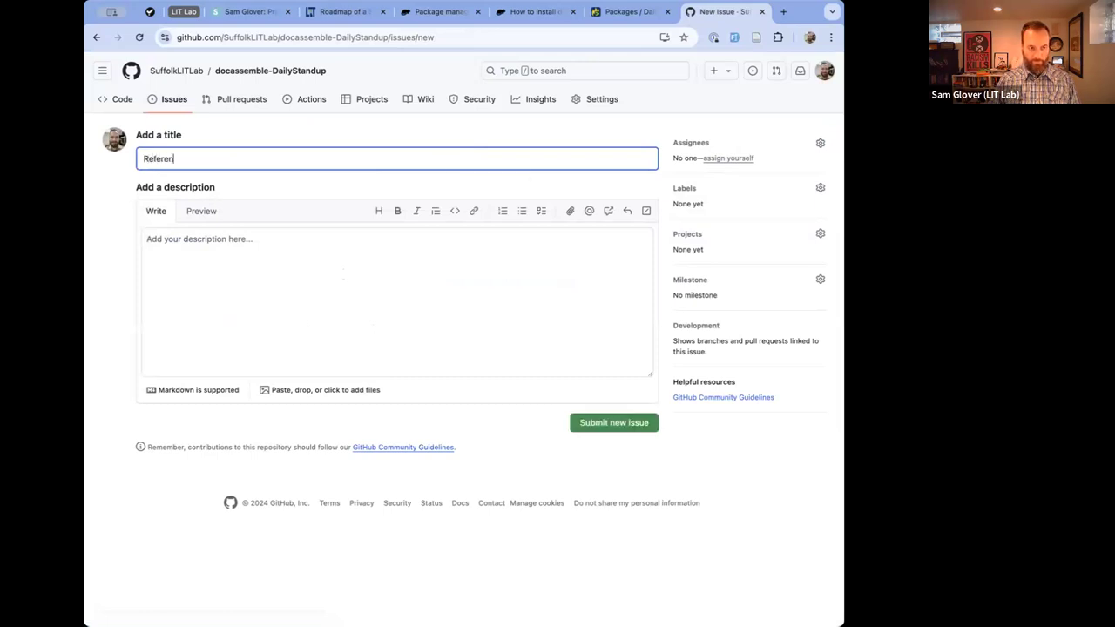
text(ce another issue or PR)
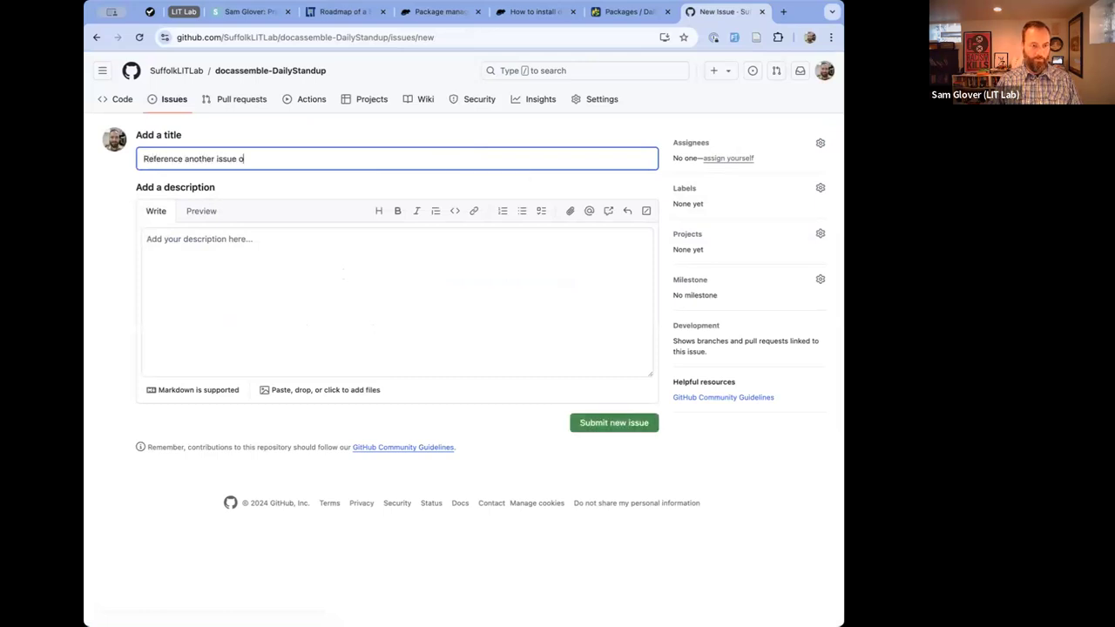
Write "Worked on #3" in the issue description and add a reference to pull request #2 on a second line.
click(426, 268)
text(#)
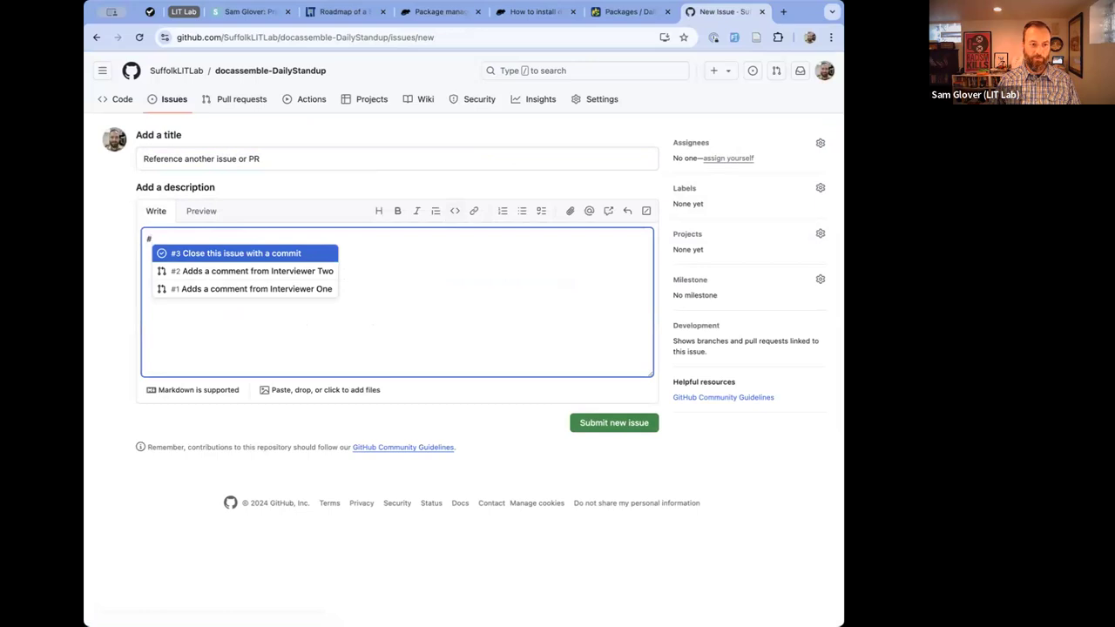
key(Return)
text(Worked )
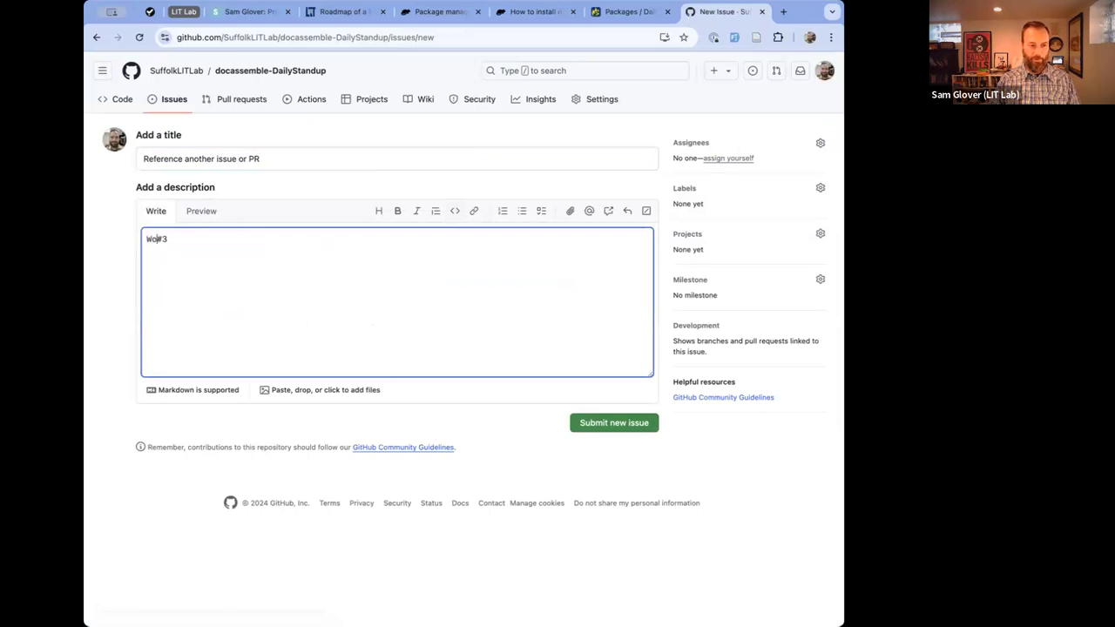
text(on)
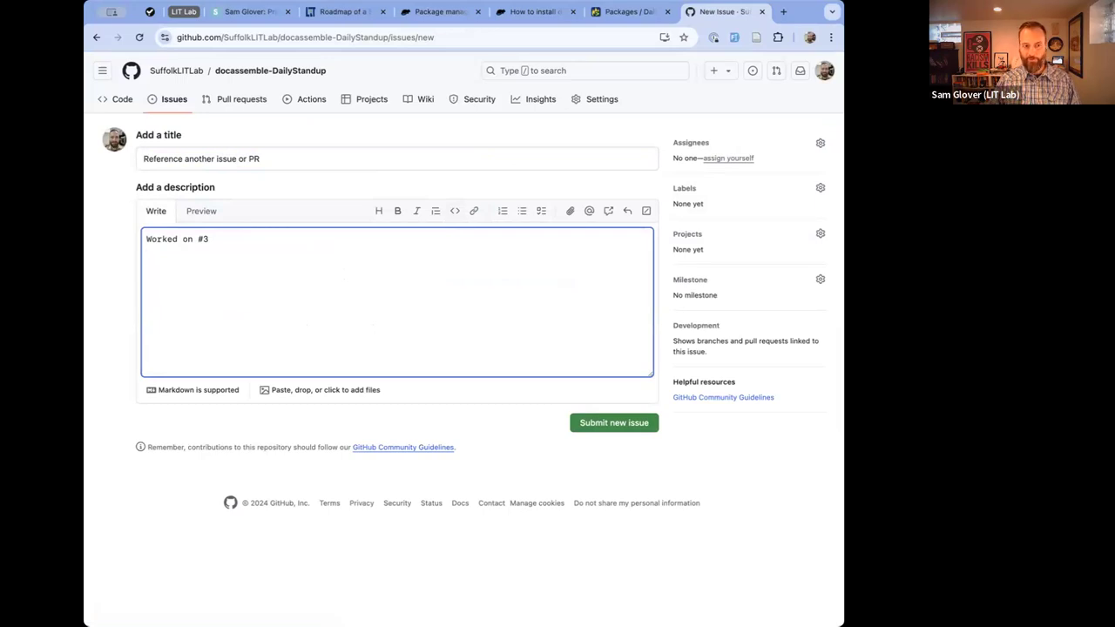
text(#)
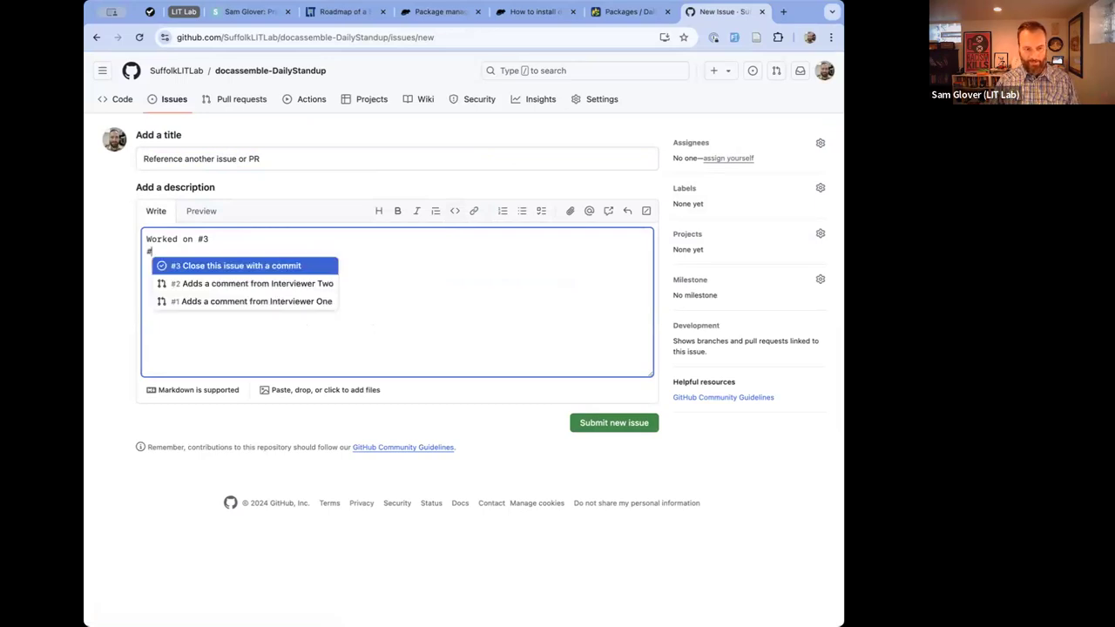
click(297, 285)
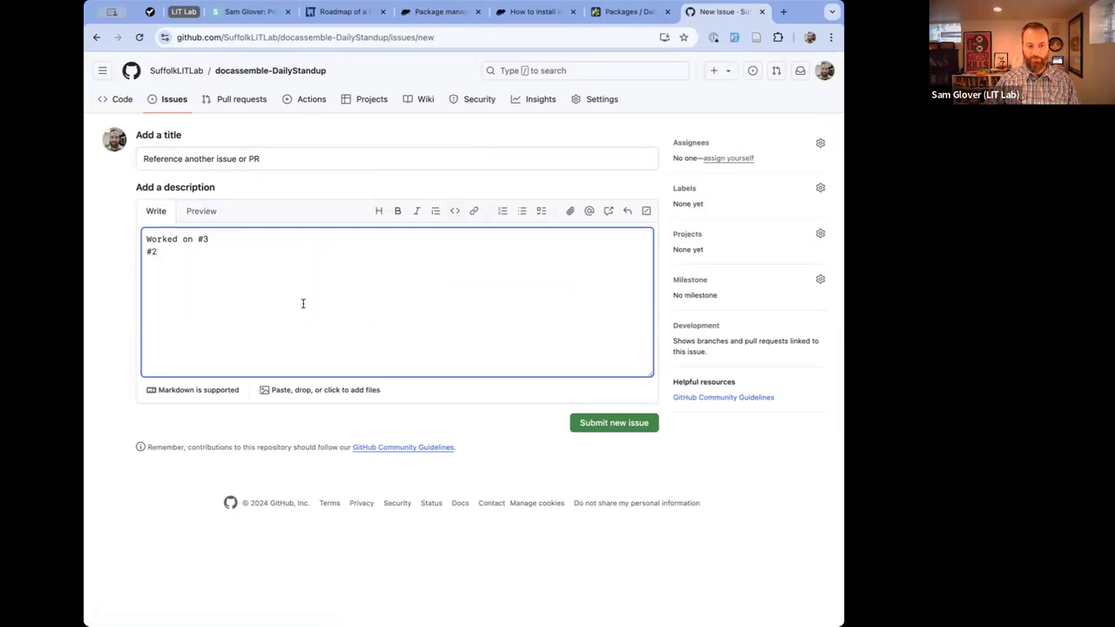